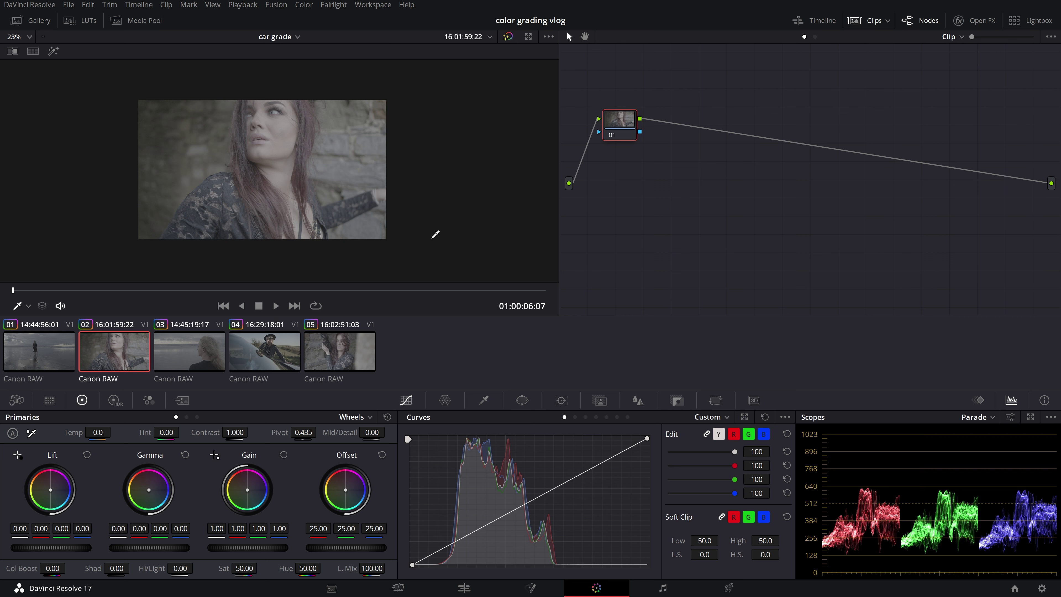
Step: Preview clips 03, 01 and 02, then scrub the Edit timeline to 01:00:24:00
{"action": "left_click", "coordinate": [176, 361]}
{"action": "left_click", "coordinate": [71, 360]}
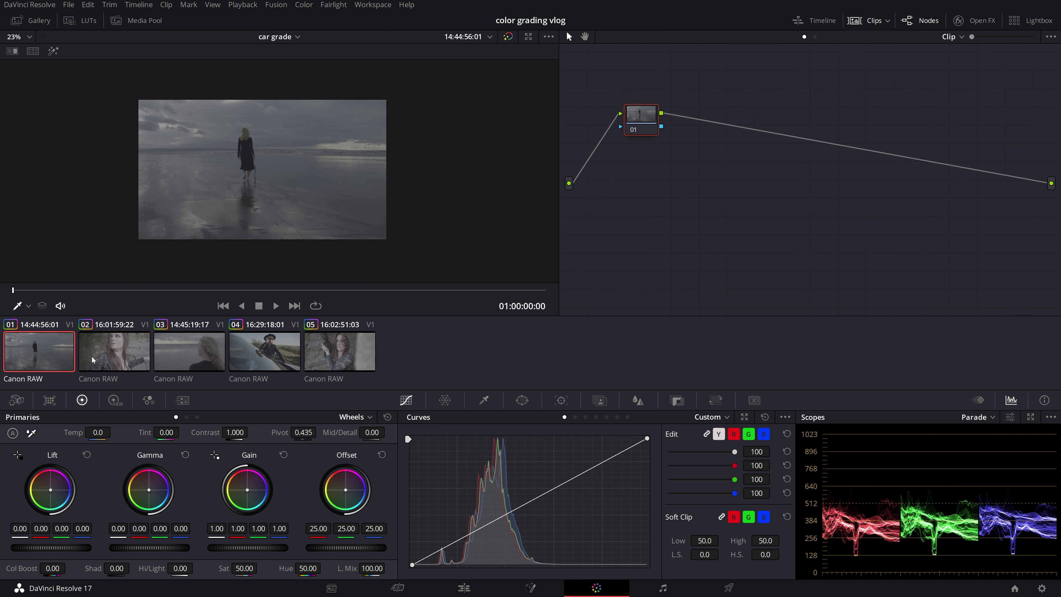
{"action": "left_click", "coordinate": [141, 348]}
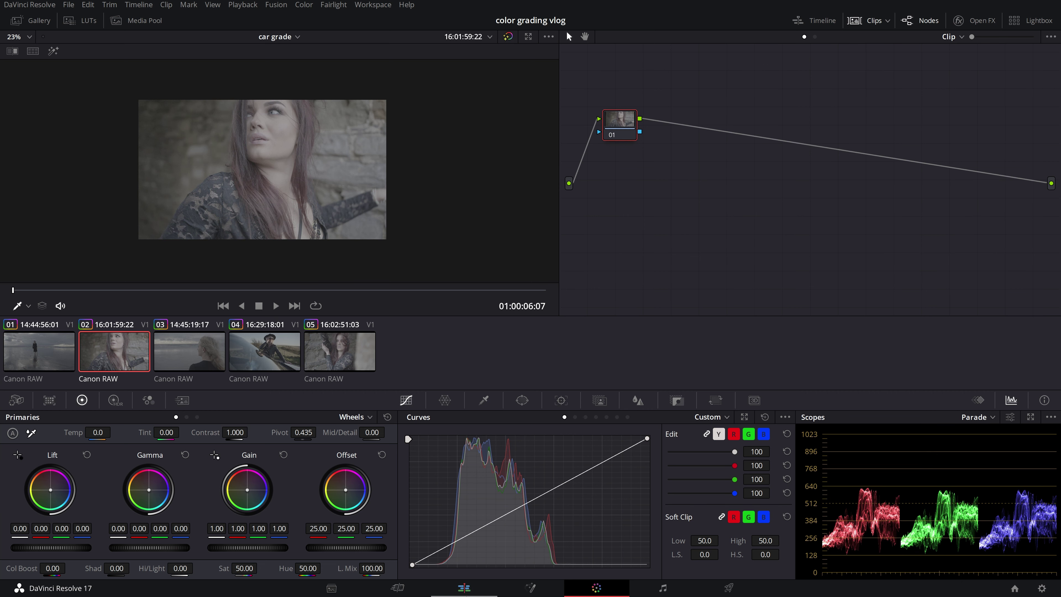
{"action": "left_click", "coordinate": [467, 588]}
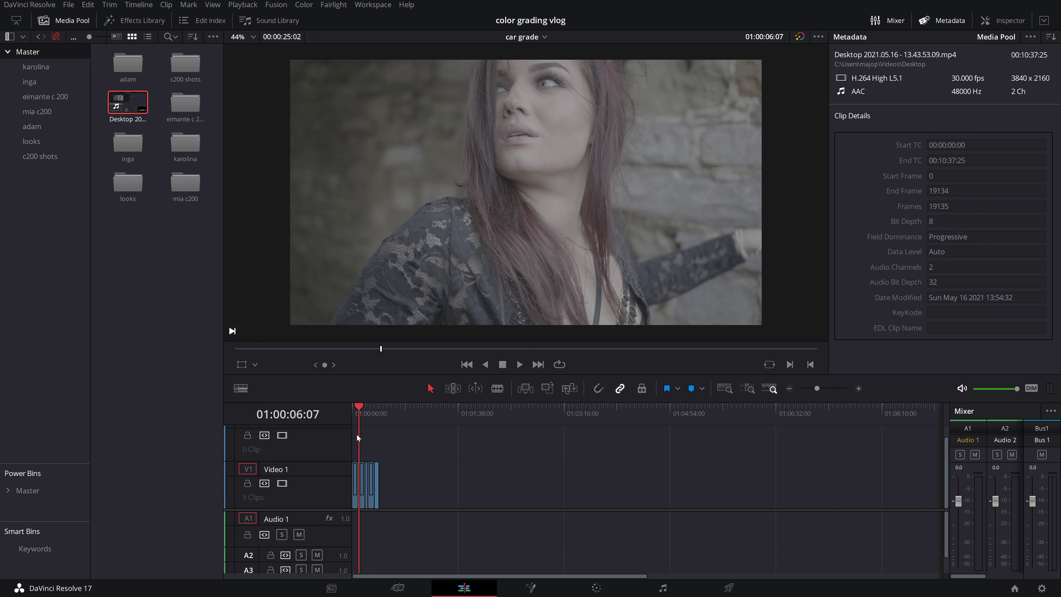
{"action": "left_click", "coordinate": [357, 407]}
{"action": "left_click_drag", "start_coordinate": [357, 407], "coordinate": [378, 412]}
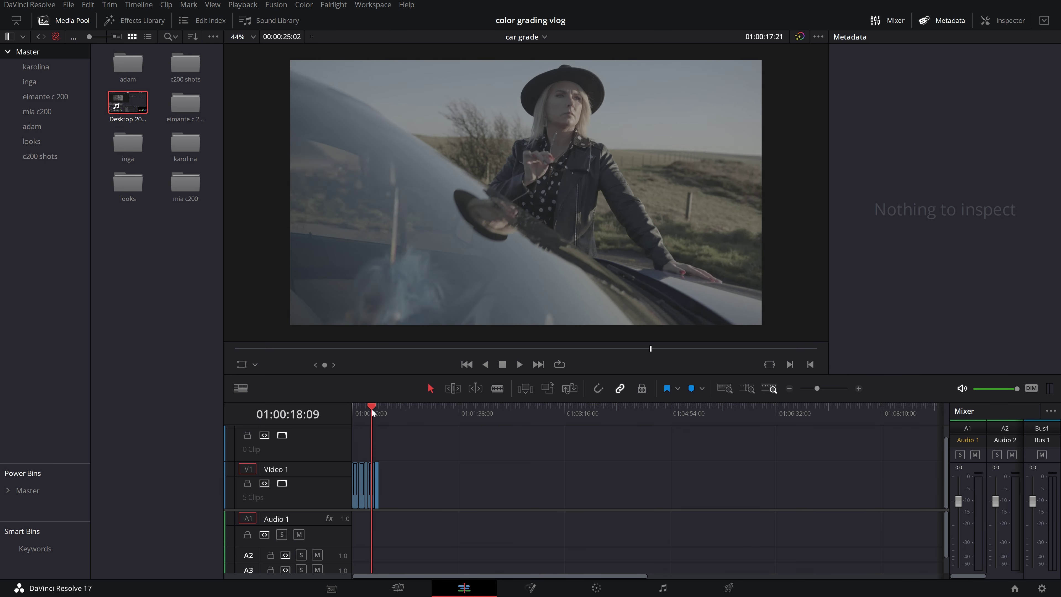
{"action": "left_click", "coordinate": [609, 589]}
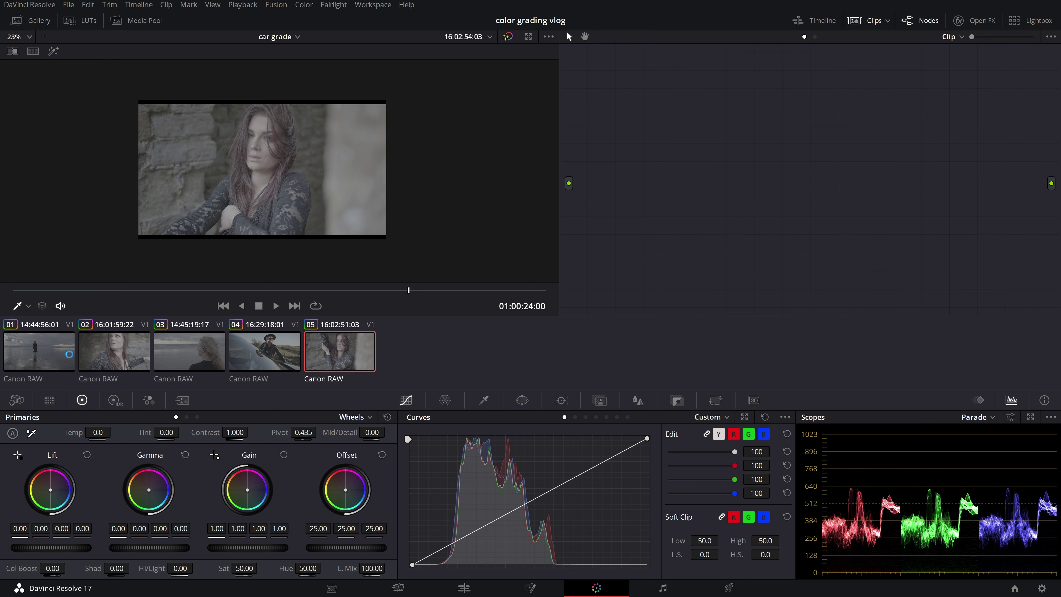
Step: Look over clips 02, 04 and 05 on the Color page, ending on portrait clip 02
{"action": "left_click", "coordinate": [125, 356]}
{"action": "left_click", "coordinate": [248, 354]}
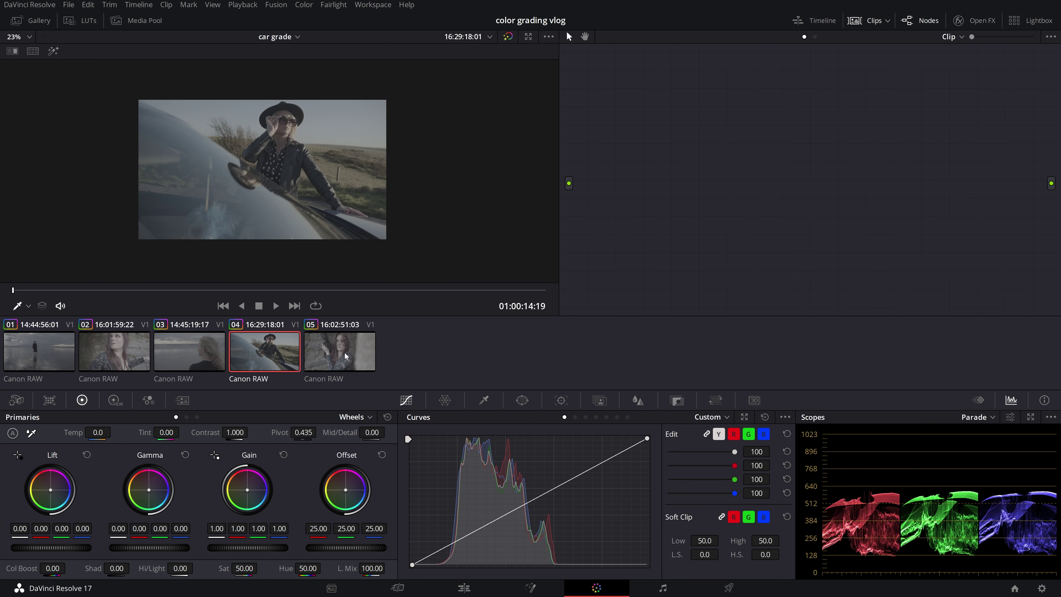
{"action": "left_click", "coordinate": [346, 356]}
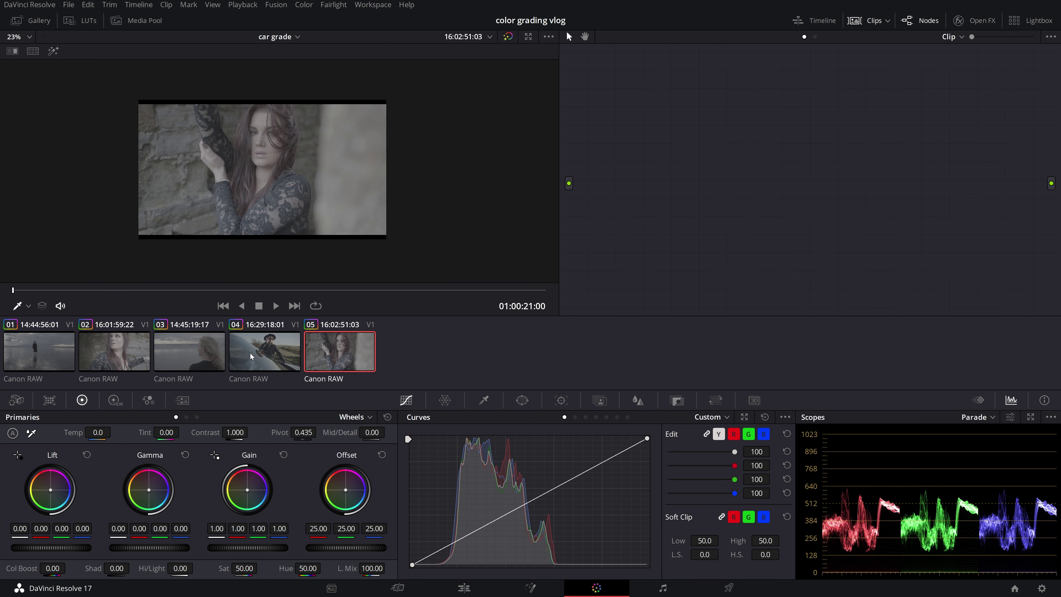
{"action": "left_click", "coordinate": [134, 354]}
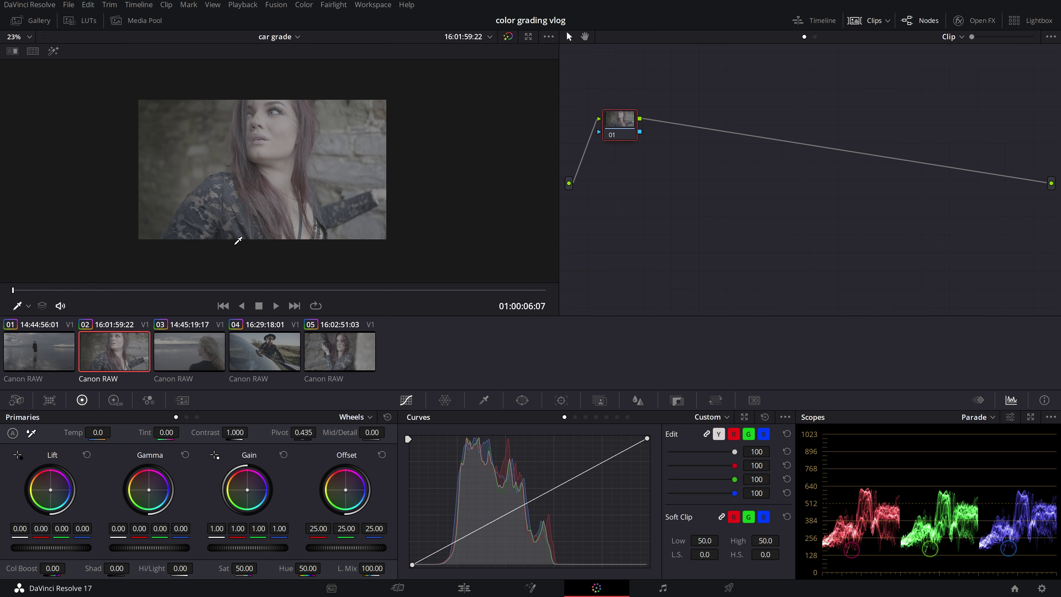
Step: Briefly inspect the Gallery, LUT browser and Media Pool panels, closing each again
{"action": "left_click", "coordinate": [30, 22]}
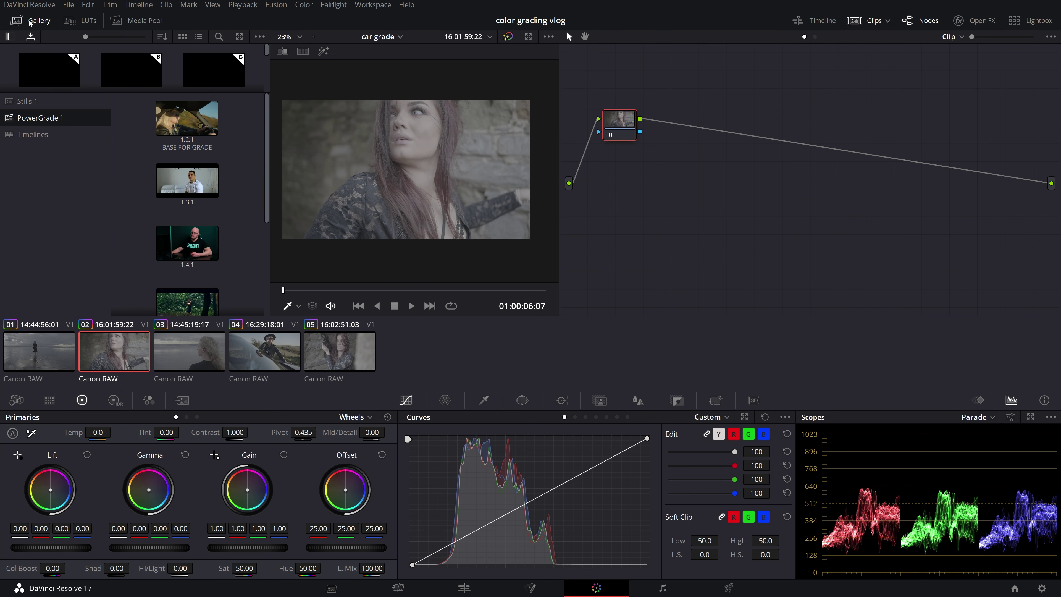
{"action": "left_click", "coordinate": [30, 23]}
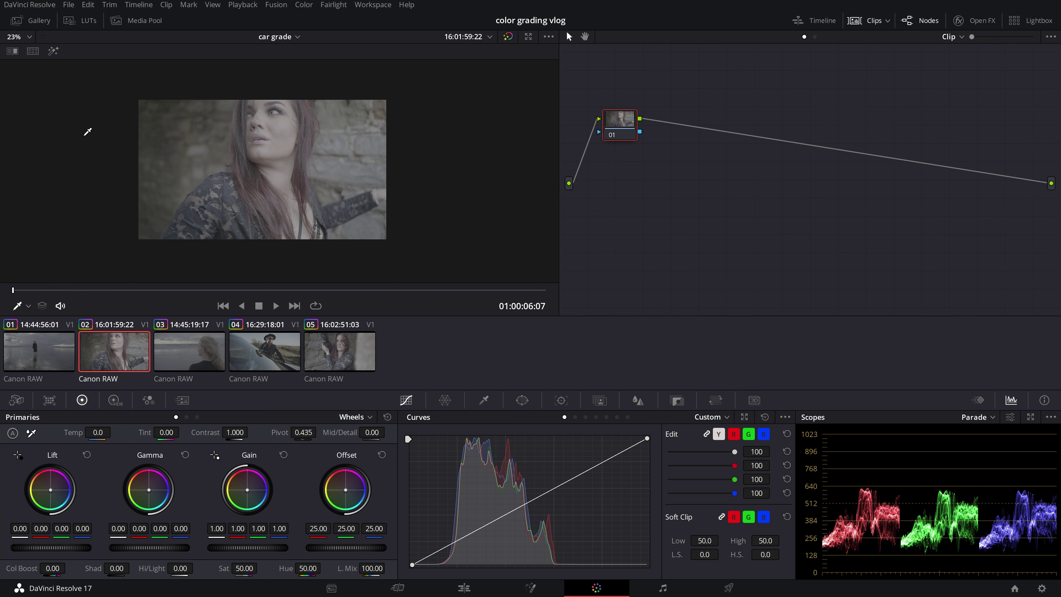
{"action": "left_click", "coordinate": [69, 25]}
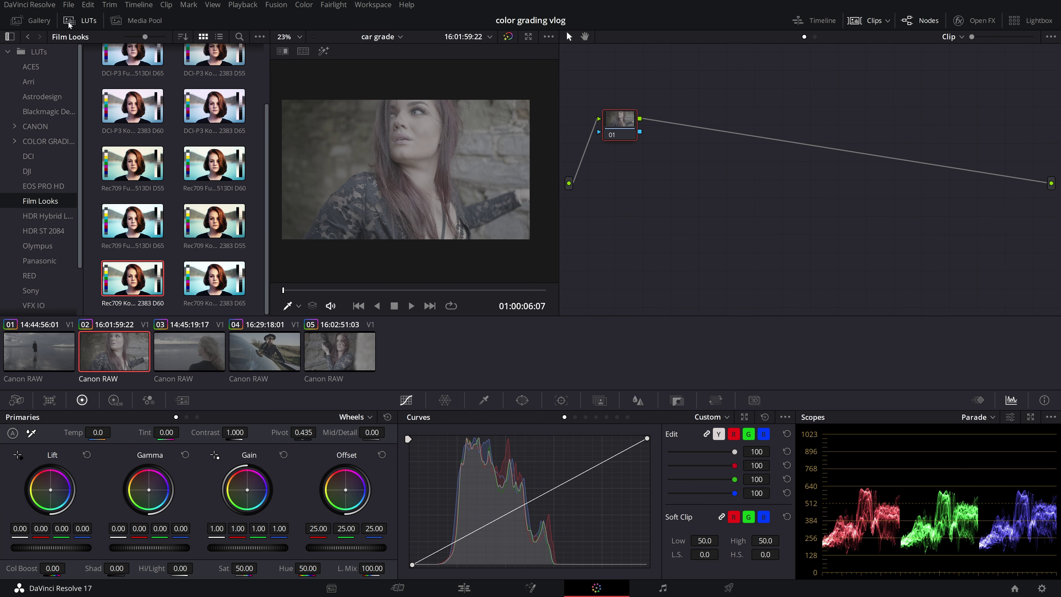
{"action": "scroll", "coordinate": [171, 162], "scroll_direction": "up", "scroll_amount": 2}
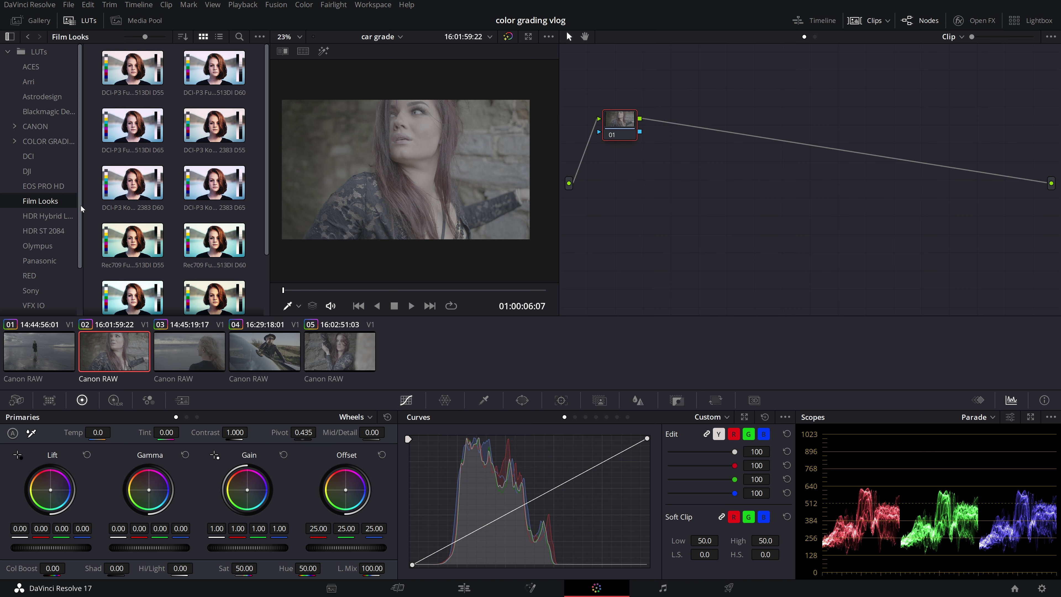
{"action": "scroll", "coordinate": [90, 208], "scroll_direction": "down", "scroll_amount": 2}
{"action": "scroll", "coordinate": [89, 209], "scroll_direction": "down", "scroll_amount": 1}
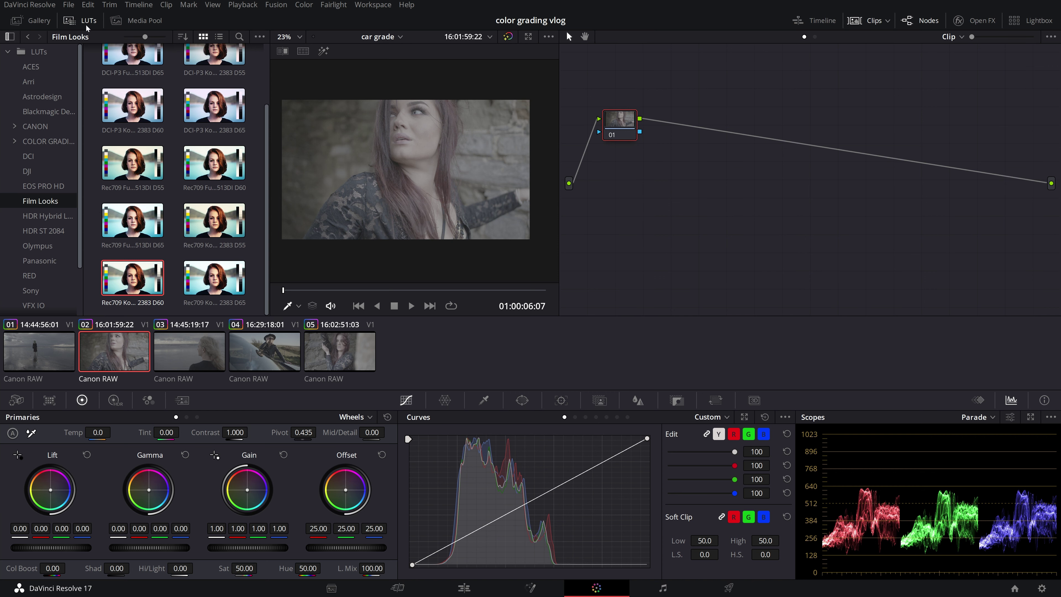
{"action": "left_click", "coordinate": [134, 21]}
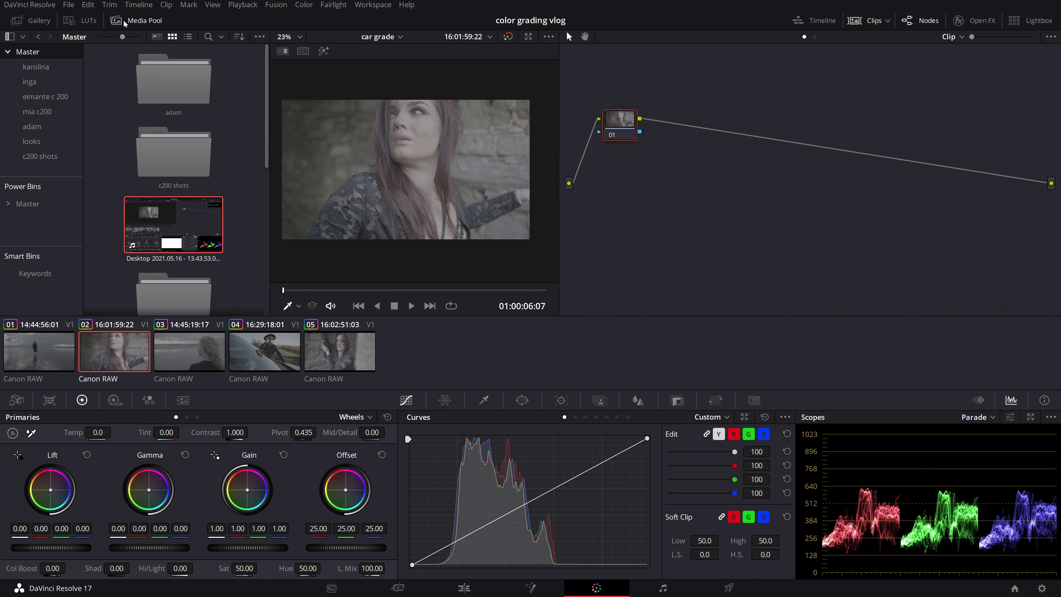
{"action": "left_click", "coordinate": [132, 23]}
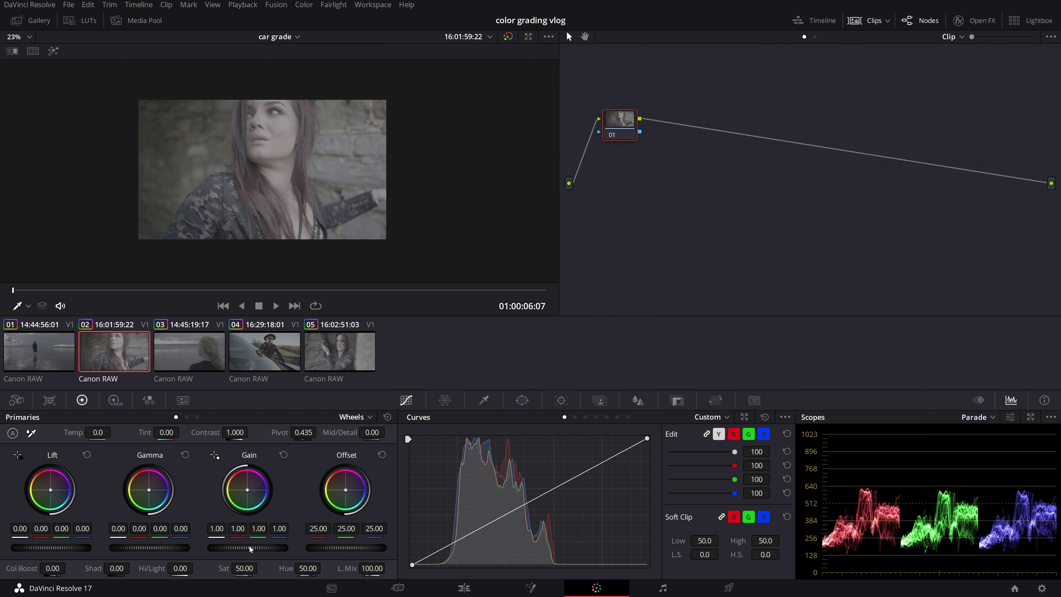
Step: Try lower gain, warmer offset and brighter curve midtones on node 01, then reset its grade
{"action": "left_click_drag", "start_coordinate": [250, 549], "coordinate": [142, 548]}
{"action": "left_click_drag", "start_coordinate": [345, 489], "coordinate": [341, 485]}
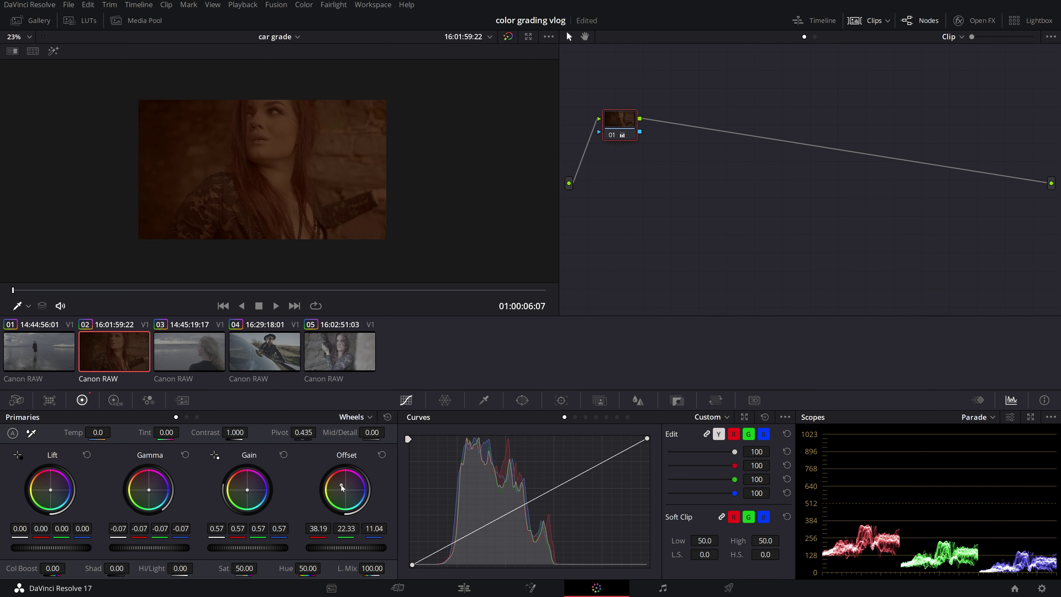
{"action": "mouse_move", "coordinate": [458, 539]}
{"action": "left_mouse_down"}
{"action": "mouse_move", "coordinate": [458, 498]}
{"action": "mouse_move", "coordinate": [475, 514]}
{"action": "left_mouse_up"}
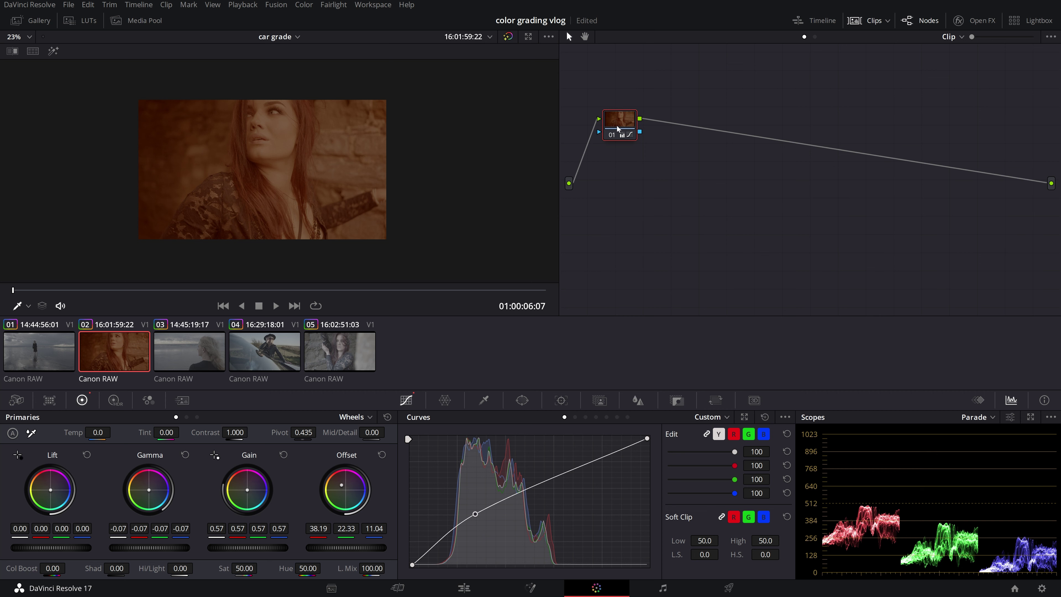
{"action": "mouse_move", "coordinate": [620, 127]}
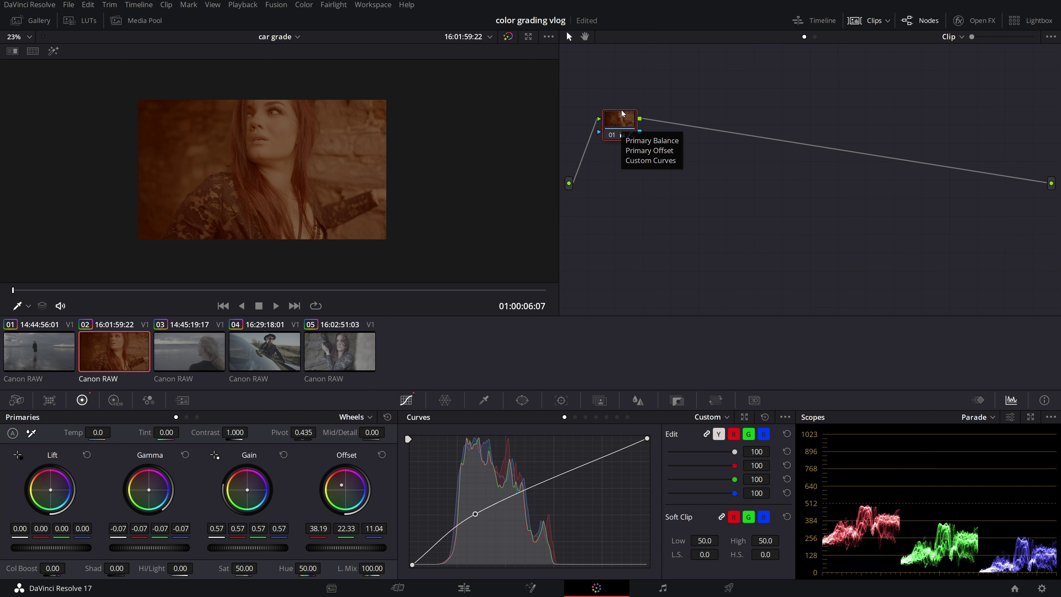
{"action": "right_click", "coordinate": [626, 119]}
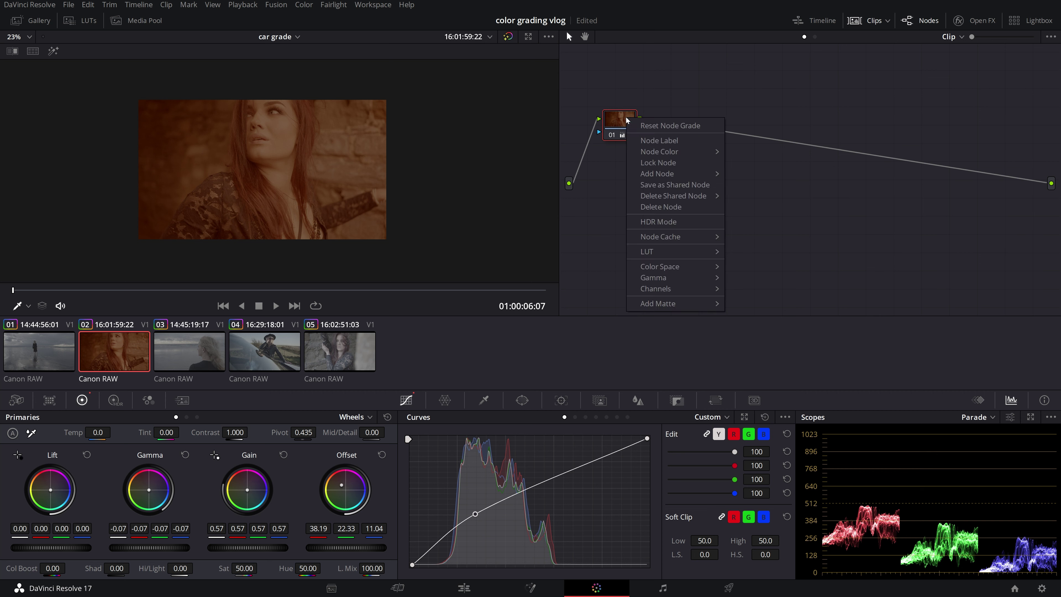
{"action": "left_click", "coordinate": [683, 125]}
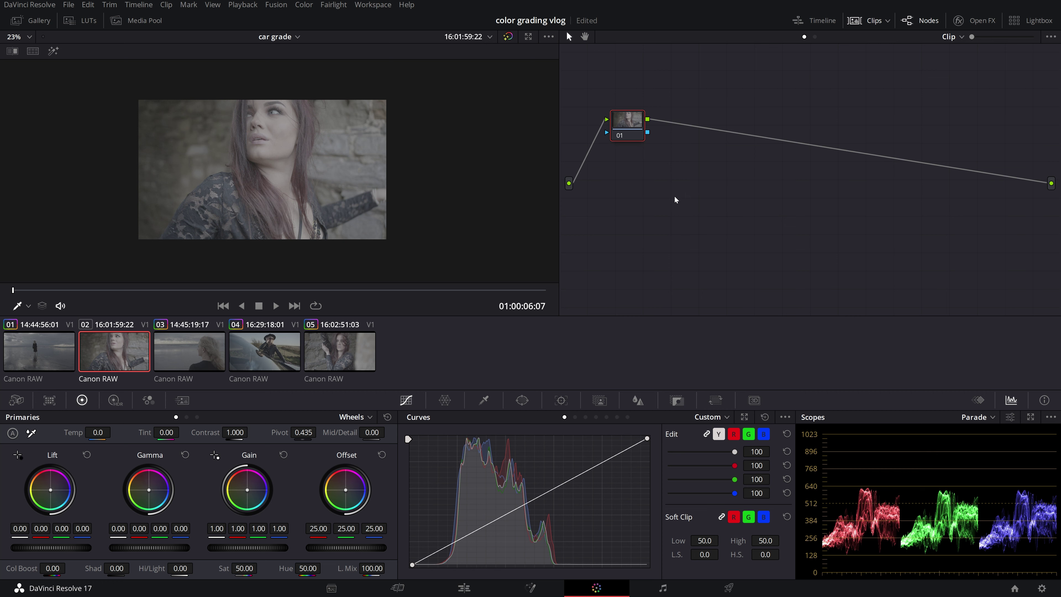
Step: Nudge node 01 down, add serial nodes, then delete nodes 02 and 03
{"action": "left_click_drag", "start_coordinate": [624, 126], "coordinate": [624, 132]}
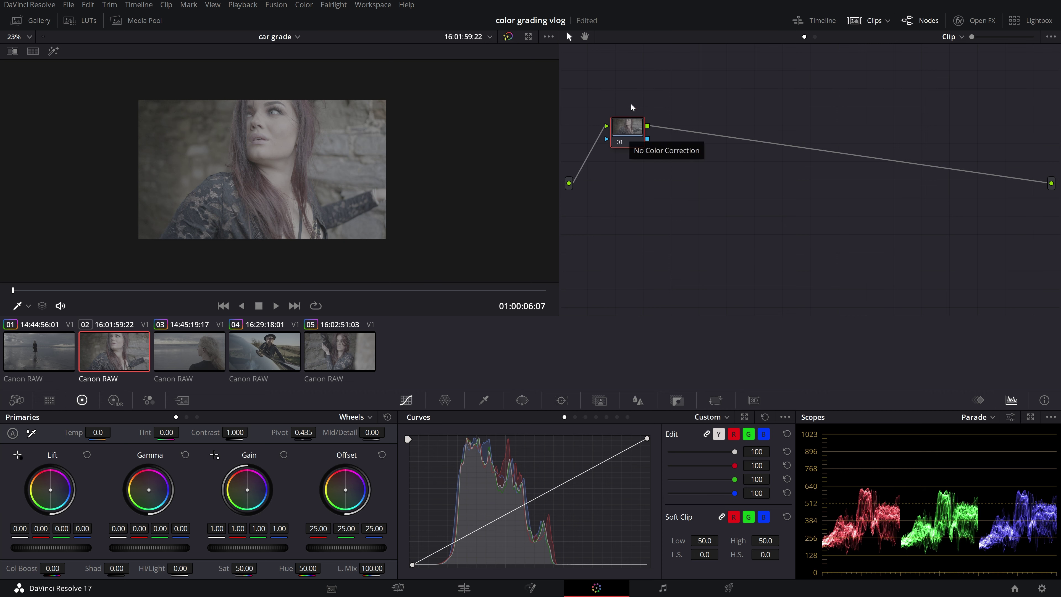
{"action": "key", "text": "alt+s"}
{"action": "key", "text": "alt+s"}
{"action": "key", "text": "alt+s"}
{"action": "left_click_drag", "start_coordinate": [725, 140], "coordinate": [785, 122]}
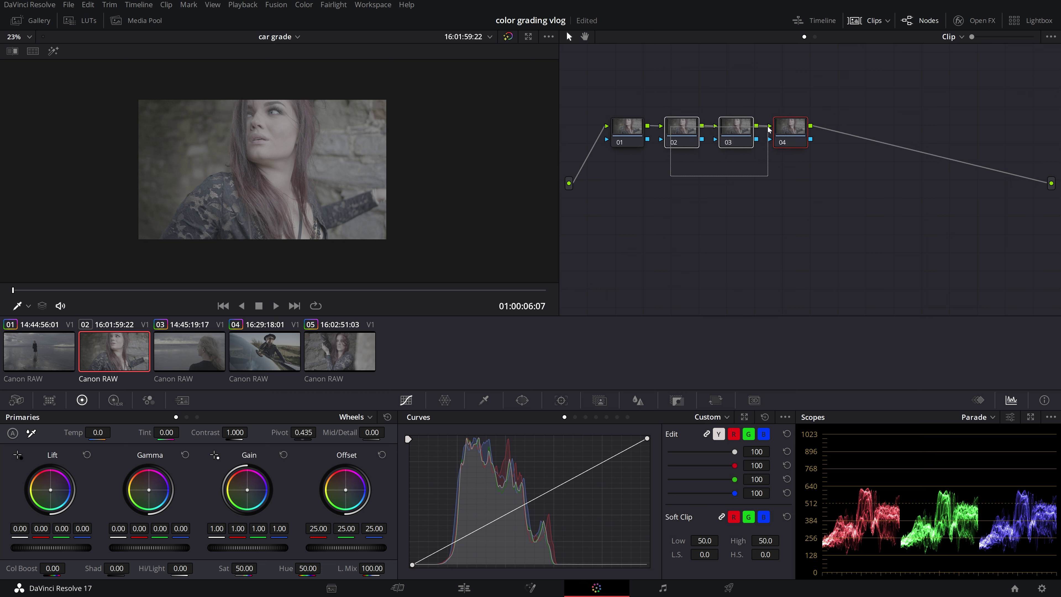
{"action": "key", "text": "Delete"}
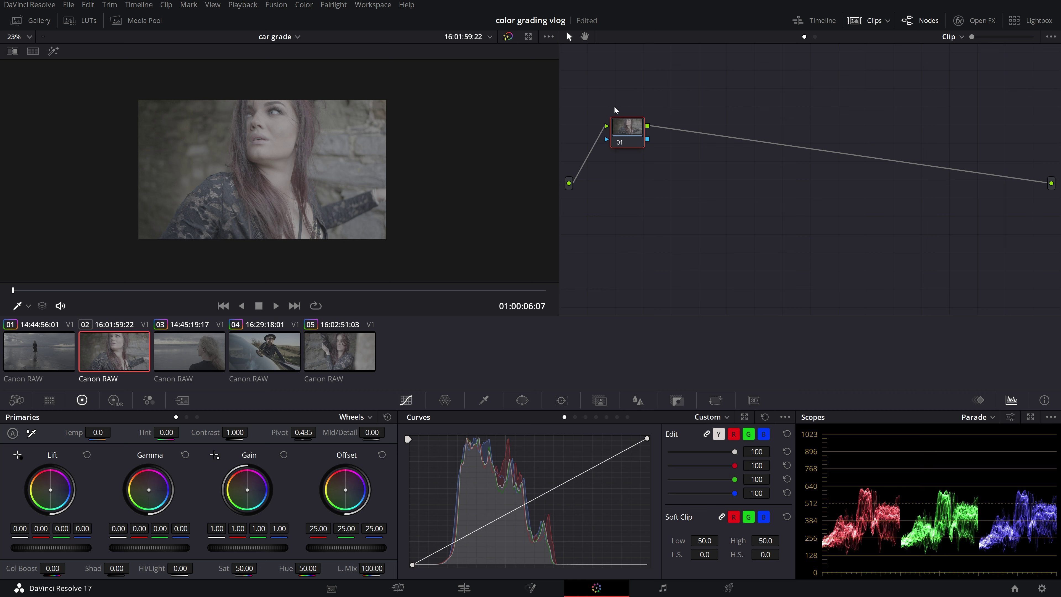
Step: Add a serial node and a parallel node with mixer, then delete them, leaving only node 01
{"action": "right_click", "coordinate": [632, 133]}
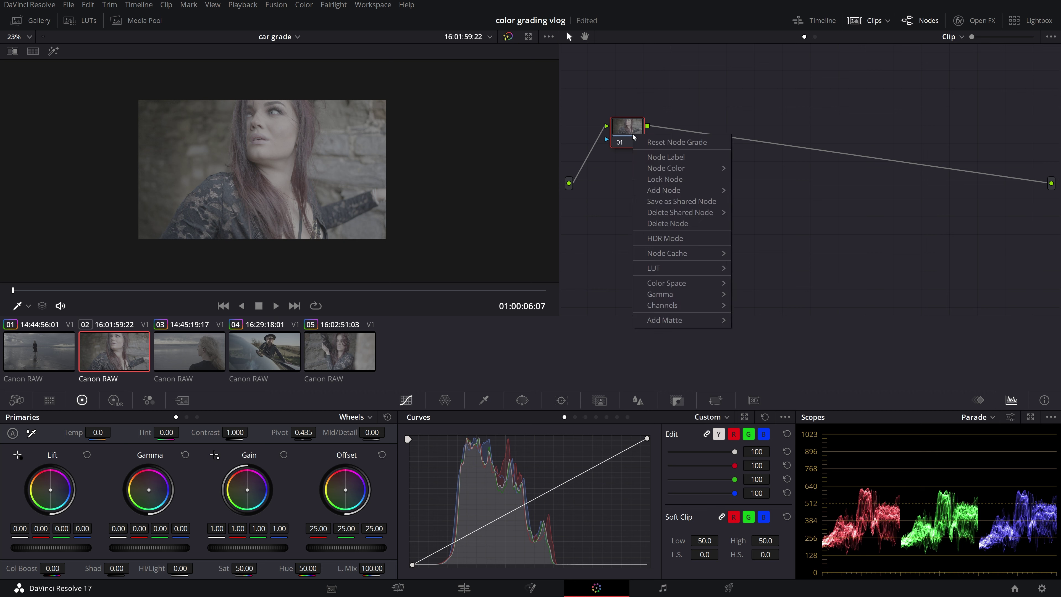
{"action": "mouse_move", "coordinate": [697, 192]}
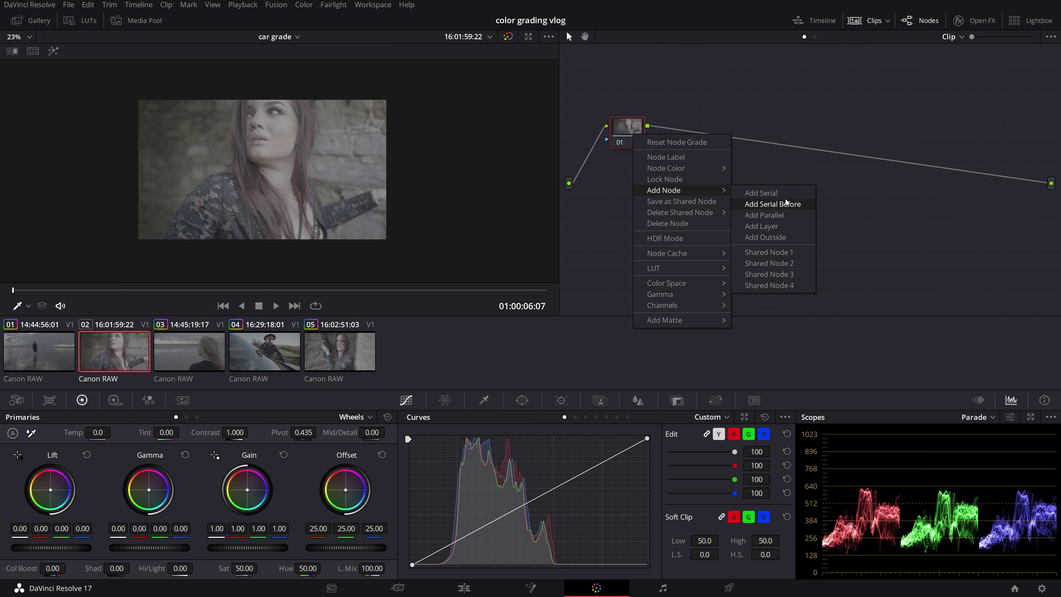
{"action": "left_click", "coordinate": [788, 155]}
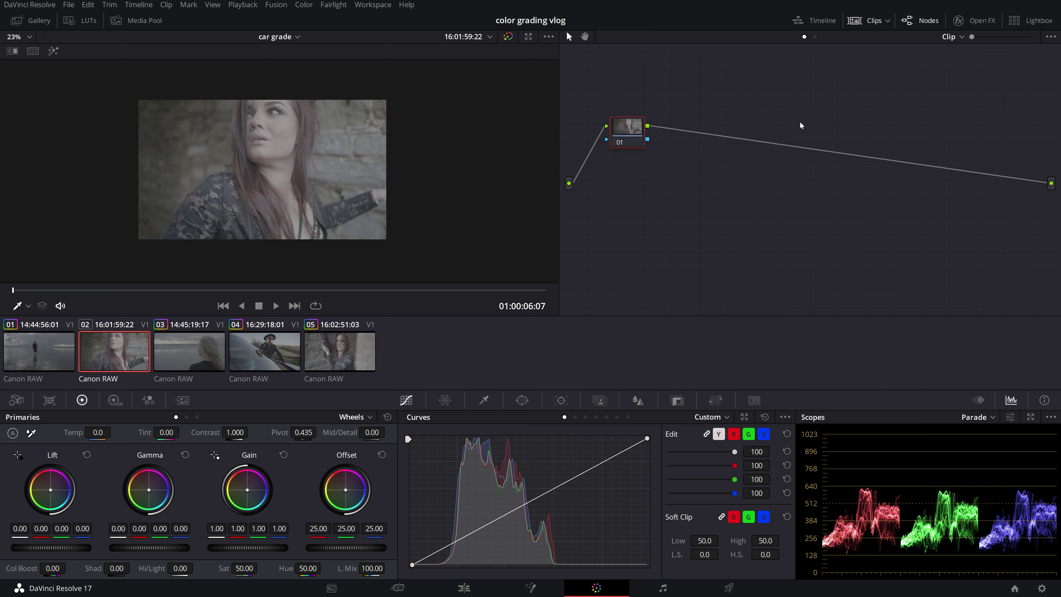
{"action": "key", "text": "alt+s"}
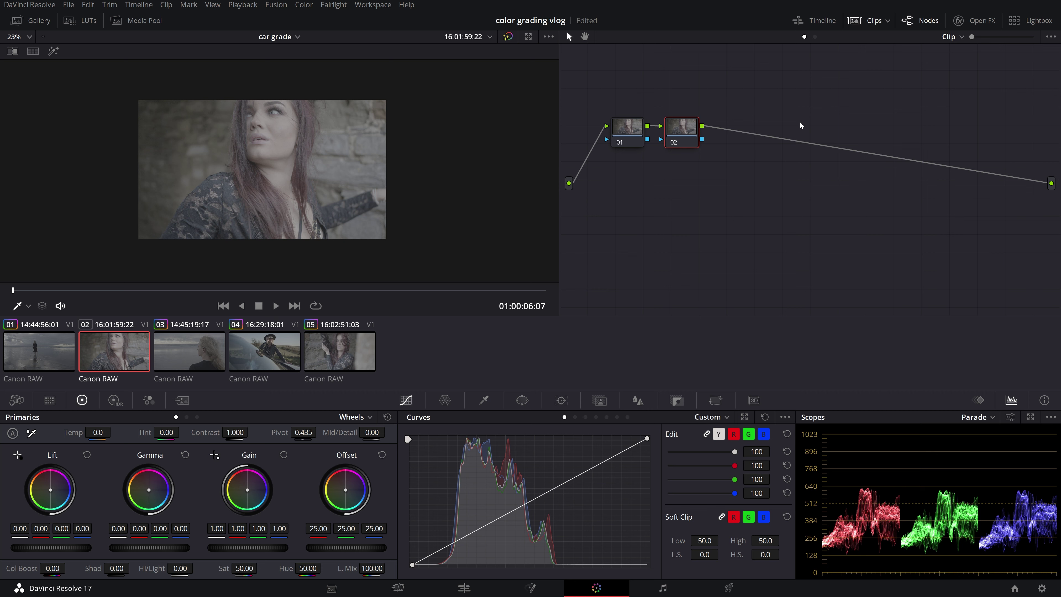
{"action": "key", "text": "alt+p"}
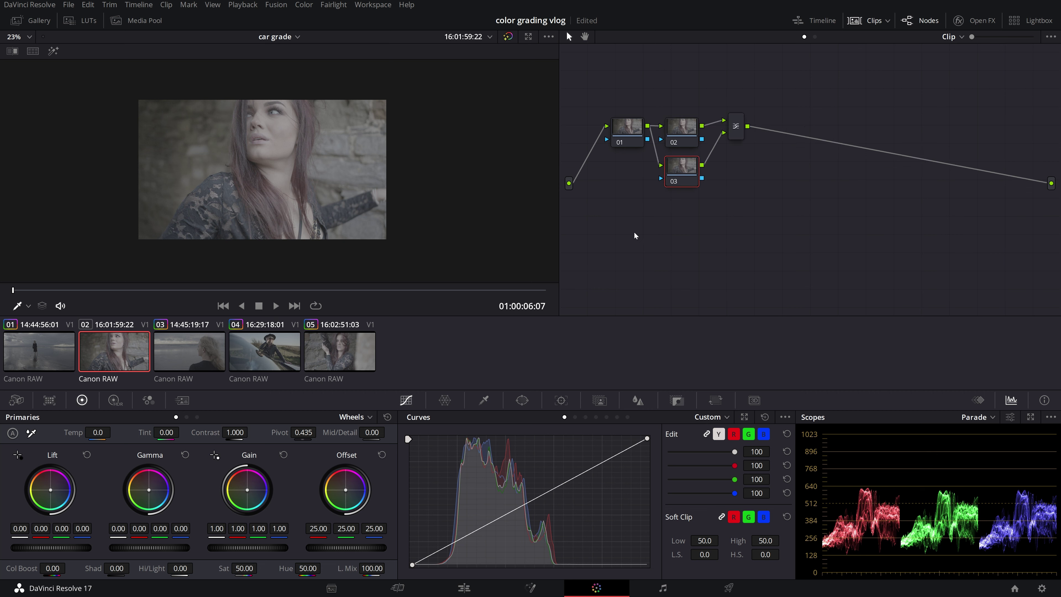
{"action": "left_click_drag", "start_coordinate": [679, 213], "coordinate": [745, 113]}
{"action": "key", "text": "Delete"}
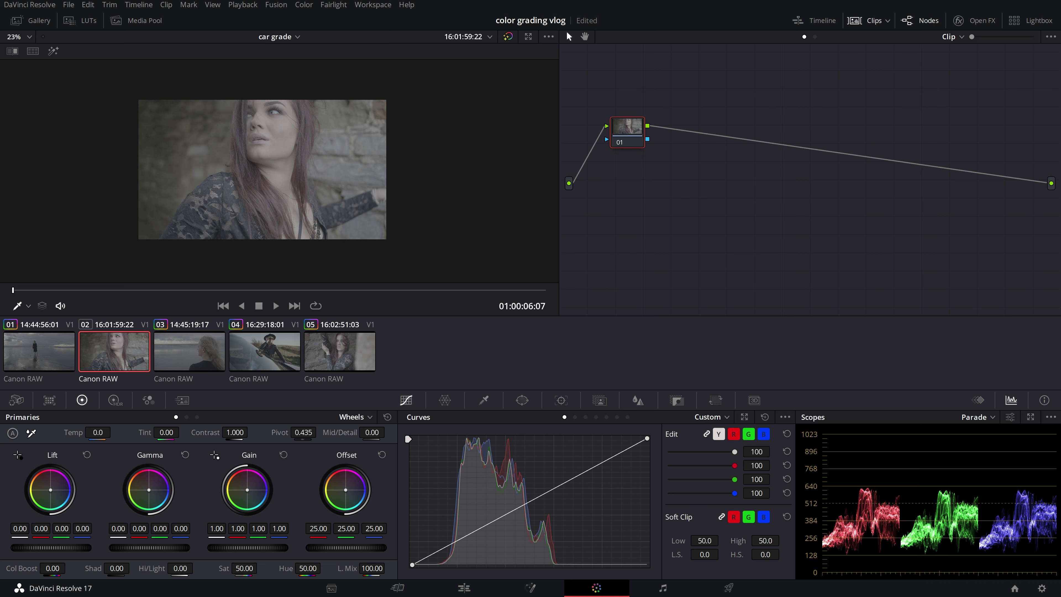
Step: Lower lift to deepen the shadows, then reset node 01's grade back to Lift 0.00
{"action": "left_click_drag", "start_coordinate": [51, 547], "coordinate": [25, 547]}
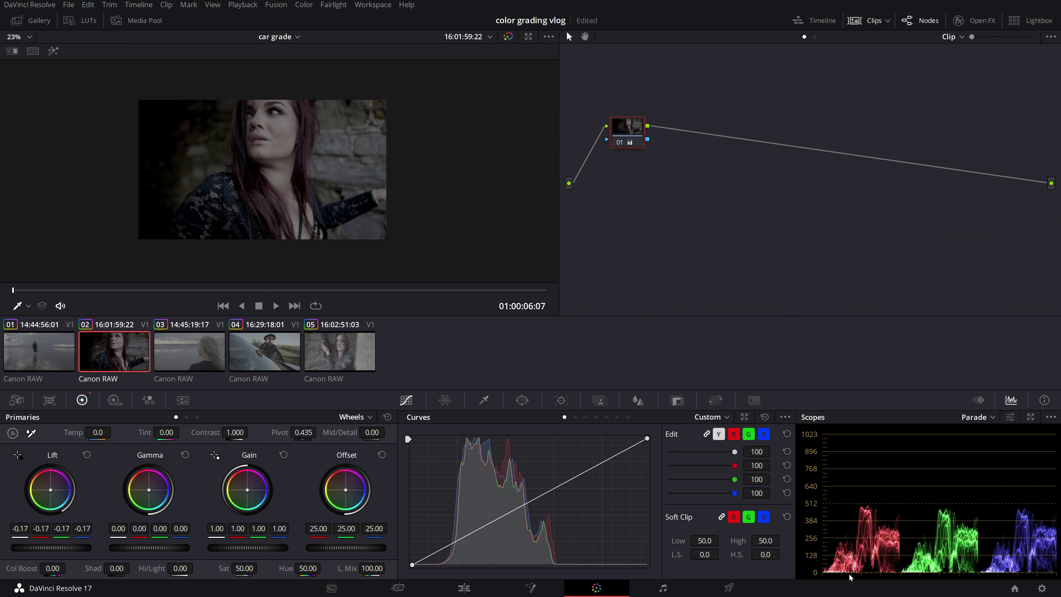
{"action": "scroll", "coordinate": [171, 137], "scroll_direction": "up", "scroll_amount": 2}
{"action": "scroll", "coordinate": [170, 138], "scroll_direction": "up", "scroll_amount": 2}
{"action": "scroll", "coordinate": [142, 142], "scroll_direction": "up", "scroll_amount": 2}
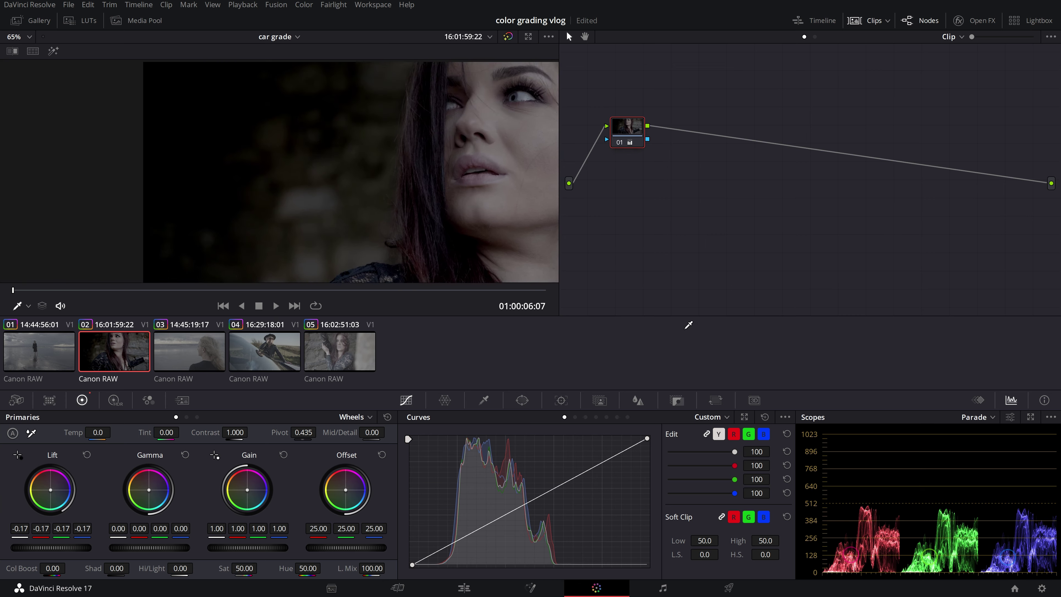
{"action": "scroll", "coordinate": [348, 199], "scroll_direction": "up", "scroll_amount": 2}
{"action": "scroll", "coordinate": [267, 182], "scroll_direction": "down", "scroll_amount": 3}
{"action": "scroll", "coordinate": [270, 186], "scroll_direction": "down", "scroll_amount": 2}
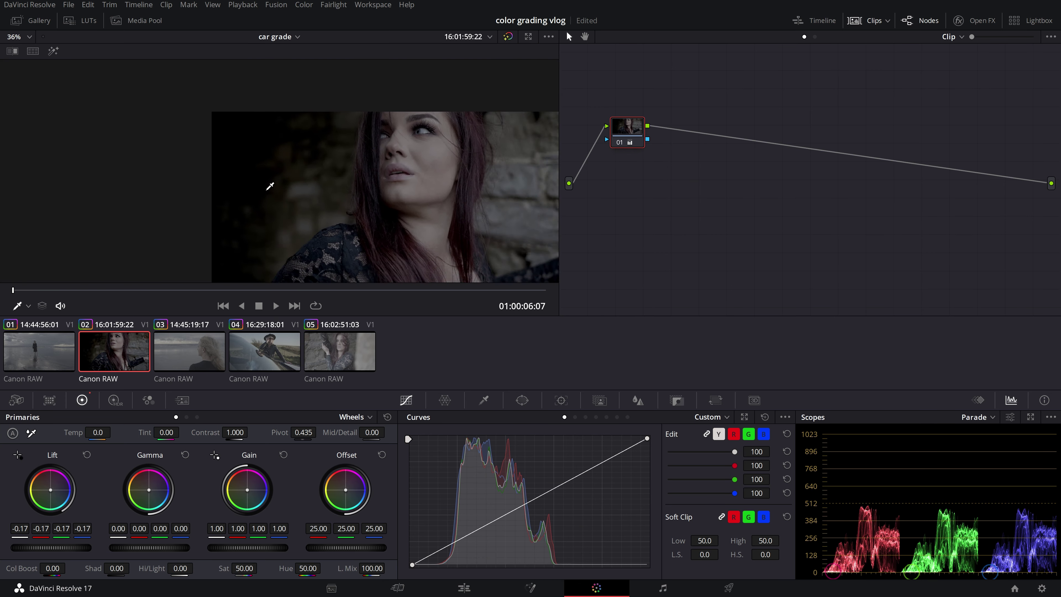
{"action": "scroll", "coordinate": [270, 186], "scroll_direction": "down", "scroll_amount": 2}
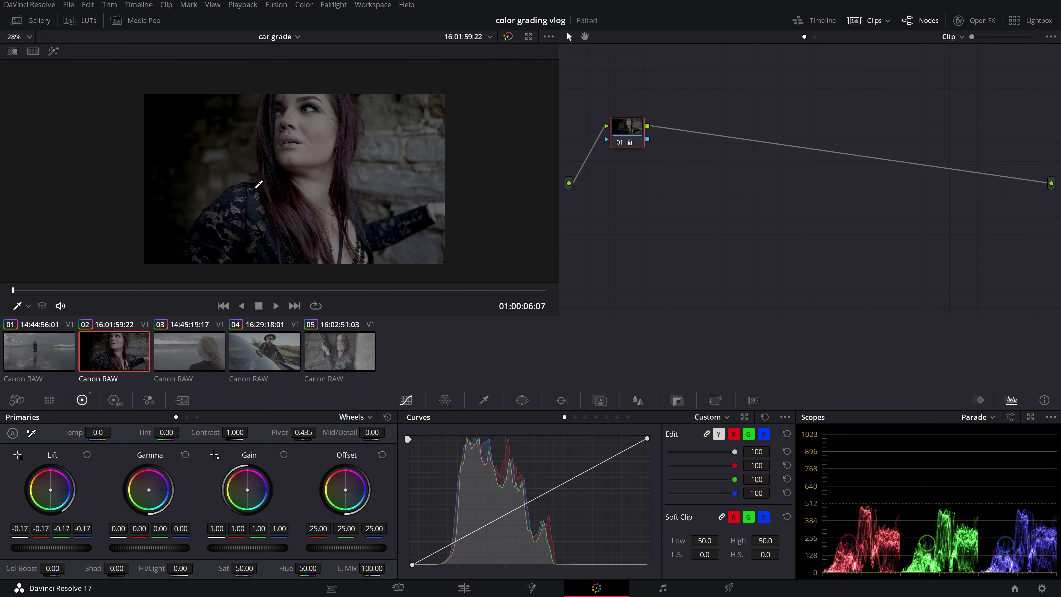
{"action": "right_click", "coordinate": [648, 125]}
{"action": "left_click", "coordinate": [685, 129]}
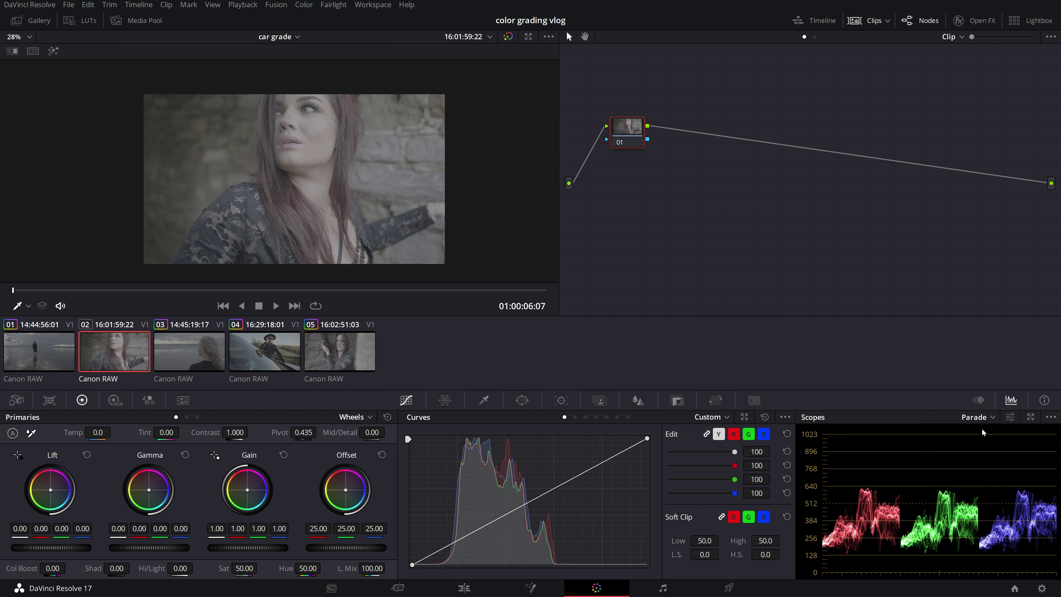
Step: Raise offset to brighten the image, then reset node 01's grade so Offset returns to 25.00
{"action": "left_click_drag", "start_coordinate": [332, 551], "coordinate": [390, 548]}
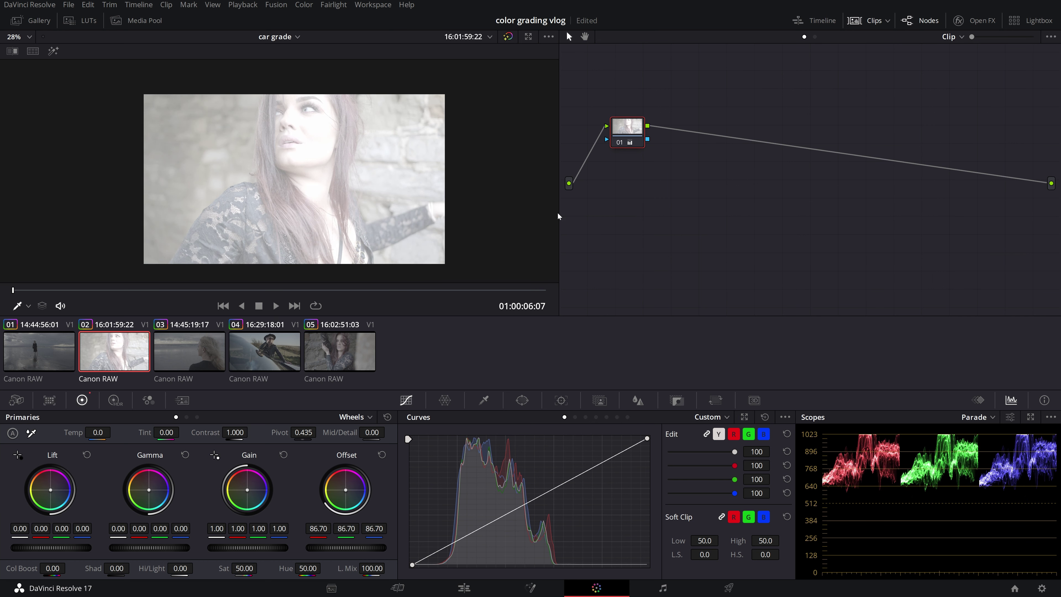
{"action": "scroll", "coordinate": [337, 178], "scroll_direction": "up", "scroll_amount": 3}
{"action": "scroll", "coordinate": [338, 179], "scroll_direction": "down", "scroll_amount": 3}
{"action": "scroll", "coordinate": [354, 193], "scroll_direction": "down", "scroll_amount": 1}
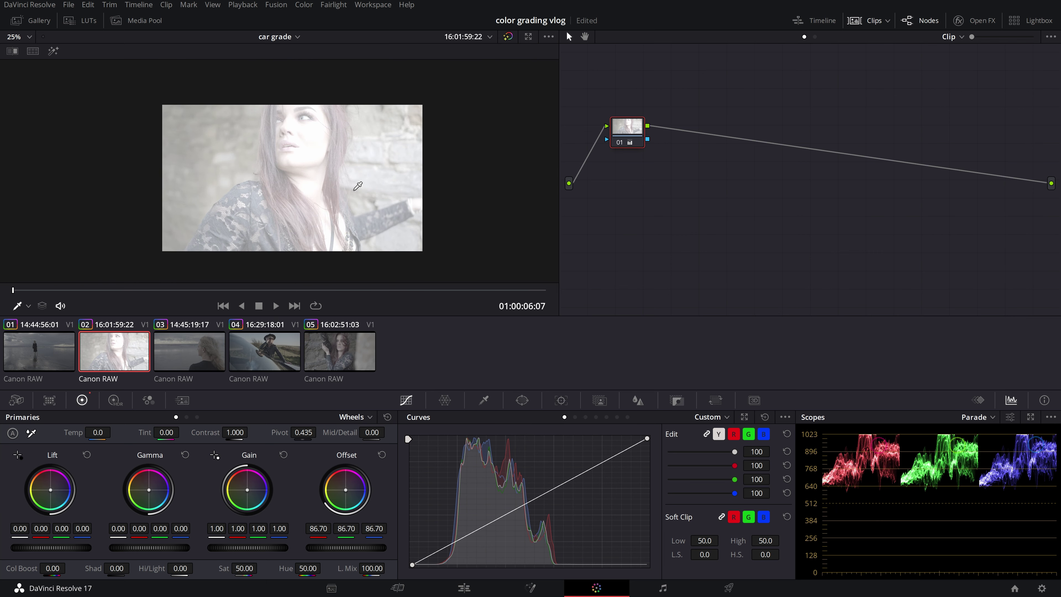
{"action": "right_click", "coordinate": [628, 132]}
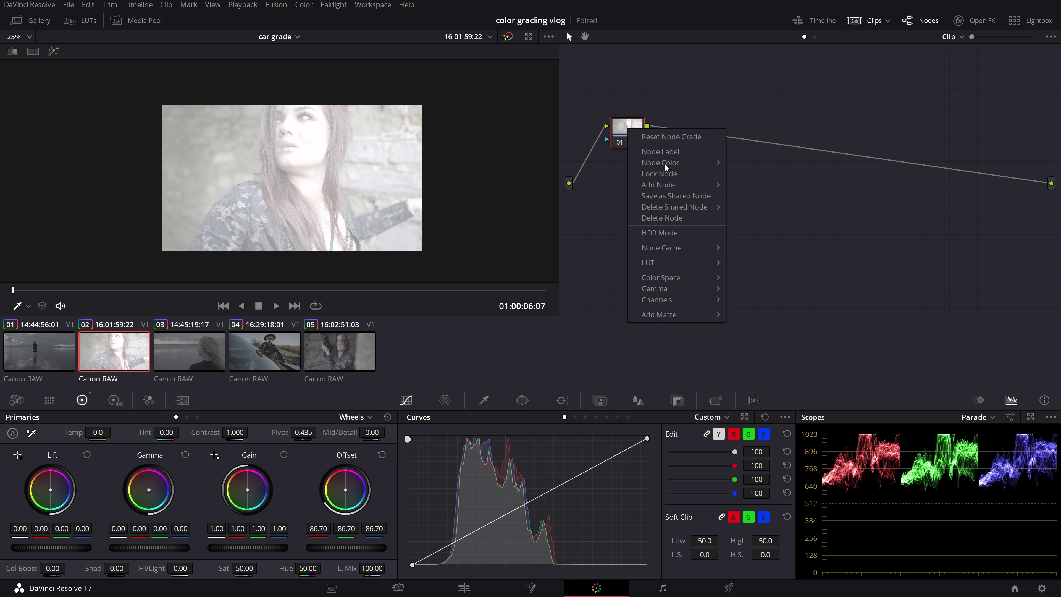
{"action": "left_click", "coordinate": [663, 137]}
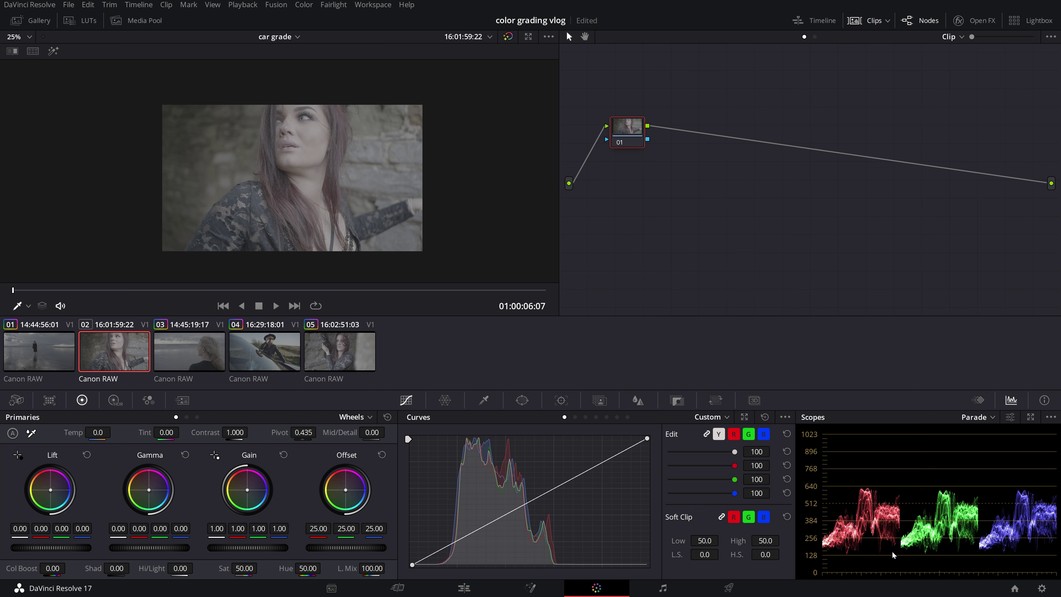
Step: Save the project, nudge node 01 down-right, label it 'exp', and open the DaVinci Resolve menu
{"action": "key", "text": "ctrl+s"}
{"action": "left_click_drag", "start_coordinate": [628, 129], "coordinate": [631, 134]}
{"action": "type", "text": "exp"}
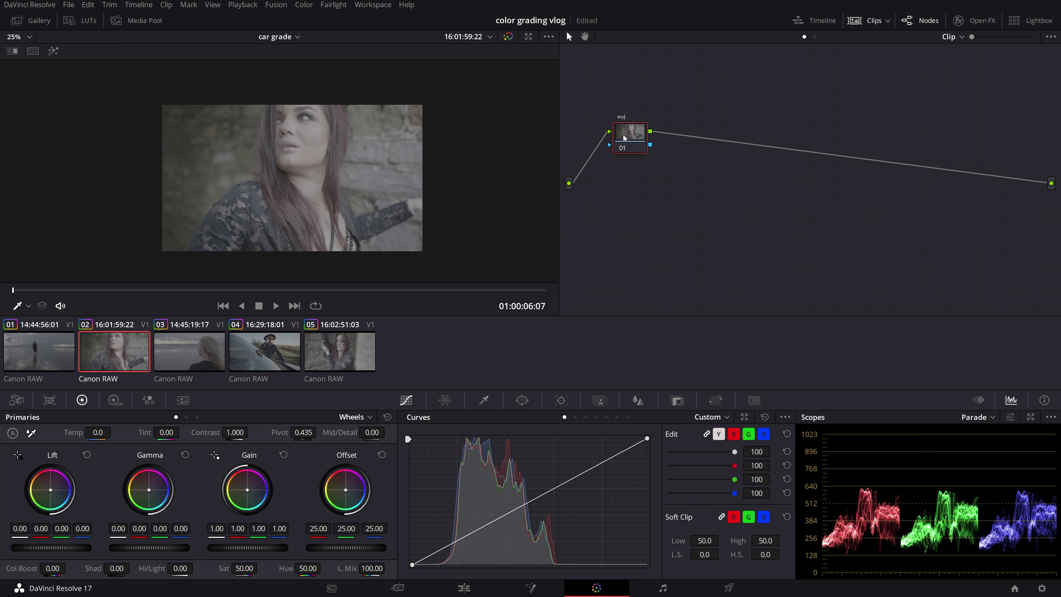
{"action": "left_click", "coordinate": [697, 217]}
{"action": "left_click", "coordinate": [29, 6]}
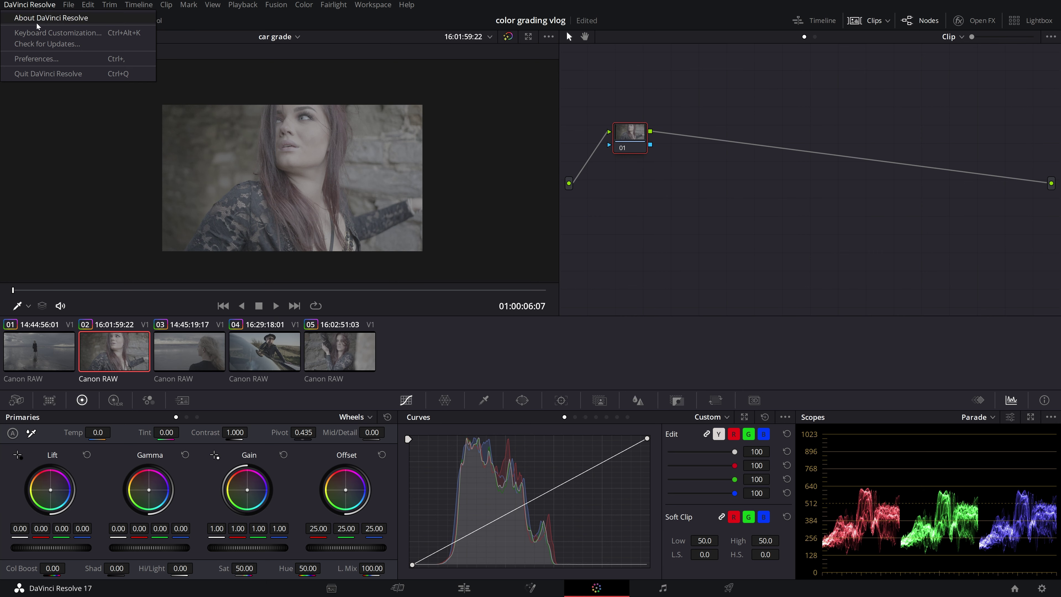
Step: Search 'label' in Keyboard Customization to find Label Selected Node (Tab), then add serial node 02
{"action": "left_click", "coordinate": [80, 32]}
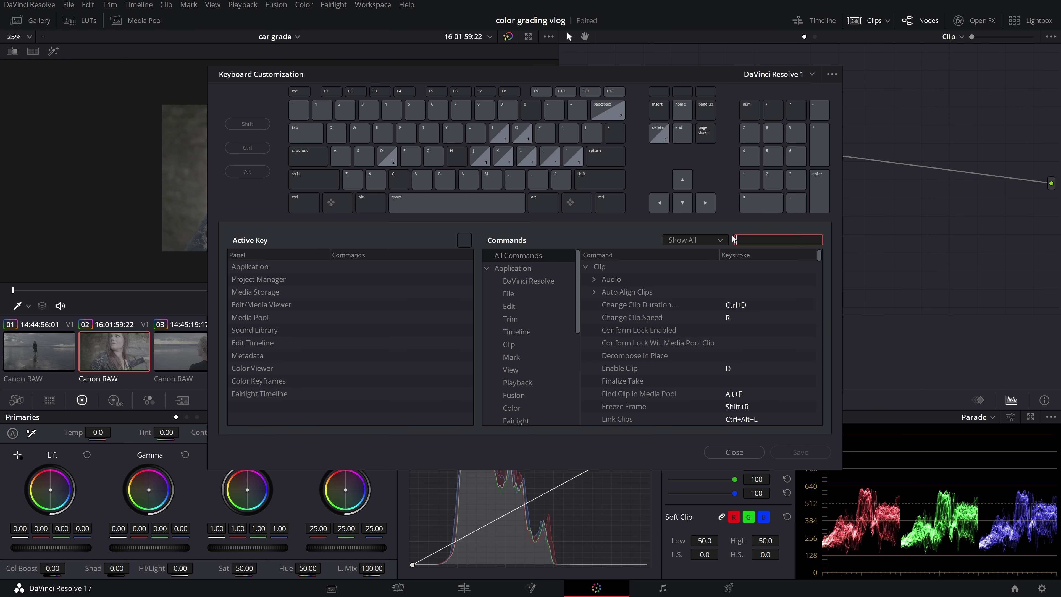
{"action": "type", "text": "label"}
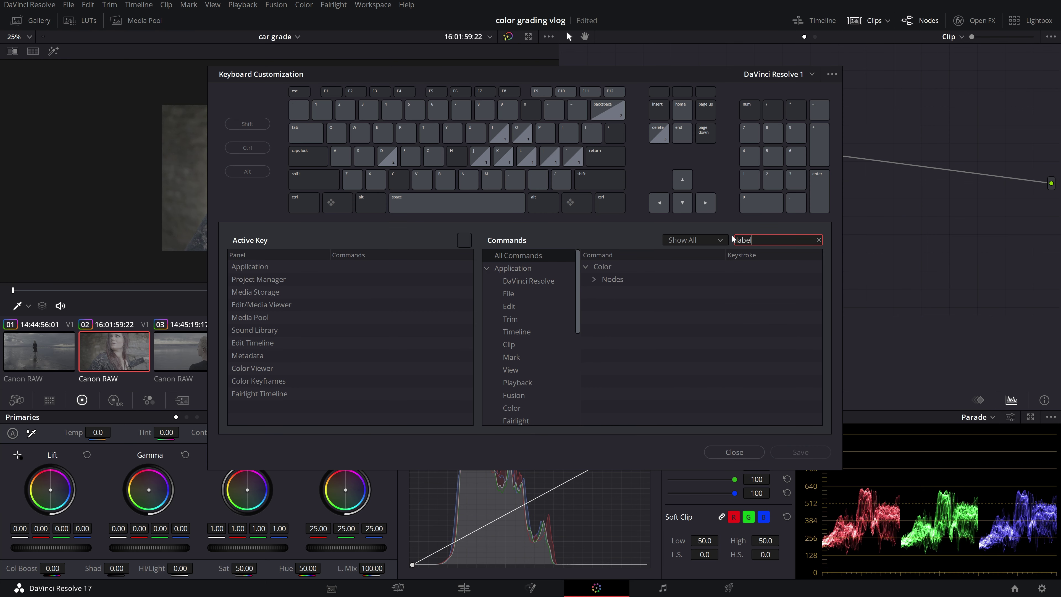
{"action": "left_click", "coordinate": [591, 278]}
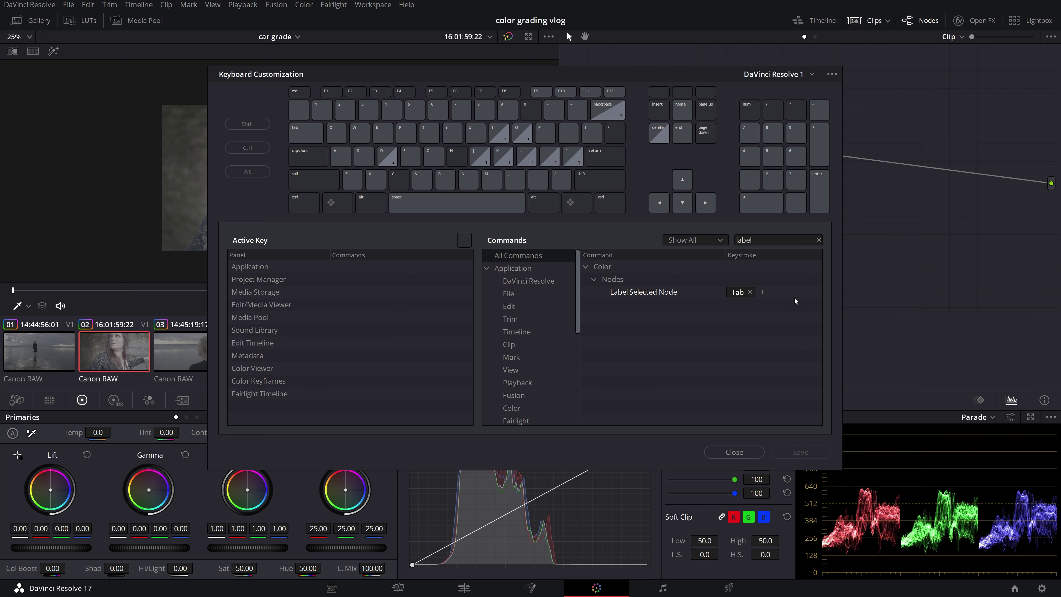
{"action": "left_click", "coordinate": [762, 292]}
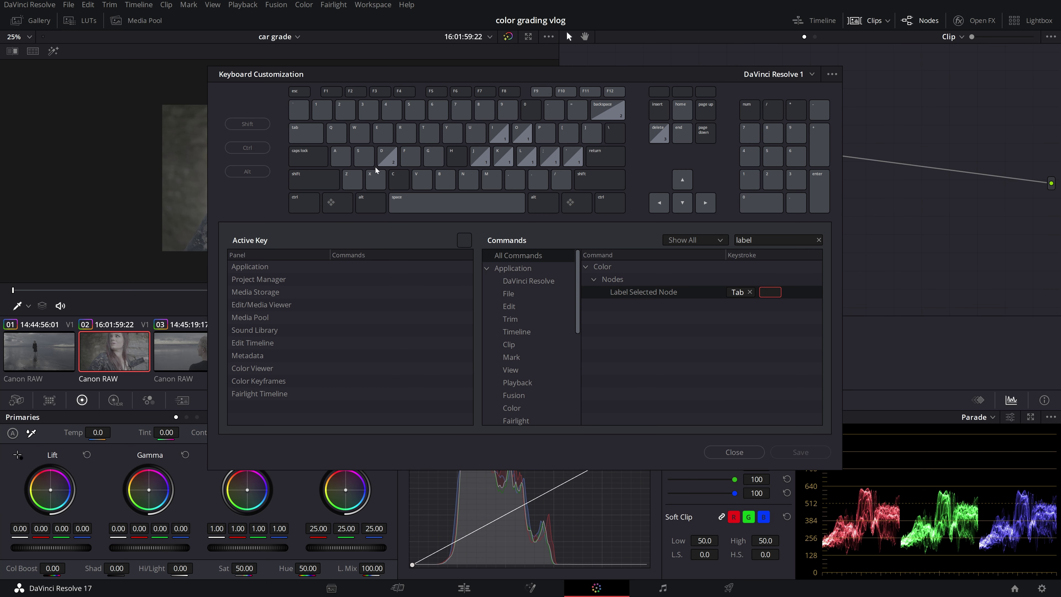
{"action": "left_click", "coordinate": [740, 448]}
{"action": "key", "text": "alt+s"}
{"action": "type", "text": "sfdgdsfbfds"}
Step: Delete the stray node 02 and label node 01 'exp'
{"action": "key", "text": "BackSpace"}
{"action": "key", "text": "BackSpace"}
{"action": "key", "text": "BackSpace"}
{"action": "key", "text": "Delete"}
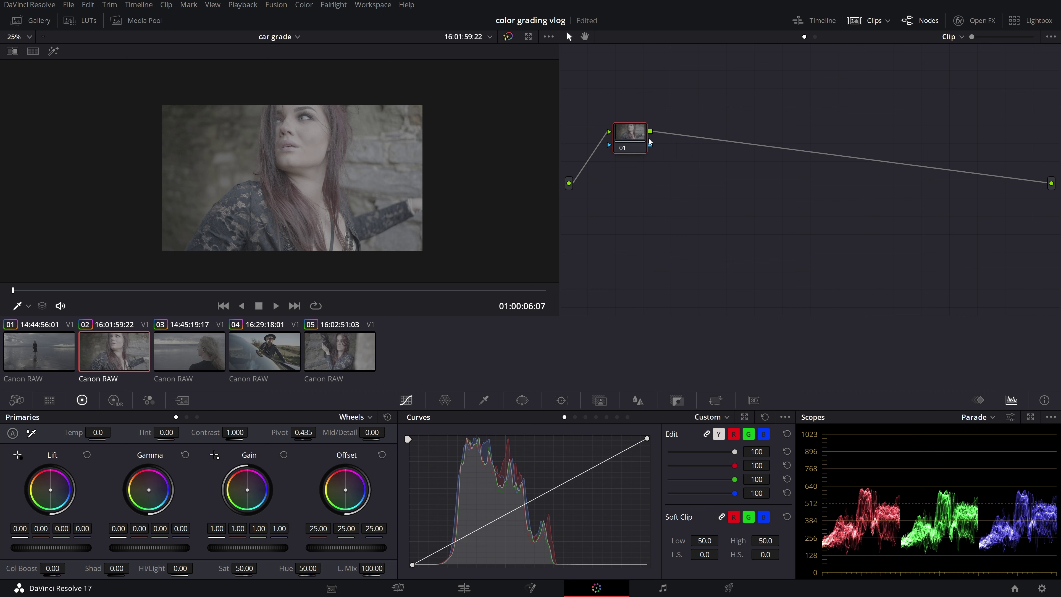
{"action": "left_click_drag", "start_coordinate": [637, 139], "coordinate": [638, 132]}
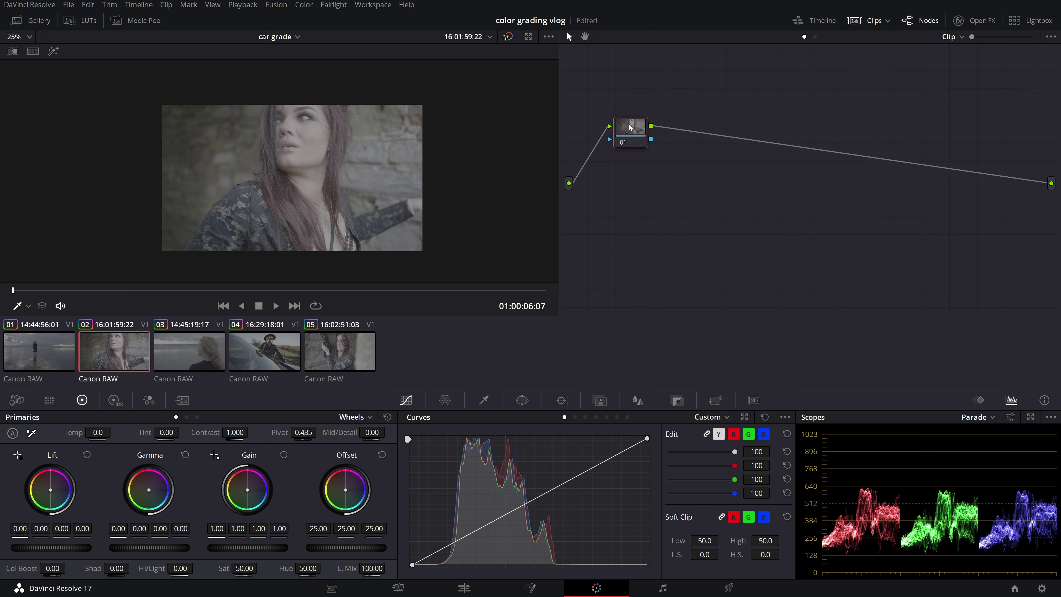
{"action": "type", "text": "exp"}
{"action": "key", "text": "Return"}
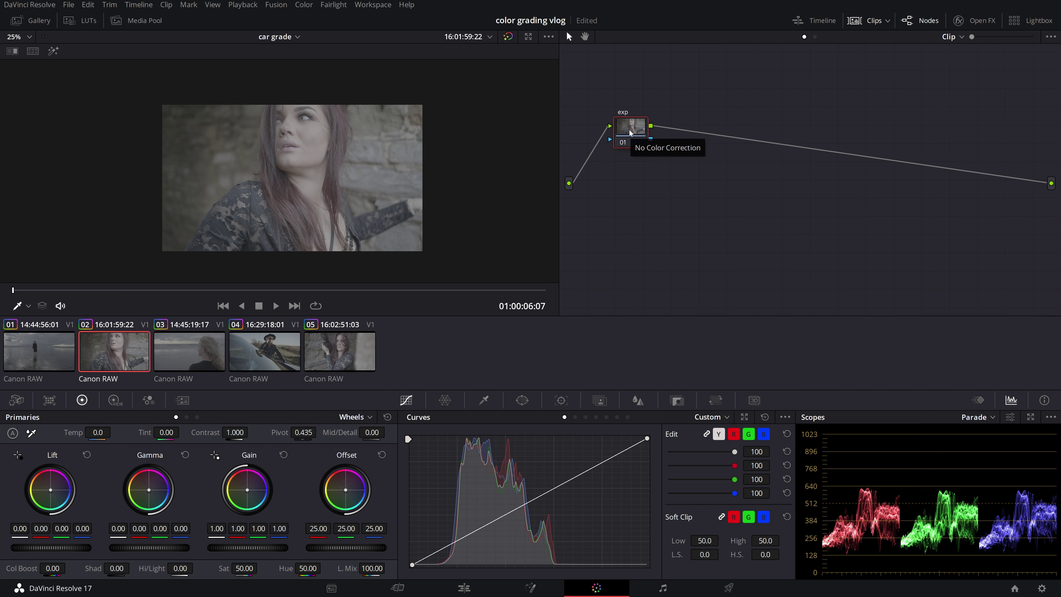
Step: Add a serial node after exp and label it 'cst s prim'
{"action": "right_click", "coordinate": [629, 130]}
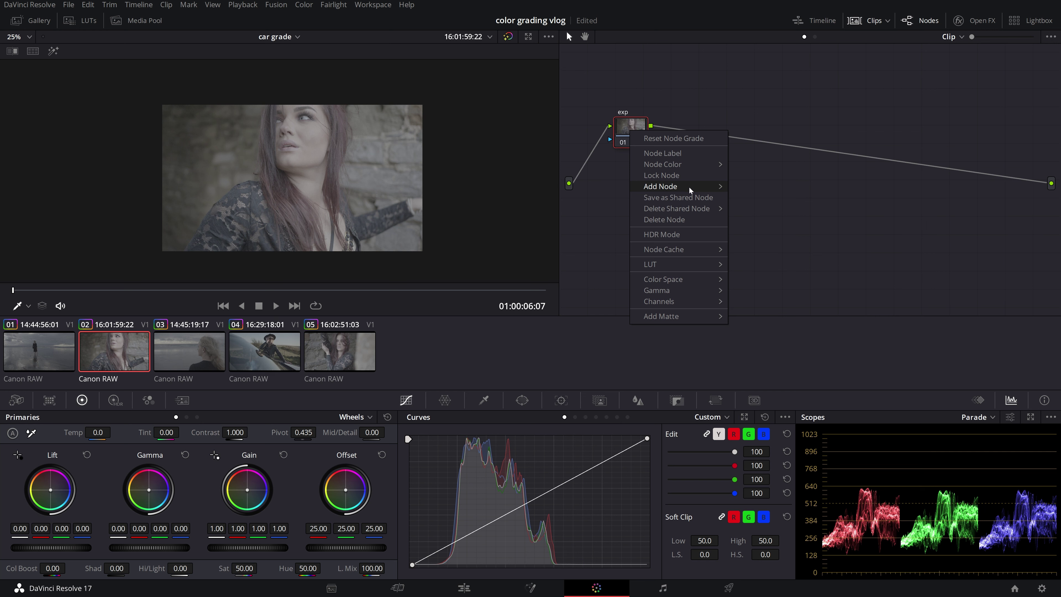
{"action": "mouse_move", "coordinate": [689, 186]}
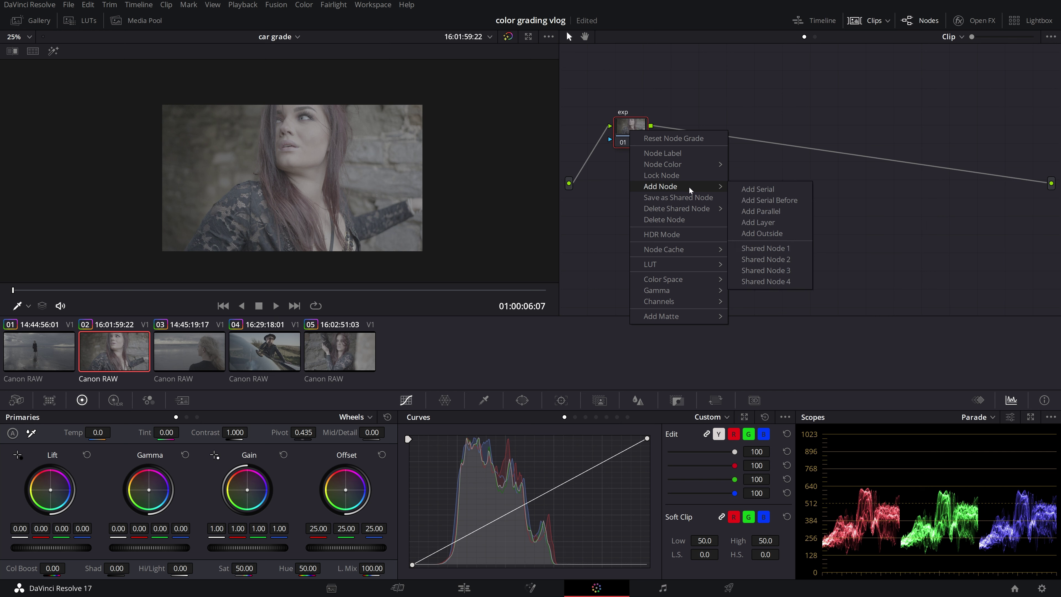
{"action": "left_click", "coordinate": [759, 191]}
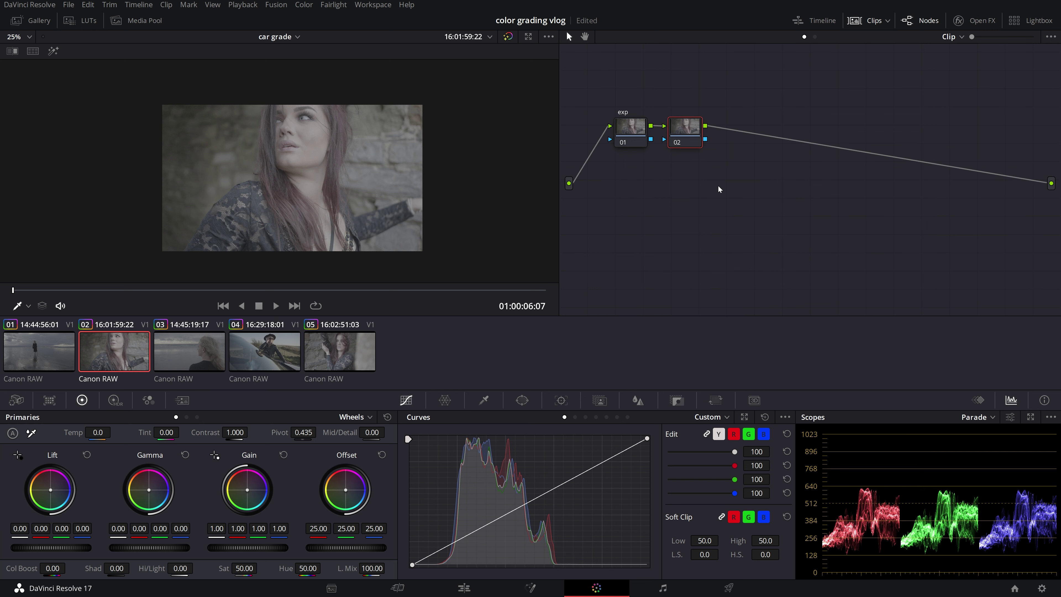
{"action": "double_click", "coordinate": [684, 132]}
{"action": "type", "text": "m"}
{"action": "key", "text": "Return"}
Step: Add serial nodes labelled 'lut' and 'look adj', then a parallel node with layer mixer
{"action": "key", "text": "alt+s"}
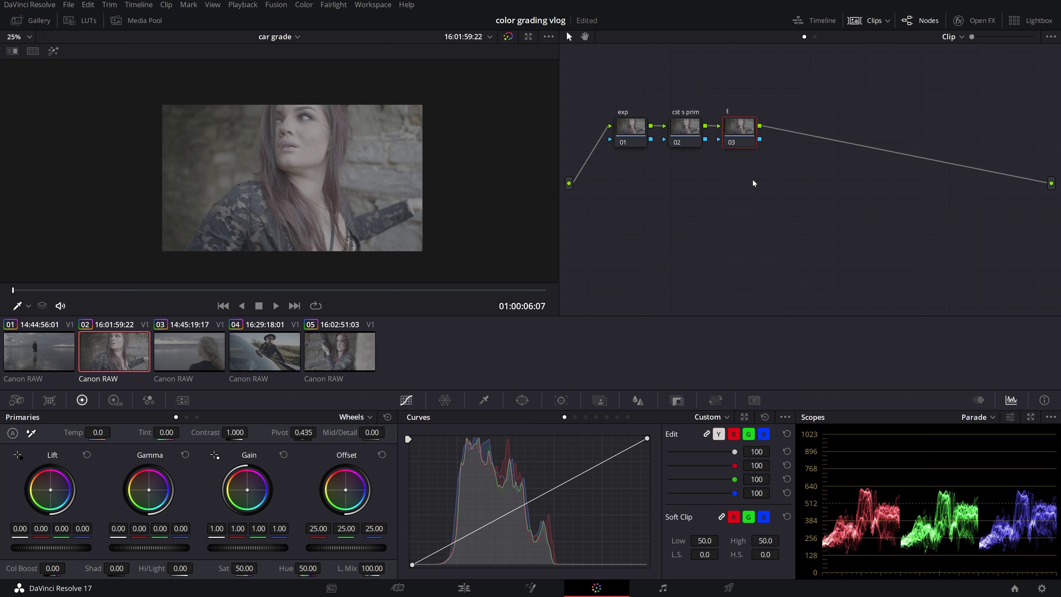
{"action": "type", "text": "lut"}
{"action": "key", "text": "alt+s"}
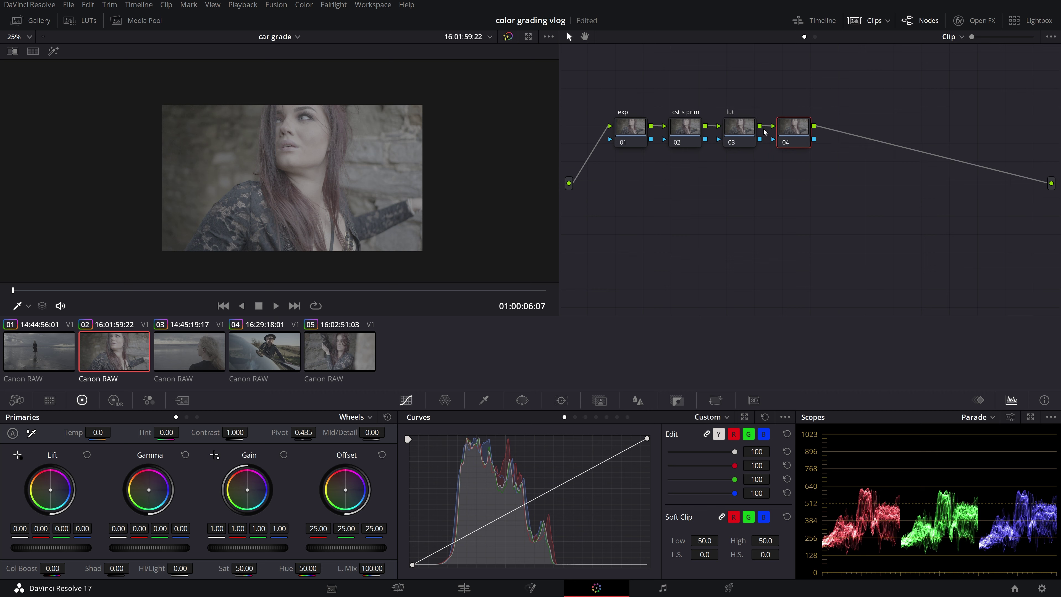
{"action": "type", "text": "lok adj"}
{"action": "key", "text": "Return"}
{"action": "key", "text": "alt+l"}
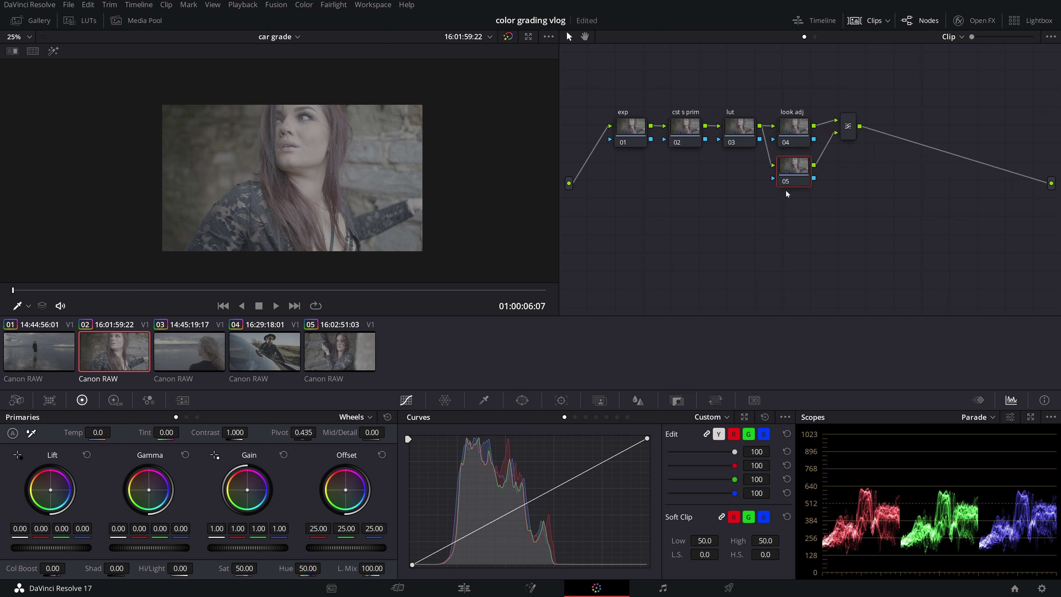
Step: Label parallel node 05 'skin' and reposition it and the layer mixer
{"action": "left_click_drag", "start_coordinate": [786, 173], "coordinate": [786, 188]}
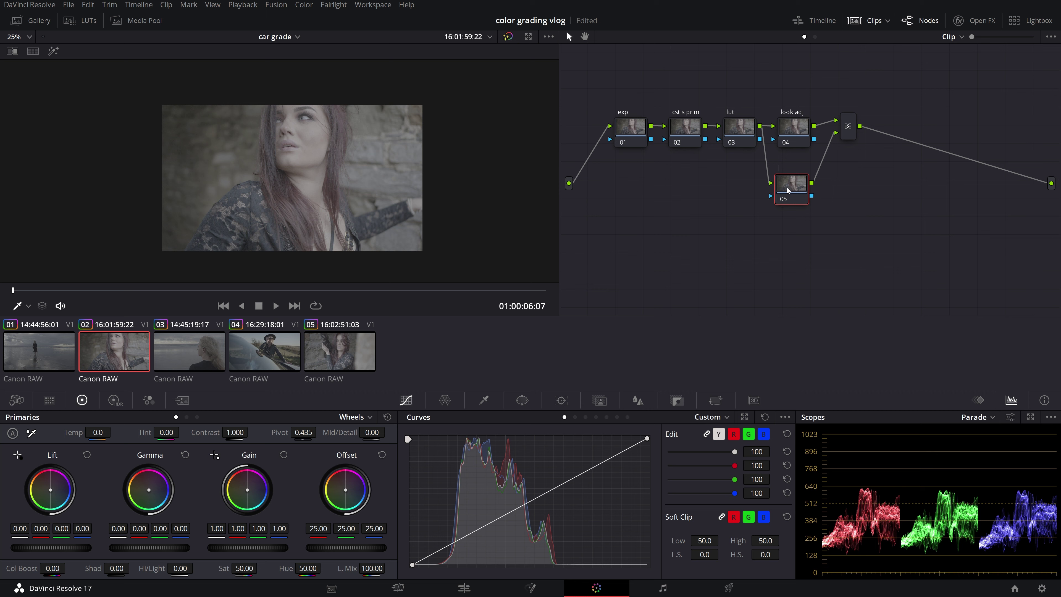
{"action": "type", "text": "skykin"}
{"action": "key", "text": "Return"}
{"action": "left_click_drag", "start_coordinate": [841, 133], "coordinate": [838, 143]}
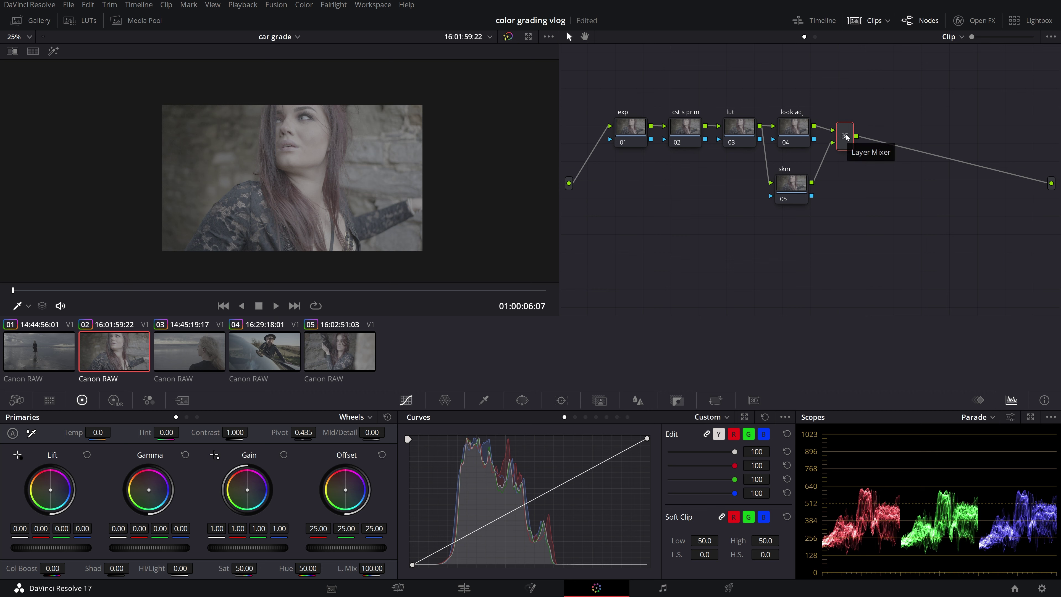
Step: Add serial nodes 'desat' and 'sharp' after the mixer, line them up, and save
{"action": "key", "text": "alt+s"}
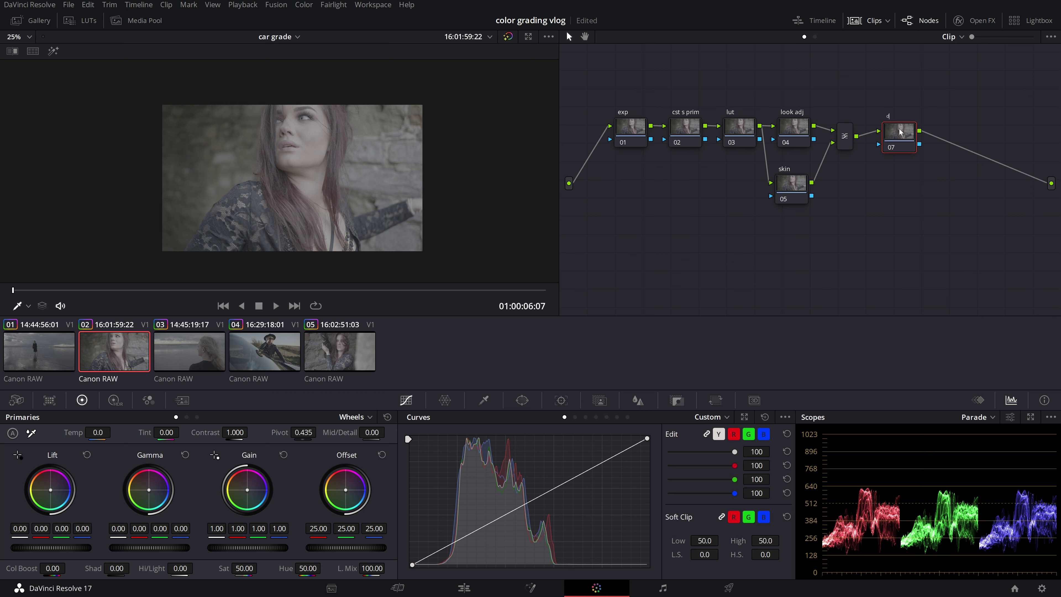
{"action": "key", "text": "Return"}
{"action": "key", "text": "alt+s"}
{"action": "type", "text": "sharp"}
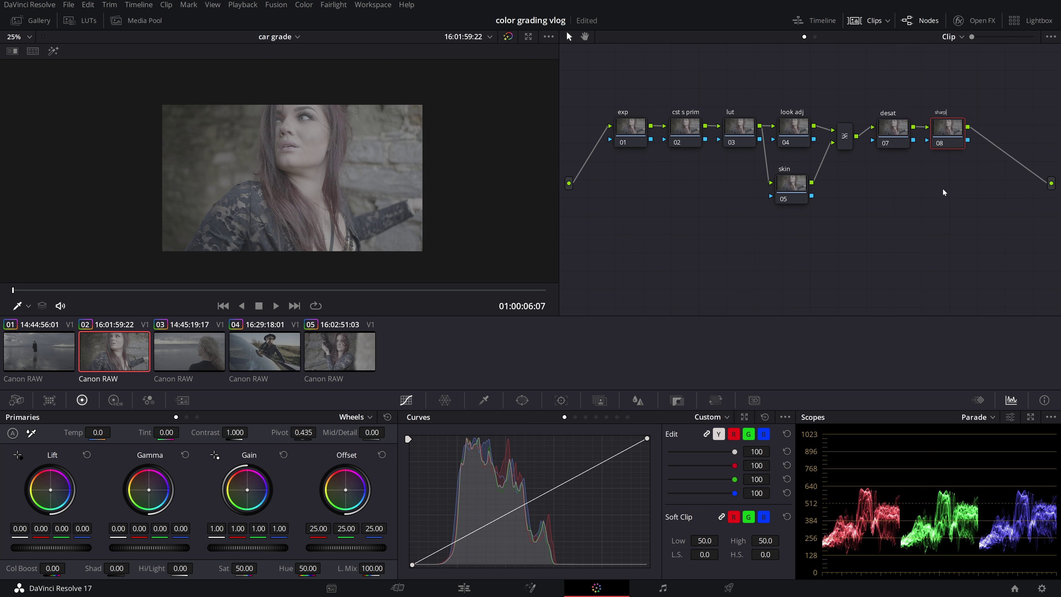
{"action": "key", "text": "Return"}
{"action": "left_click", "coordinate": [847, 134]}
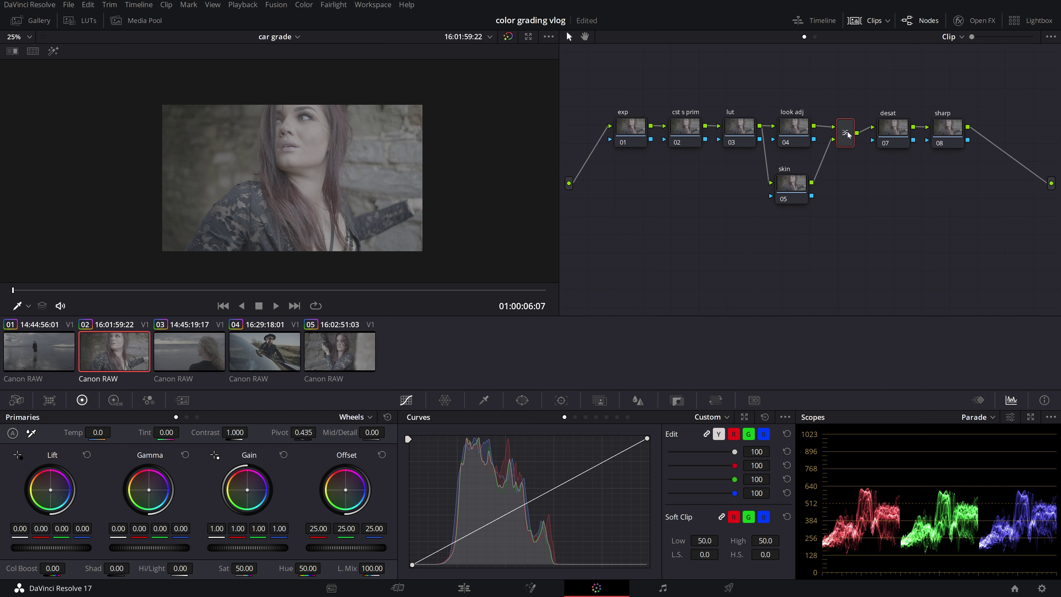
{"action": "left_click_drag", "start_coordinate": [884, 134], "coordinate": [881, 134]}
{"action": "left_click_drag", "start_coordinate": [953, 135], "coordinate": [945, 134]}
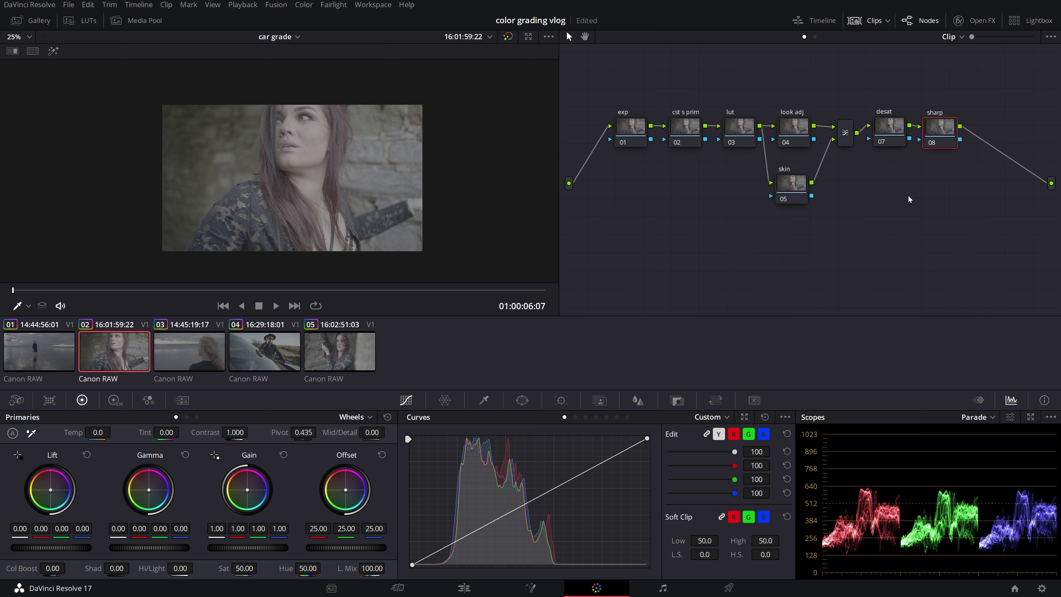
{"action": "key", "text": "ctrl+s"}
Step: Select exp node 01 and pull its custom curve's black point inward to crush the blacks
{"action": "left_click_drag", "start_coordinate": [631, 127], "coordinate": [625, 124]}
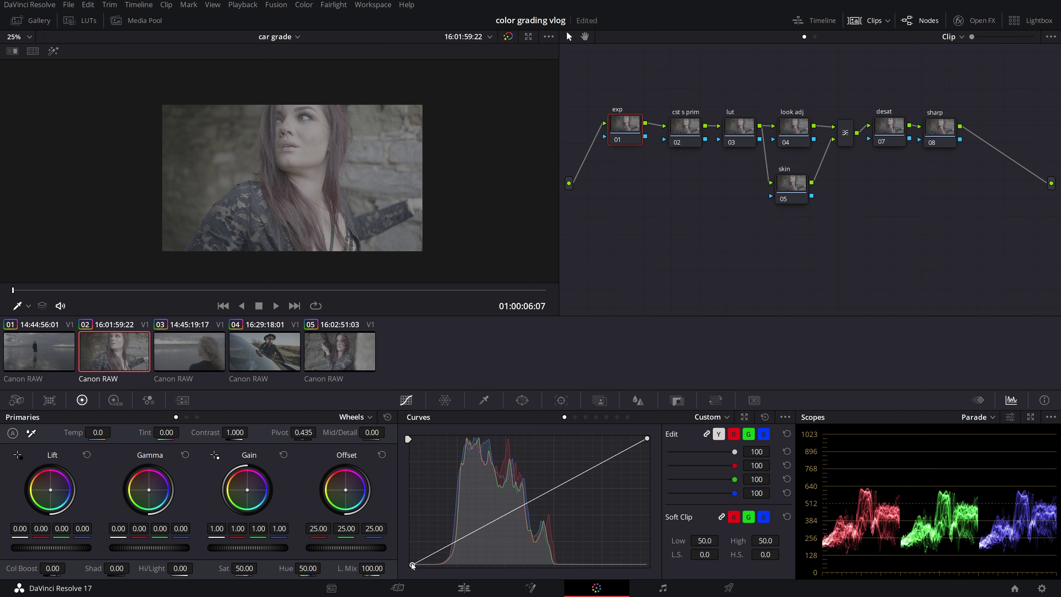
{"action": "mouse_move", "coordinate": [413, 565]}
{"action": "left_mouse_down"}
{"action": "mouse_move", "coordinate": [462, 572]}
{"action": "mouse_move", "coordinate": [420, 571]}
{"action": "mouse_move", "coordinate": [436, 572]}
{"action": "left_mouse_up"}
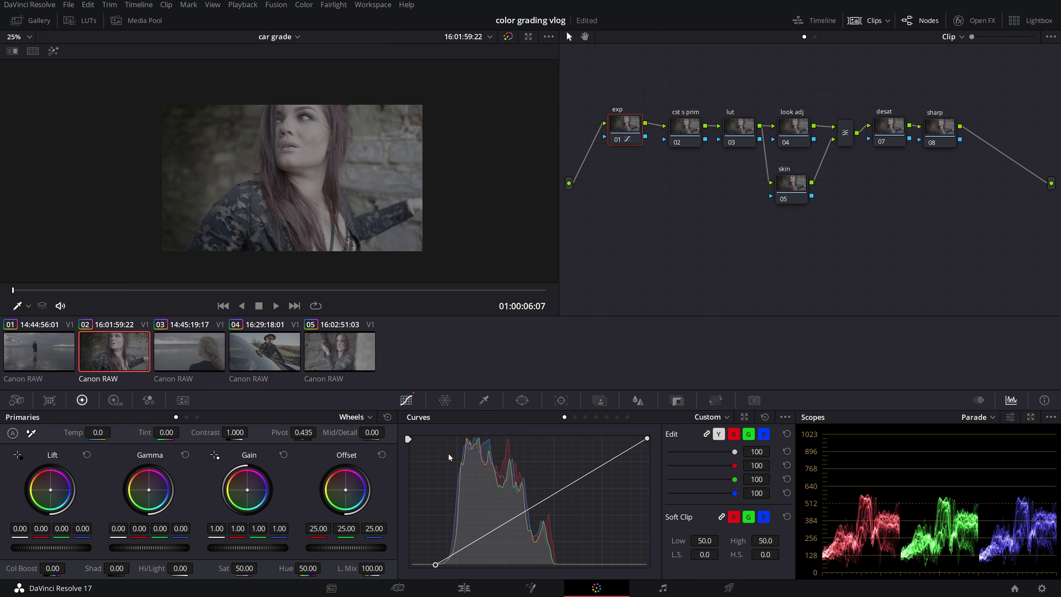
Step: Save, then drag the exp curve's white point left to steepen the contrast
{"action": "key", "text": "ctrl+s"}
{"action": "left_click", "coordinate": [646, 439]}
{"action": "left_click_drag", "start_coordinate": [647, 439], "coordinate": [571, 430]}
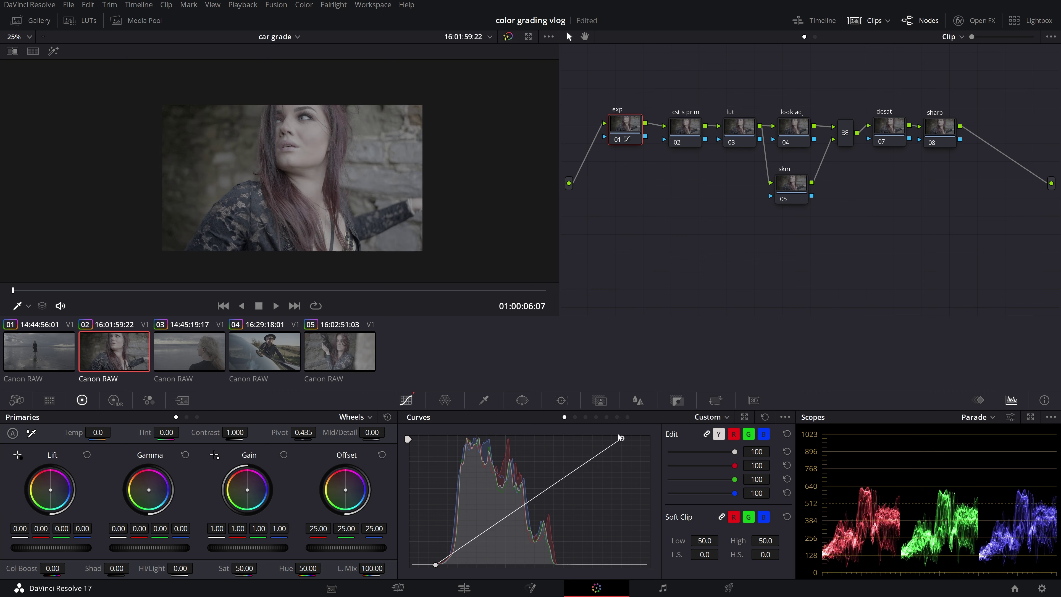
{"action": "left_click_drag", "start_coordinate": [561, 429], "coordinate": [557, 429]}
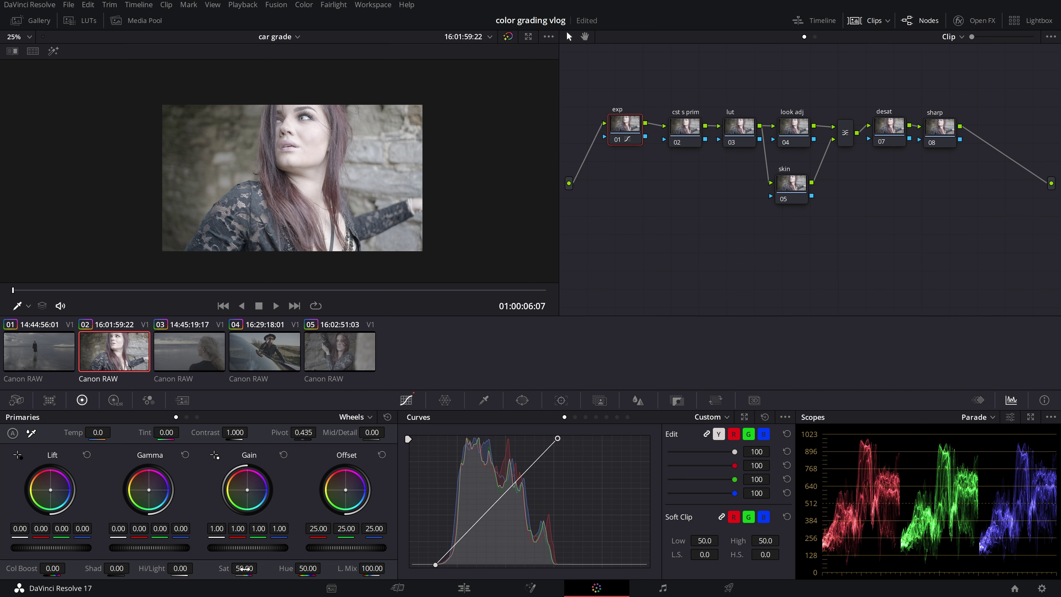
Step: Set the exp node's saturation to about 90.40, then play clip 02 and return to its start
{"action": "left_click_drag", "start_coordinate": [244, 568], "coordinate": [260, 568]}
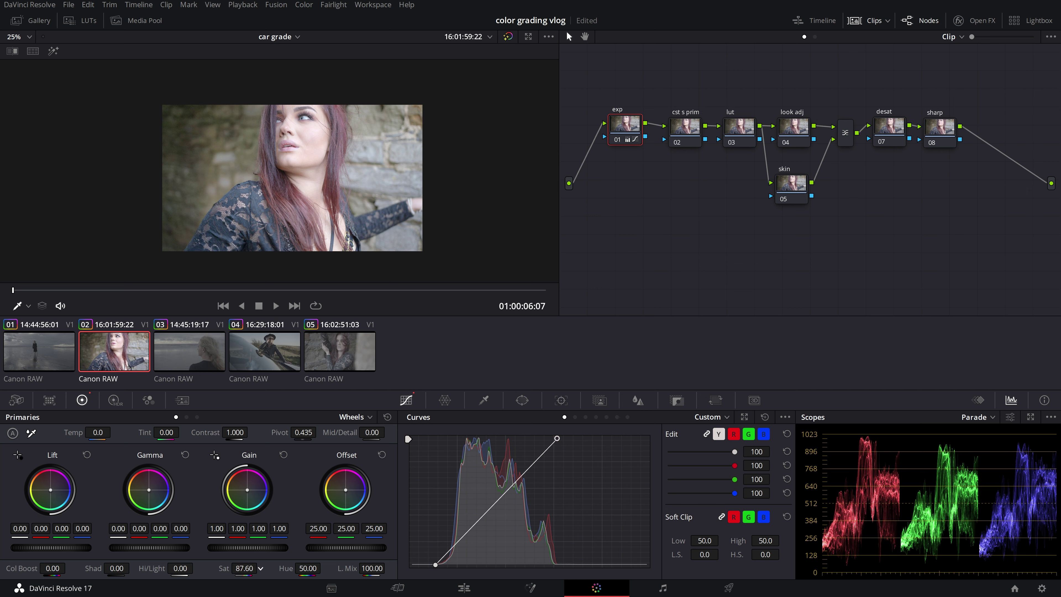
{"action": "left_click_drag", "start_coordinate": [261, 567], "coordinate": [261, 567]}
{"action": "scroll", "coordinate": [406, 137], "scroll_direction": "down", "scroll_amount": 1}
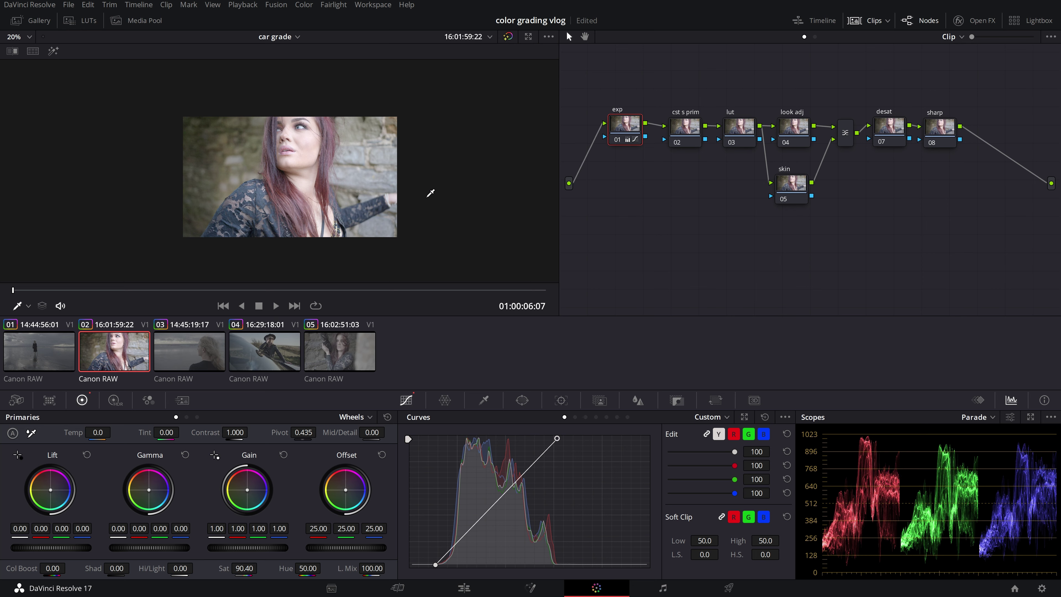
{"action": "key", "text": "space"}
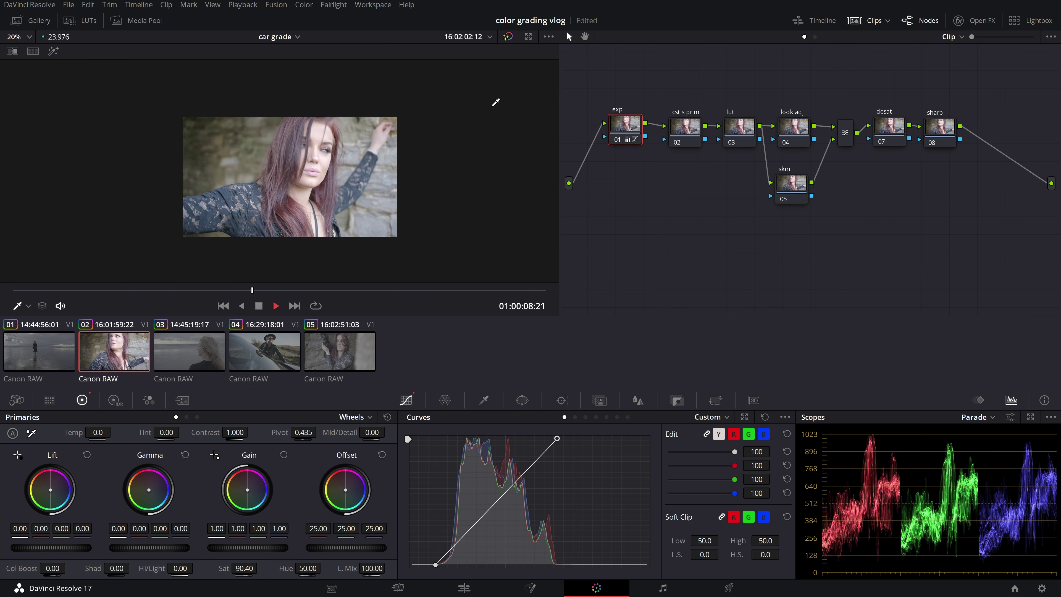
{"action": "key", "text": "space"}
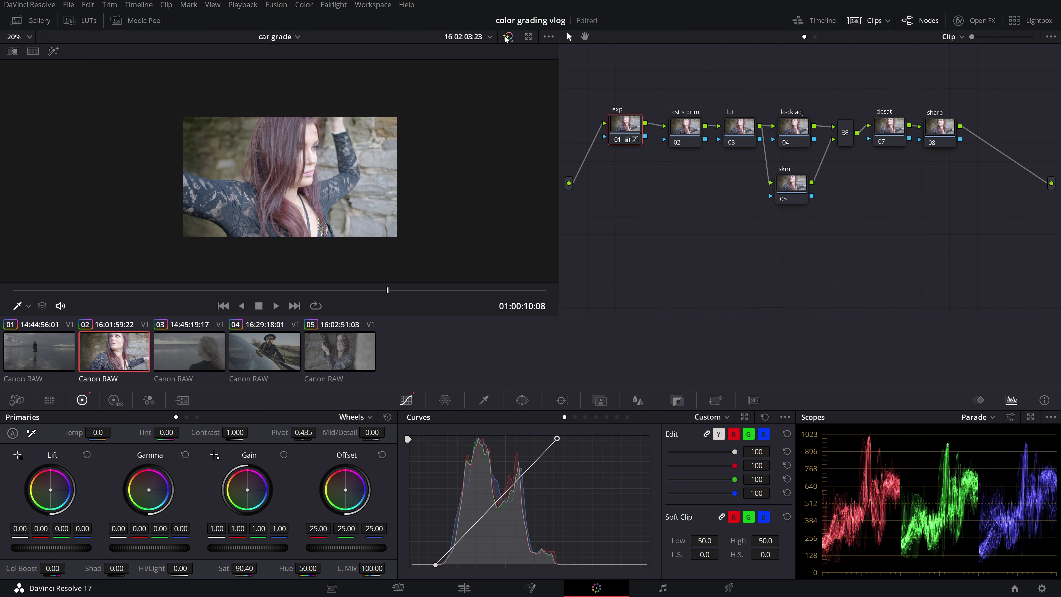
{"action": "key", "text": "Up"}
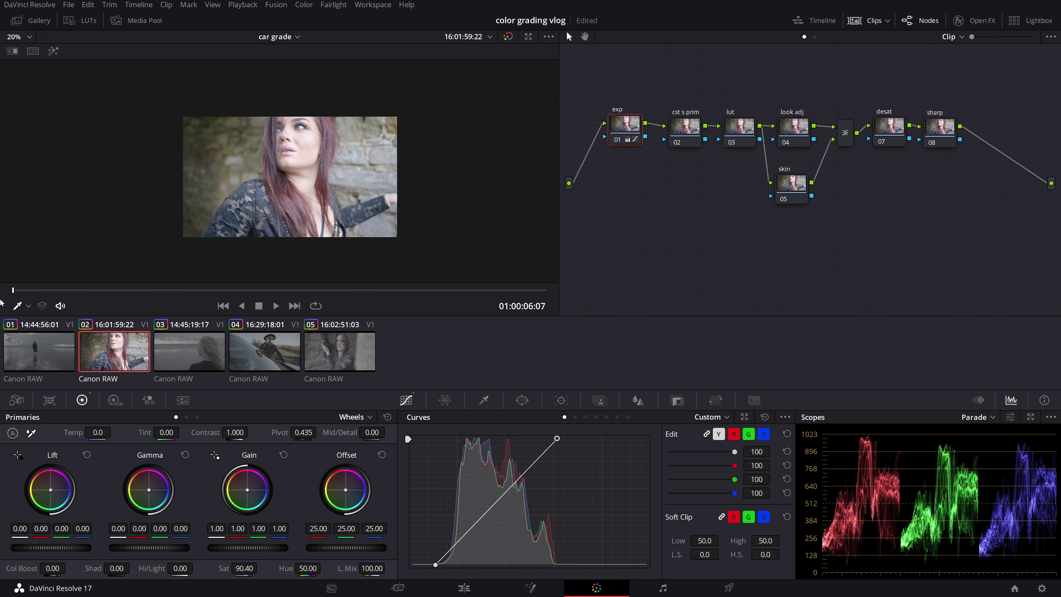
Step: Drag the Rec709 Kodak 2383 D60 film-look LUT onto lut node 03
{"action": "left_click", "coordinate": [747, 132]}
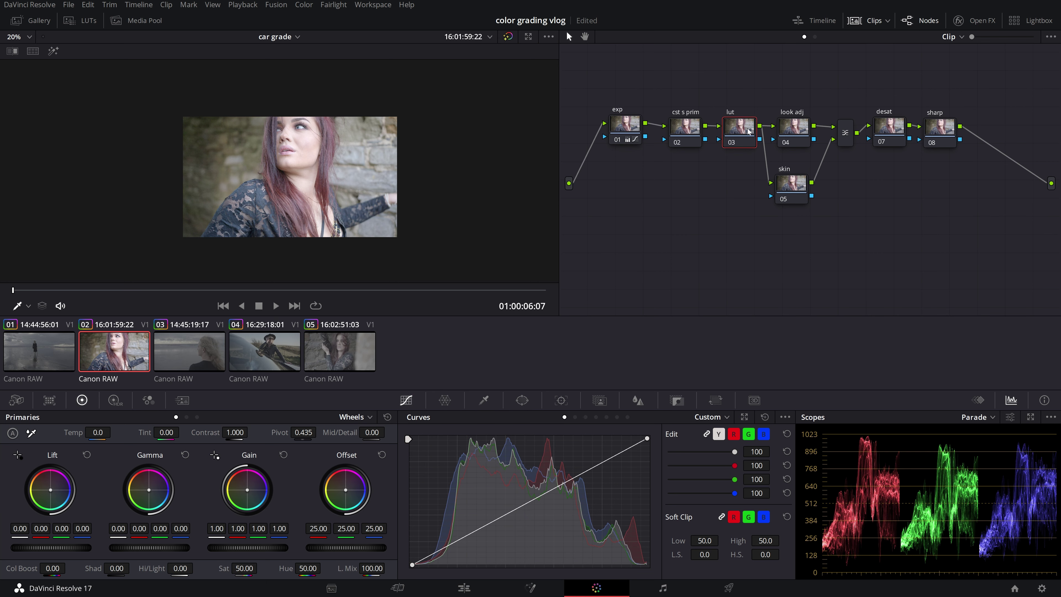
{"action": "left_click", "coordinate": [75, 22]}
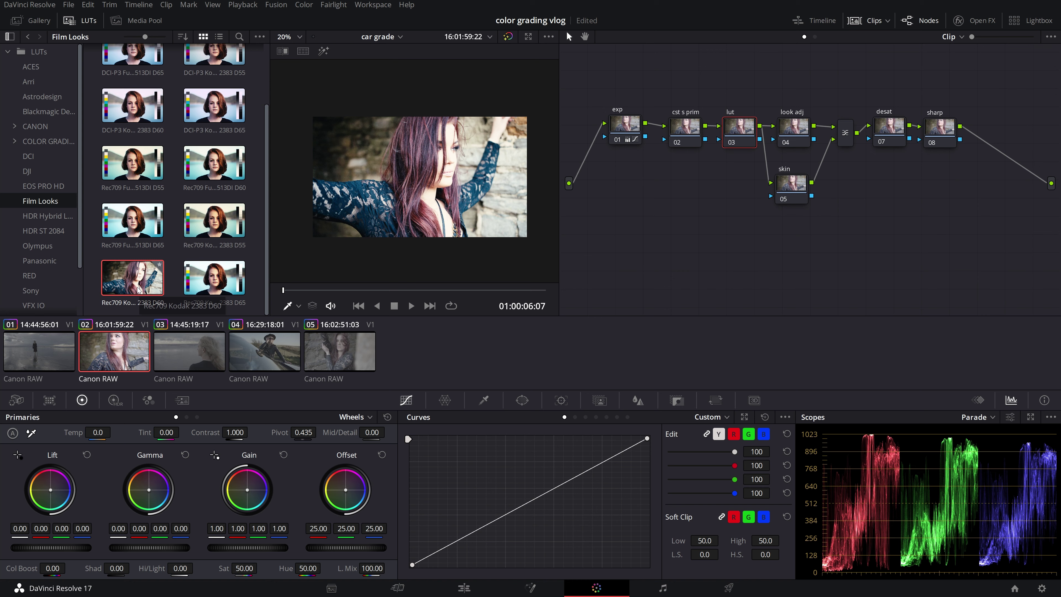
{"action": "left_click_drag", "start_coordinate": [137, 278], "coordinate": [749, 128]}
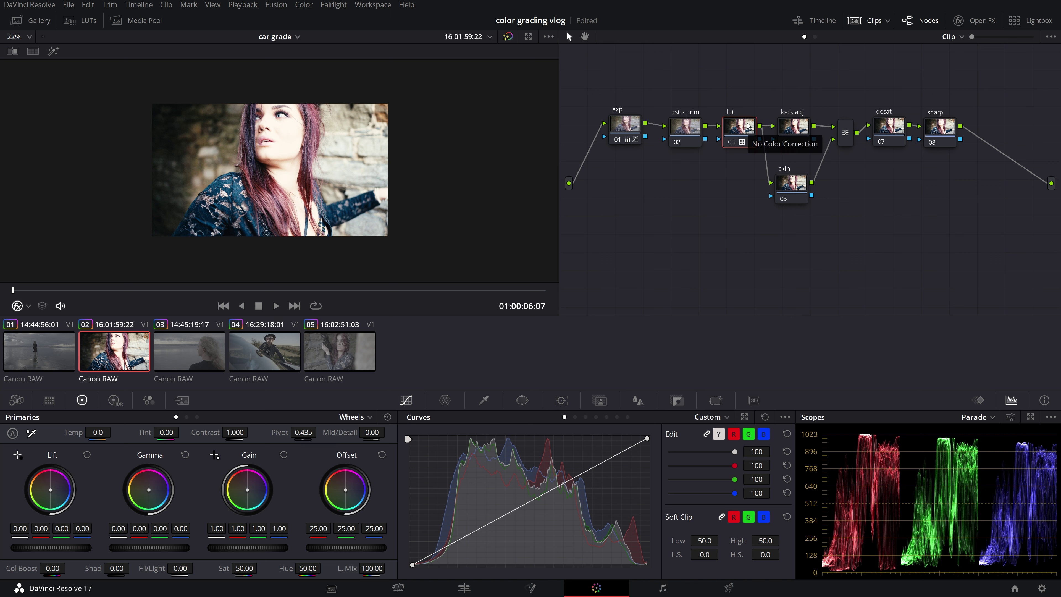
{"action": "left_click", "coordinate": [683, 132]}
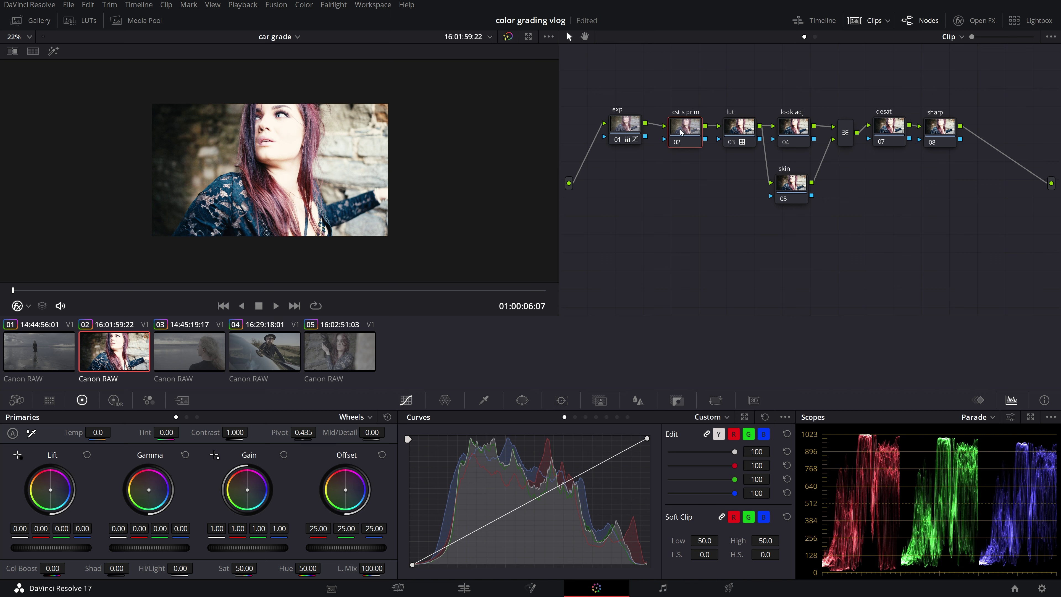
Step: Rename node 02 from 'cst s prim' to 'cst a prim'
{"action": "double_click", "coordinate": [680, 127]}
{"action": "key", "text": "Left"}
{"action": "key", "text": "Left"}
{"action": "key", "text": "Left"}
{"action": "key", "text": "BackSpace"}
{"action": "type", "text": "a"}
{"action": "key", "text": "Return"}
Step: Add a Color Space Transform to node 02 with Output Gamma set to Cineon Film Log
{"action": "left_click", "coordinate": [981, 22]}
{"action": "left_click", "coordinate": [870, 57]}
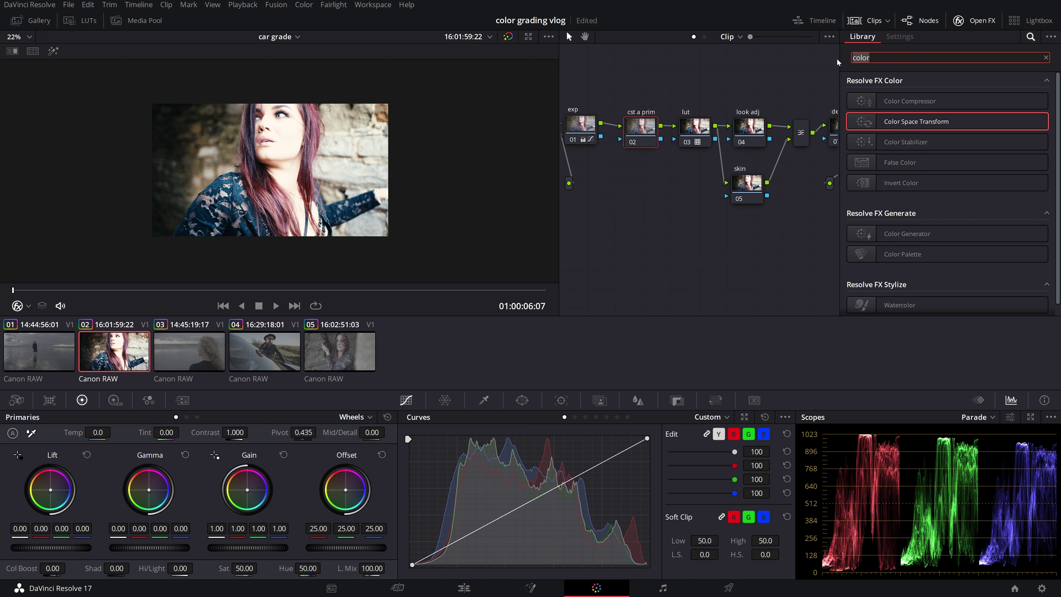
{"action": "type", "text": "colo"}
{"action": "left_click_drag", "start_coordinate": [915, 122], "coordinate": [783, 243]}
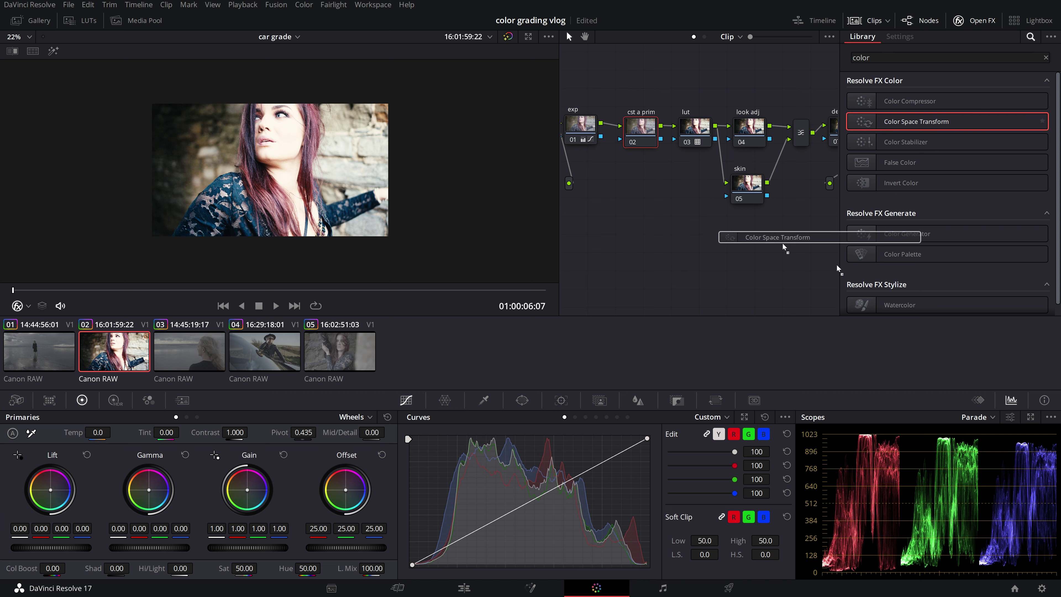
{"action": "left_click_drag", "start_coordinate": [782, 243], "coordinate": [641, 136]}
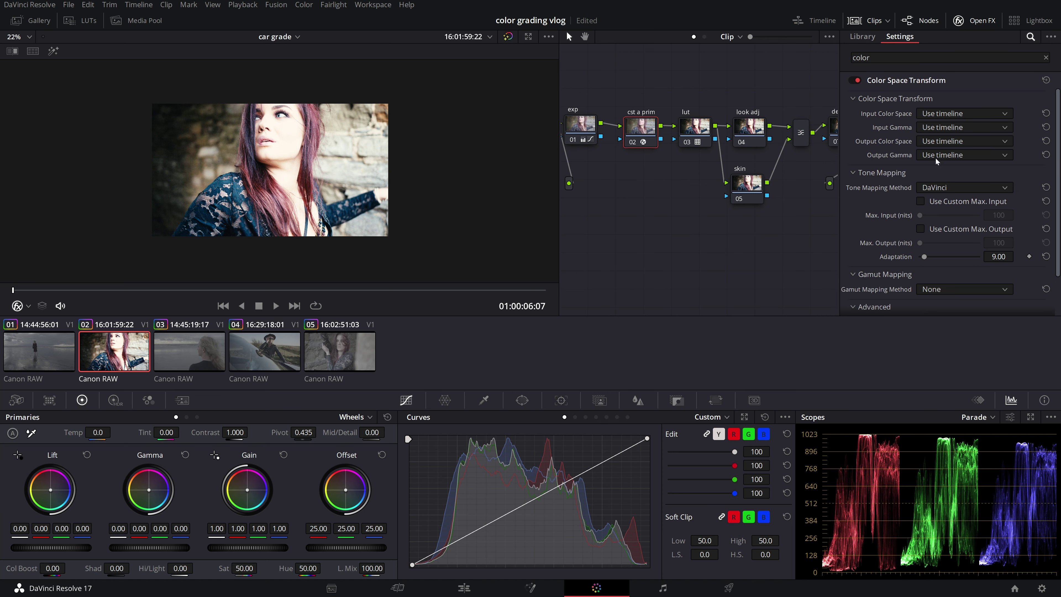
{"action": "left_click", "coordinate": [944, 156]}
{"action": "scroll", "coordinate": [965, 197], "scroll_direction": "down", "scroll_amount": 5}
{"action": "scroll", "coordinate": [965, 197], "scroll_direction": "down", "scroll_amount": 1}
{"action": "left_click", "coordinate": [948, 229]}
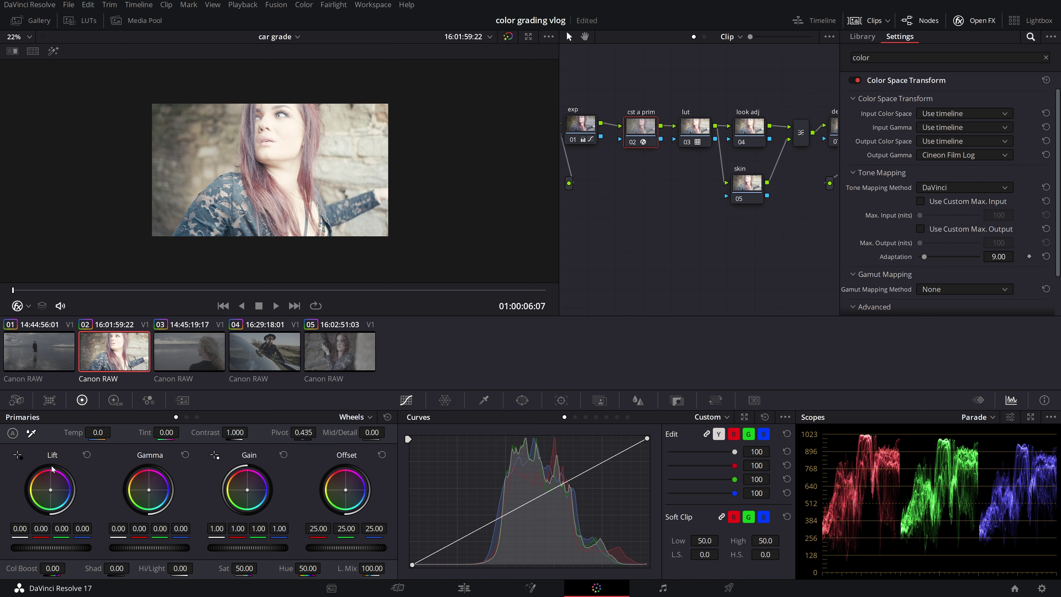
Step: Try lift, gamma, gain and offset adjustments on node 02, then reset all primaries to default
{"action": "left_click_drag", "start_coordinate": [57, 550], "coordinate": [44, 551]}
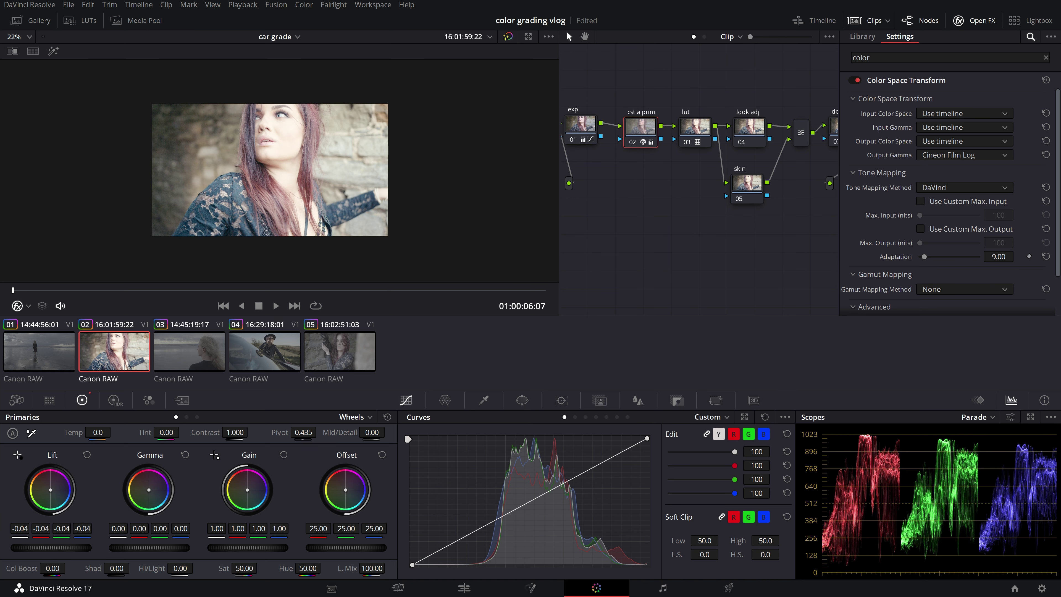
{"action": "double_click", "coordinate": [63, 500]}
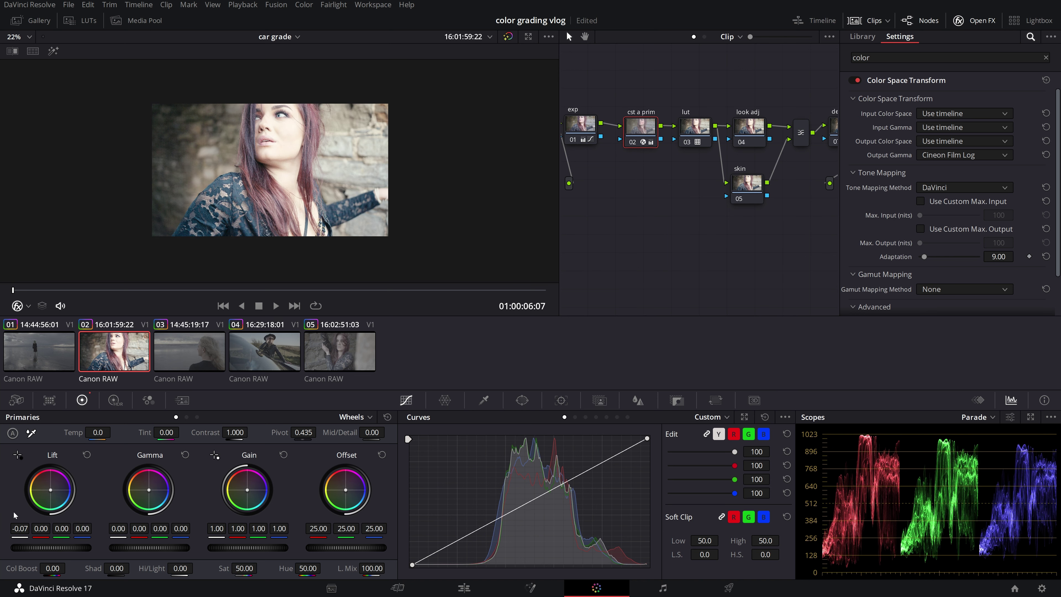
{"action": "left_click_drag", "start_coordinate": [156, 551], "coordinate": [143, 551]}
{"action": "left_click_drag", "start_coordinate": [159, 506], "coordinate": [149, 490]}
{"action": "left_click_drag", "start_coordinate": [247, 548], "coordinate": [244, 548]}
{"action": "left_click_drag", "start_coordinate": [263, 496], "coordinate": [263, 493]}
{"action": "left_click_drag", "start_coordinate": [359, 548], "coordinate": [347, 547]}
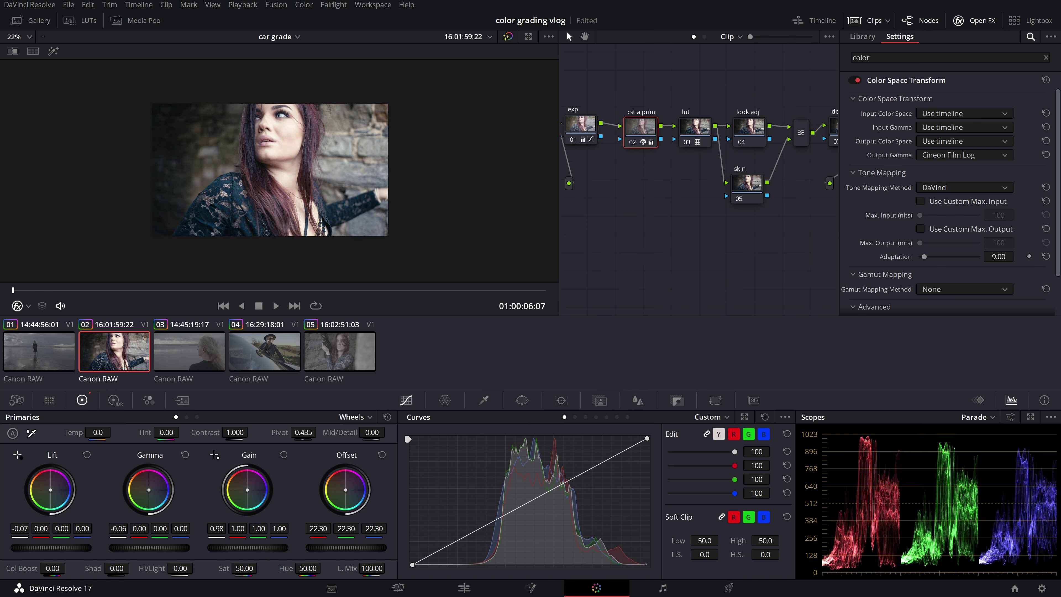
{"action": "left_click", "coordinate": [387, 417]}
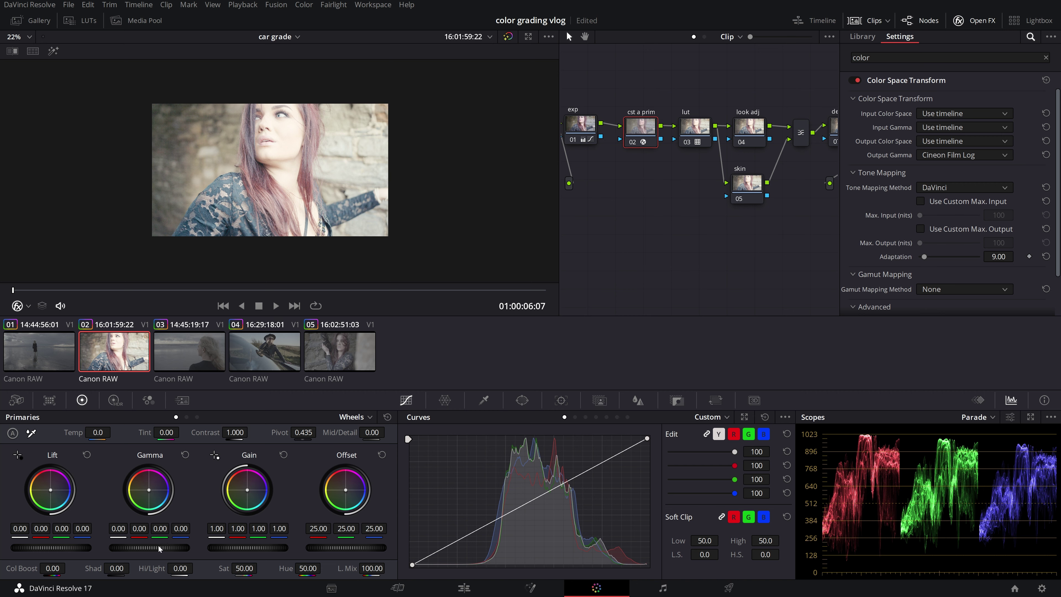
Step: Set the master wheels to Lift -0.05, Gamma -0.14 and Gain 0.91
{"action": "left_click_drag", "start_coordinate": [149, 547], "coordinate": [138, 547]}
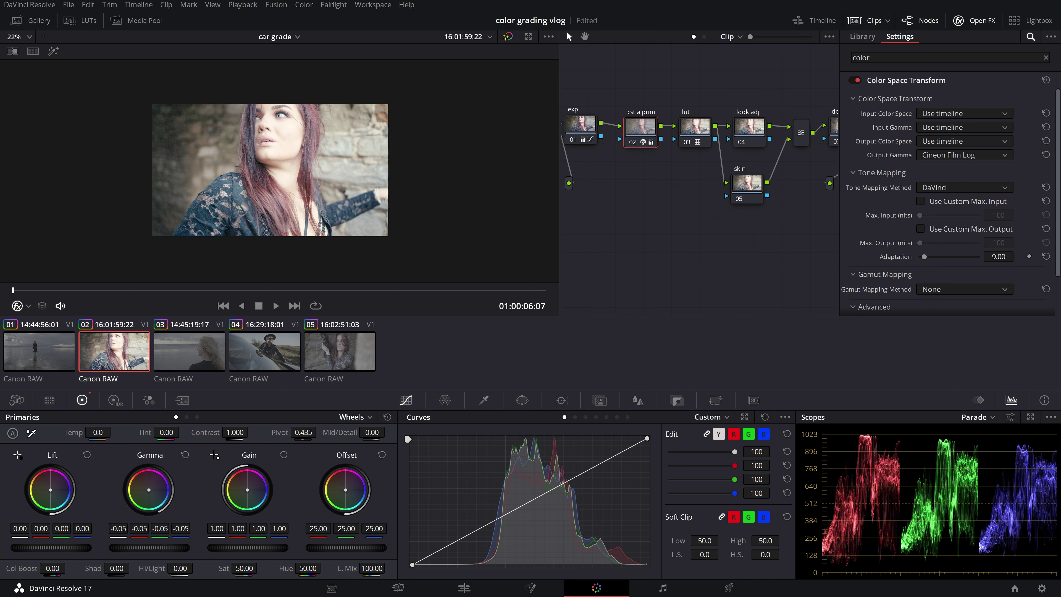
{"action": "left_click_drag", "start_coordinate": [65, 548], "coordinate": [58, 548]}
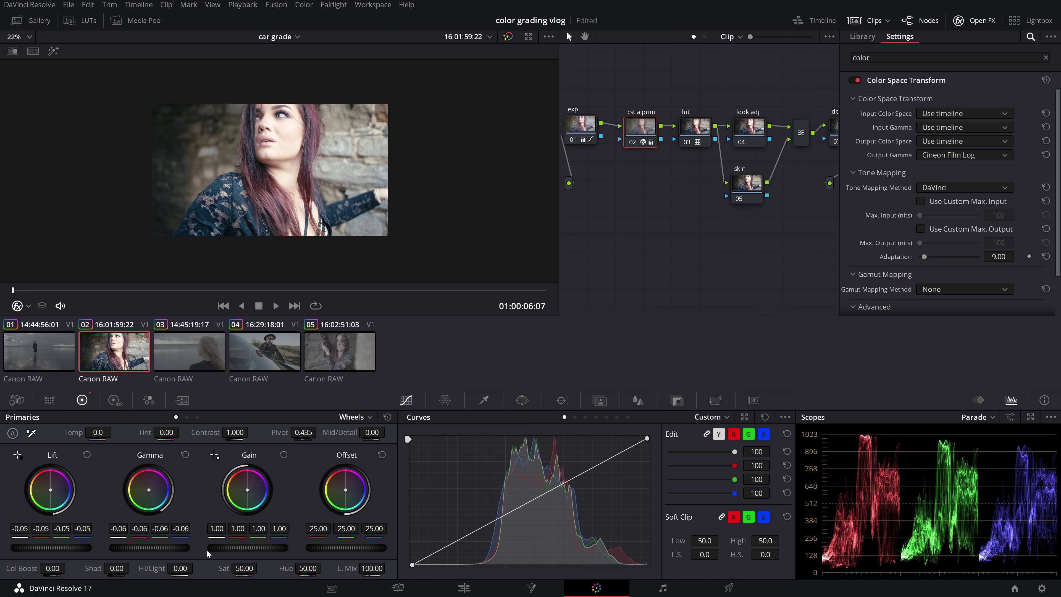
{"action": "left_click_drag", "start_coordinate": [169, 549], "coordinate": [164, 551]}
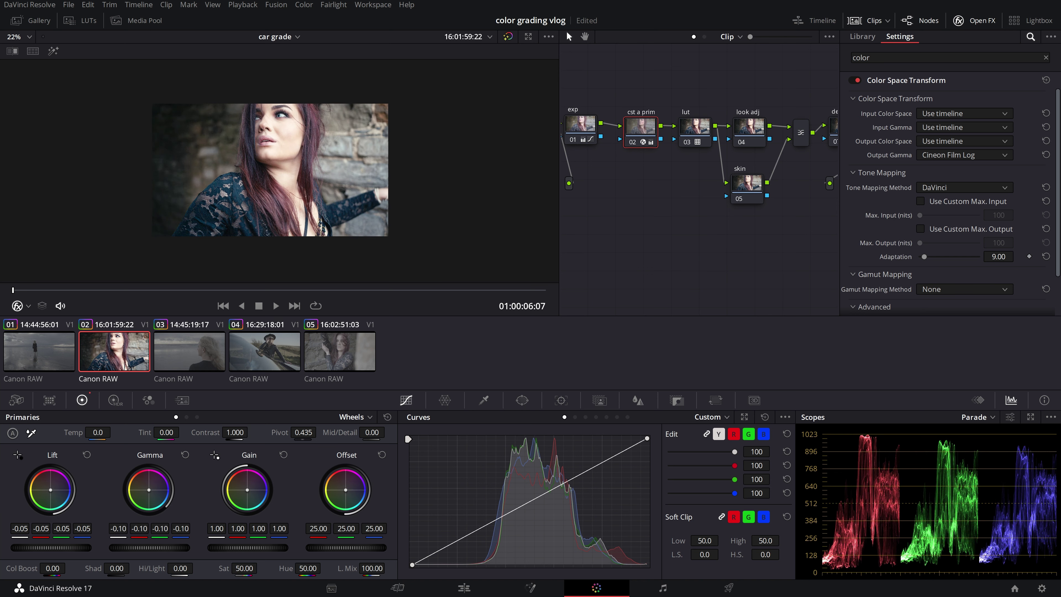
{"action": "left_click_drag", "start_coordinate": [244, 550], "coordinate": [238, 550]}
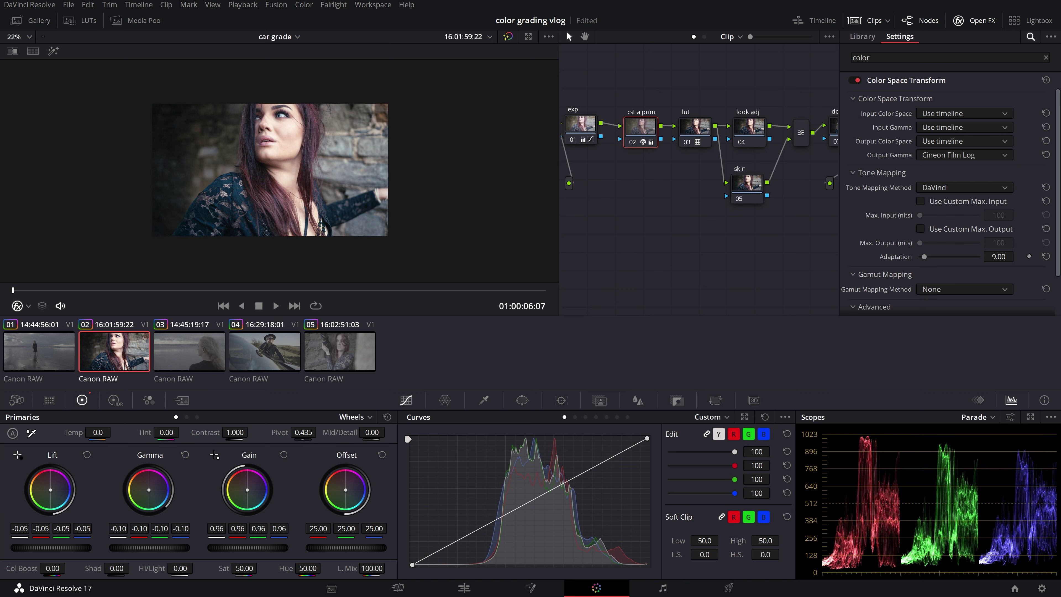
{"action": "left_click_drag", "start_coordinate": [238, 550], "coordinate": [142, 549]}
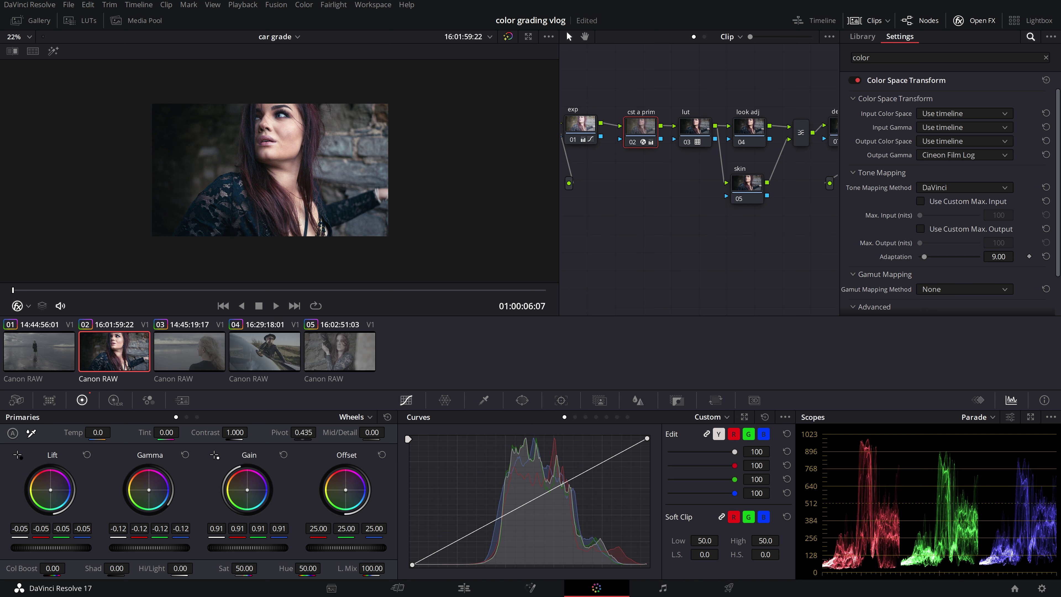
{"action": "scroll", "coordinate": [280, 172], "scroll_direction": "up", "scroll_amount": 1}
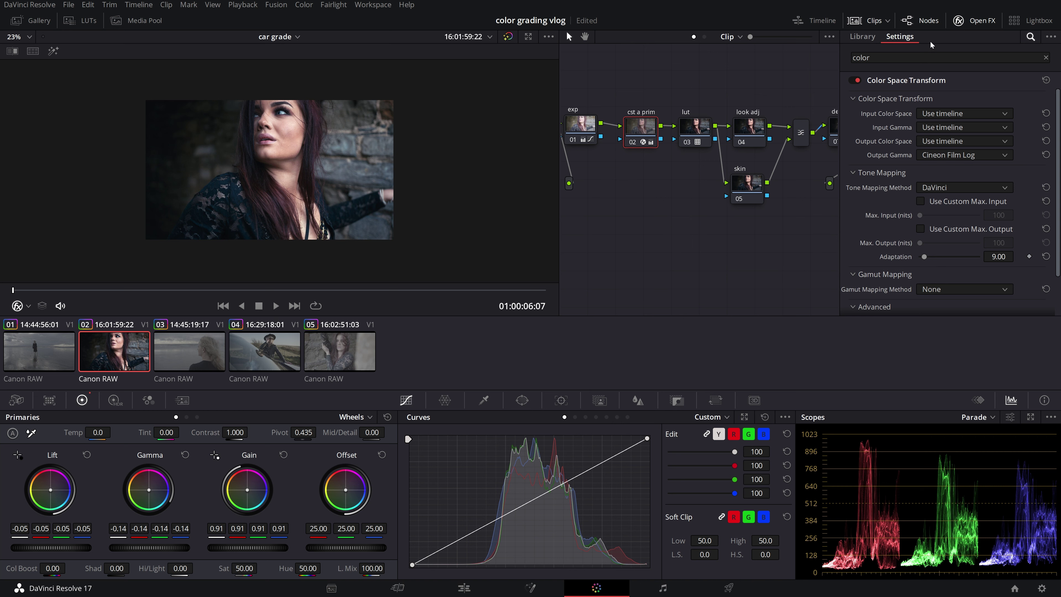
Step: Close the effect settings to see all nodes, then play and stop the clip to review the grade
{"action": "left_click", "coordinate": [986, 22]}
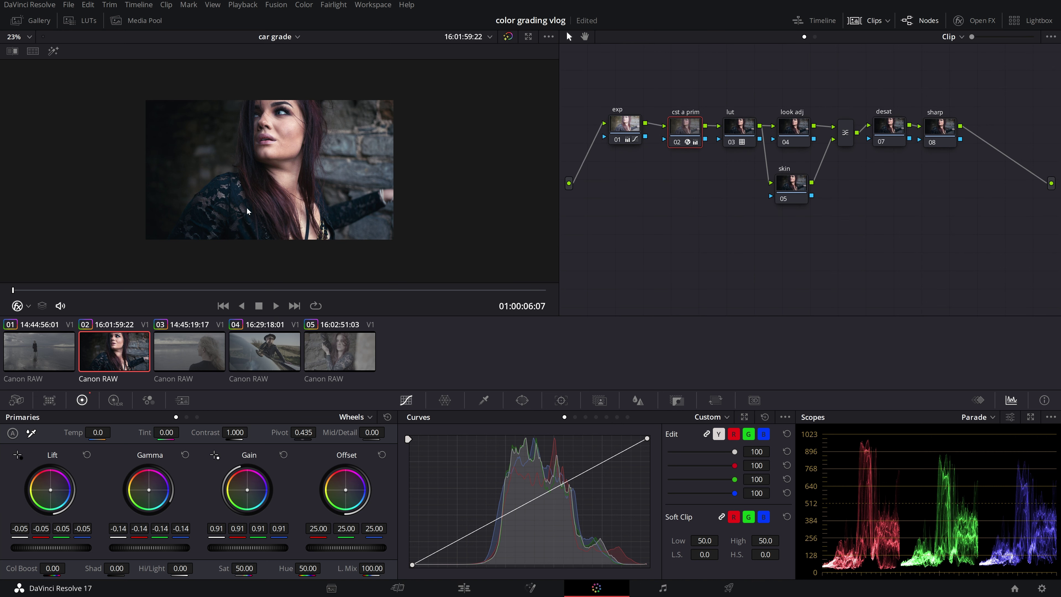
{"action": "scroll", "coordinate": [247, 211], "scroll_direction": "down", "scroll_amount": 3}
{"action": "key", "text": "space"}
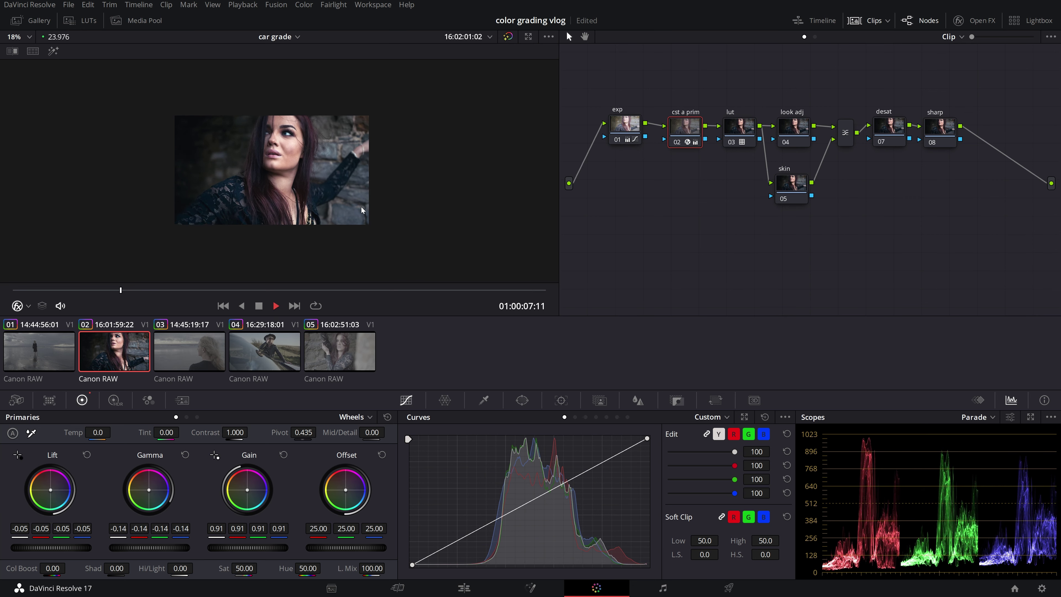
{"action": "key", "text": "space"}
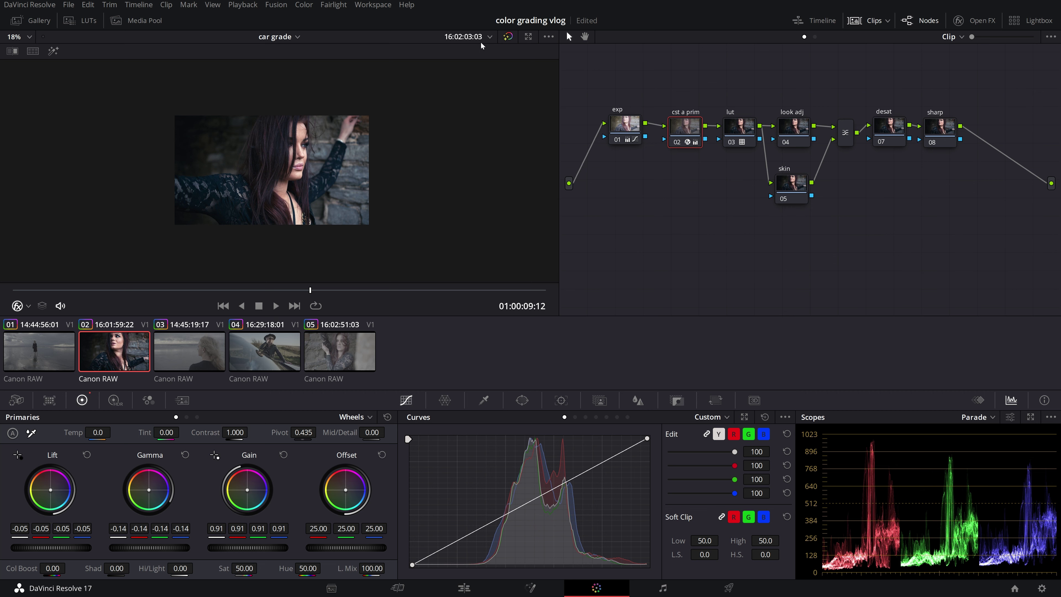
Step: Compare the grade bypassed and back on, recentre the portrait, and select the CST A prim node
{"action": "left_click", "coordinate": [509, 38]}
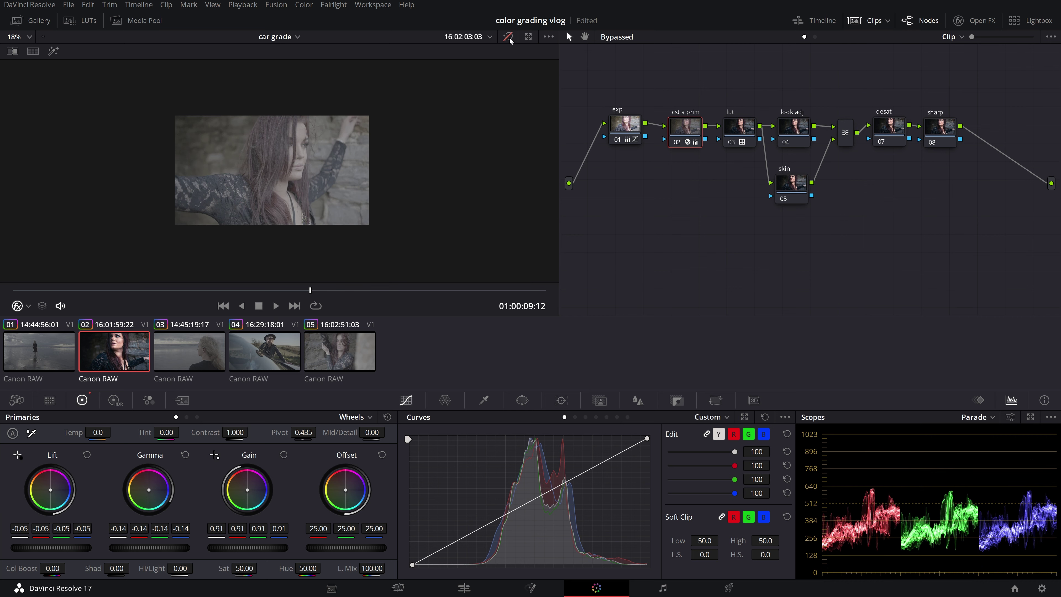
{"action": "left_click", "coordinate": [509, 37]}
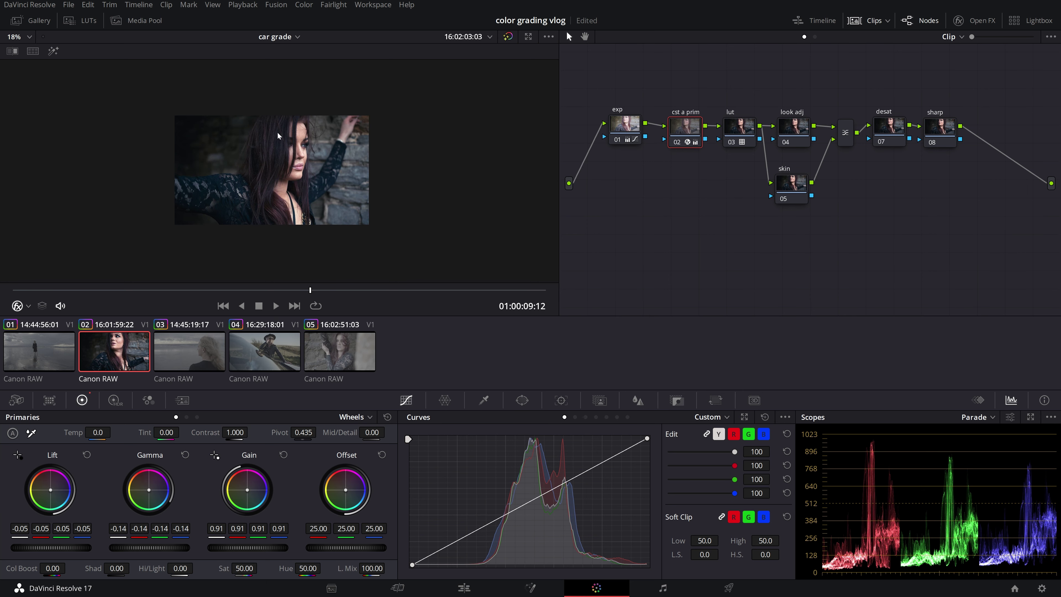
{"action": "scroll", "coordinate": [283, 141], "scroll_direction": "up", "scroll_amount": 2}
{"action": "left_click_drag", "start_coordinate": [289, 130], "coordinate": [288, 150]}
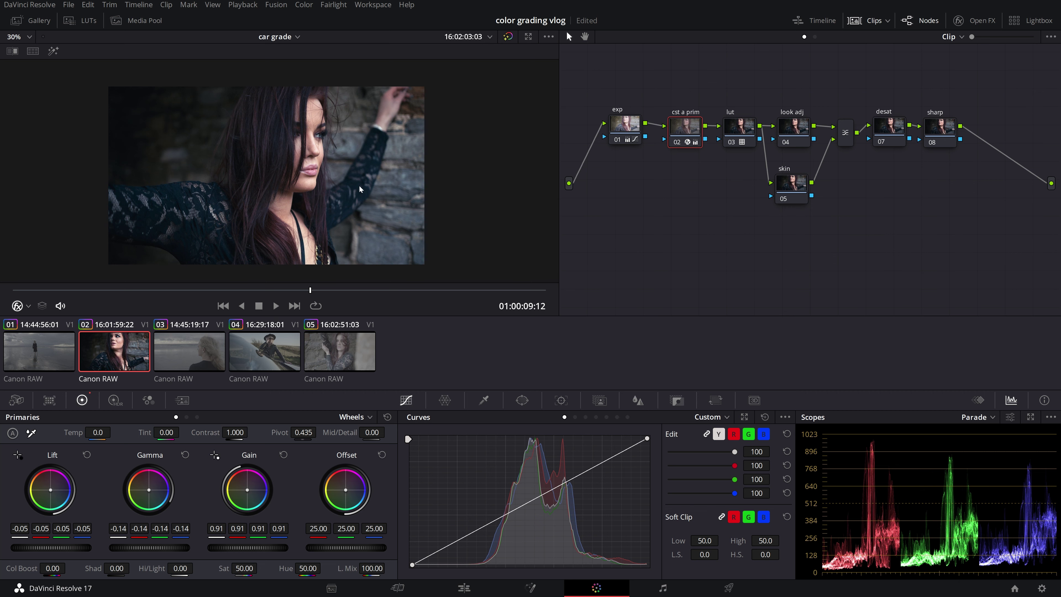
{"action": "left_click", "coordinate": [630, 128]}
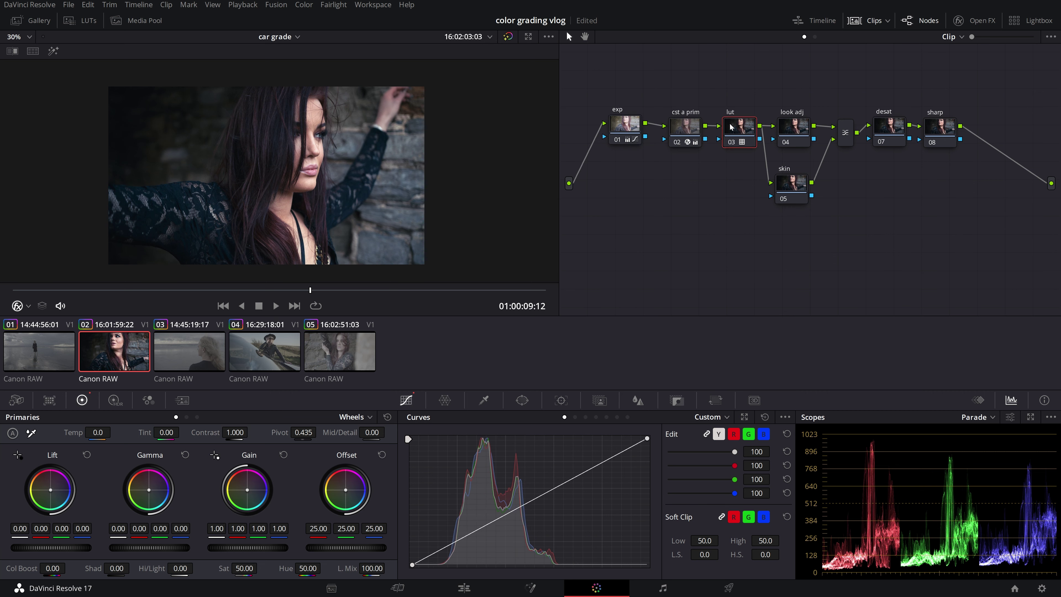
{"action": "left_click", "coordinate": [682, 126]}
{"action": "left_click_drag", "start_coordinate": [682, 125], "coordinate": [680, 125]}
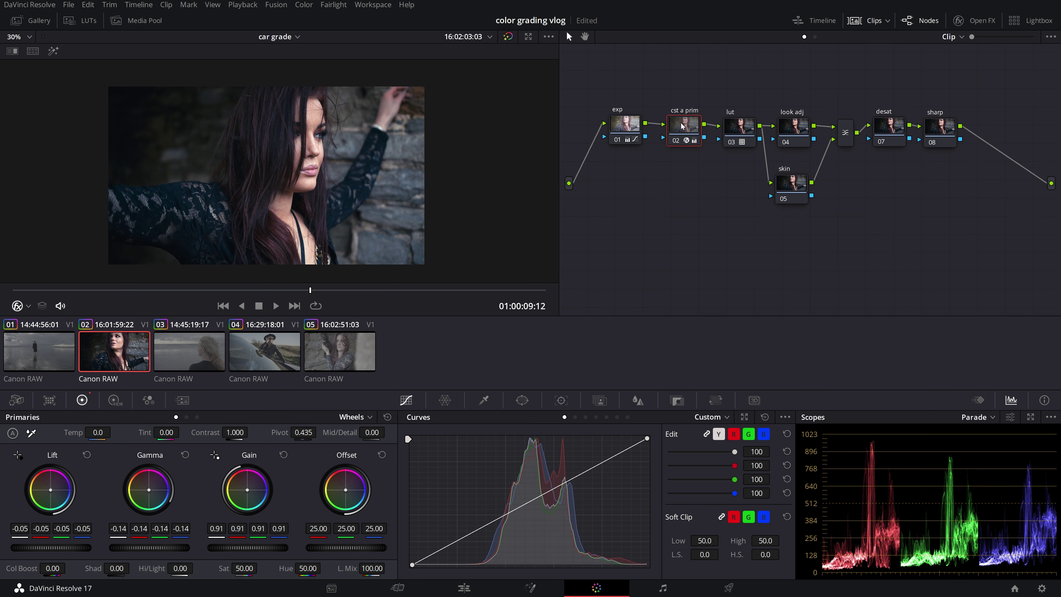
{"action": "scroll", "coordinate": [274, 218], "scroll_direction": "down", "scroll_amount": 1}
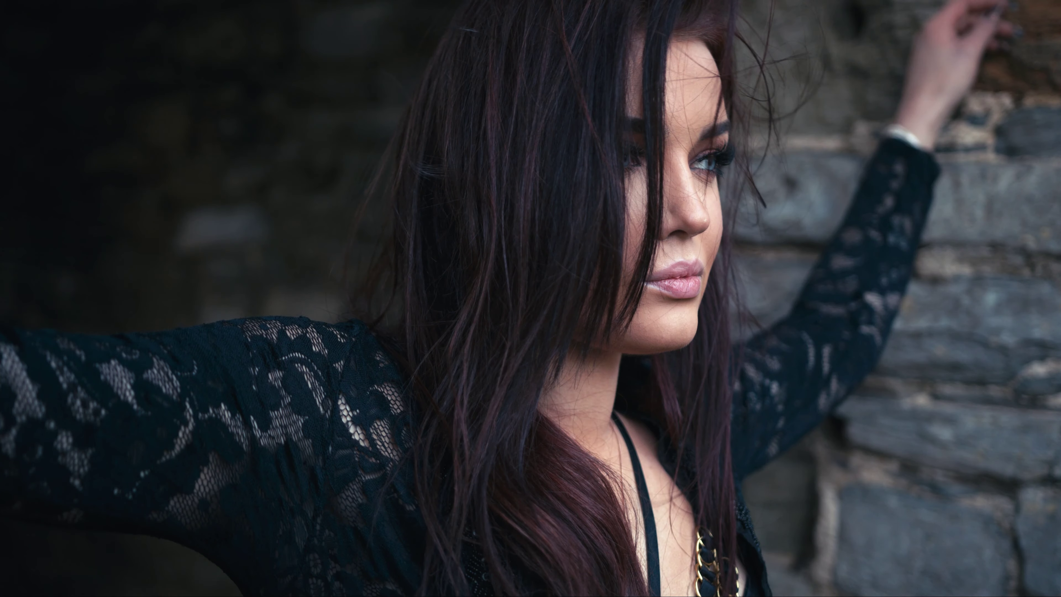
{"action": "mouse_move", "coordinate": [289, 194]}
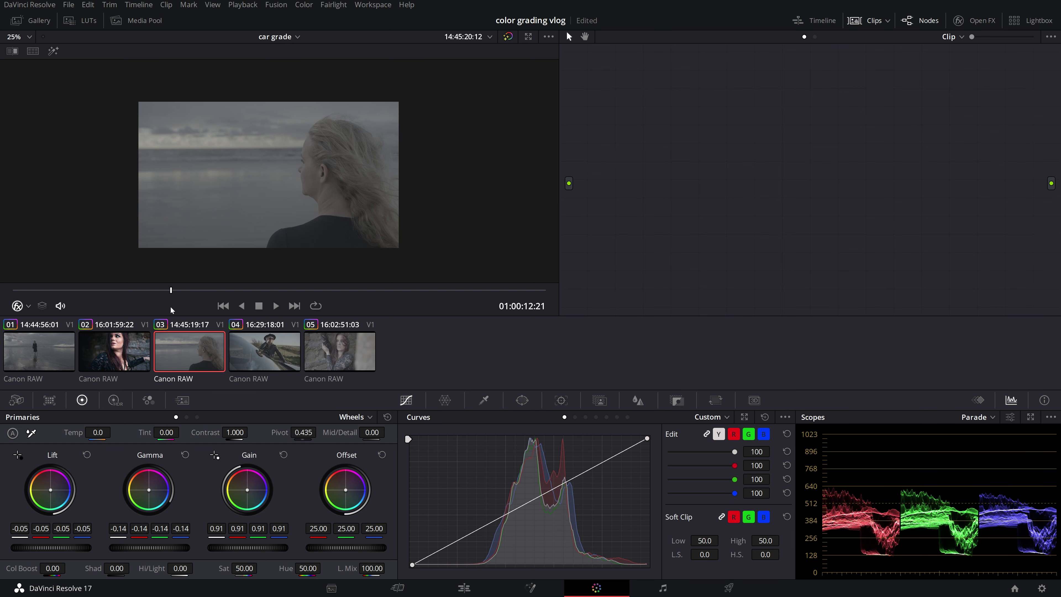
Step: Return to portrait clip 02 and play it through to review the moody look
{"action": "left_click", "coordinate": [125, 354]}
{"action": "key", "text": "space"}
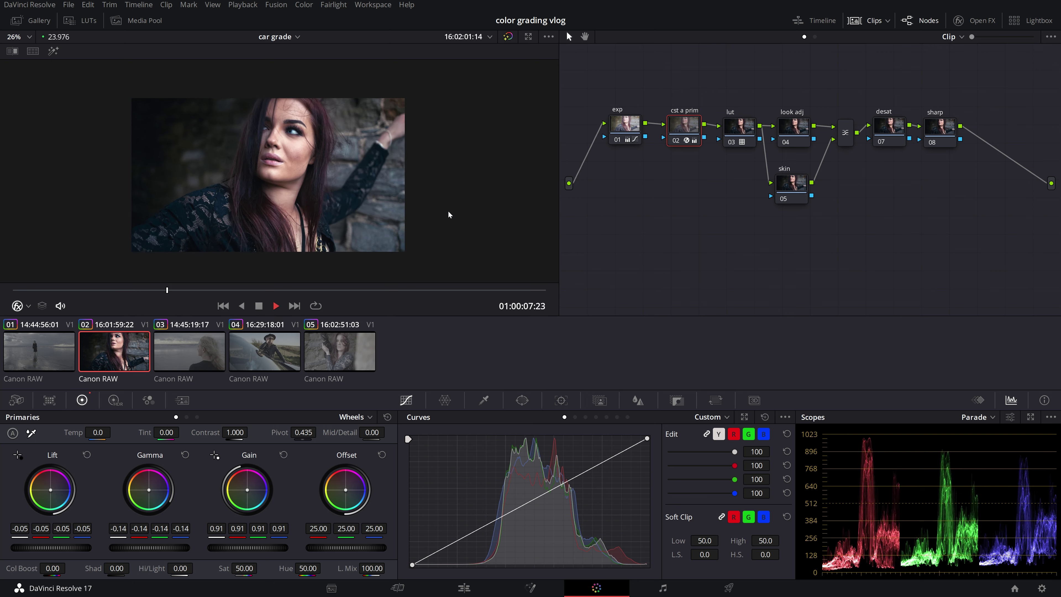
{"action": "key", "text": "space"}
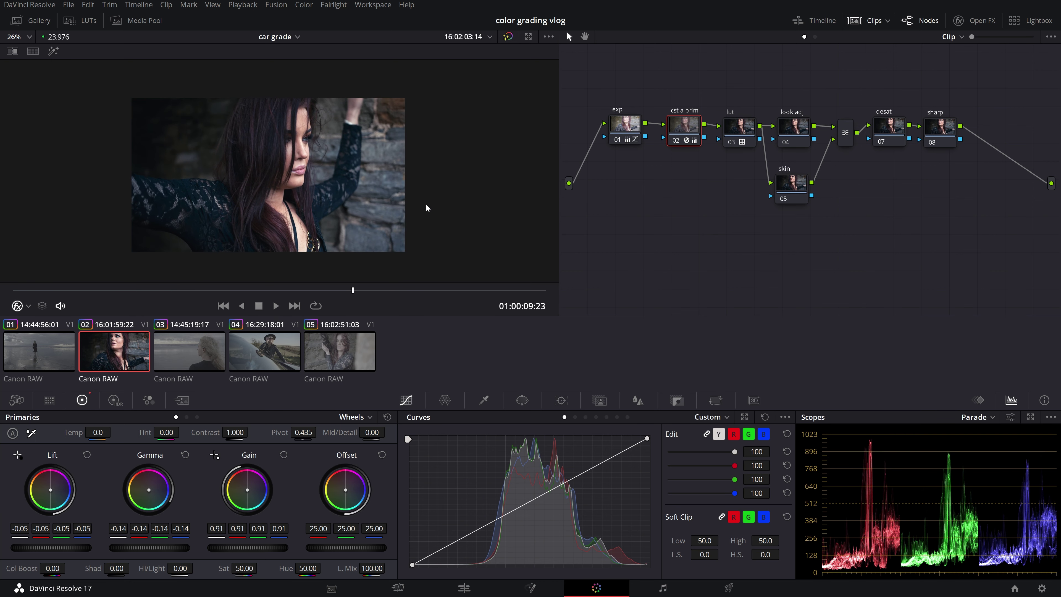
{"action": "scroll", "coordinate": [426, 205], "scroll_direction": "up", "scroll_amount": 2}
{"action": "scroll", "coordinate": [426, 204], "scroll_direction": "down", "scroll_amount": 2}
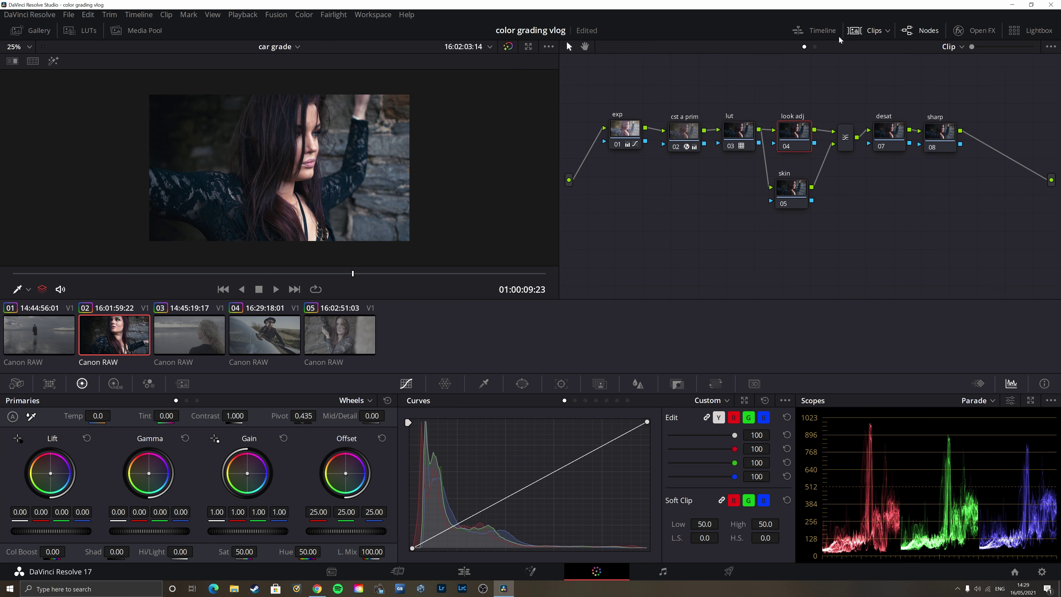
Step: Hide the clip thumbnails from the top toolbar and select node 04 'look adj'
{"action": "left_click", "coordinate": [875, 34]}
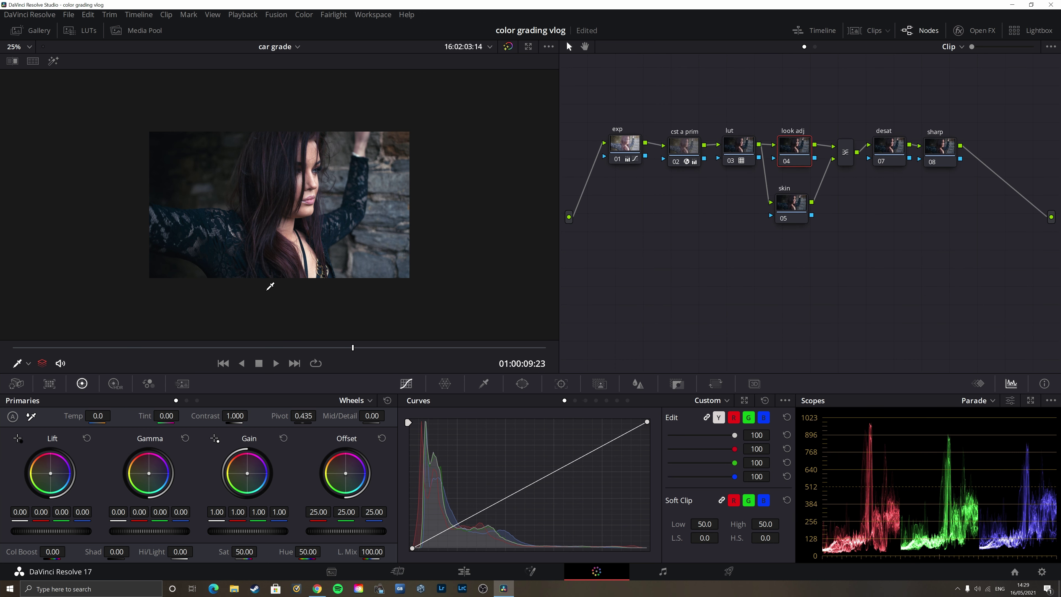
{"action": "scroll", "coordinate": [270, 286], "scroll_direction": "up", "scroll_amount": 2}
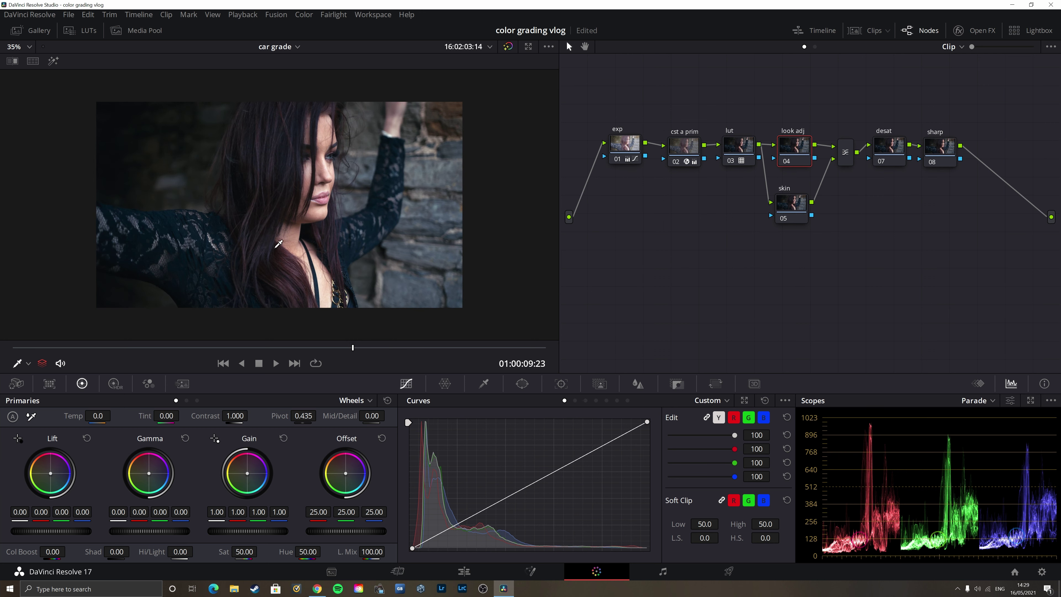
{"action": "scroll", "coordinate": [250, 250], "scroll_direction": "right", "scroll_amount": 2}
{"action": "scroll", "coordinate": [249, 238], "scroll_direction": "up", "scroll_amount": 2}
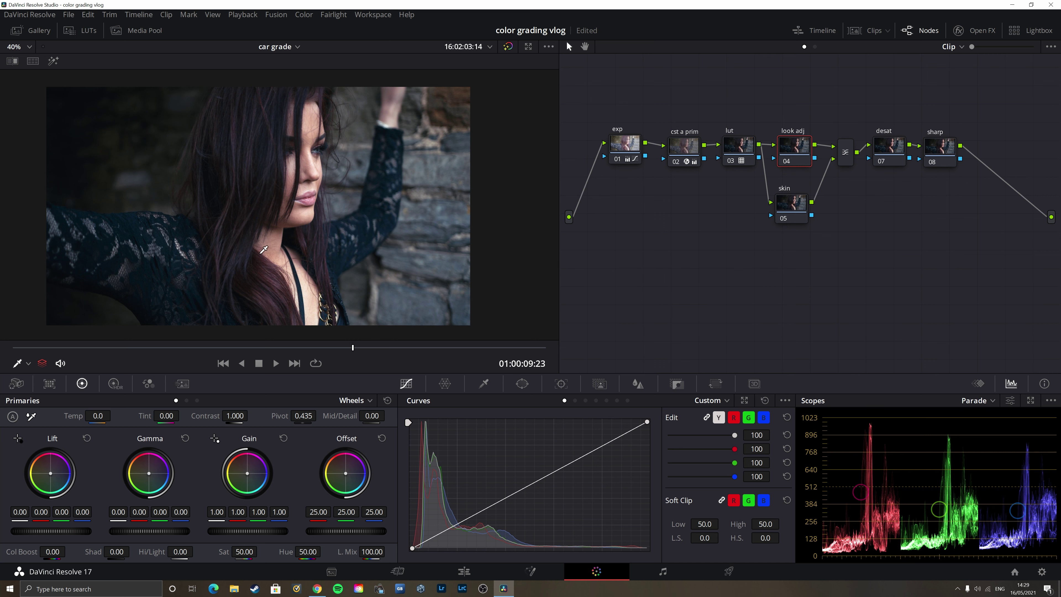
{"action": "scroll", "coordinate": [259, 214], "scroll_direction": "down", "scroll_amount": 1}
{"action": "key", "text": "alt+shift+semicolon"}
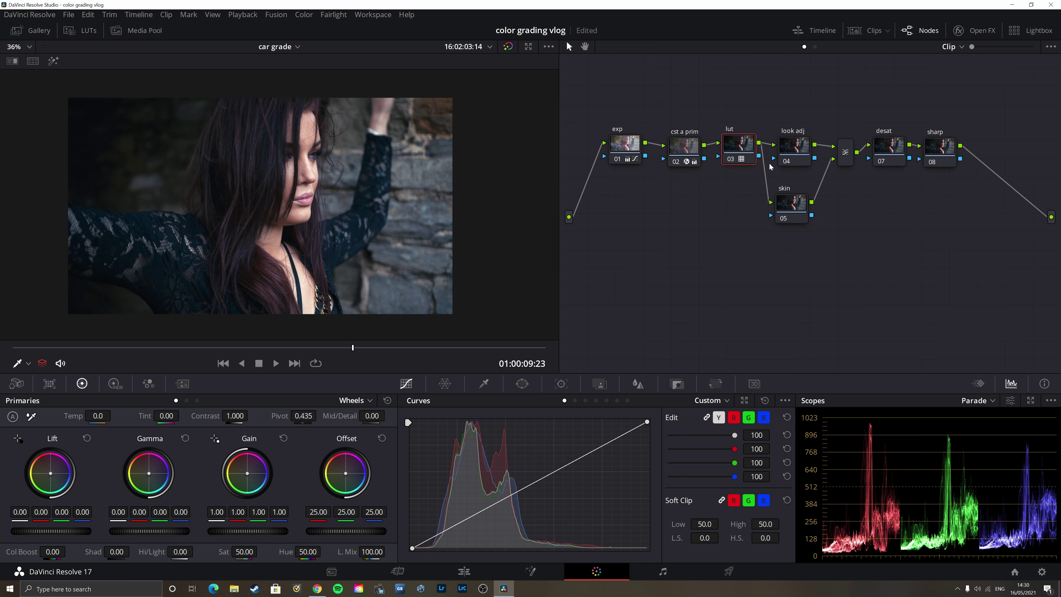
{"action": "left_click", "coordinate": [790, 153]}
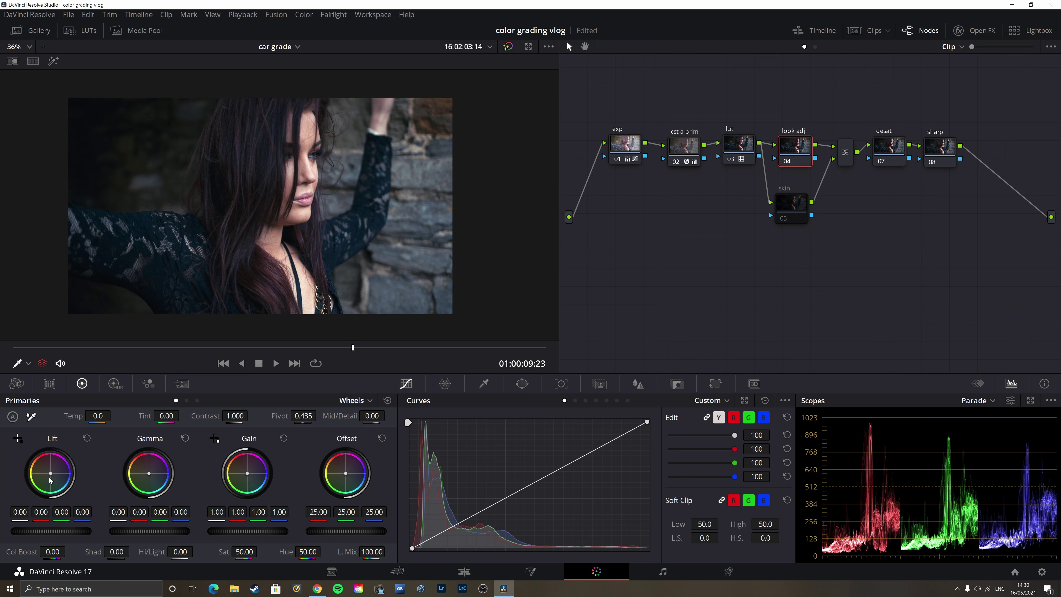
Step: Cool the look adj node: Lift red -0.02, blue 0.01; Gamma red 0.02, blue -0.03
{"action": "left_click_drag", "start_coordinate": [51, 473], "coordinate": [51, 475]}
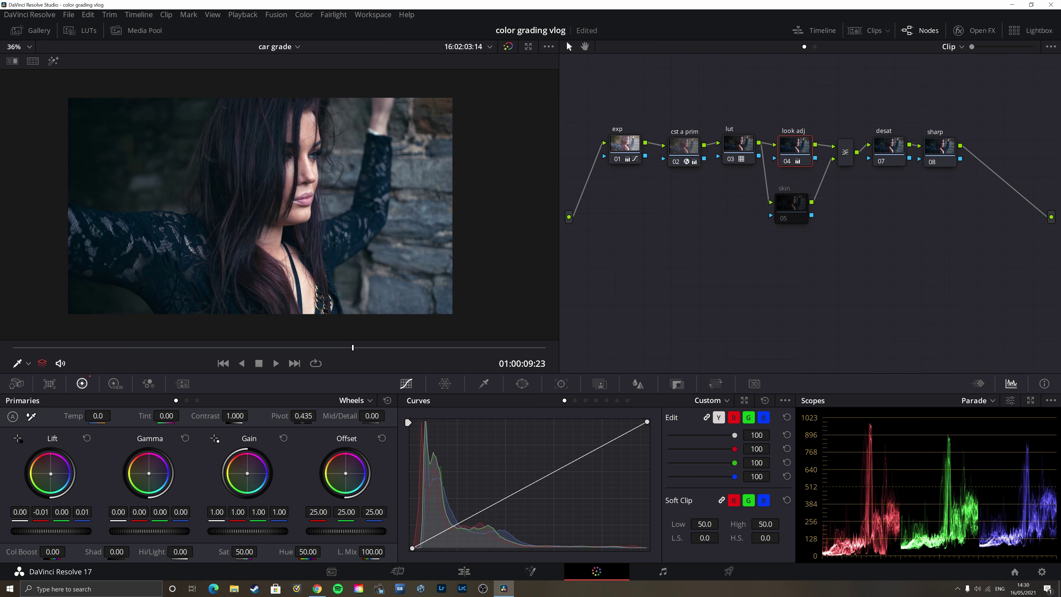
{"action": "left_click_drag", "start_coordinate": [50, 473], "coordinate": [50, 474]}
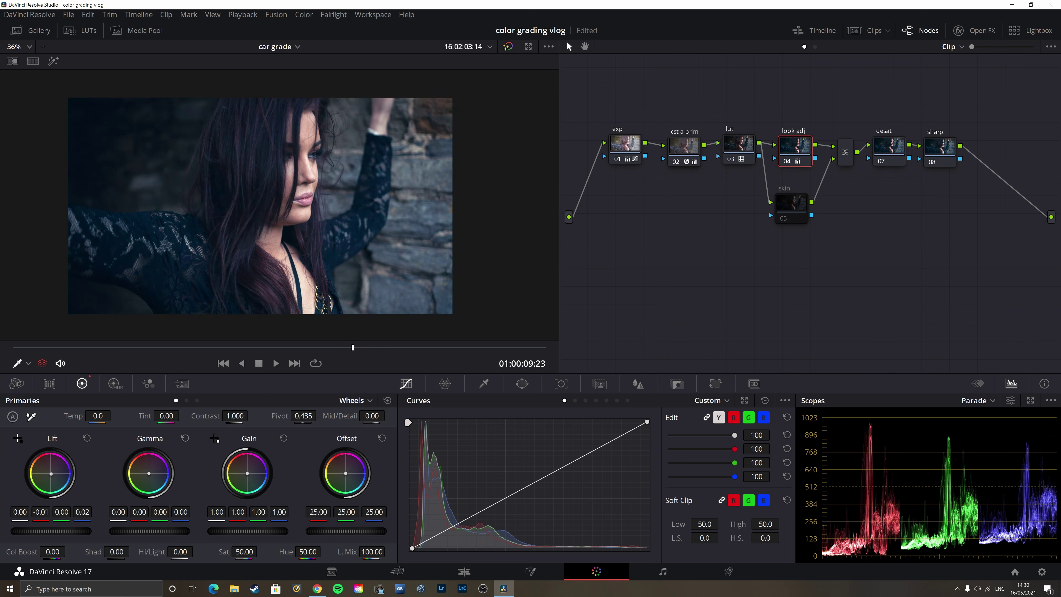
{"action": "left_click_drag", "start_coordinate": [51, 474], "coordinate": [50, 474]}
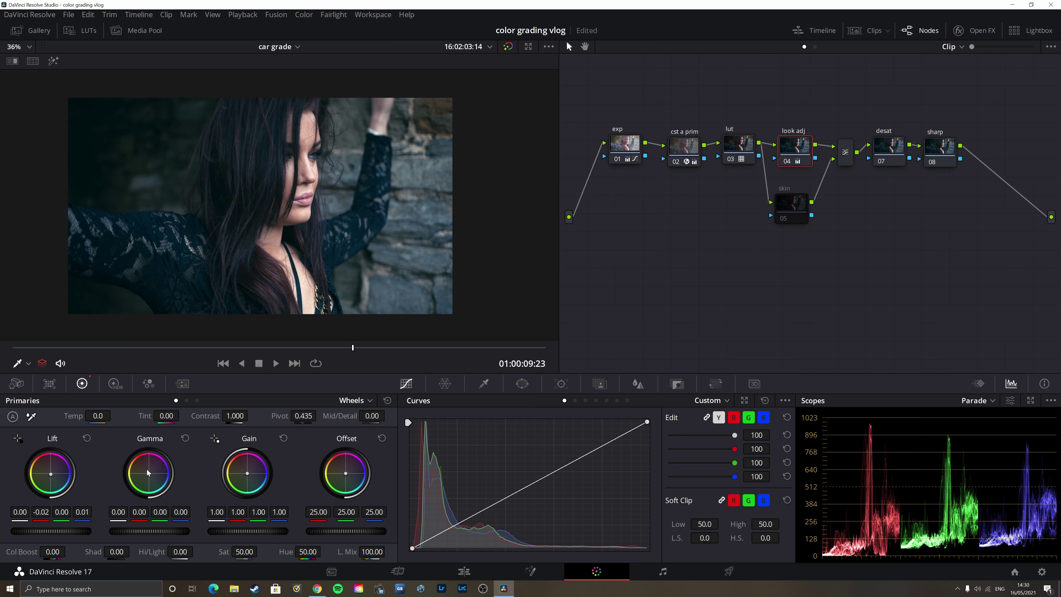
{"action": "left_click_drag", "start_coordinate": [149, 474], "coordinate": [147, 471]}
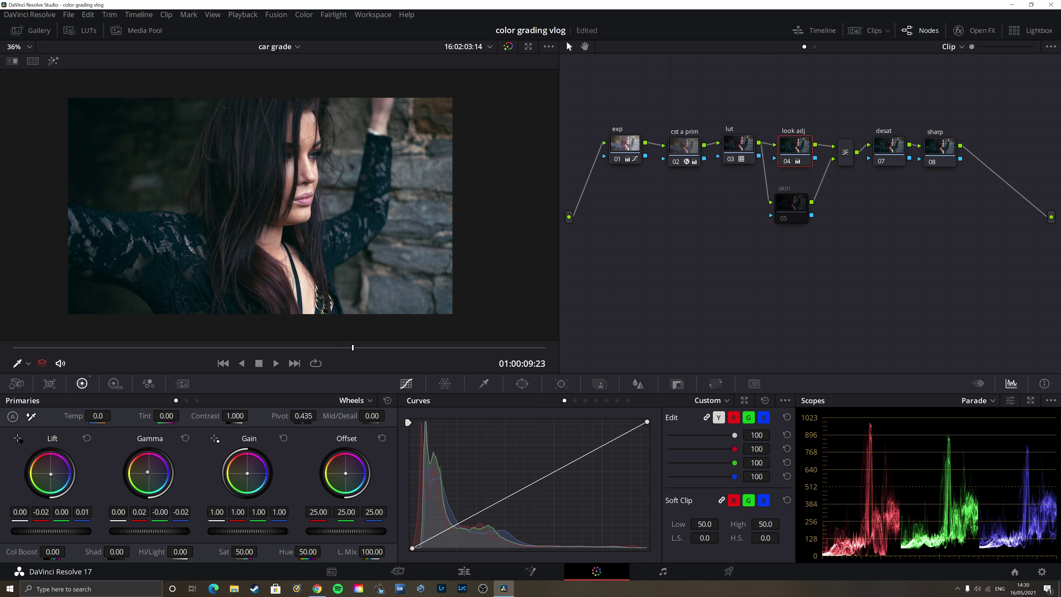
{"action": "left_click_drag", "start_coordinate": [147, 472], "coordinate": [147, 471]}
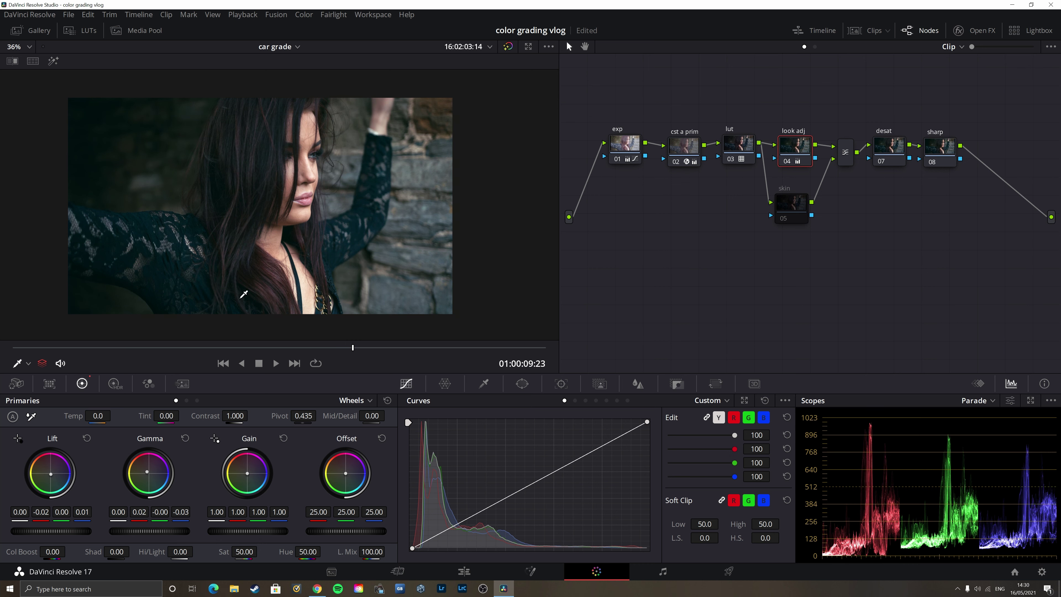
{"action": "scroll", "coordinate": [244, 294], "scroll_direction": "down", "scroll_amount": 3}
{"action": "scroll", "coordinate": [244, 294], "scroll_direction": "up", "scroll_amount": 1}
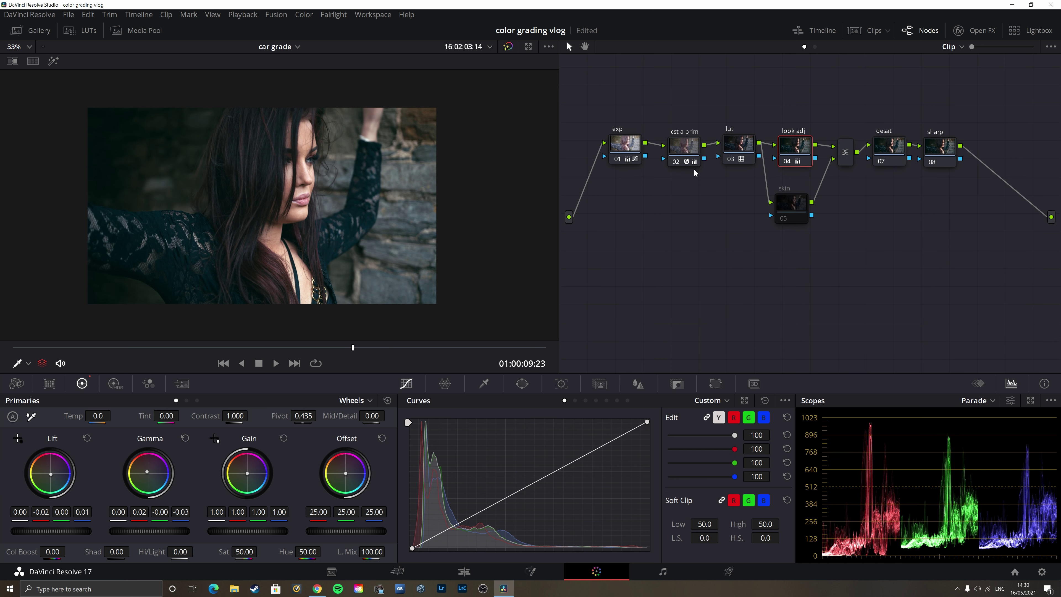
Step: Toggle the look adj node off and on twice to compare the cool shift
{"action": "left_click", "coordinate": [787, 162]}
{"action": "left_click", "coordinate": [787, 162]}
{"action": "scroll", "coordinate": [472, 171], "scroll_direction": "up", "scroll_amount": 2}
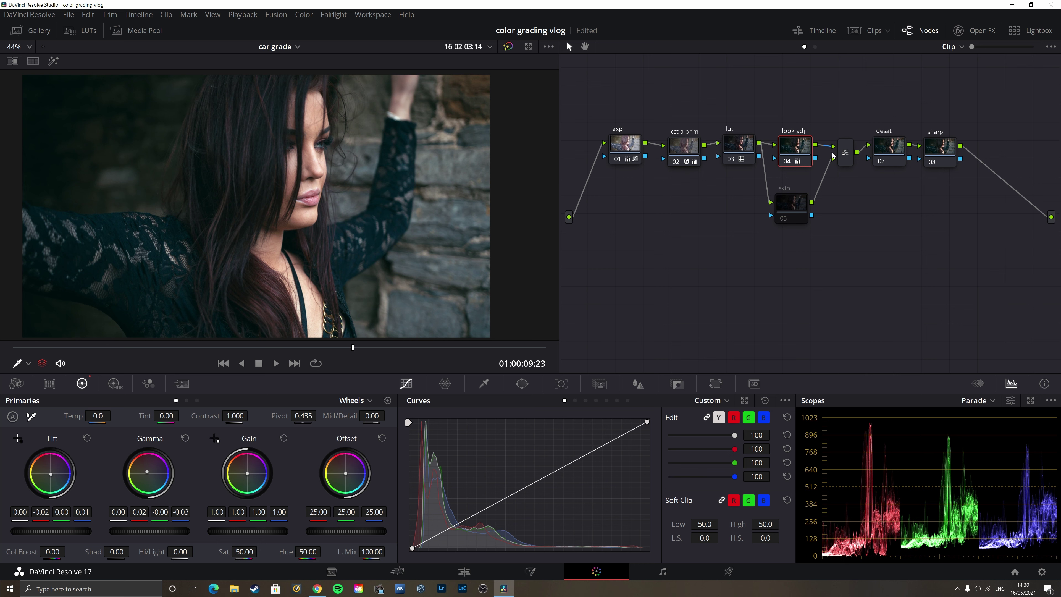
{"action": "left_click", "coordinate": [786, 162]}
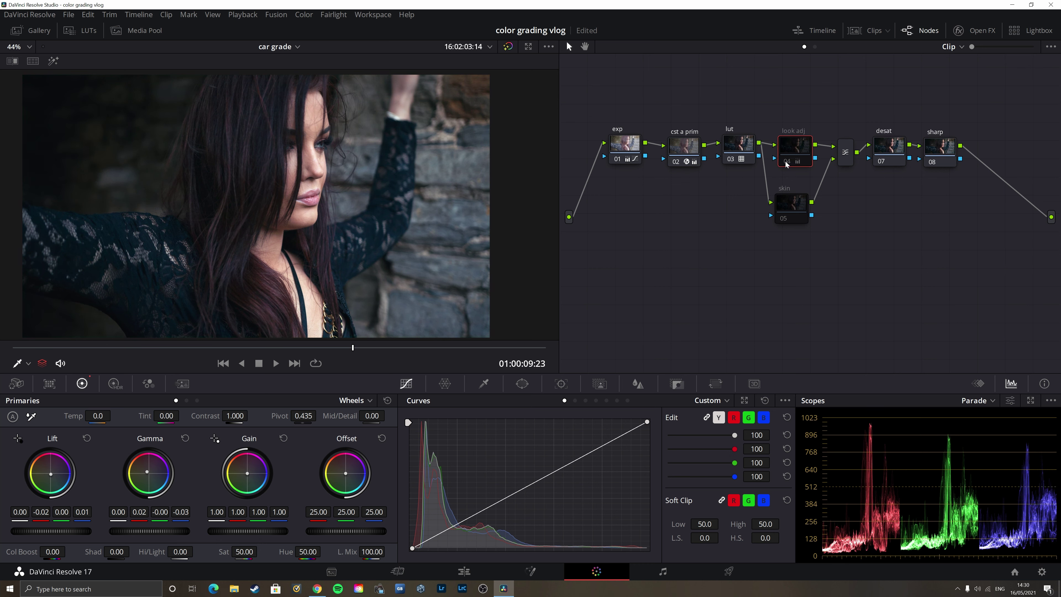
{"action": "left_click", "coordinate": [786, 162]}
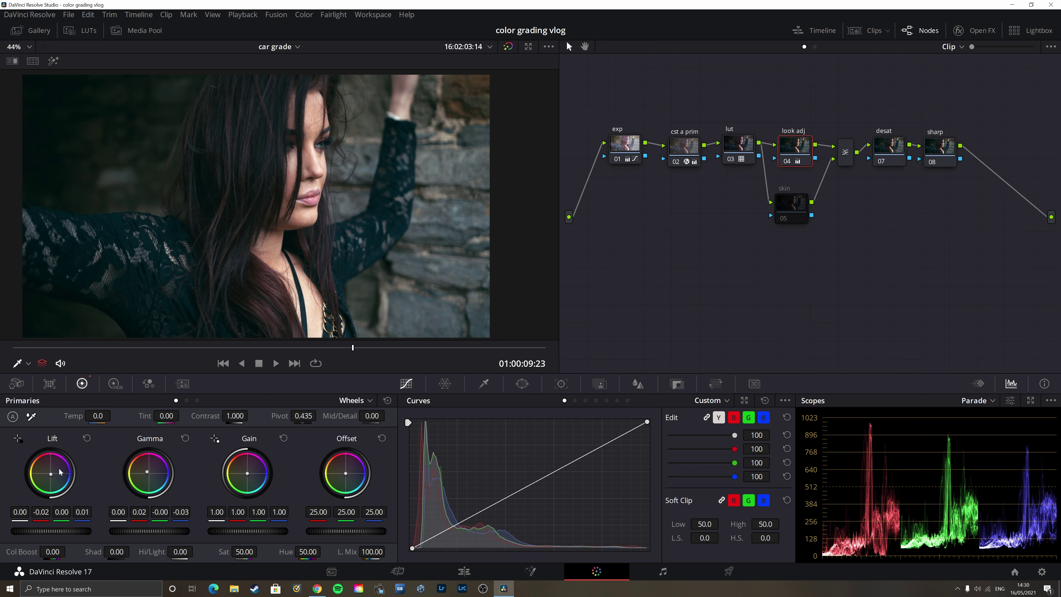
{"action": "scroll", "coordinate": [340, 214], "scroll_direction": "down", "scroll_amount": 1}
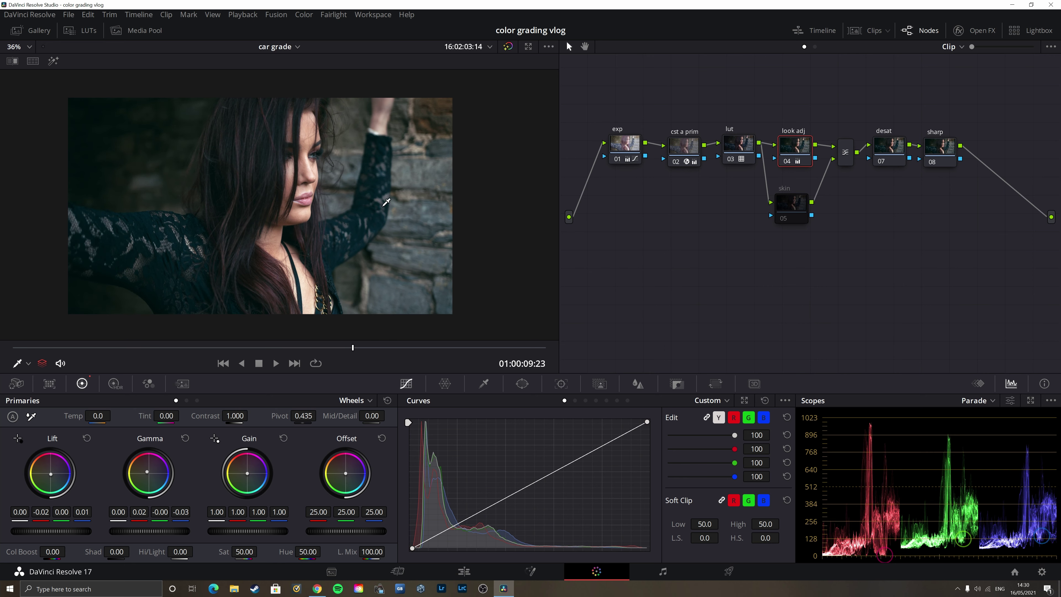
Step: Select the skin node and toggle look adj off and on to judge the skin tones
{"action": "left_click", "coordinate": [789, 163]}
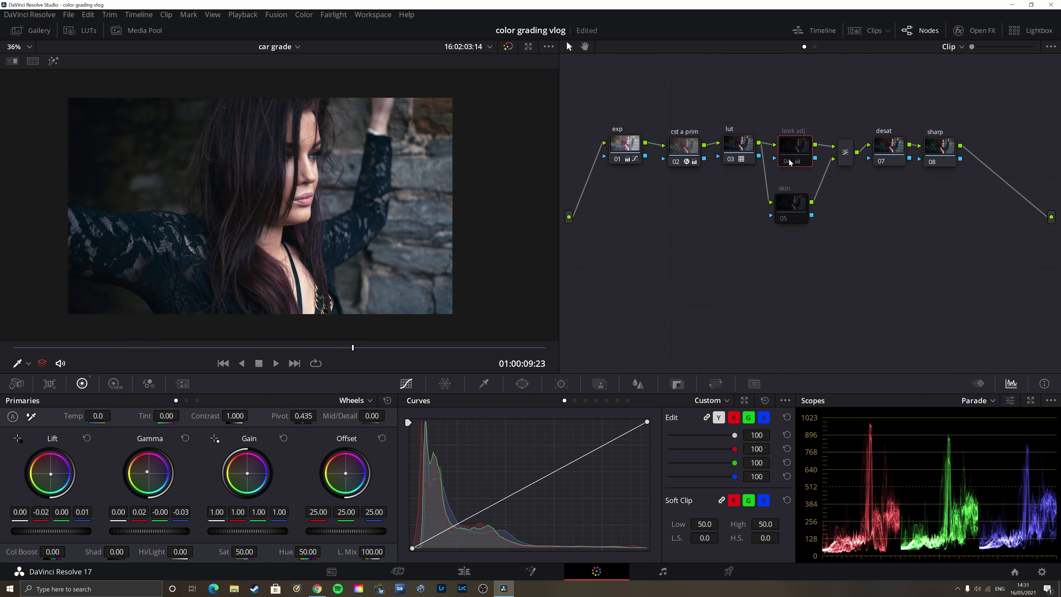
{"action": "left_click", "coordinate": [789, 163]}
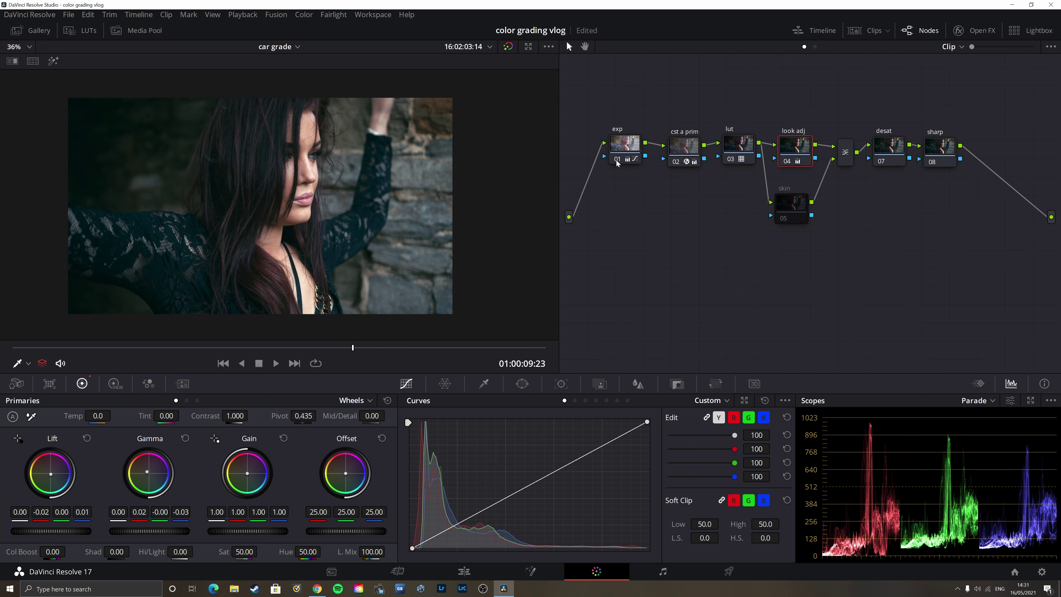
{"action": "left_click", "coordinate": [779, 196]}
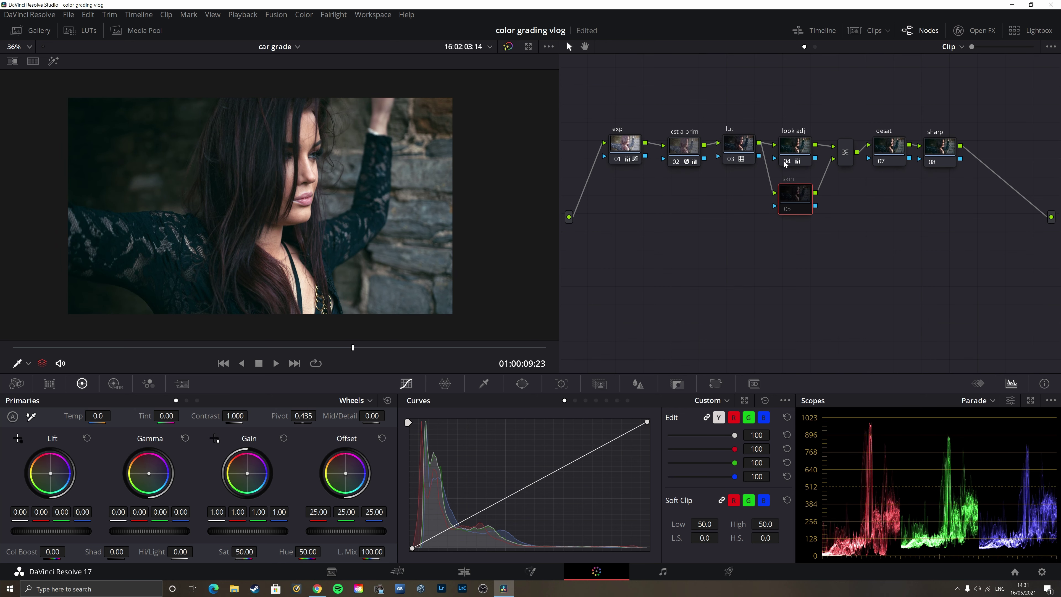
{"action": "scroll", "coordinate": [333, 219], "scroll_direction": "up", "scroll_amount": 5}
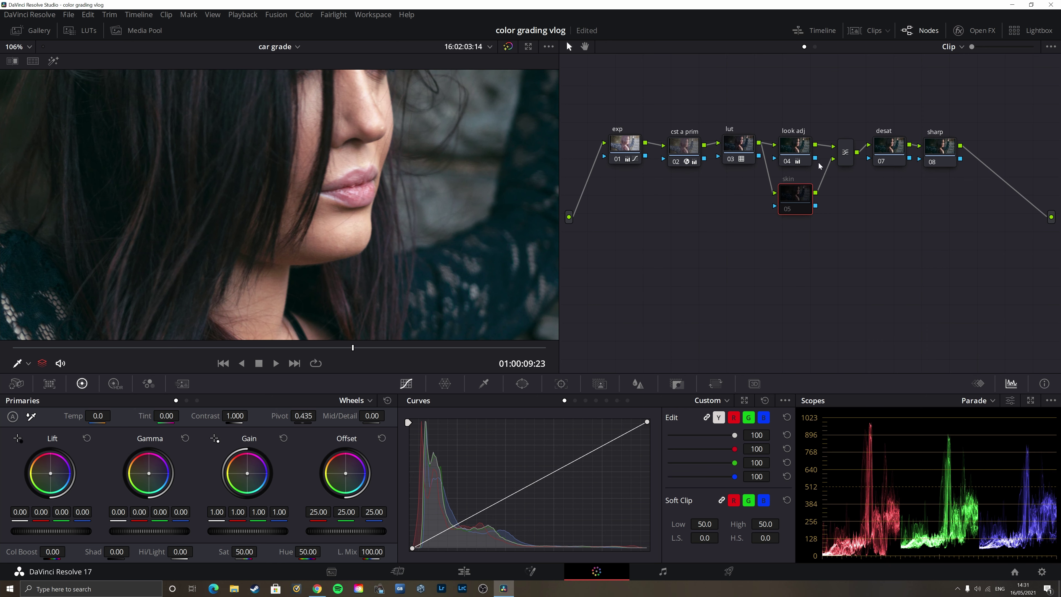
{"action": "left_click", "coordinate": [790, 162]}
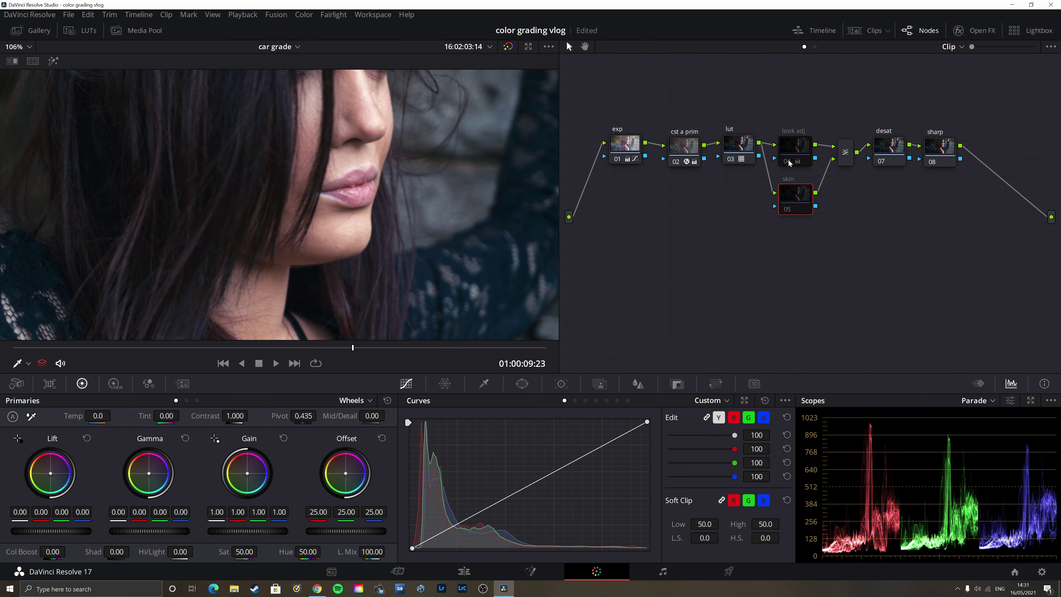
{"action": "left_click", "coordinate": [789, 162]}
Step: Zoom the viewer back out and reselect node 04 'look adj'
{"action": "scroll", "coordinate": [316, 226], "scroll_direction": "down", "scroll_amount": 3}
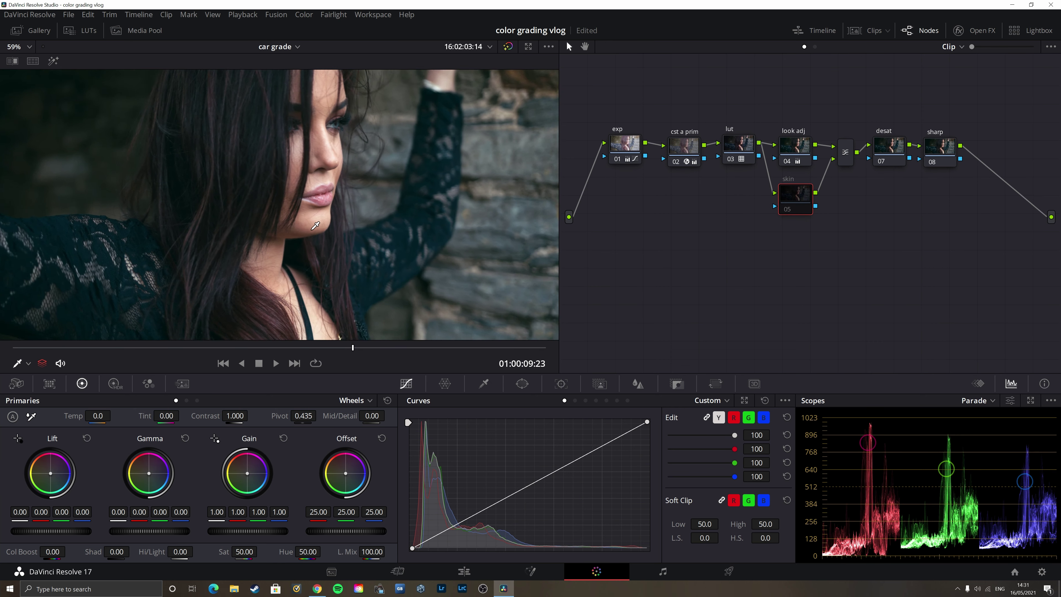
{"action": "scroll", "coordinate": [317, 220], "scroll_direction": "down", "scroll_amount": 2}
{"action": "scroll", "coordinate": [317, 216], "scroll_direction": "down", "scroll_amount": 1}
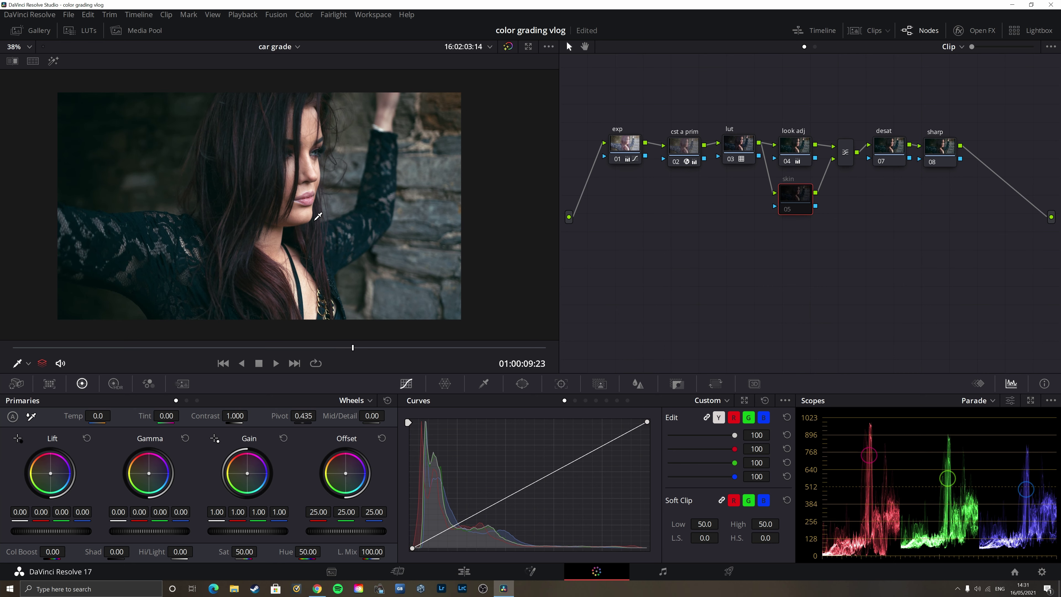
{"action": "scroll", "coordinate": [318, 216], "scroll_direction": "down", "scroll_amount": 1}
{"action": "scroll", "coordinate": [317, 216], "scroll_direction": "down", "scroll_amount": 1}
{"action": "scroll", "coordinate": [317, 216], "scroll_direction": "up", "scroll_amount": 3}
{"action": "scroll", "coordinate": [318, 216], "scroll_direction": "up", "scroll_amount": 1}
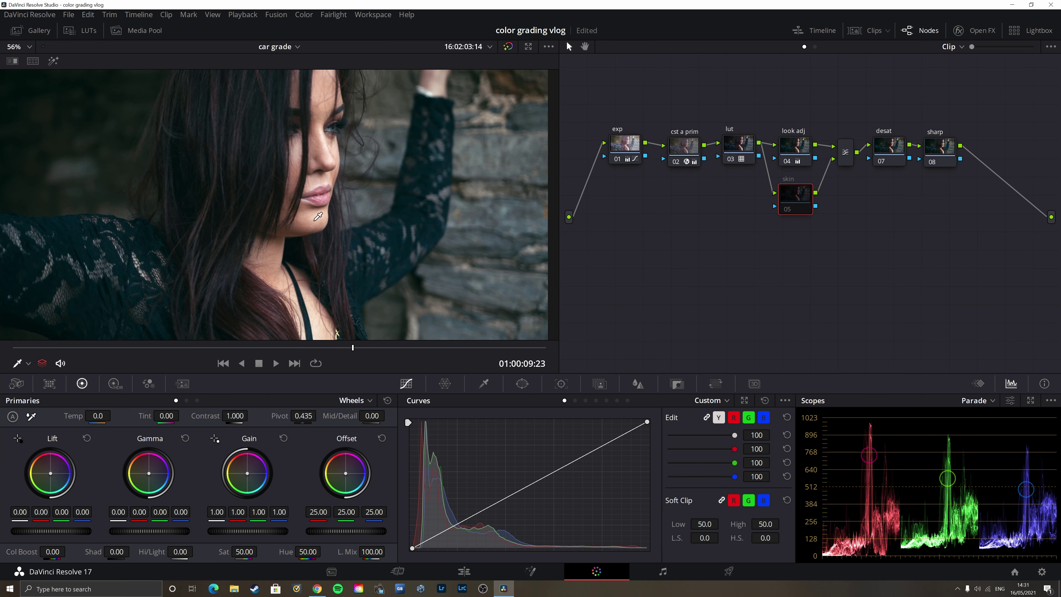
{"action": "scroll", "coordinate": [409, 205], "scroll_direction": "down", "scroll_amount": 1}
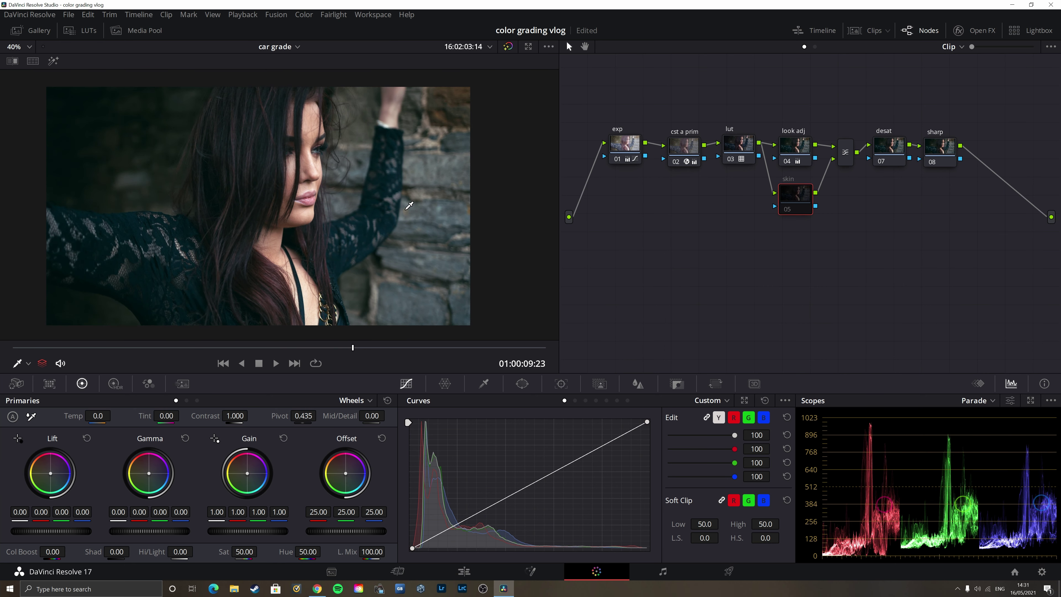
{"action": "scroll", "coordinate": [411, 207], "scroll_direction": "up", "scroll_amount": 2}
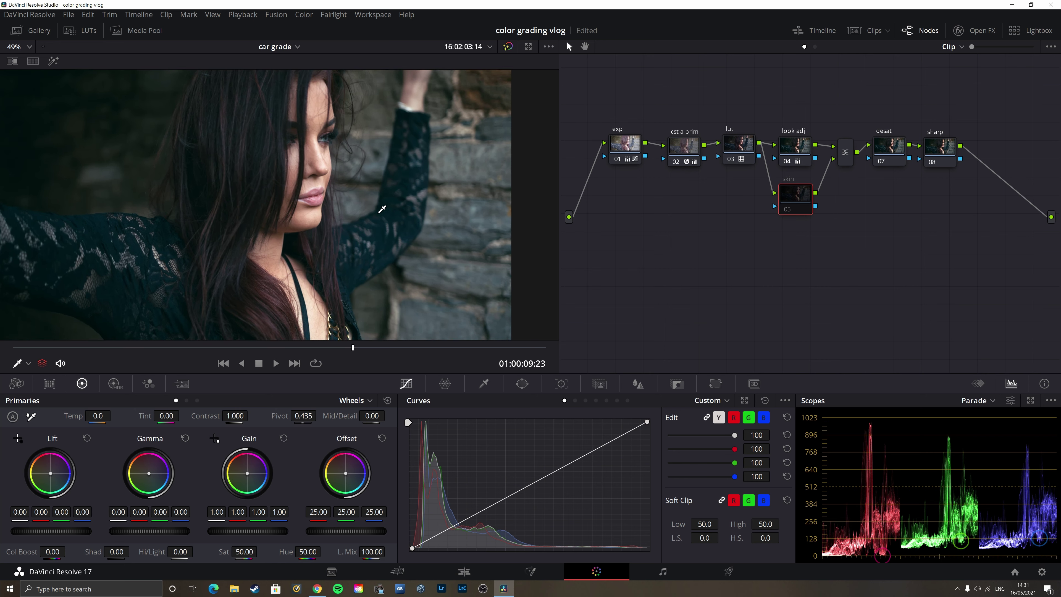
{"action": "scroll", "coordinate": [425, 210], "scroll_direction": "down", "scroll_amount": 1}
{"action": "scroll", "coordinate": [425, 210], "scroll_direction": "down", "scroll_amount": 1}
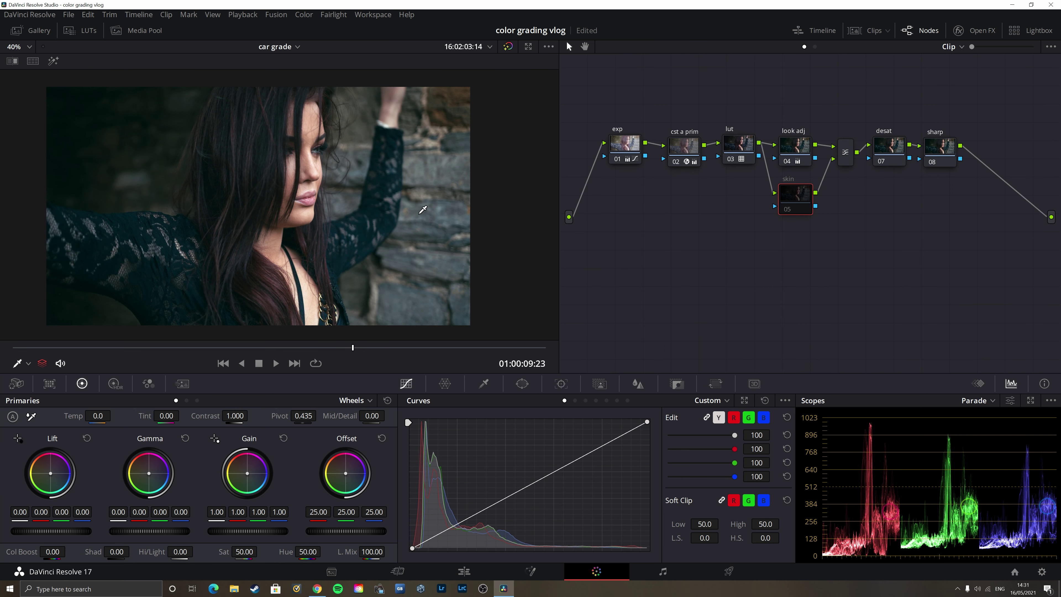
{"action": "left_click", "coordinate": [790, 150]}
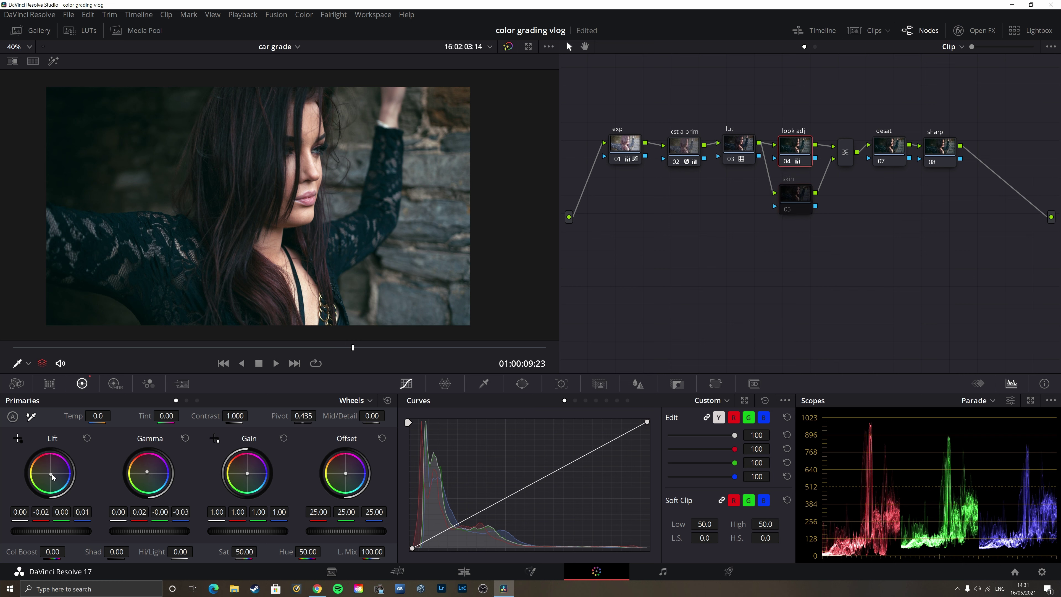
Step: Try pushing the look adj Lift toward blue, then undo it
{"action": "left_click_drag", "start_coordinate": [51, 474], "coordinate": [51, 474]}
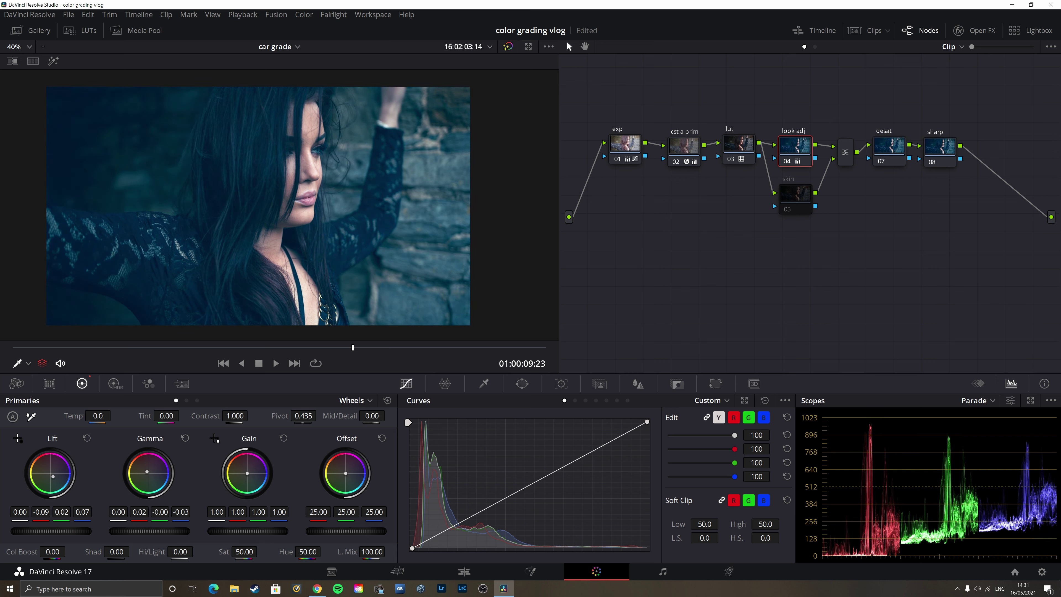
{"action": "left_click_drag", "start_coordinate": [52, 475], "coordinate": [52, 475]}
{"action": "key", "text": "ctrl+z"}
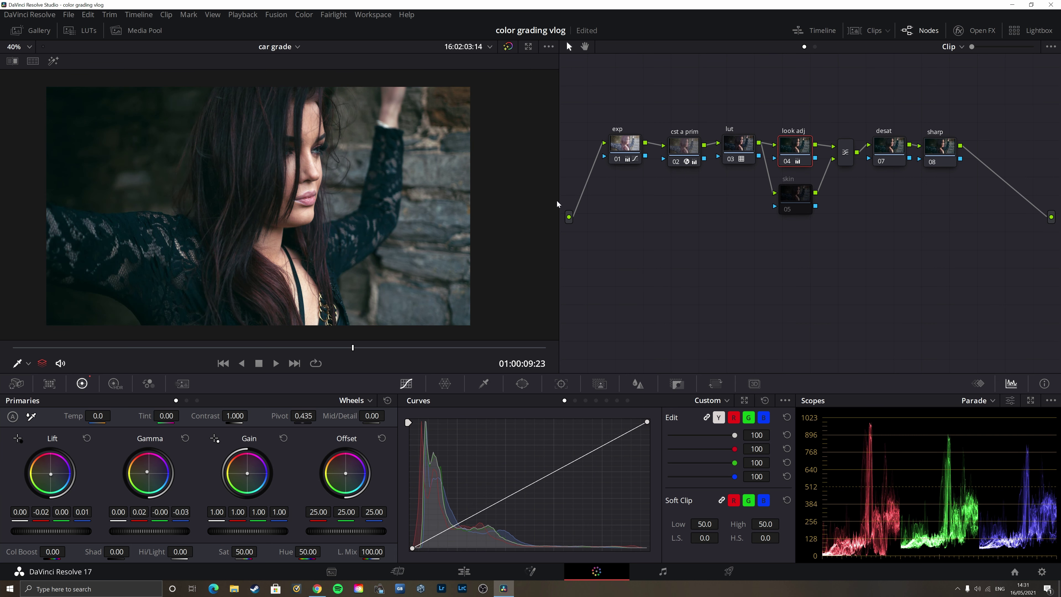
Step: Select skin node 05, enable it again, and bring up its Qualifier palette
{"action": "left_click", "coordinate": [796, 194]}
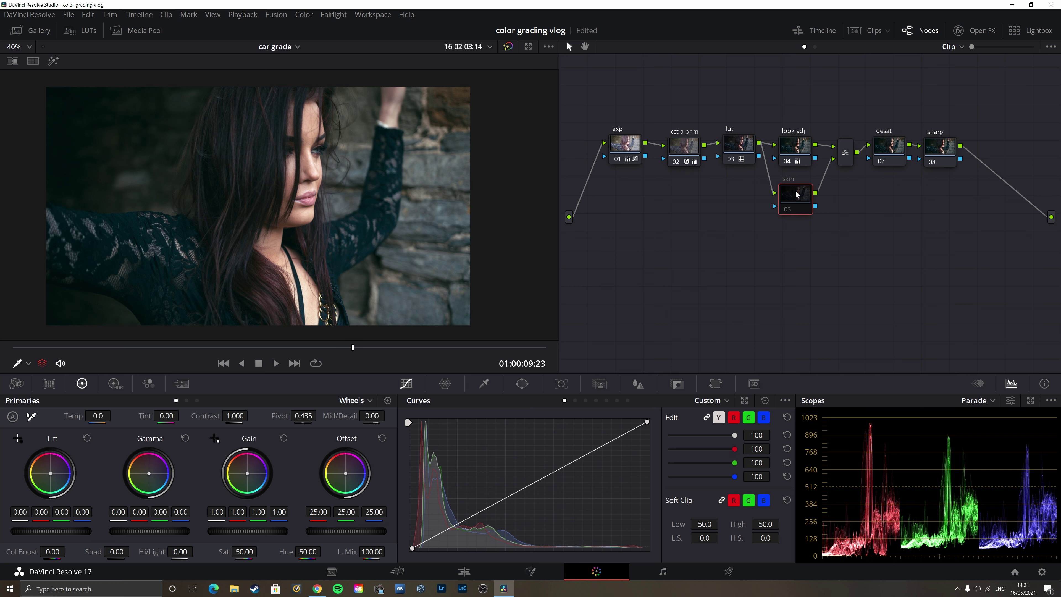
{"action": "left_click", "coordinate": [788, 209]}
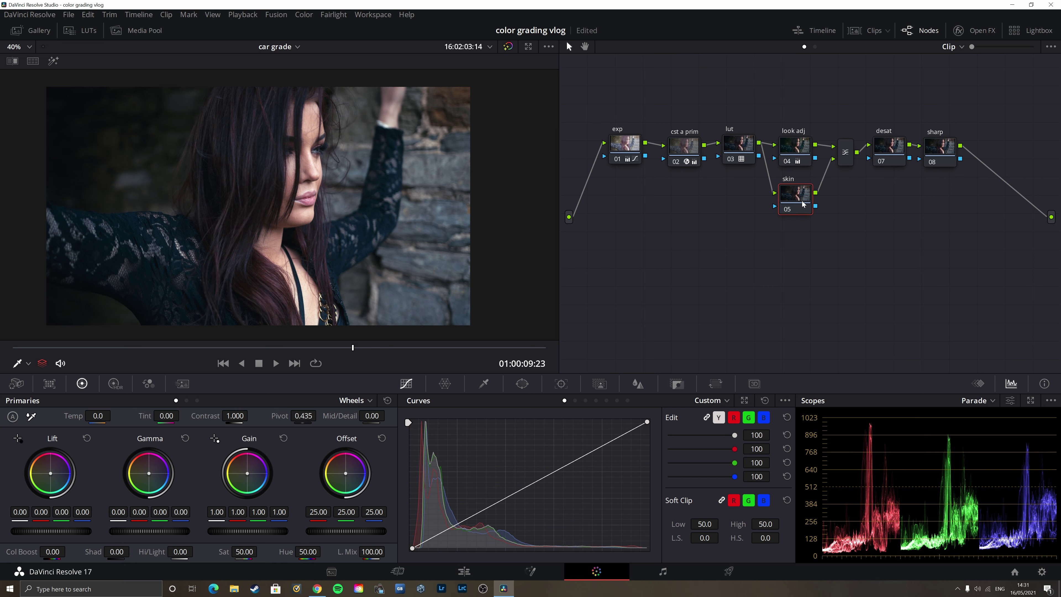
{"action": "left_click", "coordinate": [485, 383]}
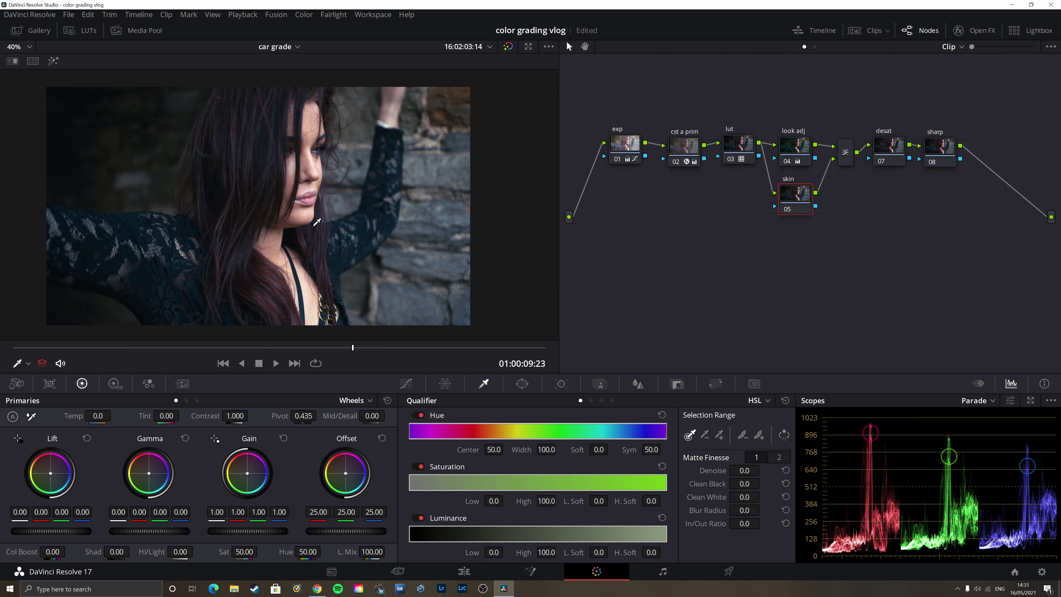
Step: Eyedrop the face's skin for a key: Hue 33.3, width 6.4, Lum 55.4–77.8, Sat 0.1–7.4
{"action": "left_click", "coordinate": [311, 167]}
{"action": "left_click", "coordinate": [311, 168]}
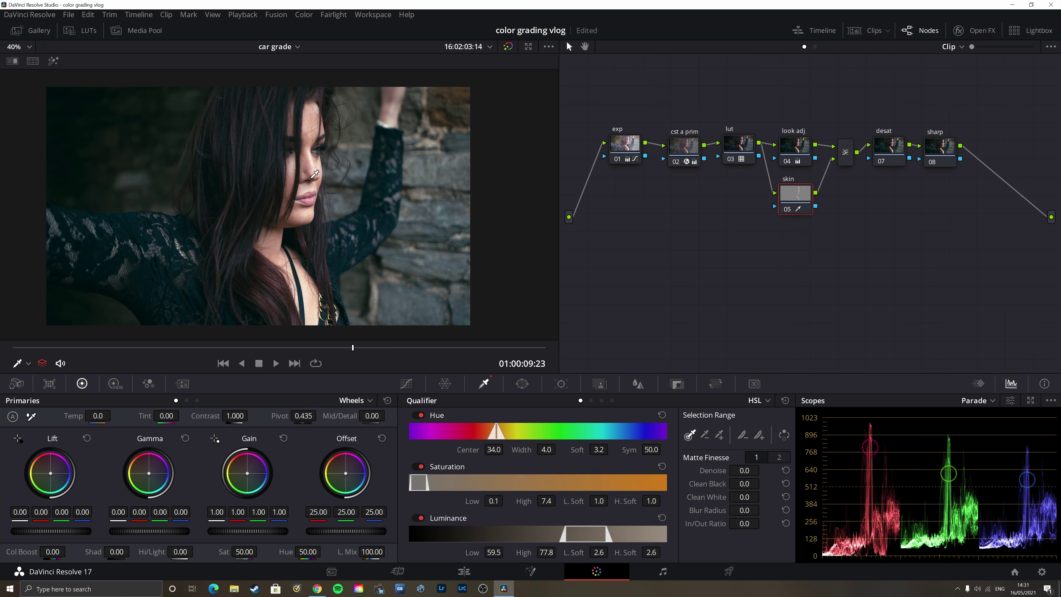
{"action": "left_click_drag", "start_coordinate": [313, 173], "coordinate": [321, 175]}
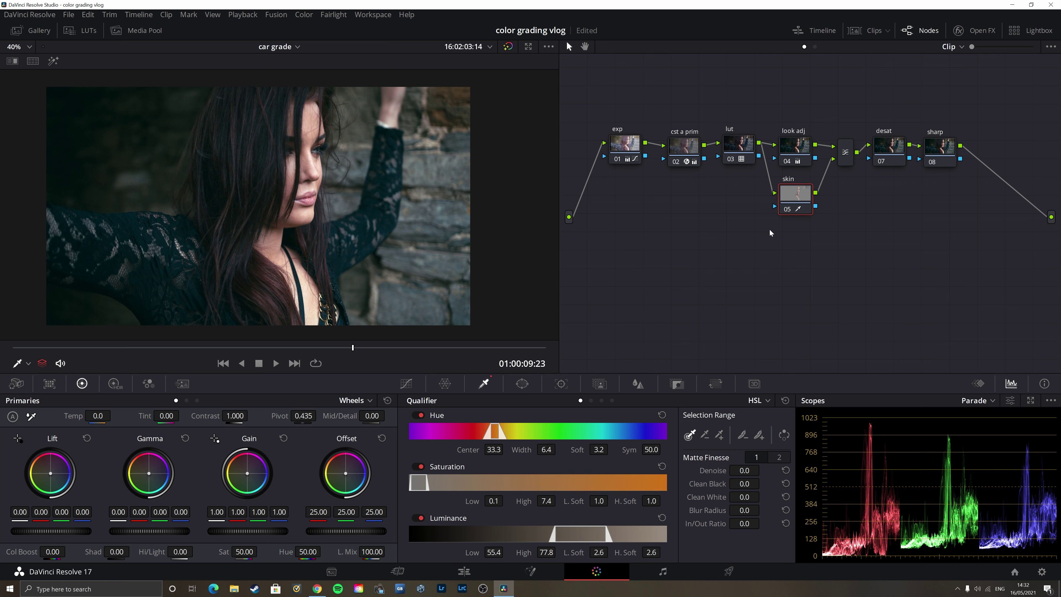
{"action": "left_click", "coordinate": [796, 148]}
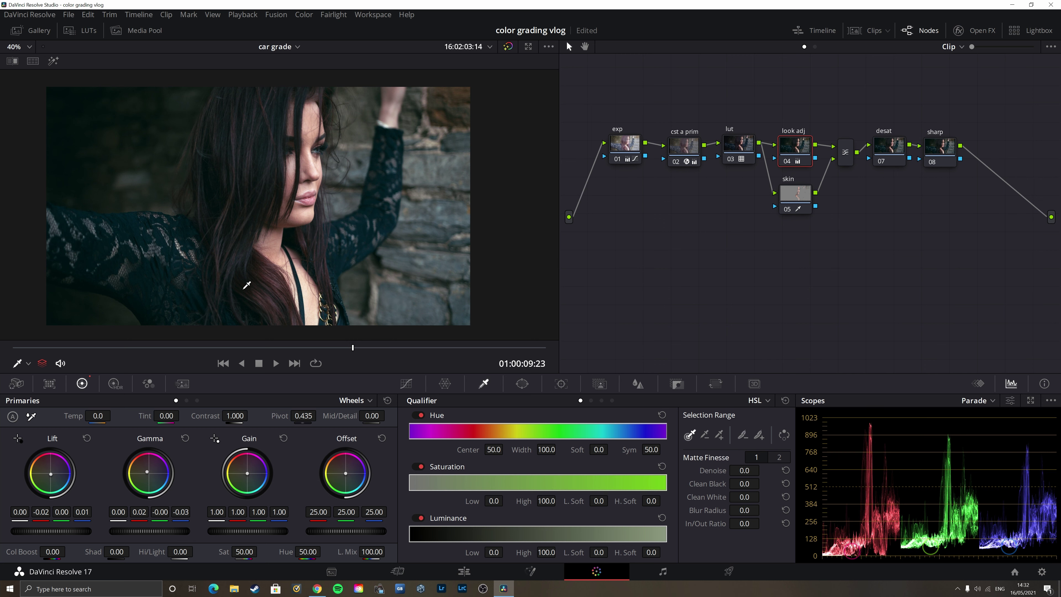
{"action": "left_click", "coordinate": [794, 194]}
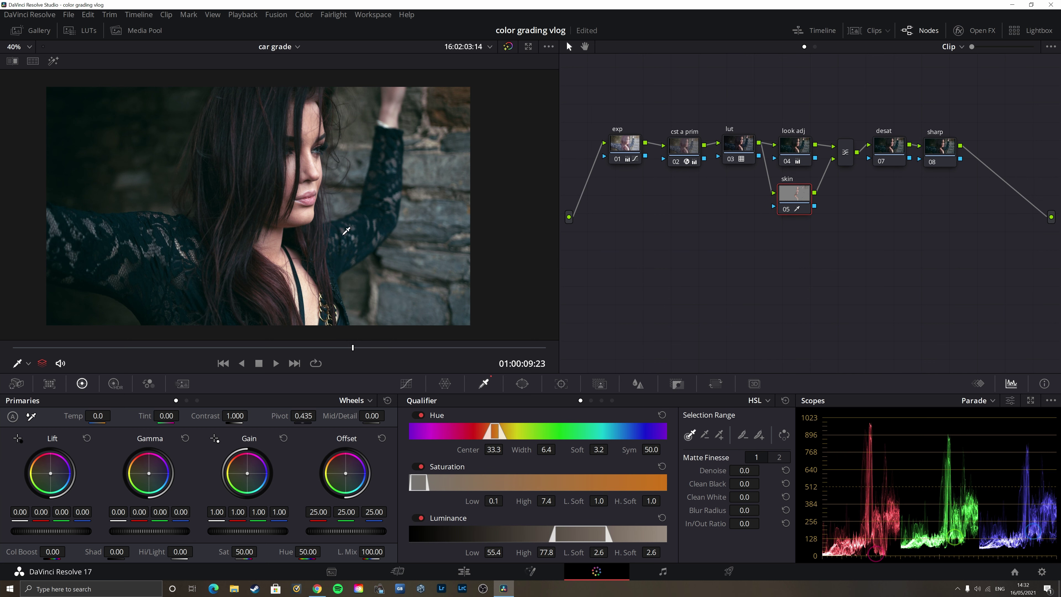
Step: Fit the frame, turn on Highlight, and make first adjustments to the hue and luminance ranges
{"action": "key", "text": "shift+z"}
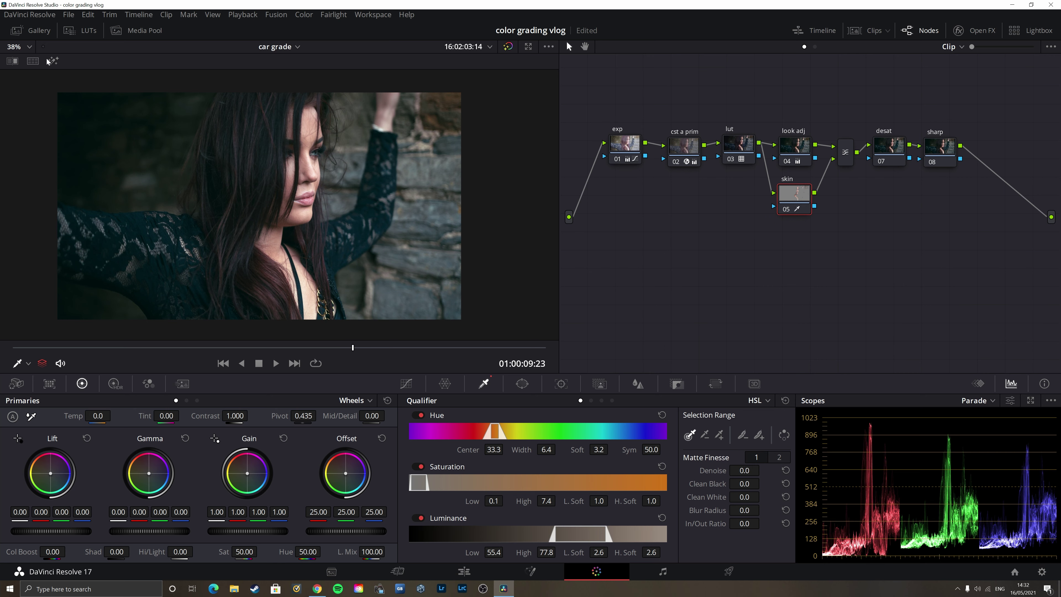
{"action": "left_click", "coordinate": [53, 62]}
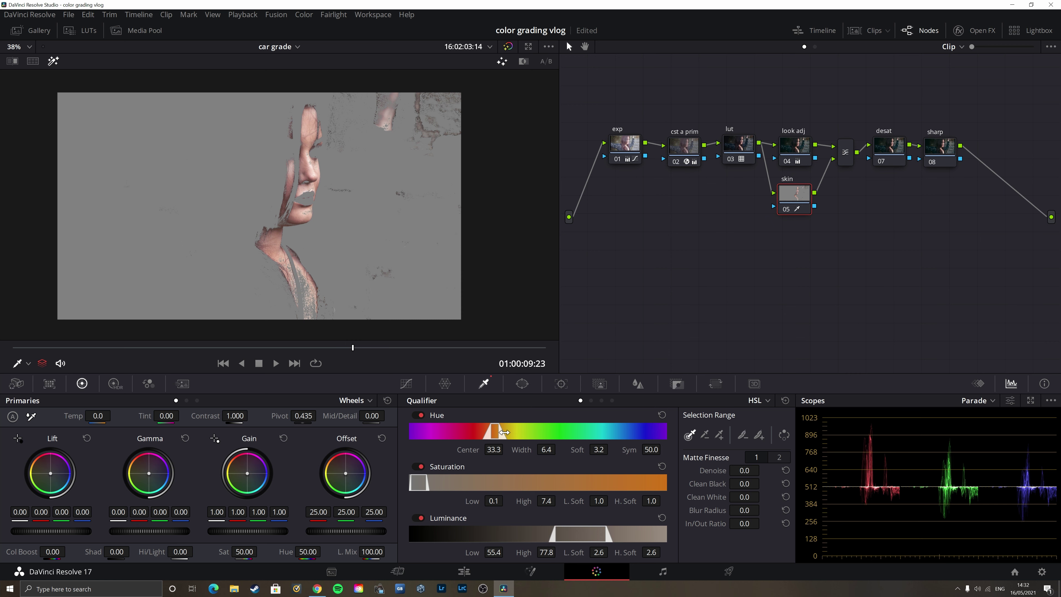
{"action": "left_click_drag", "start_coordinate": [500, 436], "coordinate": [501, 435]}
{"action": "left_click_drag", "start_coordinate": [501, 434], "coordinate": [504, 434]}
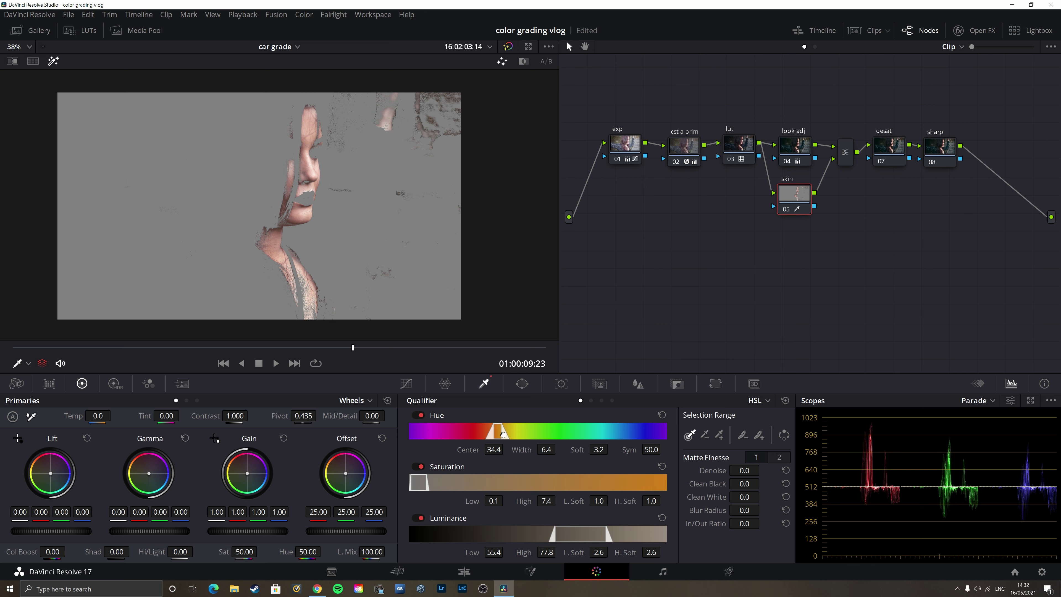
{"action": "left_click_drag", "start_coordinate": [422, 486], "coordinate": [425, 486]}
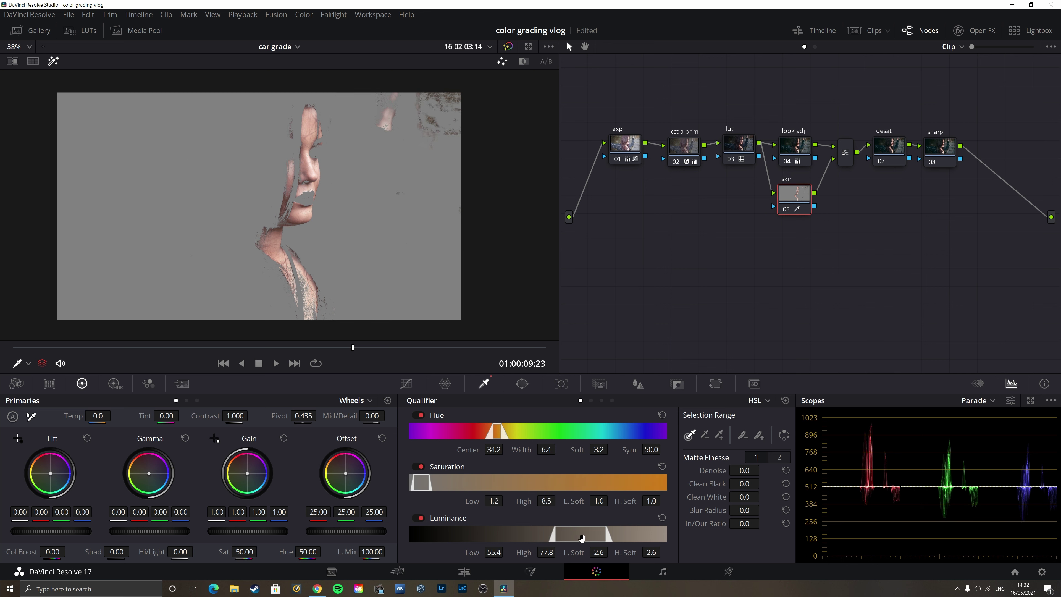
{"action": "left_click_drag", "start_coordinate": [580, 539], "coordinate": [581, 538]}
{"action": "left_click_drag", "start_coordinate": [581, 538], "coordinate": [579, 538]}
Step: Refine the skin matte to Hue centre 34.0, Saturation 1.4–8.7, Luminance 55.6–78.0
{"action": "left_click_drag", "start_coordinate": [502, 430], "coordinate": [505, 433]}
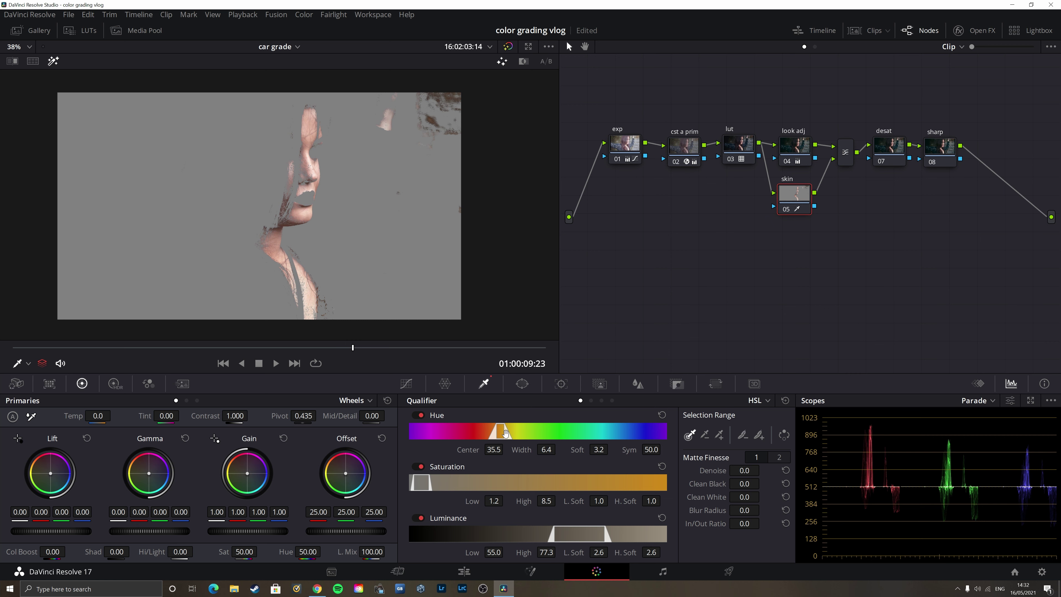
{"action": "left_click_drag", "start_coordinate": [424, 483], "coordinate": [424, 483]}
{"action": "left_click_drag", "start_coordinate": [578, 537], "coordinate": [579, 537]}
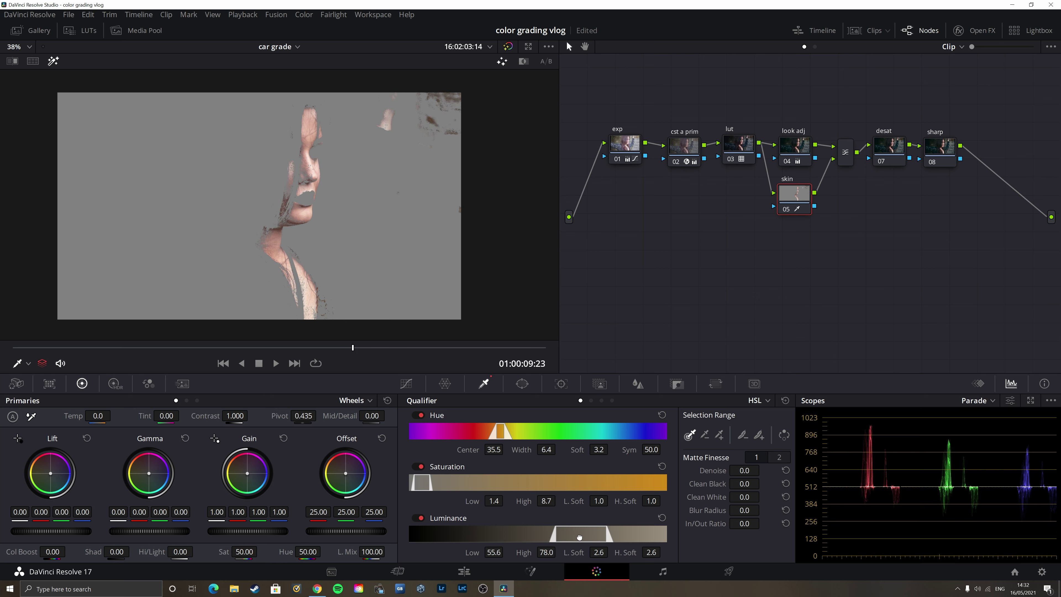
{"action": "scroll", "coordinate": [291, 180], "scroll_direction": "up", "scroll_amount": 1}
{"action": "scroll", "coordinate": [290, 180], "scroll_direction": "up", "scroll_amount": 3}
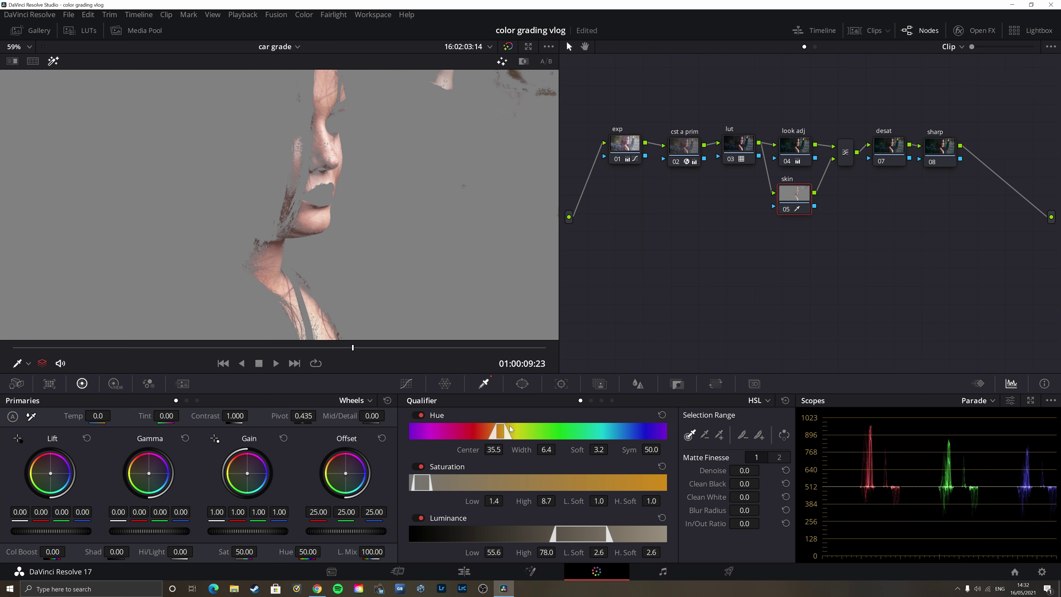
{"action": "left_click_drag", "start_coordinate": [504, 433], "coordinate": [500, 433]}
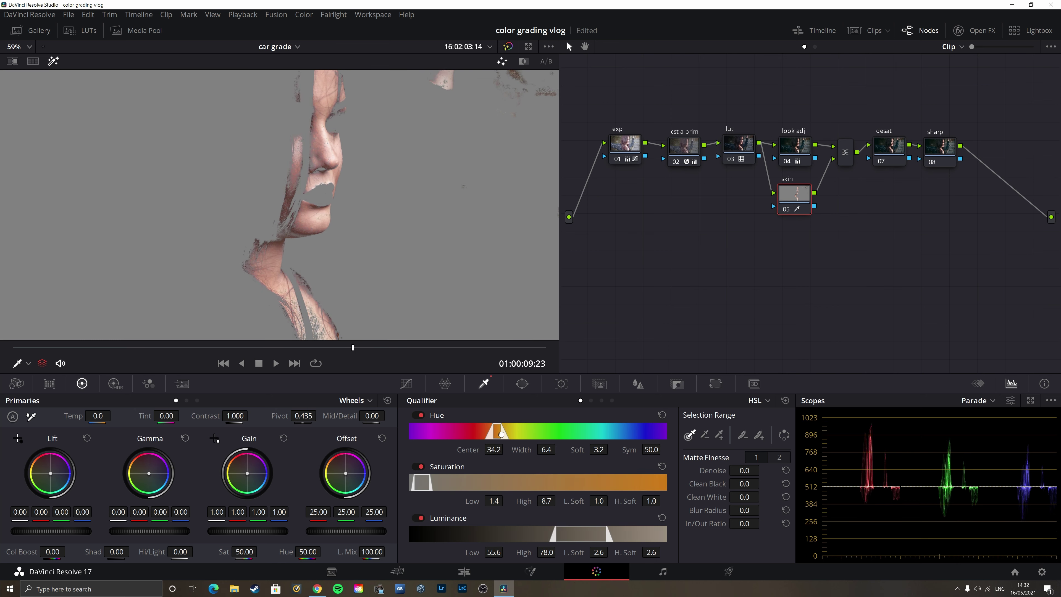
{"action": "scroll", "coordinate": [366, 227], "scroll_direction": "down", "scroll_amount": 2}
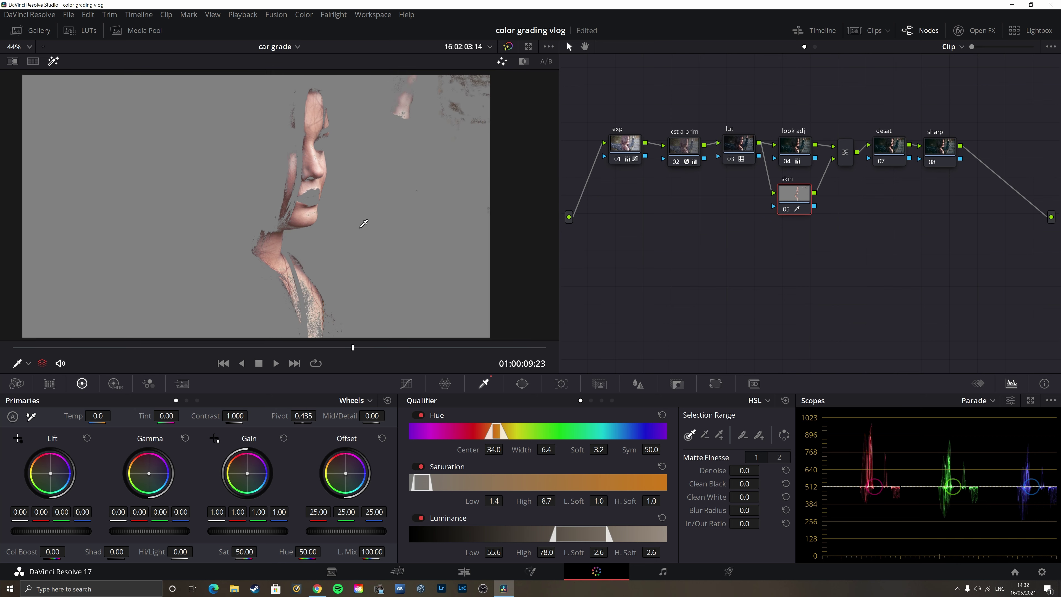
{"action": "scroll", "coordinate": [362, 222], "scroll_direction": "down", "scroll_amount": 2}
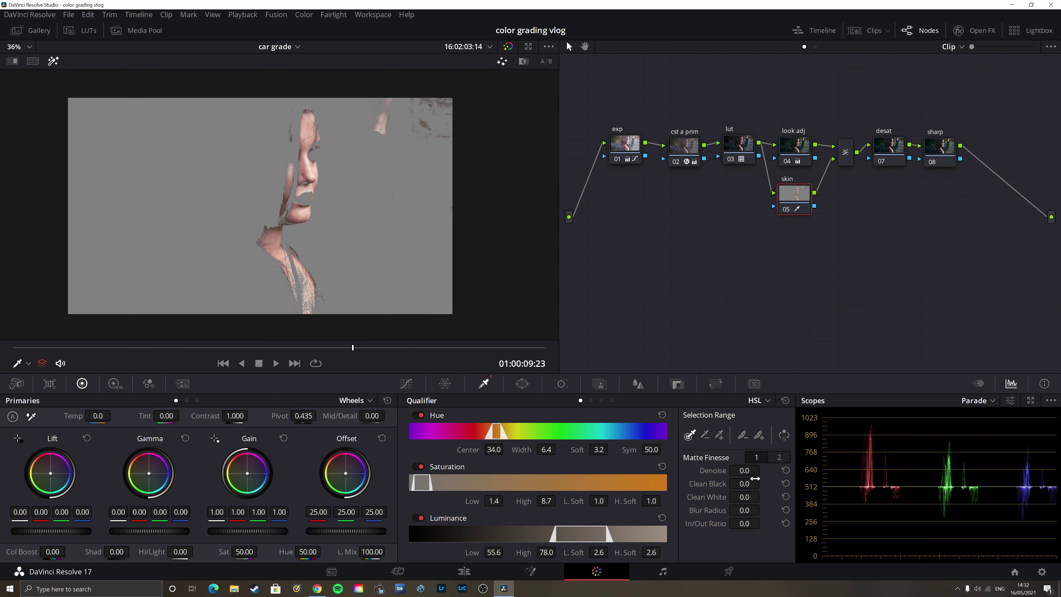
{"action": "left_click_drag", "start_coordinate": [750, 473], "coordinate": [745, 459]}
{"action": "left_click_drag", "start_coordinate": [736, 553], "coordinate": [737, 501]}
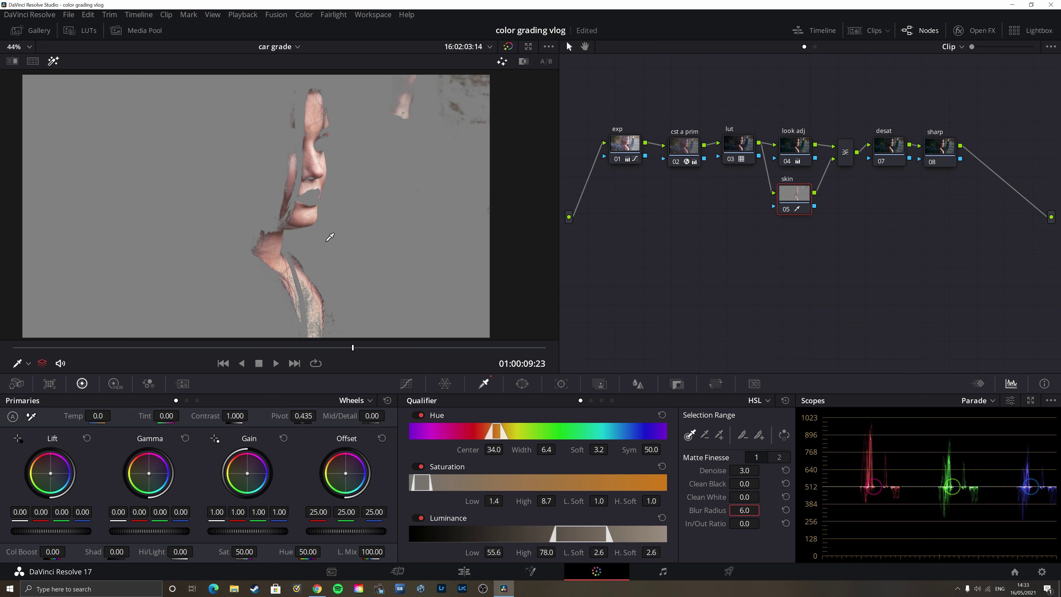
{"action": "scroll", "coordinate": [327, 227], "scroll_direction": "up", "scroll_amount": 2}
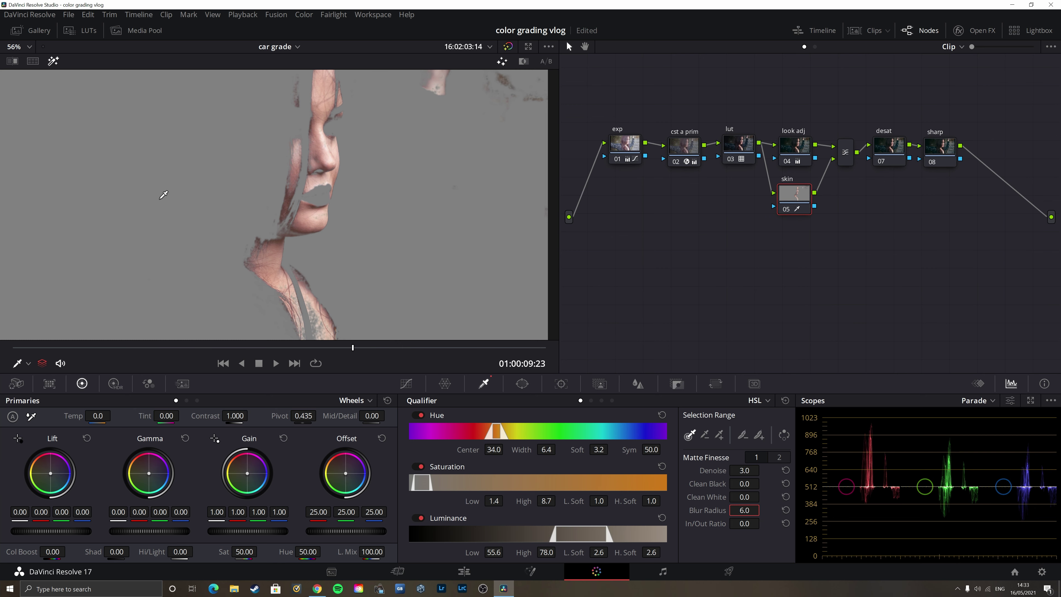
{"action": "left_click", "coordinate": [53, 61]}
{"action": "scroll", "coordinate": [325, 229], "scroll_direction": "down", "scroll_amount": 3}
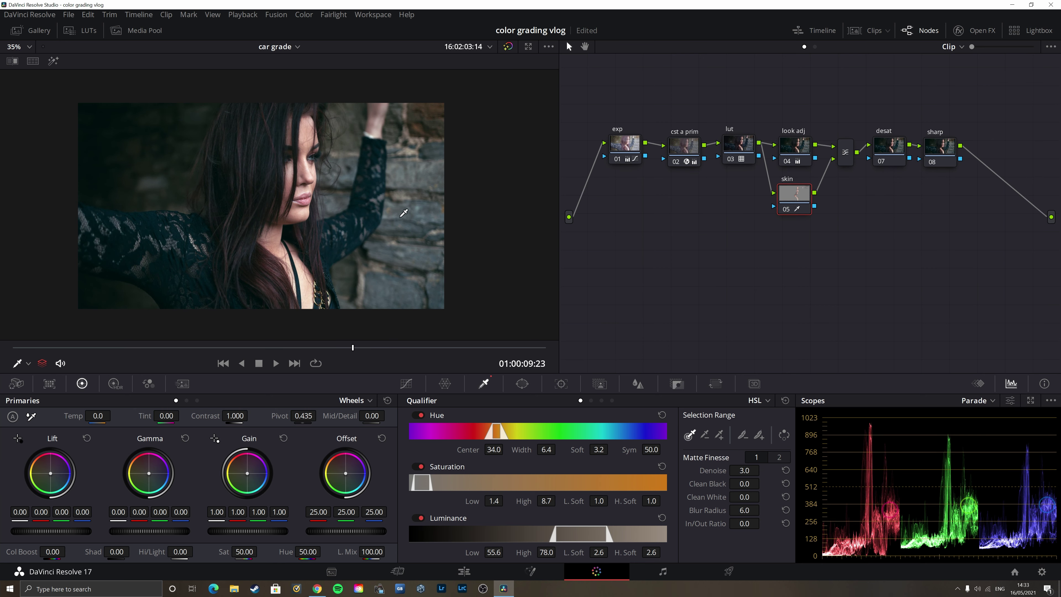
{"action": "scroll", "coordinate": [404, 213], "scroll_direction": "up", "scroll_amount": 3}
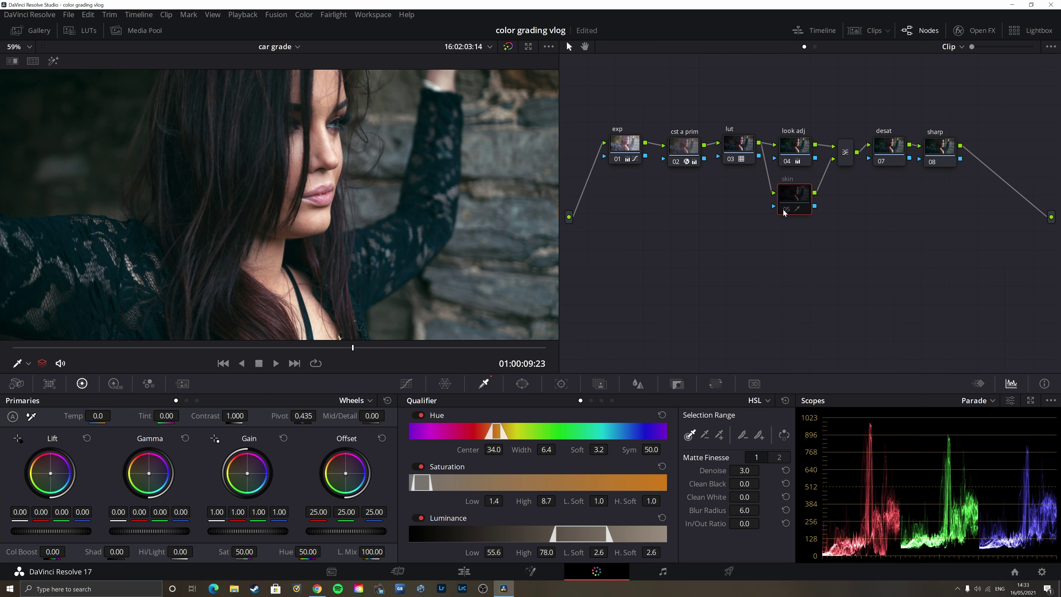
{"action": "scroll", "coordinate": [440, 213], "scroll_direction": "up", "scroll_amount": 2}
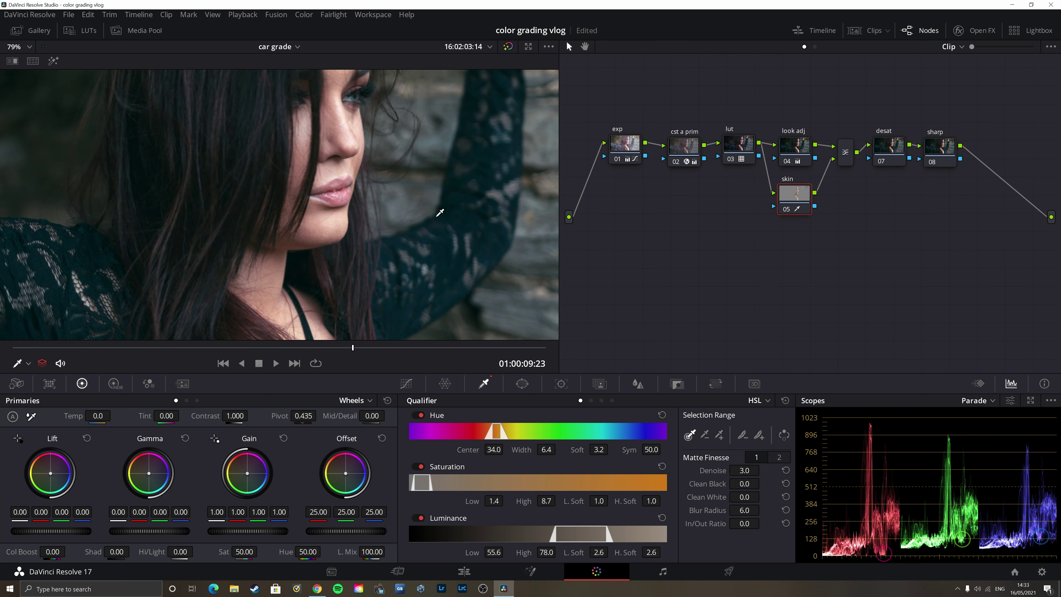
{"action": "scroll", "coordinate": [440, 213], "scroll_direction": "down", "scroll_amount": 2}
{"action": "scroll", "coordinate": [440, 213], "scroll_direction": "down", "scroll_amount": 3}
{"action": "scroll", "coordinate": [440, 213], "scroll_direction": "up", "scroll_amount": 2}
{"action": "scroll", "coordinate": [440, 212], "scroll_direction": "up", "scroll_amount": 1}
{"action": "scroll", "coordinate": [440, 212], "scroll_direction": "down", "scroll_amount": 2}
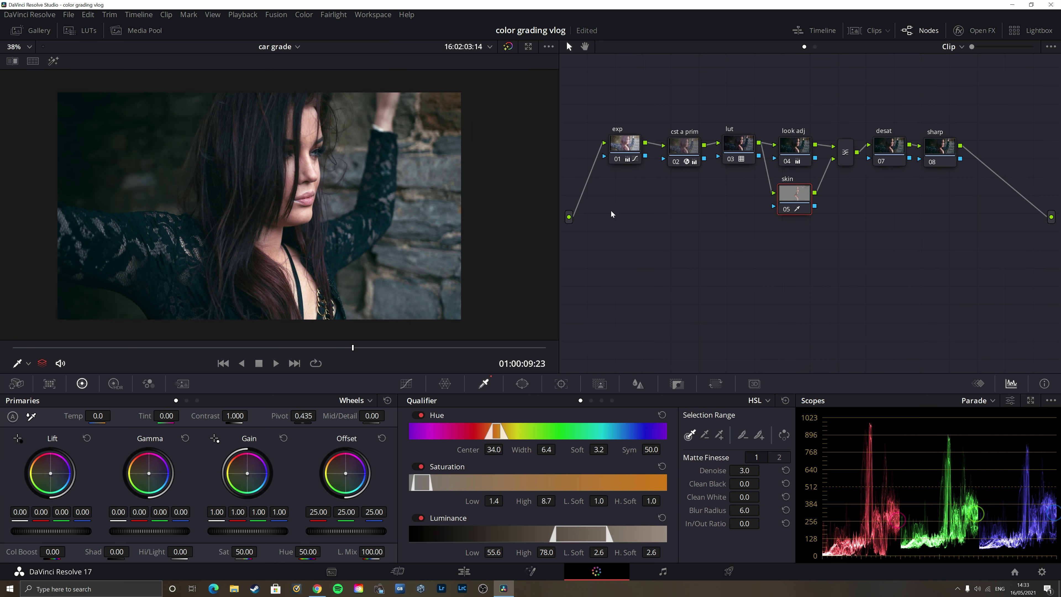
{"action": "left_click", "coordinate": [799, 153]}
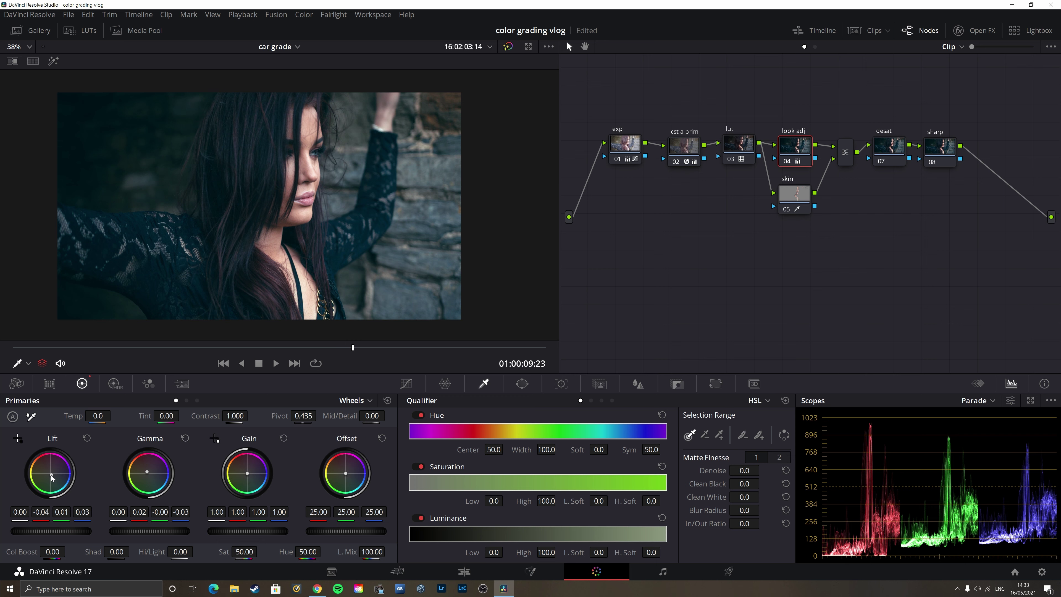
Step: Shift the look adj Lift toward teal: red -0.03, green 0.01, blue 0.02
{"action": "left_click", "coordinate": [264, 322]}
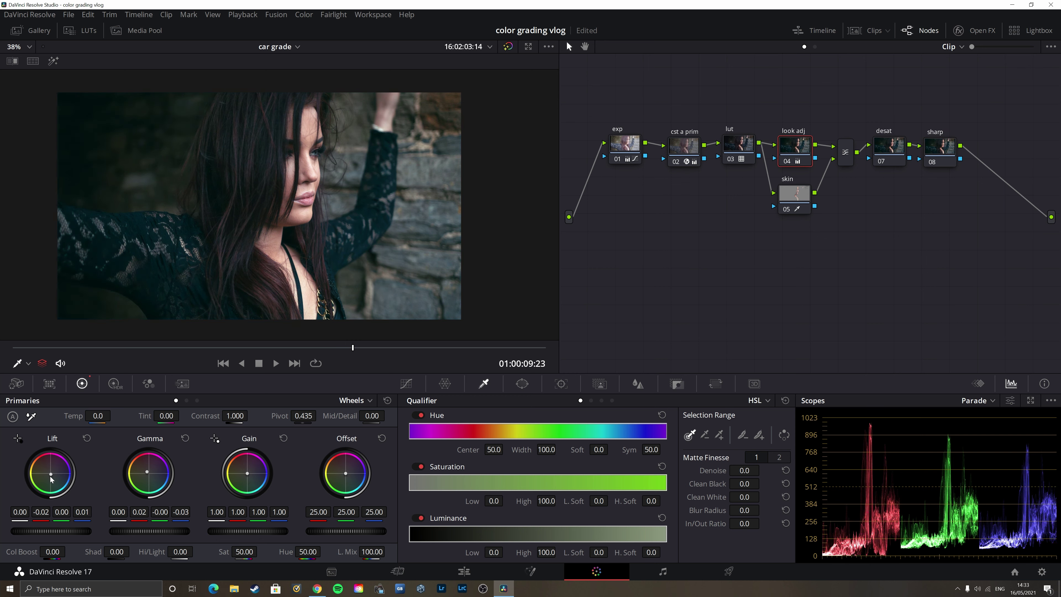
{"action": "left_click_drag", "start_coordinate": [51, 474], "coordinate": [52, 475]}
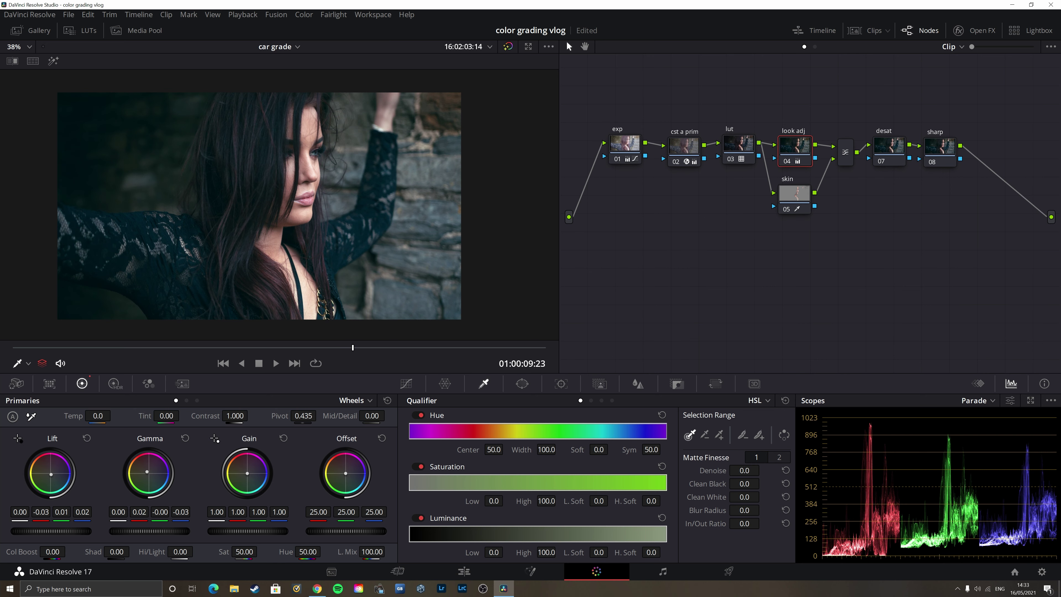
{"action": "left_click_drag", "start_coordinate": [51, 473], "coordinate": [50, 474]}
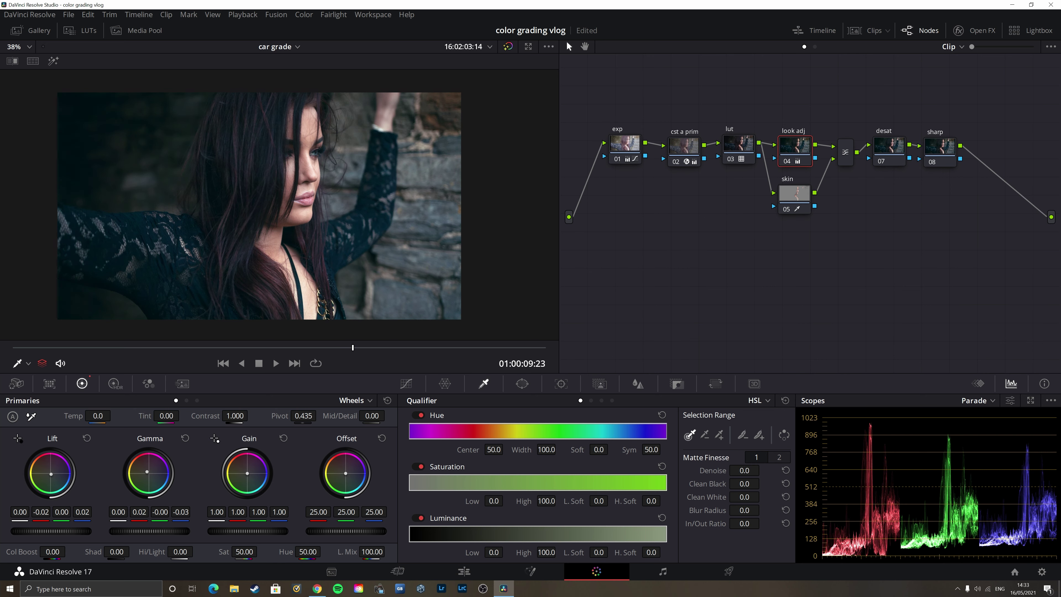
{"action": "scroll", "coordinate": [170, 343], "scroll_direction": "down", "scroll_amount": 2}
Step: Play the clip from its start and stop to review the cooler grade
{"action": "key", "text": "Home"}
{"action": "key", "text": "space"}
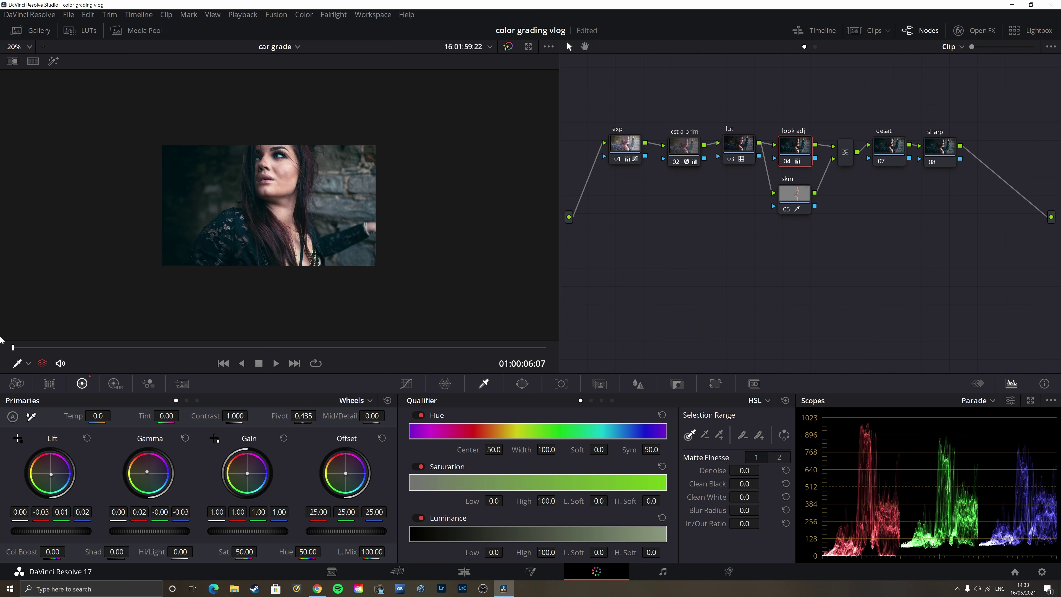
{"action": "scroll", "coordinate": [265, 272], "scroll_direction": "up", "scroll_amount": 2}
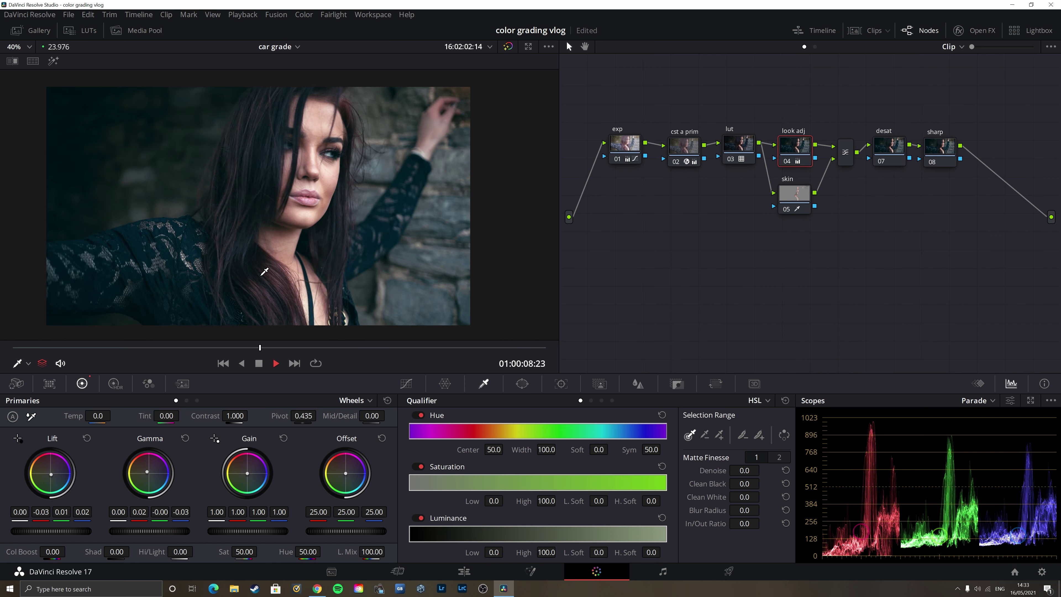
{"action": "key", "text": "space"}
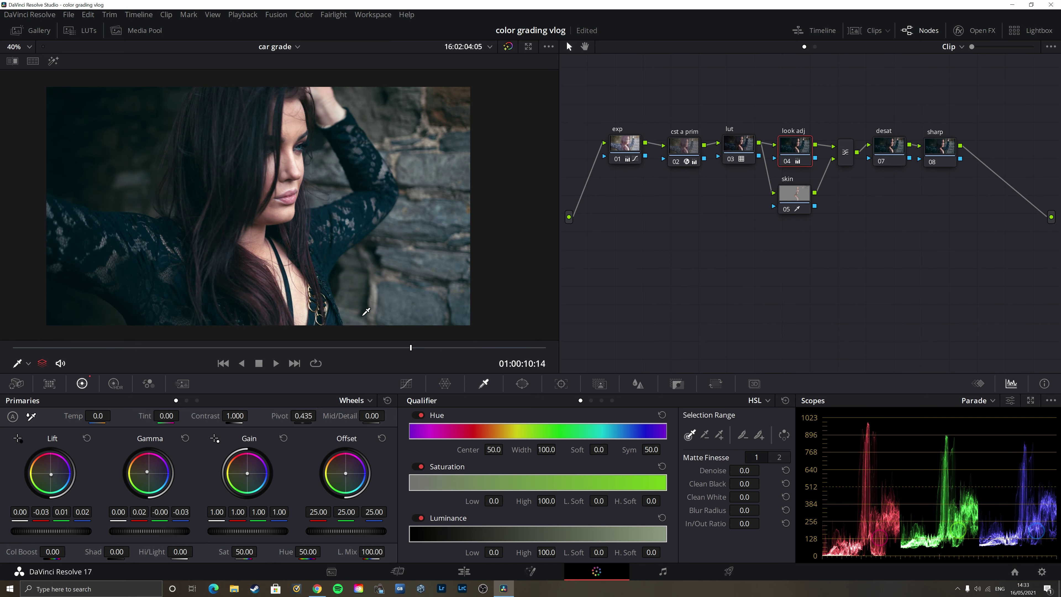
{"action": "scroll", "coordinate": [265, 272], "scroll_direction": "down", "scroll_amount": 1}
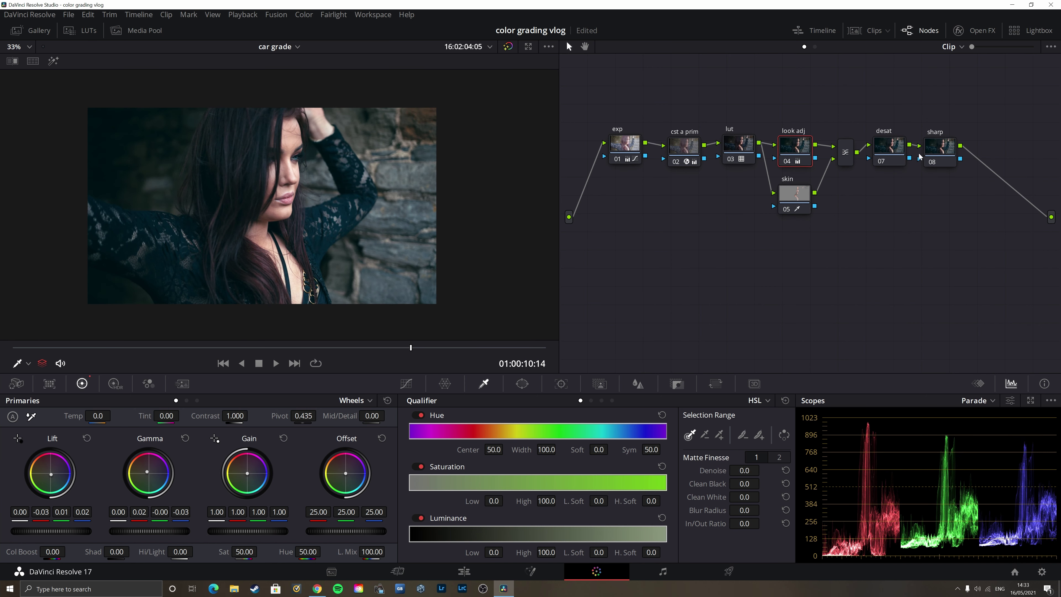
{"action": "left_click", "coordinate": [879, 149]}
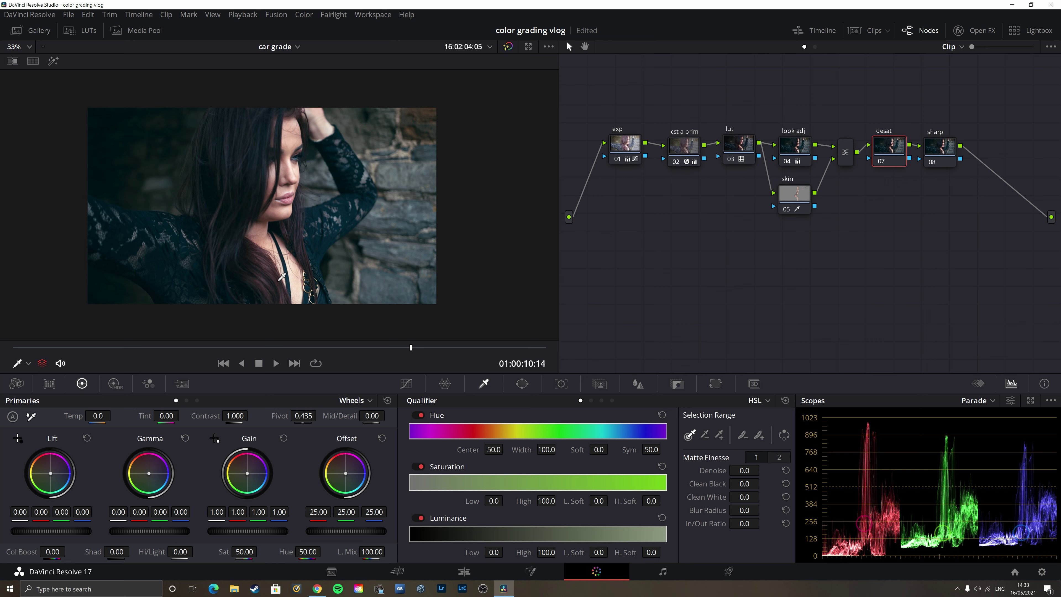
Step: Zoom the viewer in on the woman's dark hair to inspect its tones
{"action": "scroll", "coordinate": [313, 264], "scroll_direction": "up", "scroll_amount": 5}
{"action": "scroll", "coordinate": [306, 246], "scroll_direction": "up", "scroll_amount": 2}
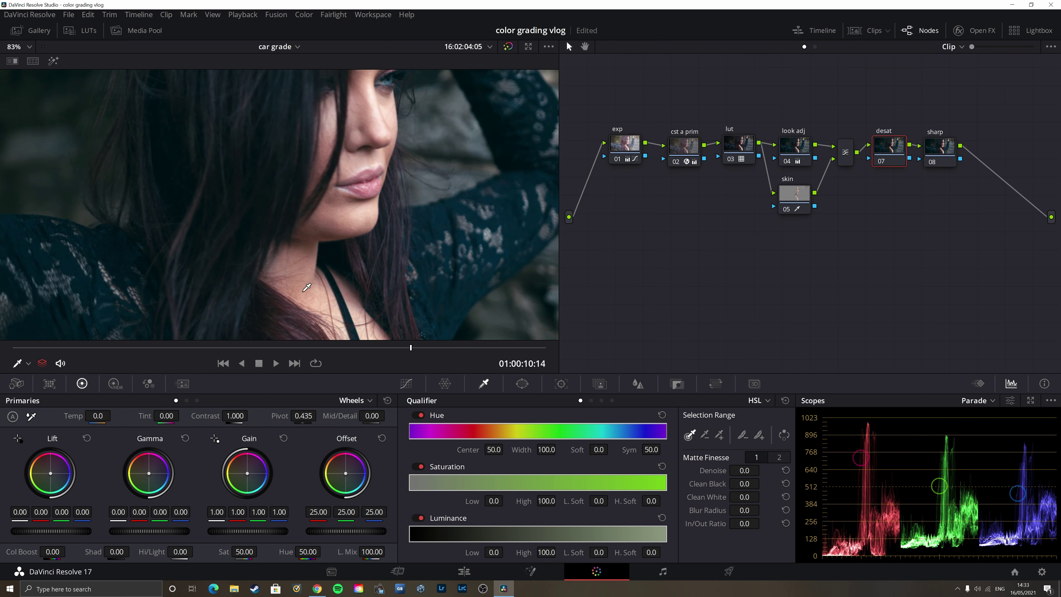
{"action": "scroll", "coordinate": [213, 214], "scroll_direction": "up", "scroll_amount": 2}
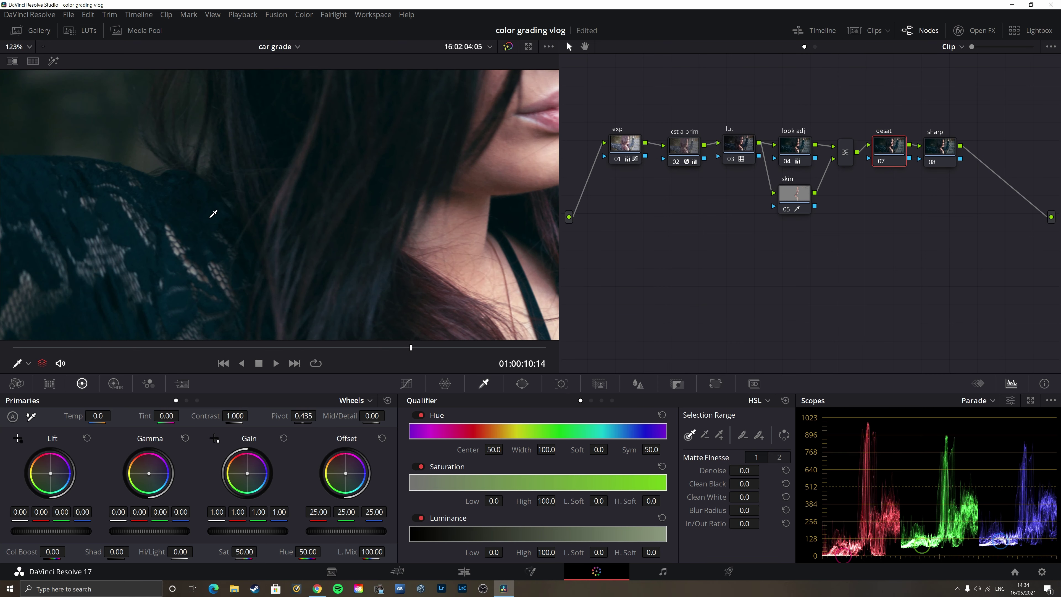
{"action": "scroll", "coordinate": [234, 218], "scroll_direction": "up", "scroll_amount": 2}
{"action": "scroll", "coordinate": [247, 209], "scroll_direction": "up", "scroll_amount": 1}
{"action": "scroll", "coordinate": [327, 206], "scroll_direction": "up", "scroll_amount": 1}
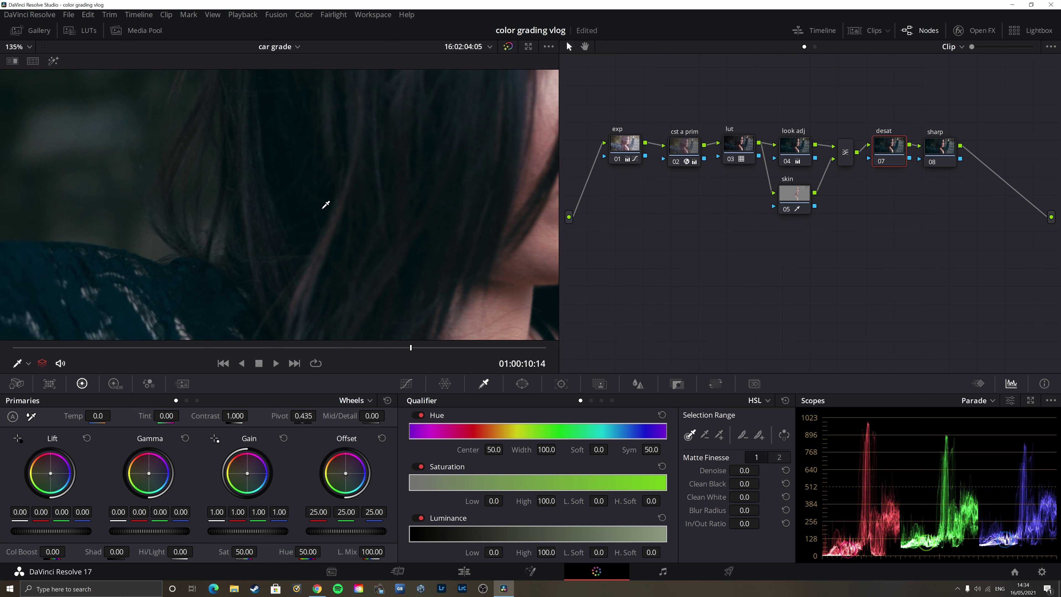
{"action": "scroll", "coordinate": [332, 209], "scroll_direction": "up", "scroll_amount": 1}
{"action": "scroll", "coordinate": [242, 185], "scroll_direction": "up", "scroll_amount": 1}
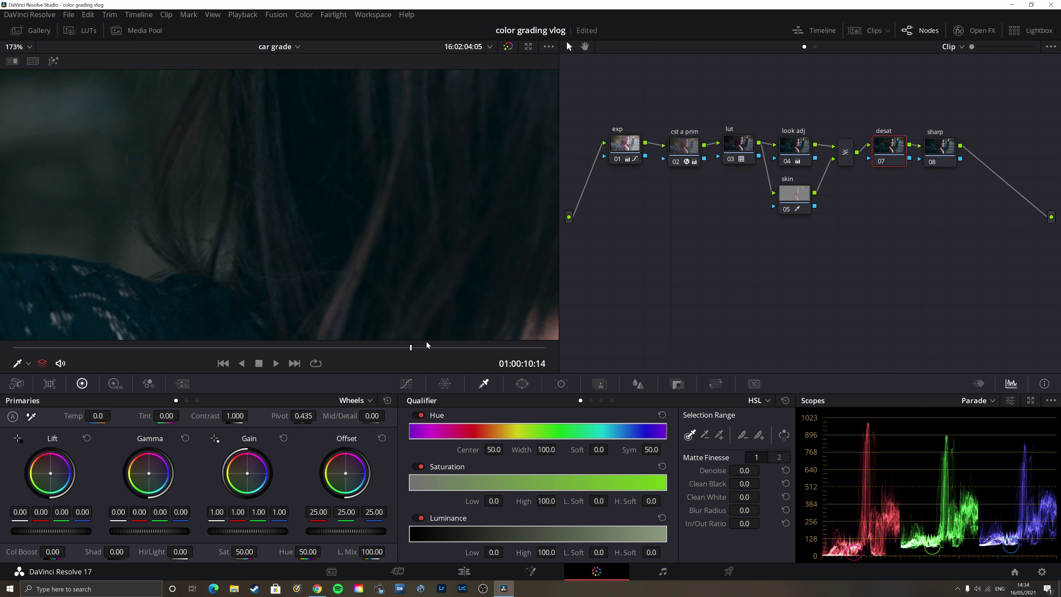
Step: On the Lum vs Sat curve, pull saturation down in the shadows and back up for brighter tones
{"action": "left_click", "coordinate": [406, 384]}
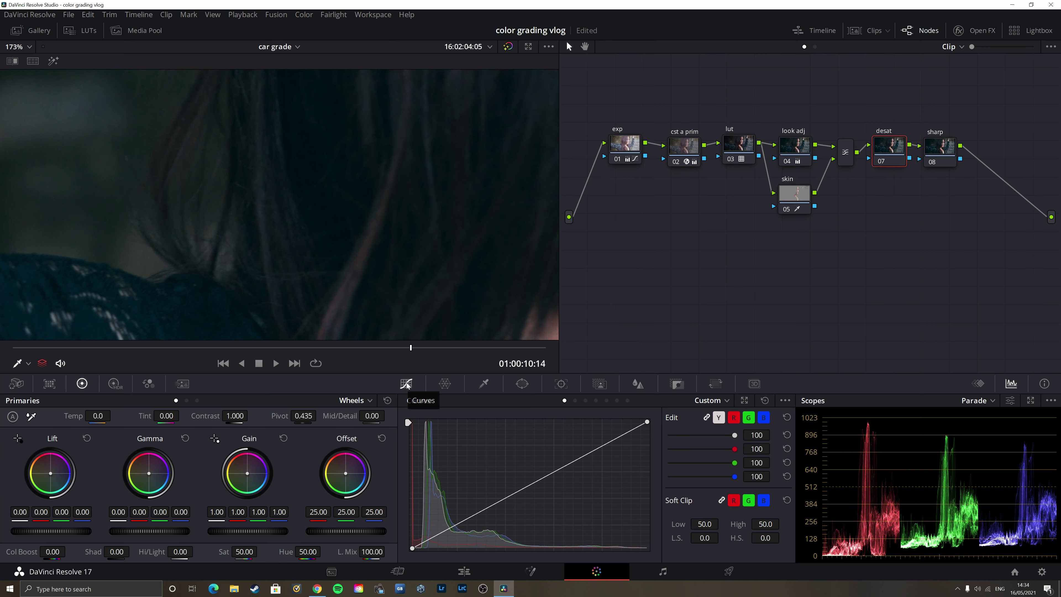
{"action": "left_click", "coordinate": [606, 400]}
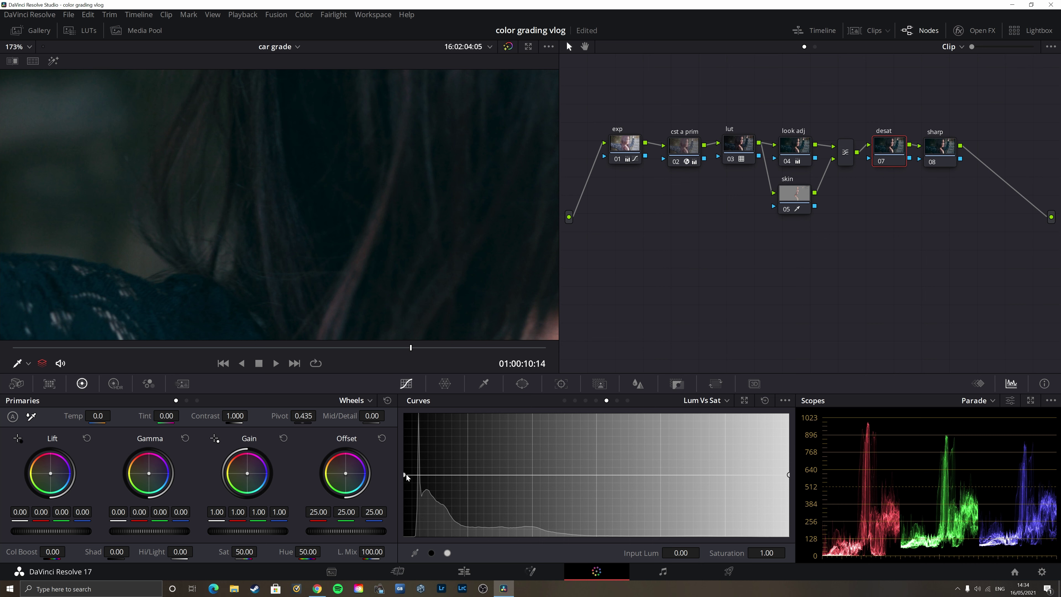
{"action": "left_click_drag", "start_coordinate": [405, 475], "coordinate": [404, 547]}
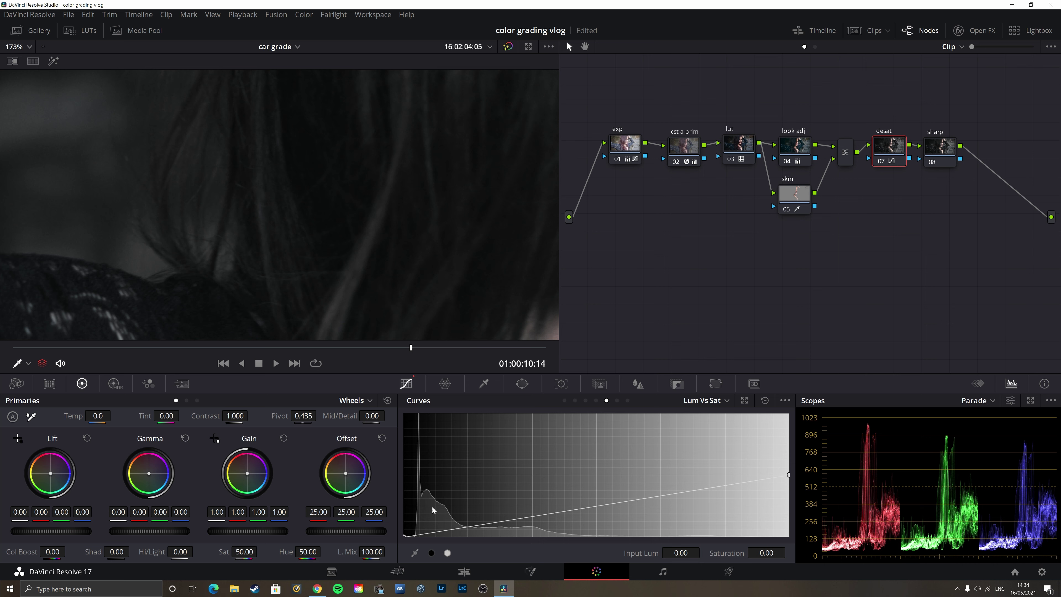
{"action": "mouse_move", "coordinate": [466, 527]}
{"action": "left_mouse_down"}
{"action": "mouse_move", "coordinate": [466, 484]}
{"action": "mouse_move", "coordinate": [483, 476]}
{"action": "left_mouse_up"}
{"action": "left_click_drag", "start_coordinate": [420, 522], "coordinate": [419, 526]}
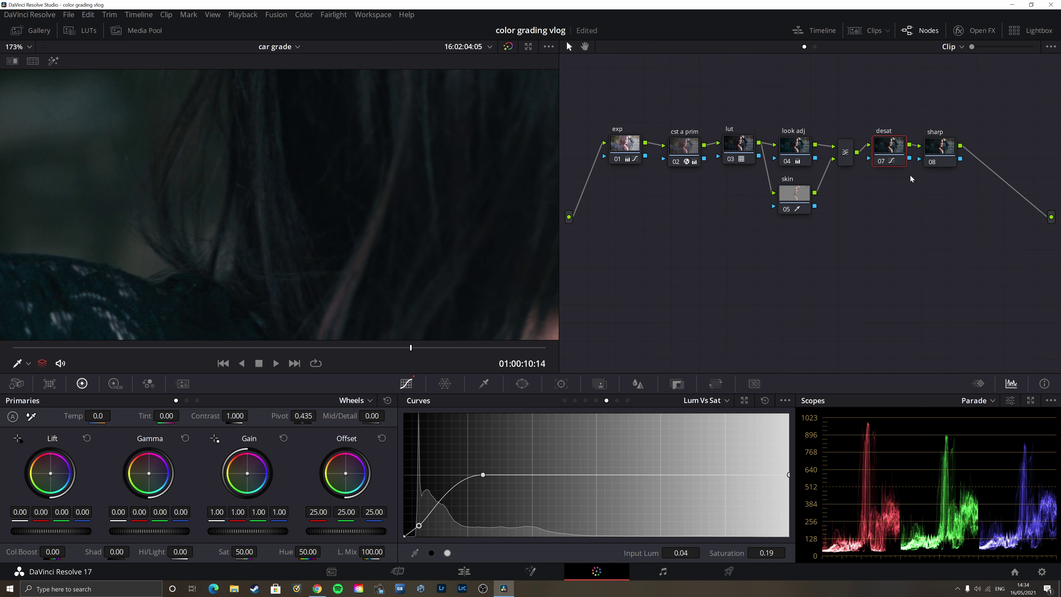
Step: Toggle the desat node off and on twice for a before/after comparison
{"action": "left_click", "coordinate": [881, 163]}
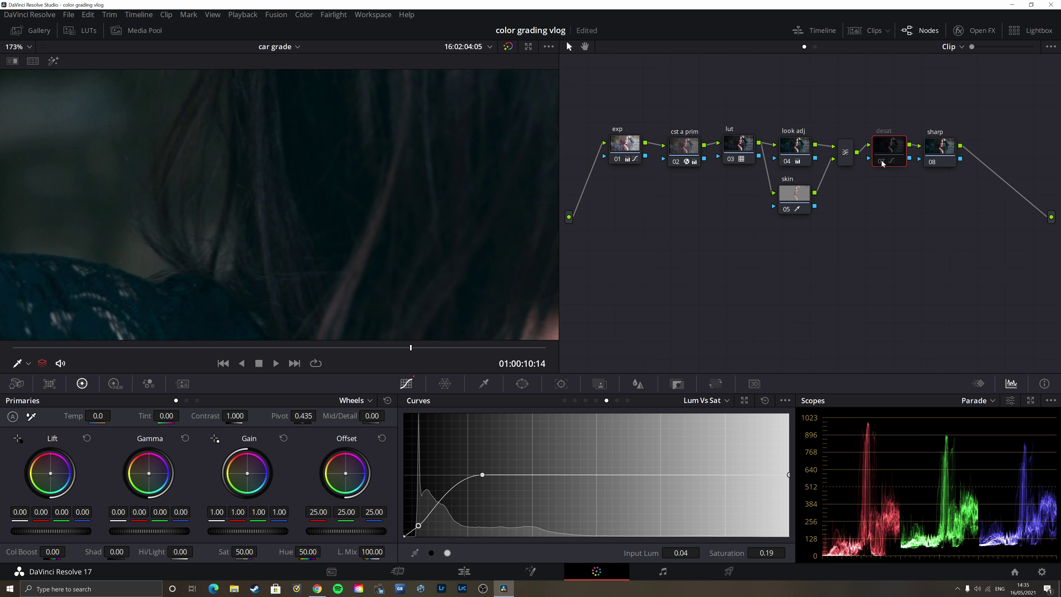
{"action": "left_click", "coordinate": [881, 163]}
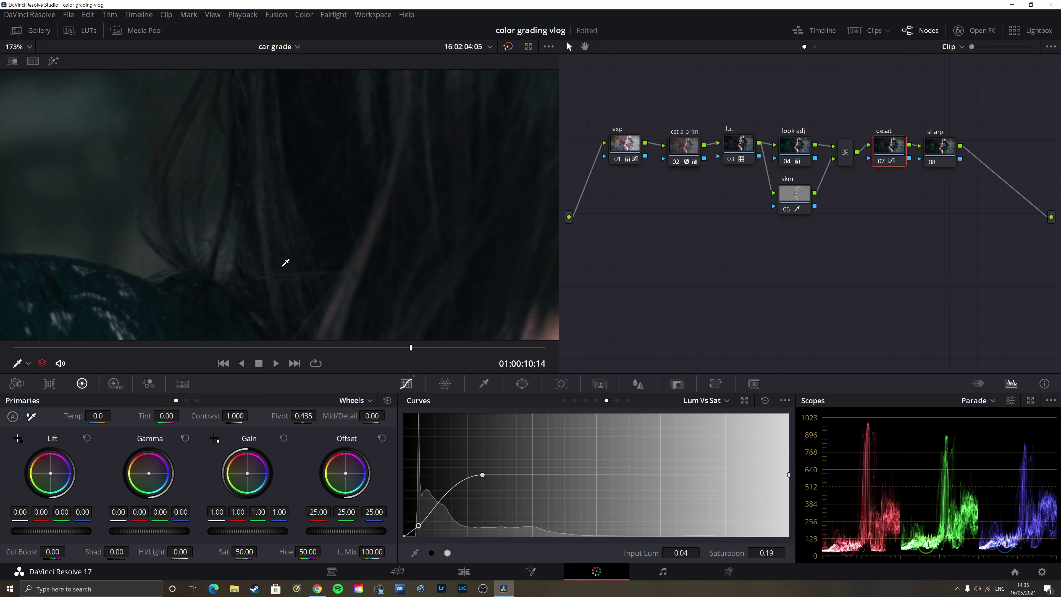
{"action": "scroll", "coordinate": [284, 260], "scroll_direction": "down", "scroll_amount": 3}
{"action": "scroll", "coordinate": [286, 261], "scroll_direction": "down", "scroll_amount": 2}
{"action": "scroll", "coordinate": [285, 261], "scroll_direction": "down", "scroll_amount": 2}
{"action": "scroll", "coordinate": [286, 261], "scroll_direction": "down", "scroll_amount": 1}
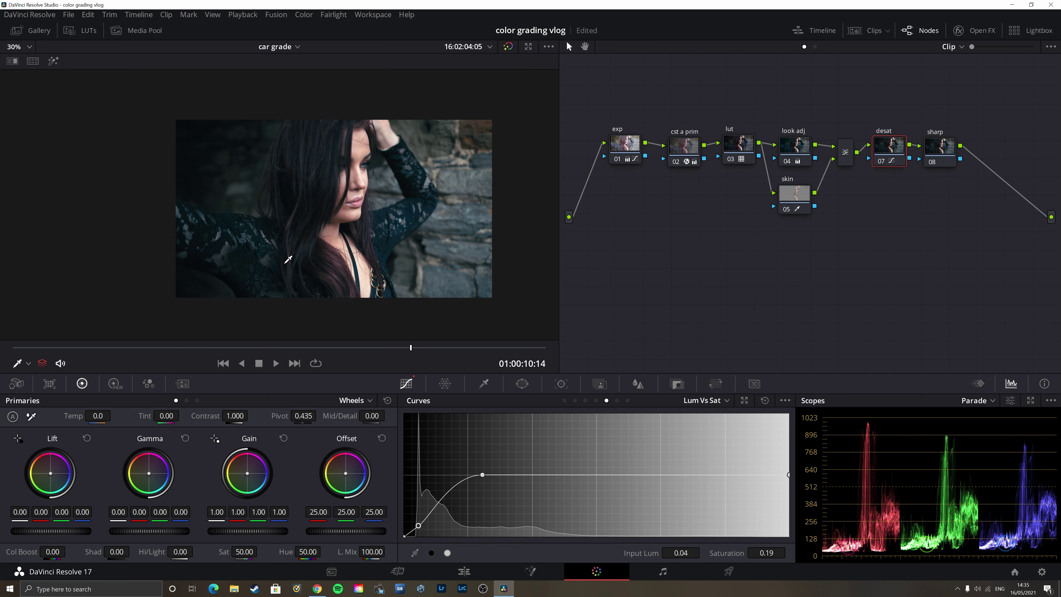
{"action": "left_click", "coordinate": [882, 163]}
{"action": "left_click", "coordinate": [881, 162]}
Step: Refine the curve to 0 saturation at black rising to 1.00 at 0.17, deleting the extra point
{"action": "scroll", "coordinate": [267, 267], "scroll_direction": "right", "scroll_amount": 2}
{"action": "scroll", "coordinate": [260, 255], "scroll_direction": "up", "scroll_amount": 1}
{"action": "scroll", "coordinate": [260, 255], "scroll_direction": "down", "scroll_amount": 2}
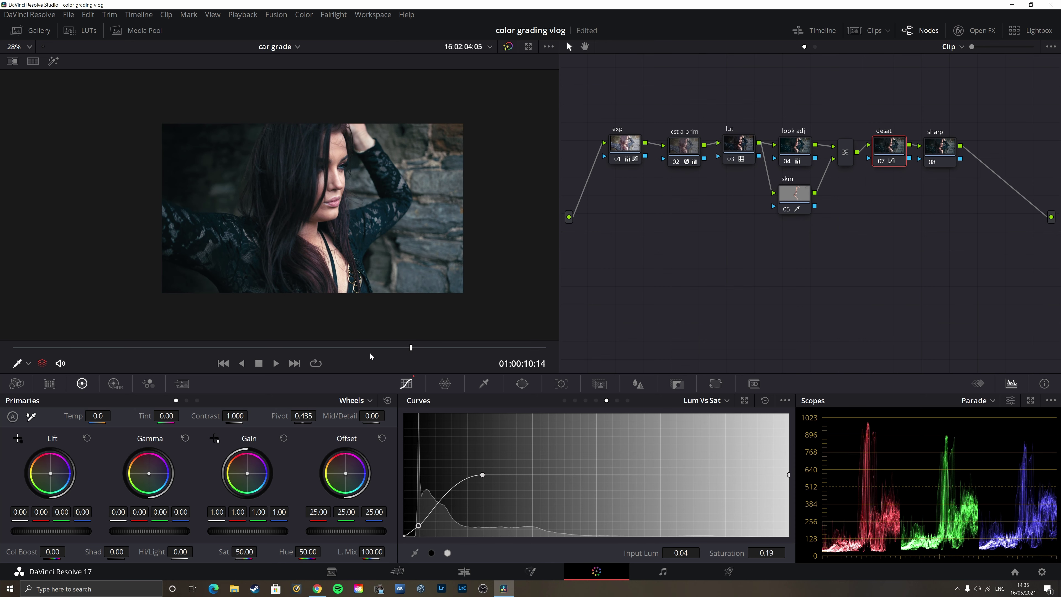
{"action": "left_click_drag", "start_coordinate": [418, 526], "coordinate": [417, 523]}
{"action": "left_click_drag", "start_coordinate": [482, 475], "coordinate": [470, 477]}
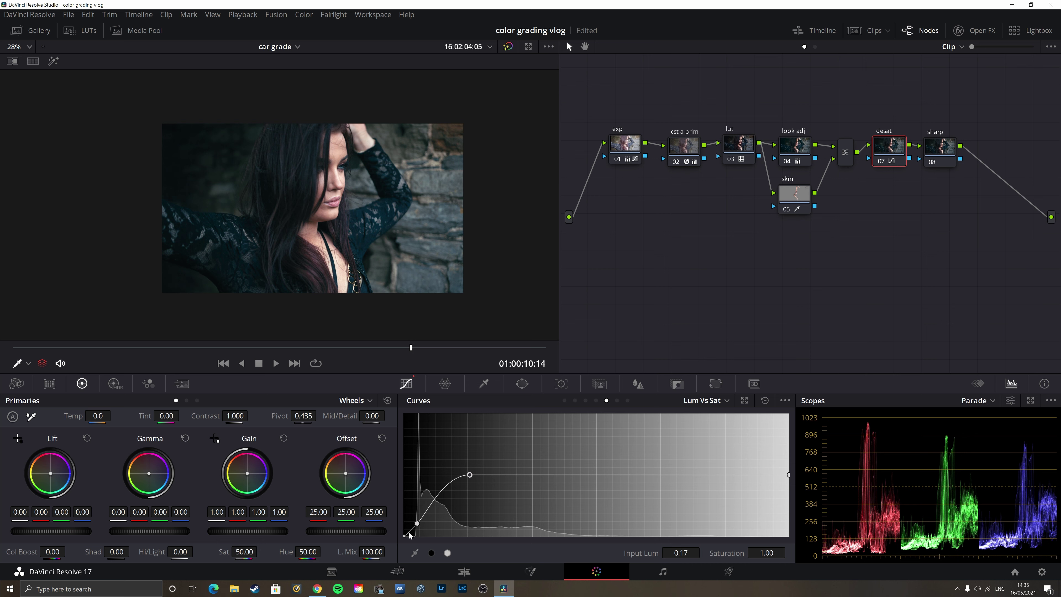
{"action": "right_click", "coordinate": [416, 523]}
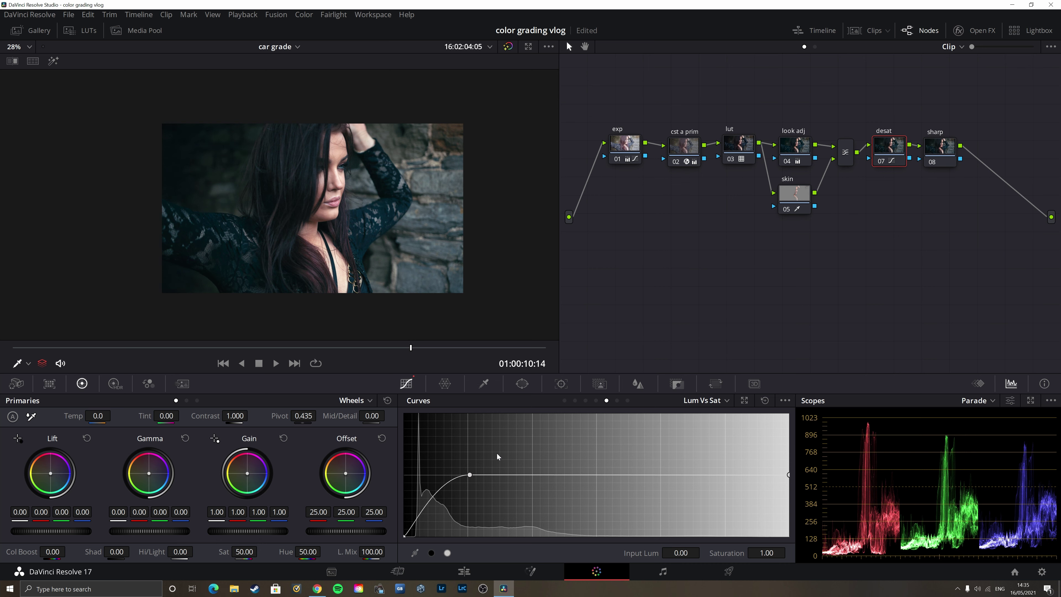
{"action": "left_click", "coordinate": [470, 475]}
{"action": "scroll", "coordinate": [424, 229], "scroll_direction": "down", "scroll_amount": 1}
{"action": "scroll", "coordinate": [423, 230], "scroll_direction": "up", "scroll_amount": 2}
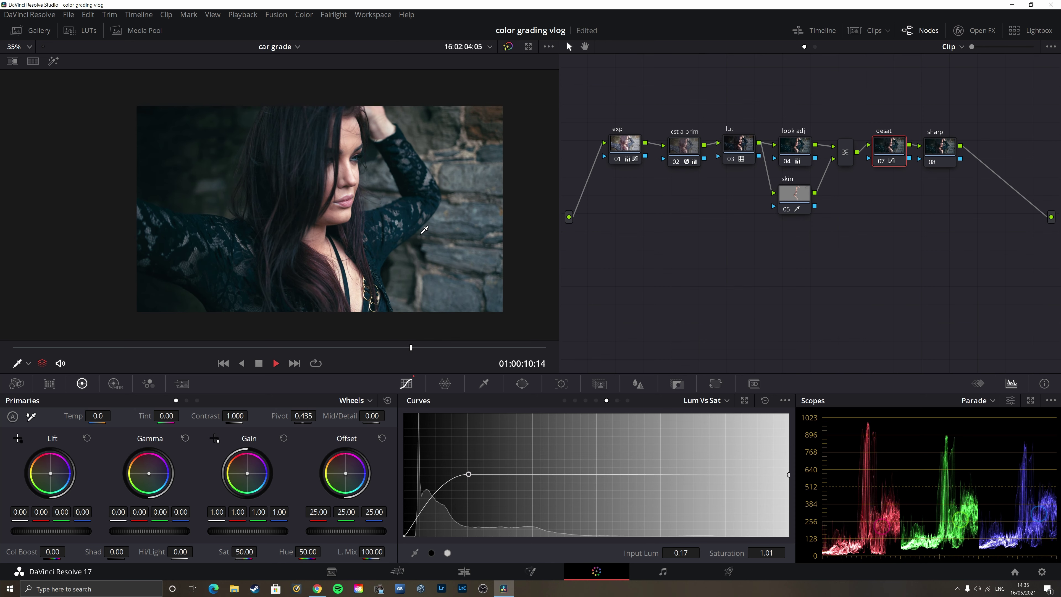
{"action": "scroll", "coordinate": [423, 230], "scroll_direction": "up", "scroll_amount": 1}
{"action": "key", "text": "space"}
{"action": "left_click", "coordinate": [638, 383]}
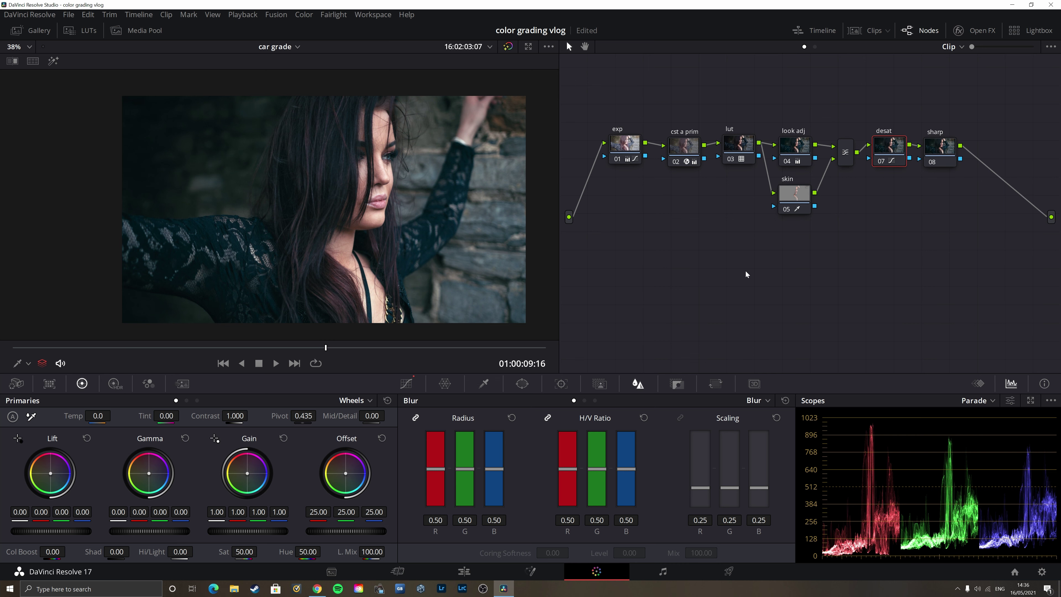
Step: On sharp node 08, lower the linked Blur Radius from 0.50 to 0.47, then switch the node off to compare
{"action": "key", "text": "shift+apostrophe"}
{"action": "scroll", "coordinate": [492, 476], "scroll_direction": "down", "scroll_amount": 1}
{"action": "scroll", "coordinate": [491, 477], "scroll_direction": "down", "scroll_amount": 1}
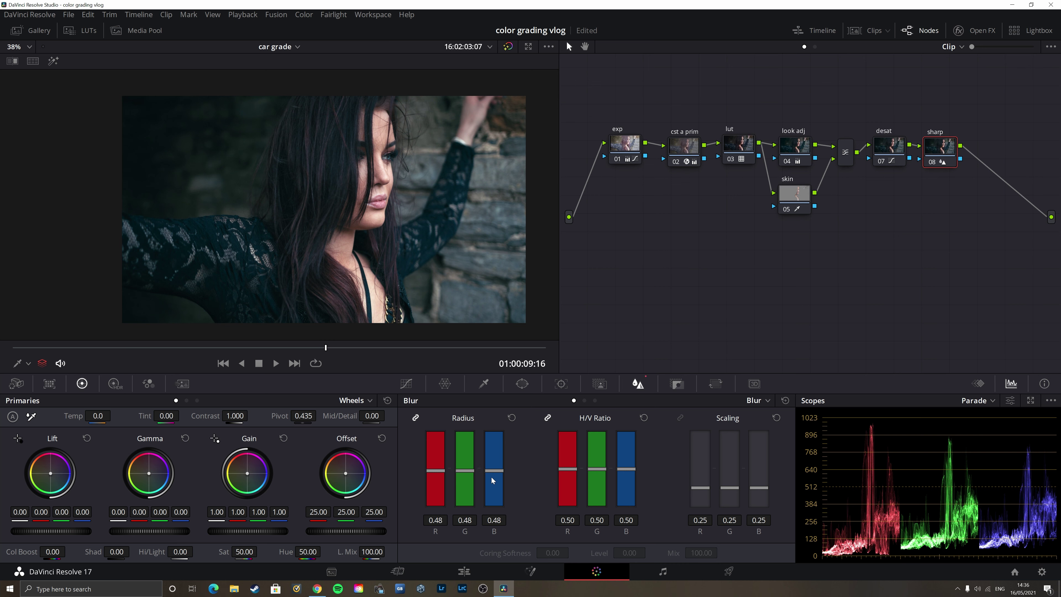
{"action": "scroll", "coordinate": [492, 477], "scroll_direction": "down", "scroll_amount": 1}
{"action": "scroll", "coordinate": [398, 225], "scroll_direction": "up", "scroll_amount": 3}
{"action": "scroll", "coordinate": [233, 291], "scroll_direction": "up", "scroll_amount": 2}
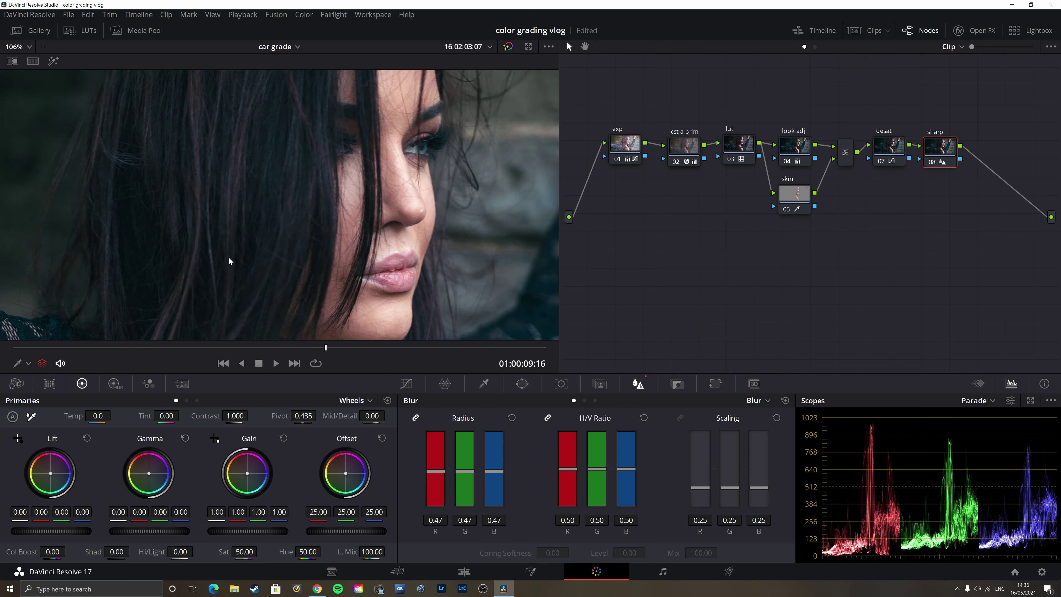
{"action": "scroll", "coordinate": [229, 257], "scroll_direction": "up", "scroll_amount": 1}
{"action": "scroll", "coordinate": [291, 235], "scroll_direction": "up", "scroll_amount": 1}
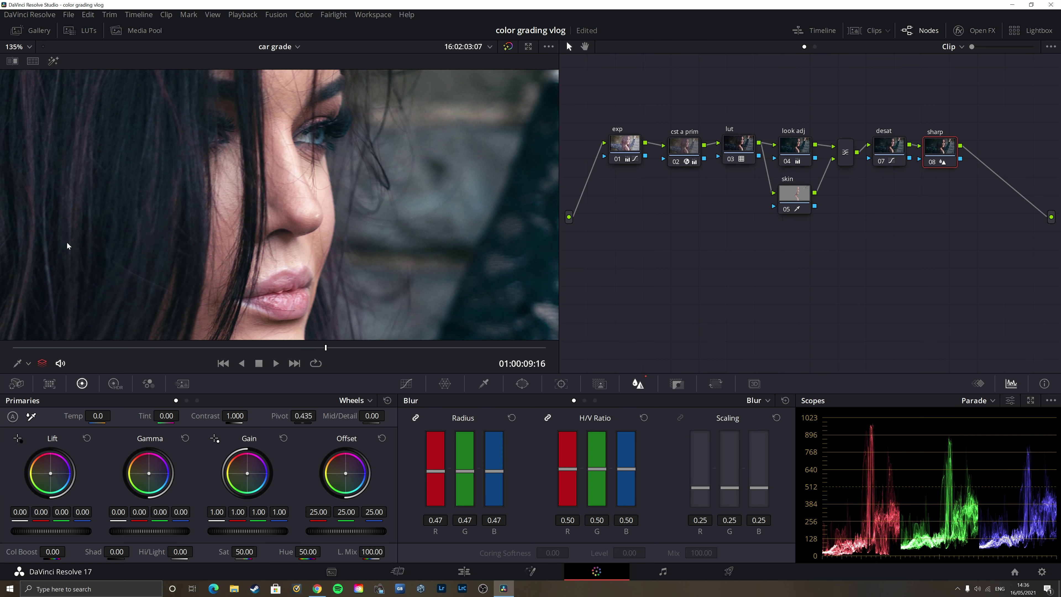
{"action": "left_click", "coordinate": [932, 165]}
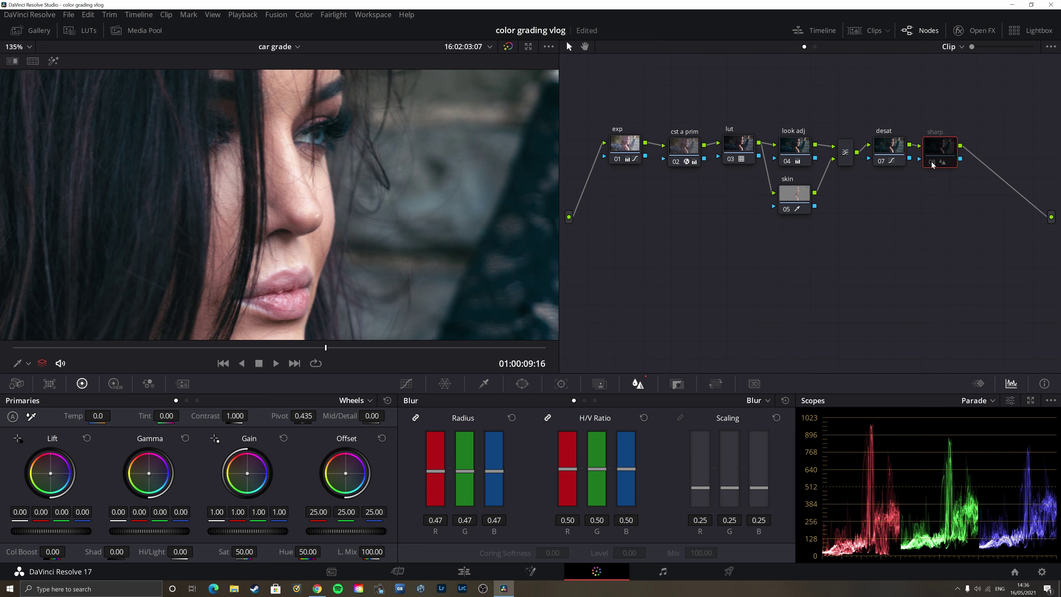
Step: Re-enable sharp node 08, reposition the viewer image, and play the clip to review the grade
{"action": "left_click", "coordinate": [932, 165]}
{"action": "scroll", "coordinate": [214, 252], "scroll_direction": "down", "scroll_amount": 2}
{"action": "scroll", "coordinate": [215, 248], "scroll_direction": "down", "scroll_amount": 2}
{"action": "scroll", "coordinate": [214, 247], "scroll_direction": "down", "scroll_amount": 1}
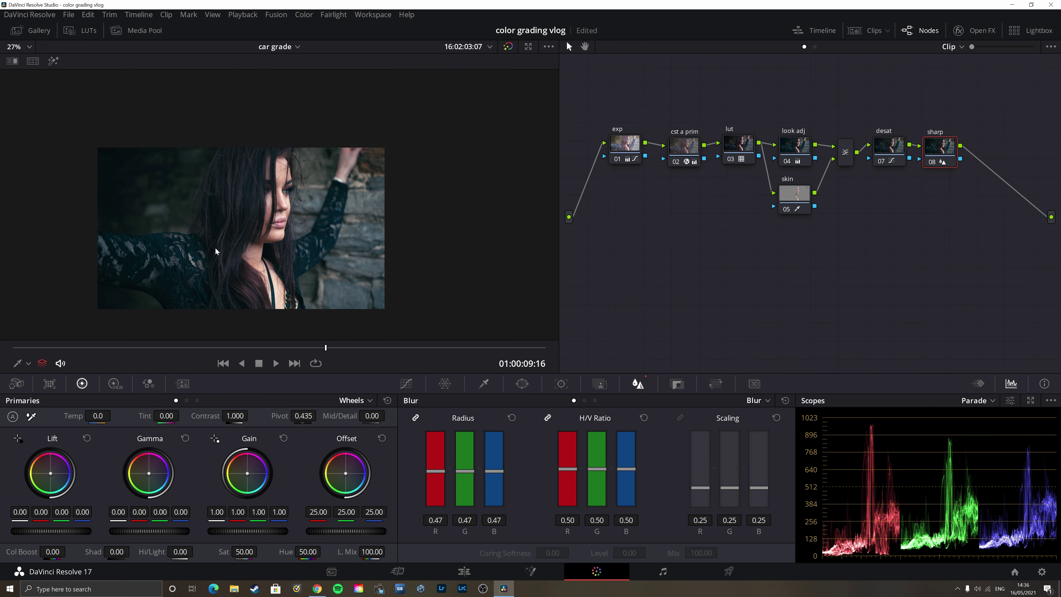
{"action": "mouse_move", "coordinate": [216, 242]}
{"action": "left_mouse_down"}
{"action": "mouse_move", "coordinate": [252, 182]}
{"action": "mouse_move", "coordinate": [312, 195]}
{"action": "left_mouse_up"}
{"action": "scroll", "coordinate": [267, 205], "scroll_direction": "up", "scroll_amount": 1}
{"action": "scroll", "coordinate": [311, 195], "scroll_direction": "down", "scroll_amount": 1}
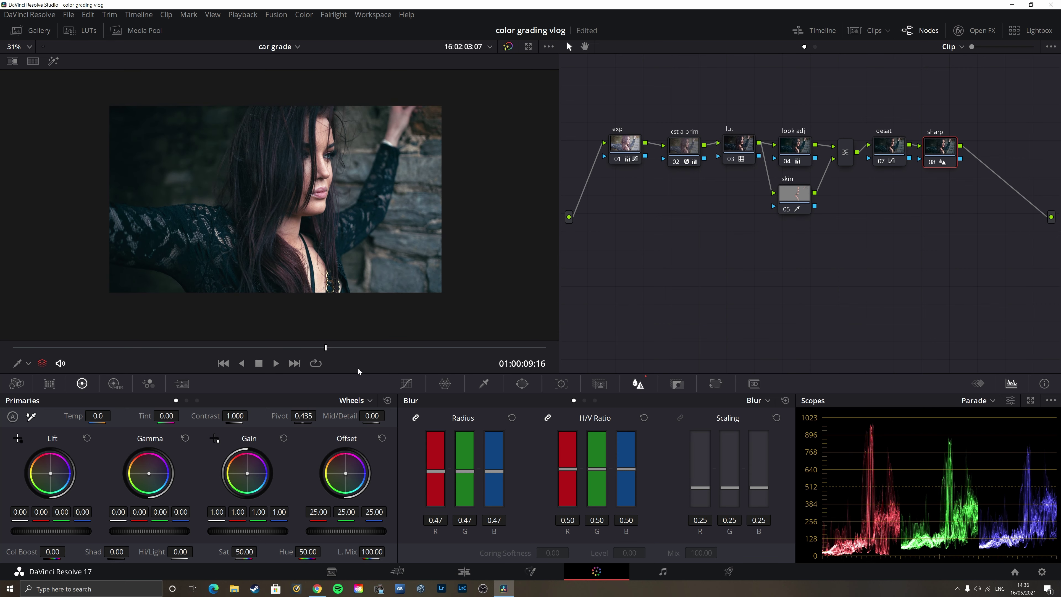
{"action": "key", "text": "space"}
{"action": "scroll", "coordinate": [310, 200], "scroll_direction": "down", "scroll_amount": 1}
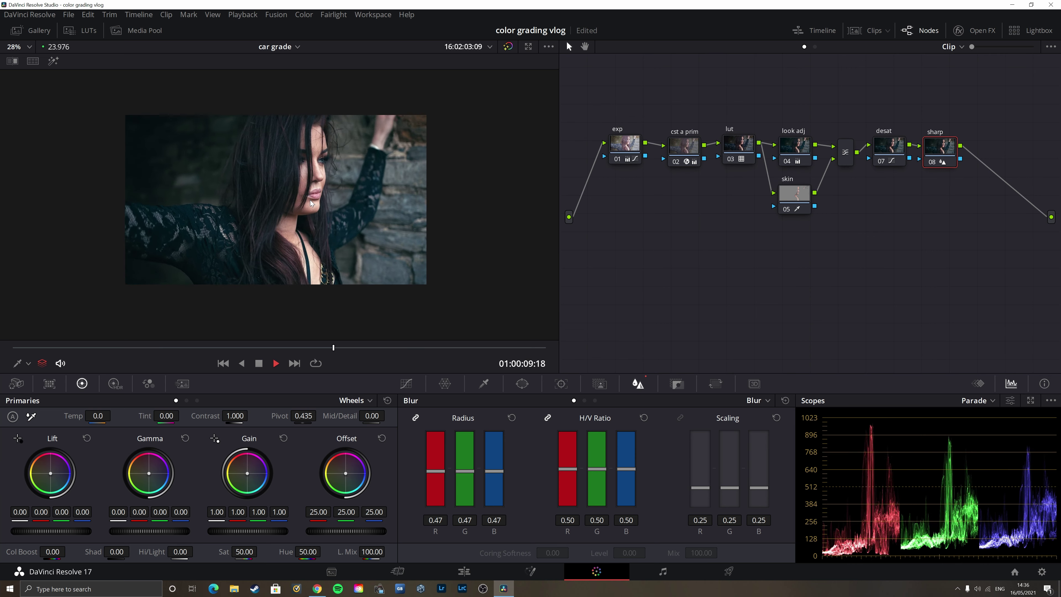
{"action": "key", "text": "space"}
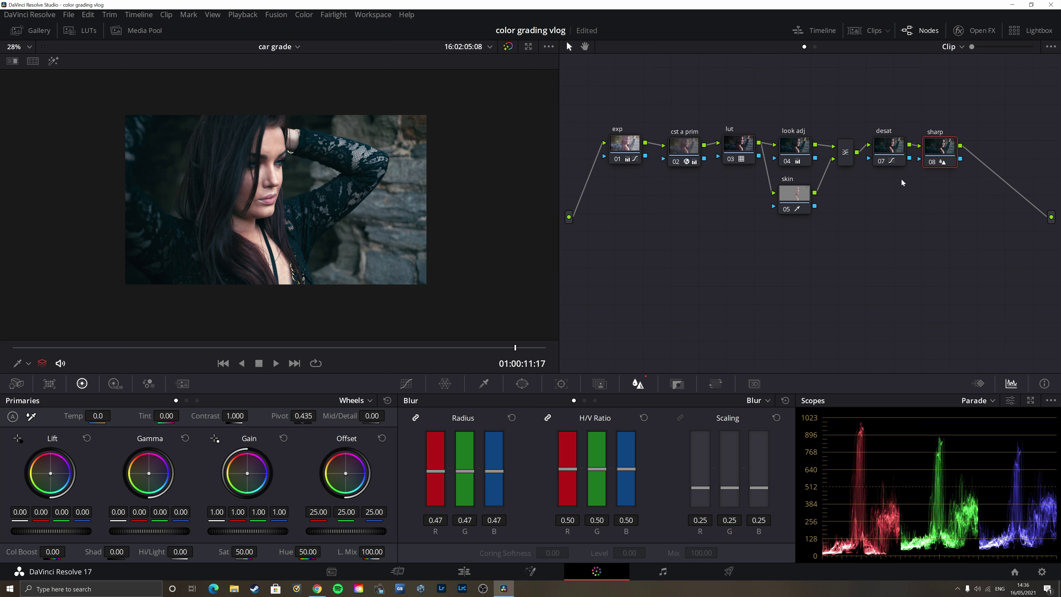
Step: Nudge the sharp node slightly upward in the node graph and save the project with Ctrl+S
{"action": "left_click", "coordinate": [929, 152]}
{"action": "left_click_drag", "start_coordinate": [929, 150], "coordinate": [931, 148]}
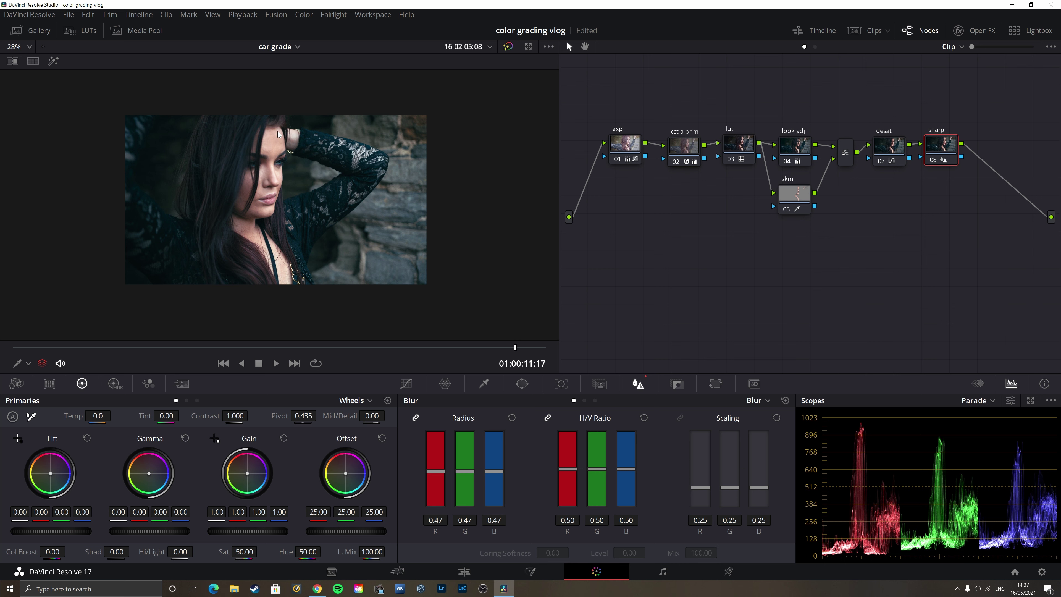
{"action": "key", "text": "ctrl+s"}
Step: Select clip 05 in the Clips strip and copy clip 02's eight-node grade onto it, then compare with the original
{"action": "left_click", "coordinate": [865, 31]}
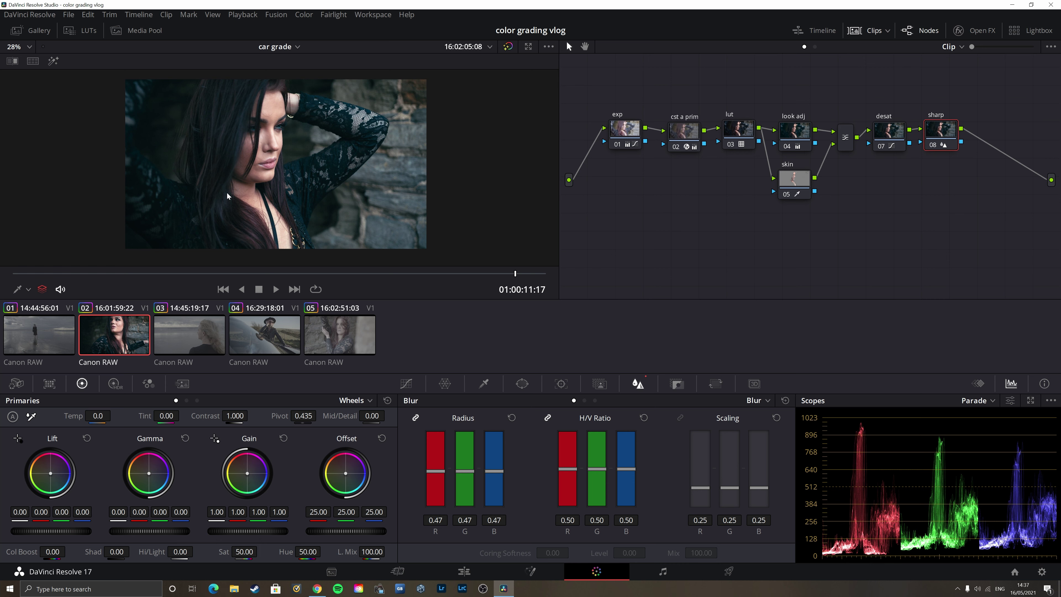
{"action": "left_click", "coordinate": [350, 342]}
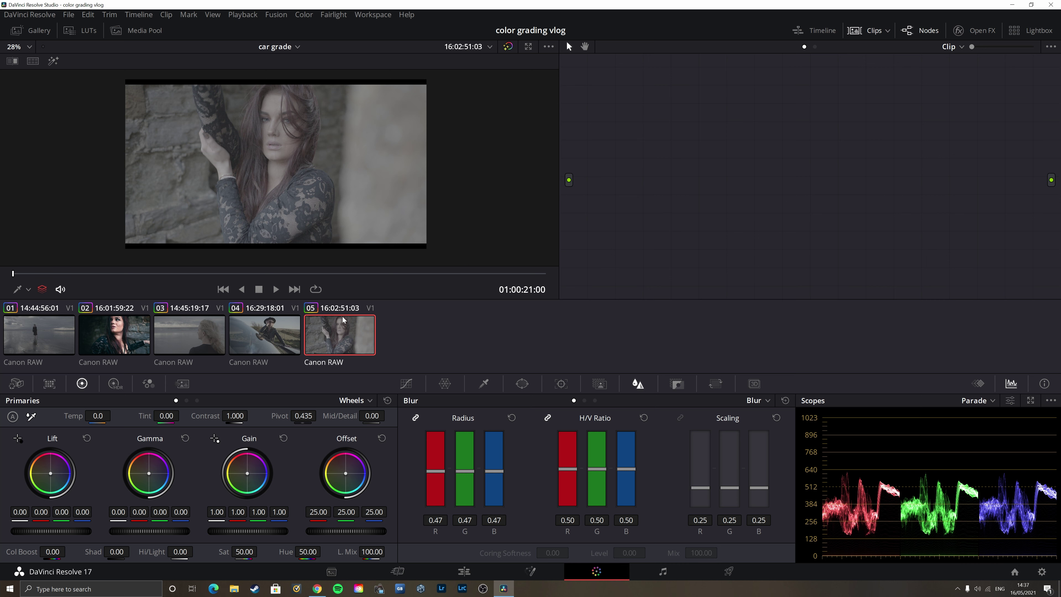
{"action": "middle_click", "coordinate": [118, 334]}
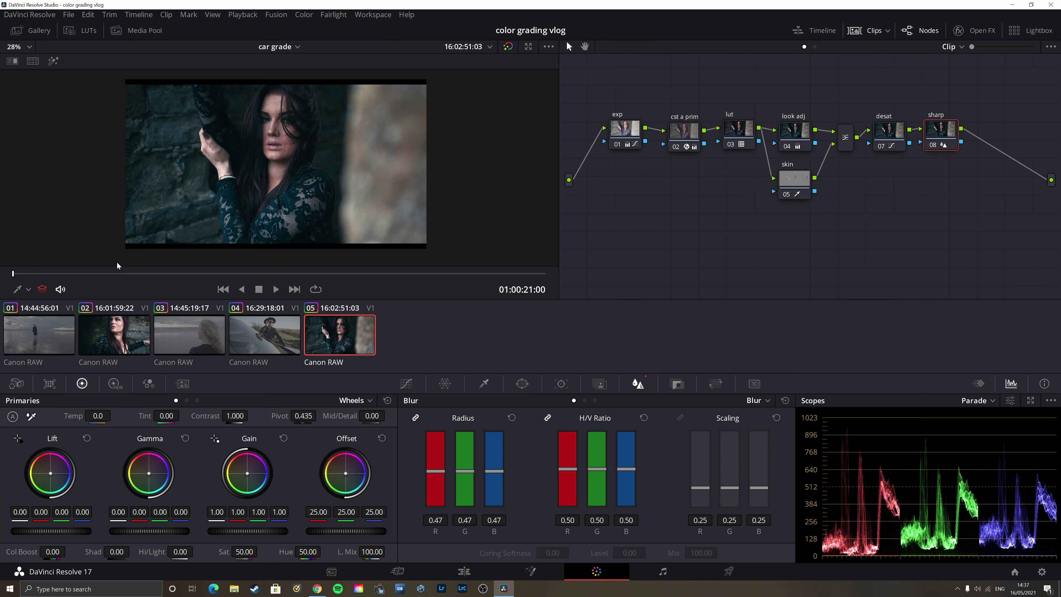
{"action": "key", "text": "shift+d"}
{"action": "key", "text": "shift+d"}
Step: On clip 05's exp node, drag the Custom curve's top-right point left to brighten the highlights
{"action": "left_click", "coordinate": [627, 133]}
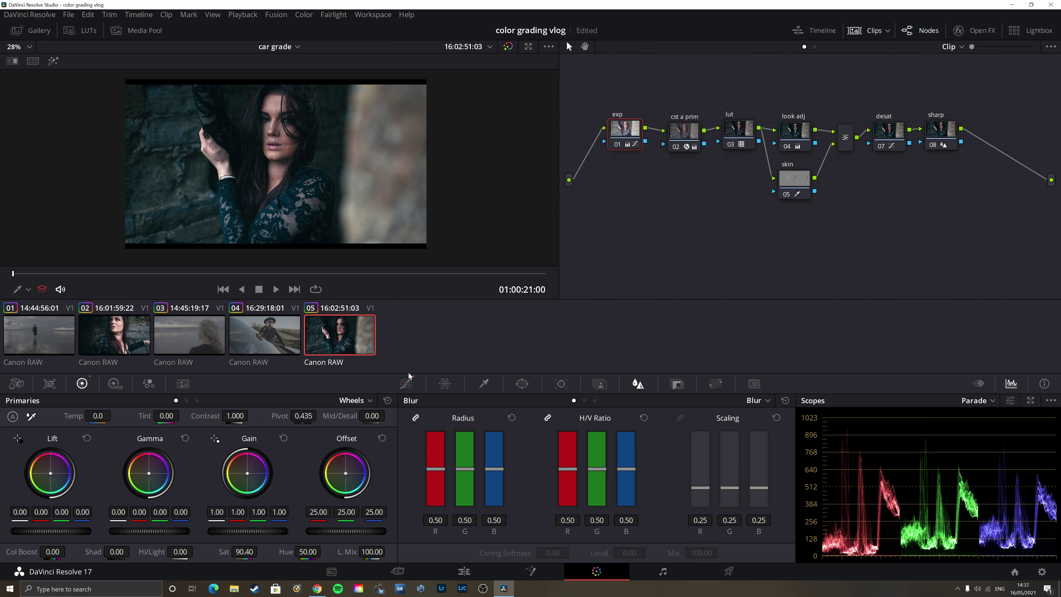
{"action": "left_click", "coordinate": [407, 381]}
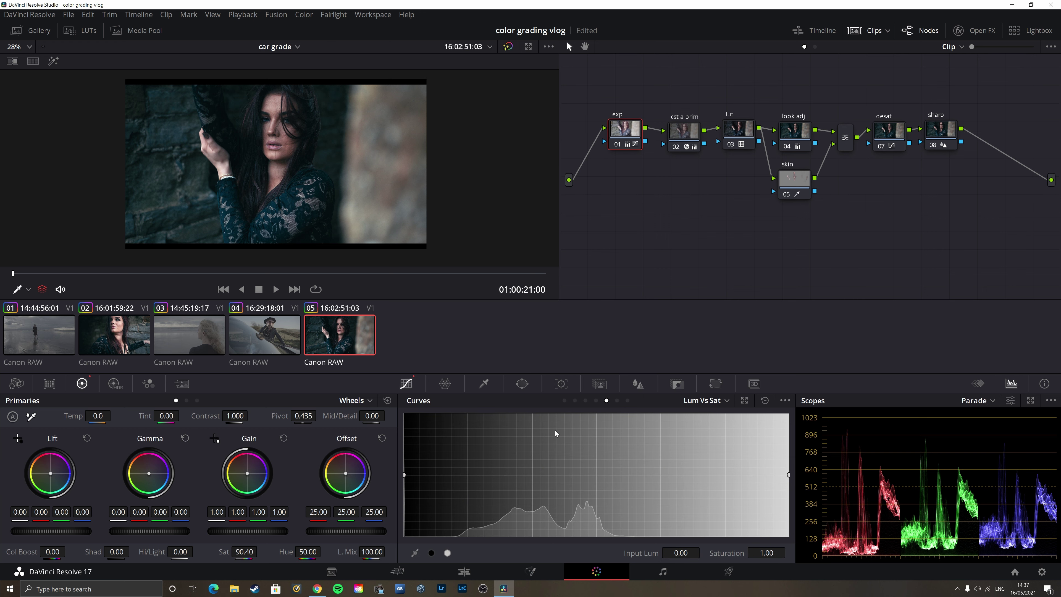
{"action": "left_click", "coordinate": [564, 400]}
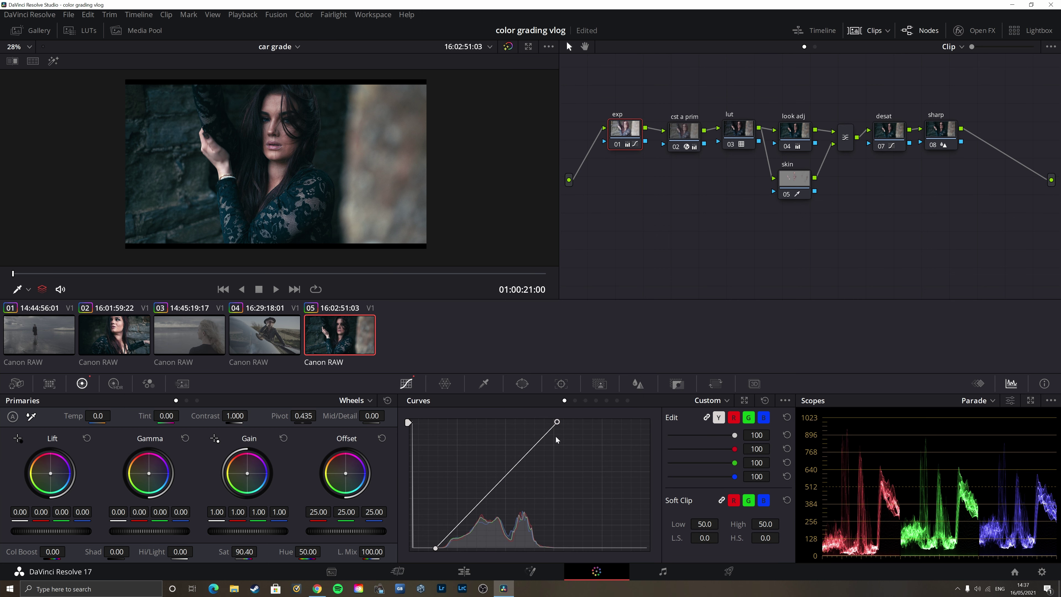
{"action": "left_click_drag", "start_coordinate": [558, 422], "coordinate": [549, 423]}
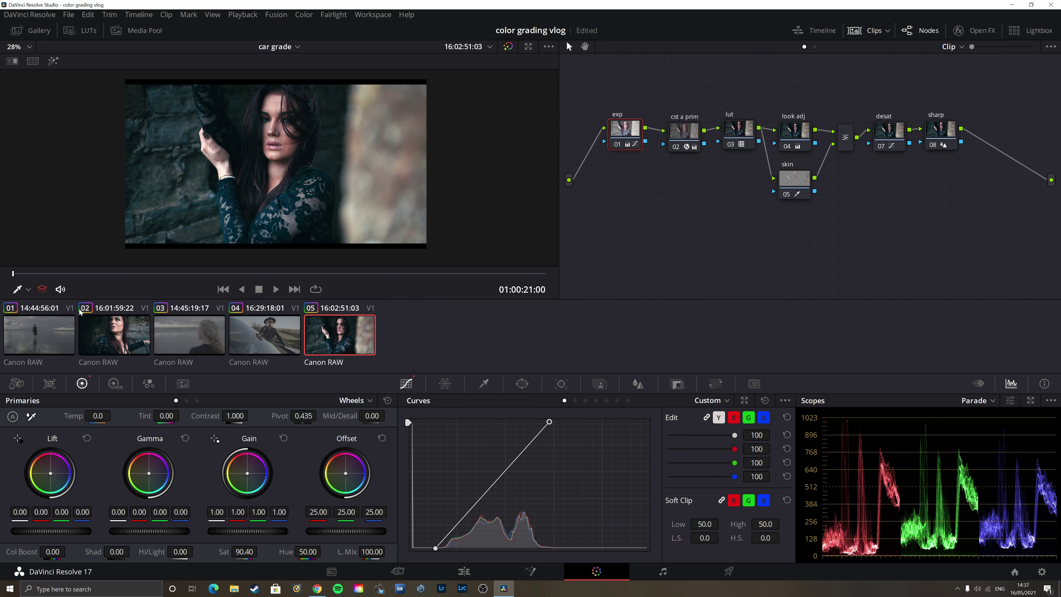
Step: Compare clip 05 against clip 02, play it back, and select clips 01 to 04
{"action": "left_click", "coordinate": [126, 339]}
{"action": "left_click", "coordinate": [339, 334]}
{"action": "key", "text": "space"}
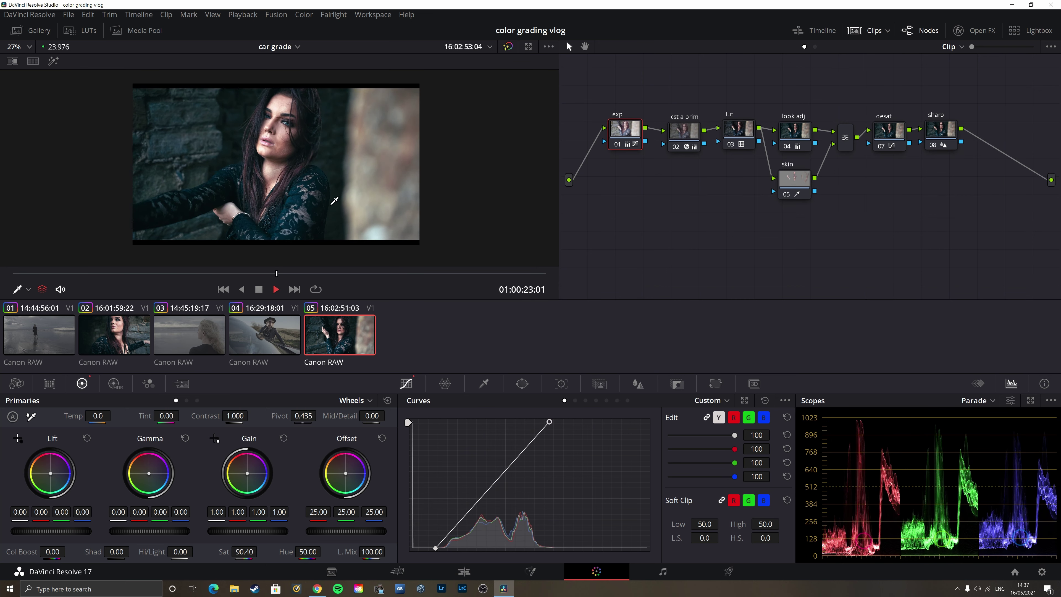
{"action": "key", "text": "space"}
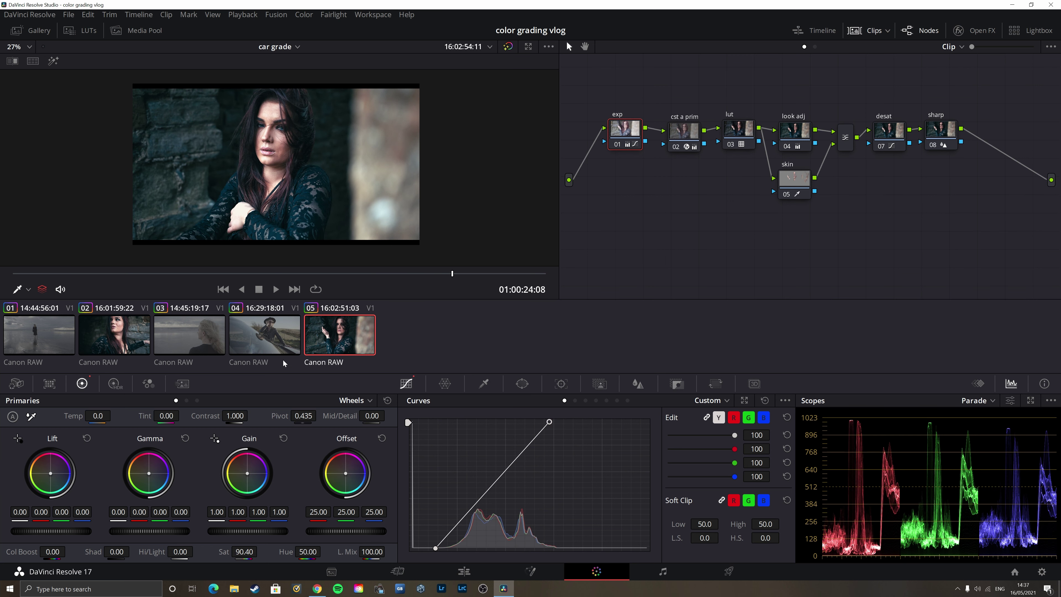
{"action": "left_click_drag", "start_coordinate": [261, 342], "coordinate": [52, 345]}
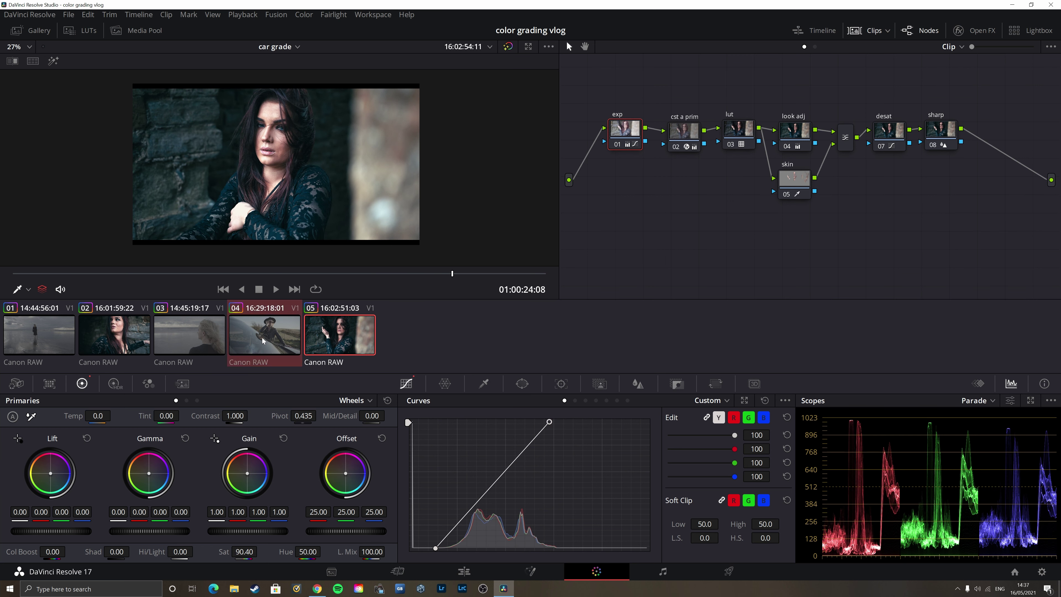
Step: Copy clip 02's grade onto clips 01–04 and clip 05, then ease clip 05's curve white point slightly
{"action": "middle_click", "coordinate": [119, 328]}
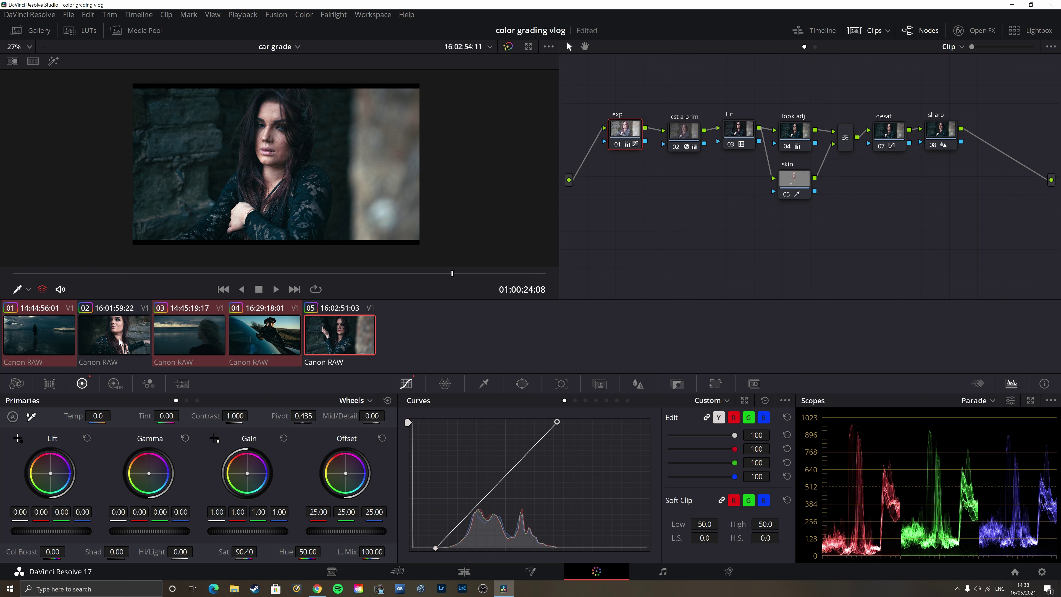
{"action": "middle_click", "coordinate": [121, 334]}
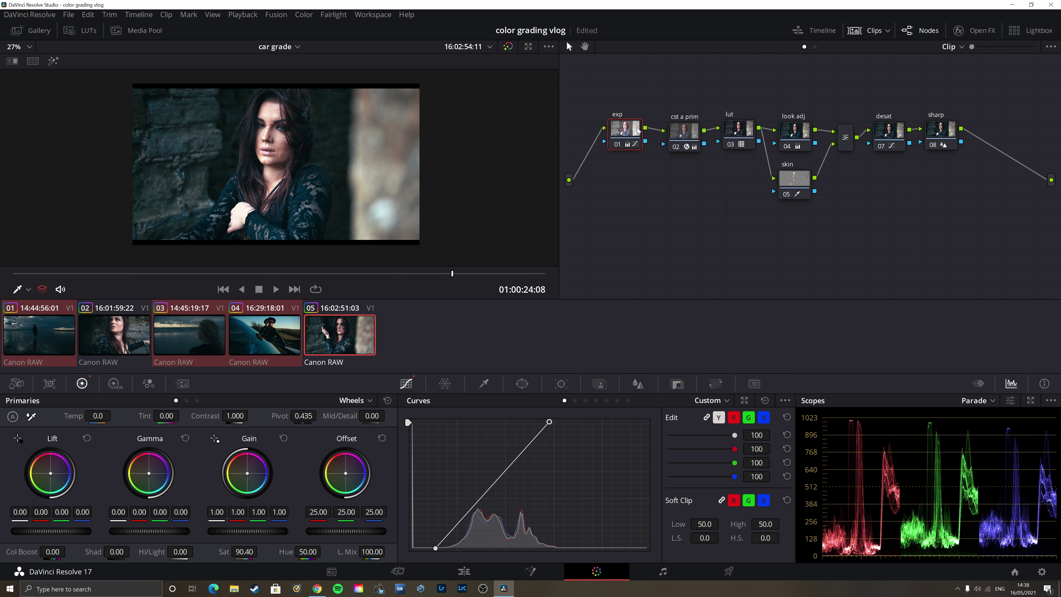
{"action": "left_click", "coordinate": [294, 341]}
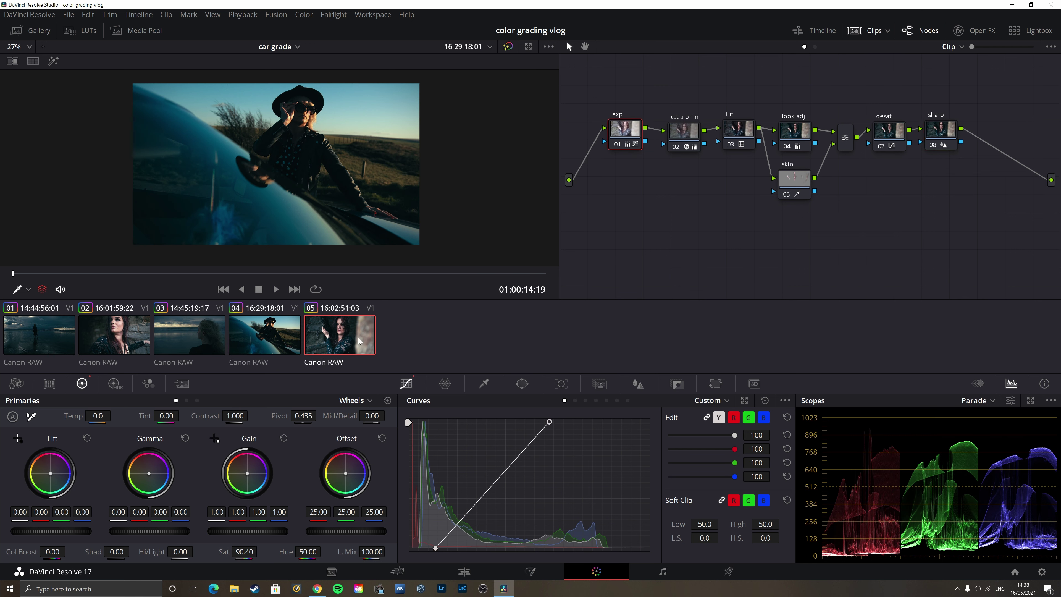
{"action": "left_click", "coordinate": [355, 332]}
{"action": "left_click_drag", "start_coordinate": [549, 423], "coordinate": [551, 421]}
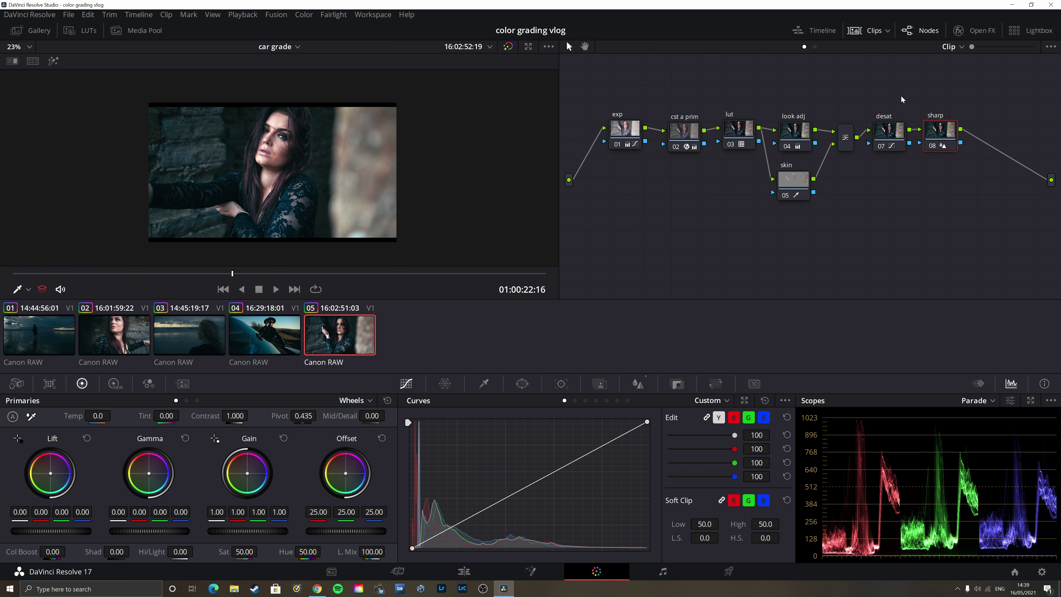
Step: Add serial node 09 below the chain and give it a Circle window with no edge softness
{"action": "key", "text": "alt+s"}
{"action": "left_click_drag", "start_coordinate": [905, 209], "coordinate": [615, 233]}
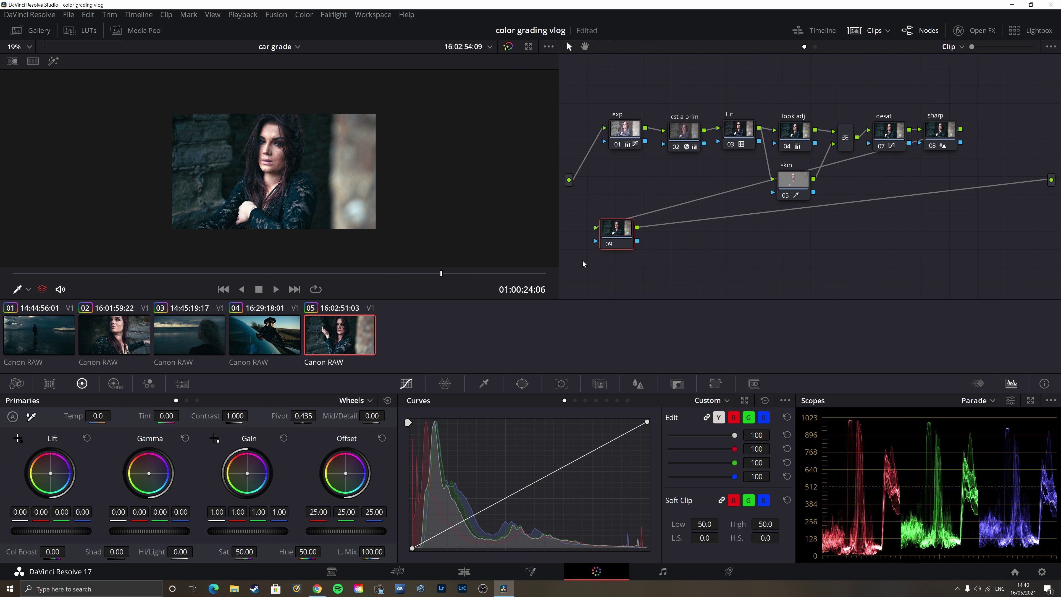
{"action": "left_click", "coordinate": [522, 384]}
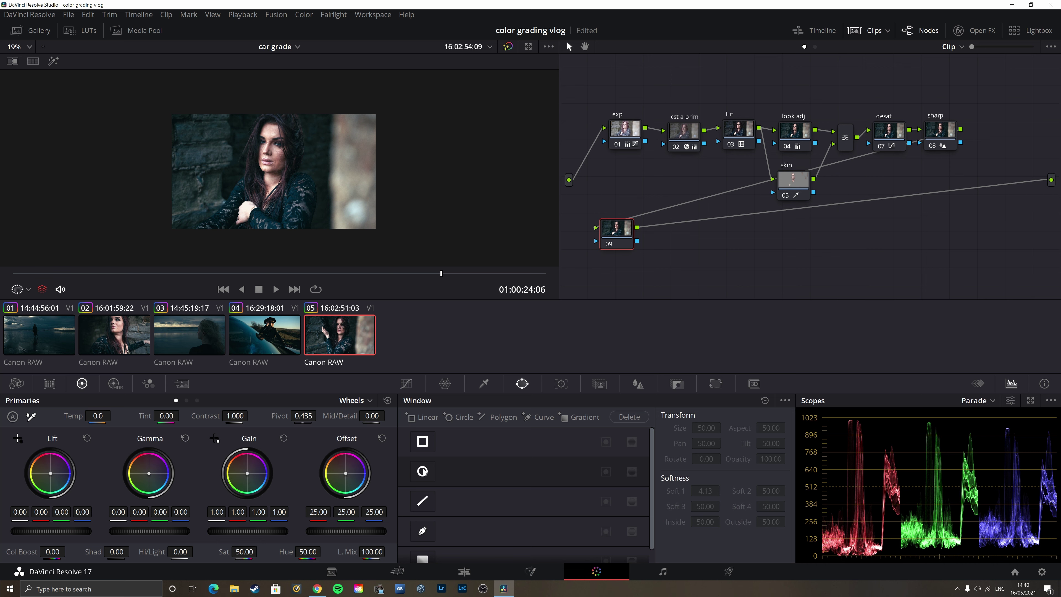
{"action": "left_click", "coordinate": [422, 471]}
{"action": "scroll", "coordinate": [278, 178], "scroll_direction": "up", "scroll_amount": 1}
{"action": "scroll", "coordinate": [279, 179], "scroll_direction": "up", "scroll_amount": 1}
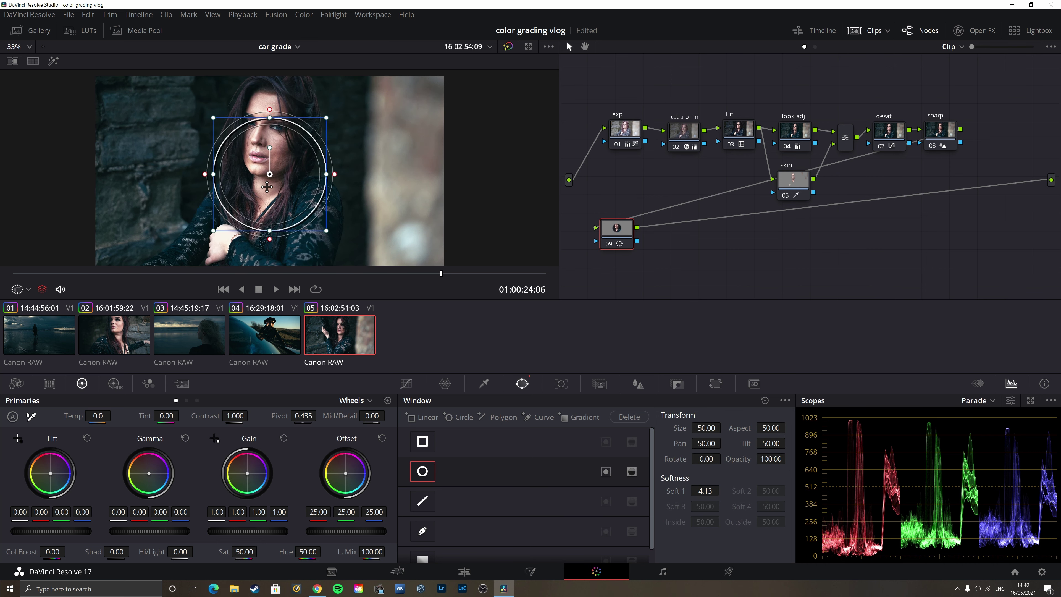
{"action": "left_click_drag", "start_coordinate": [340, 177], "coordinate": [349, 180]}
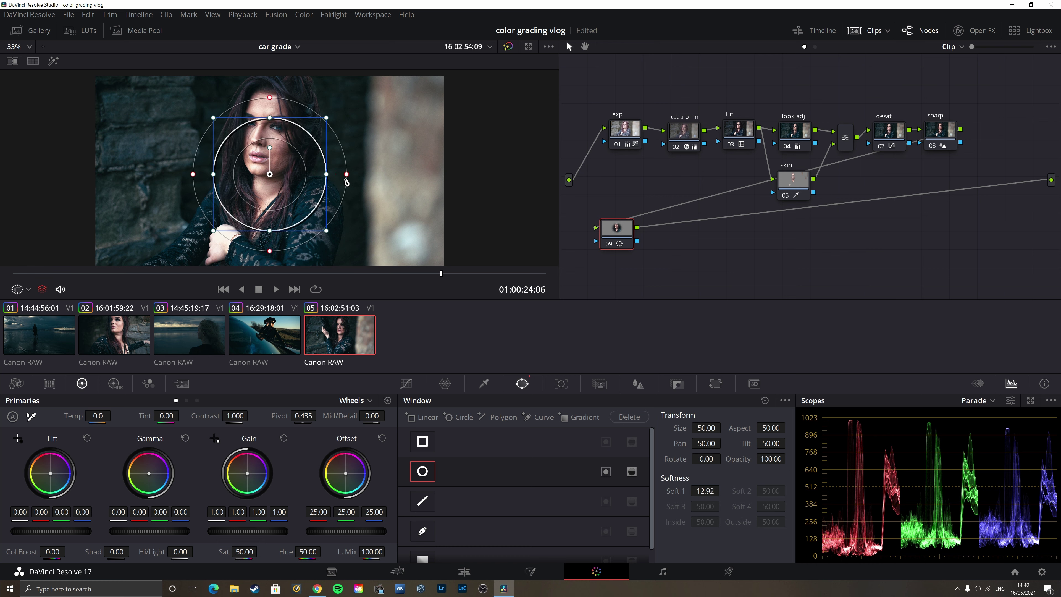
{"action": "left_click_drag", "start_coordinate": [349, 181], "coordinate": [330, 181]}
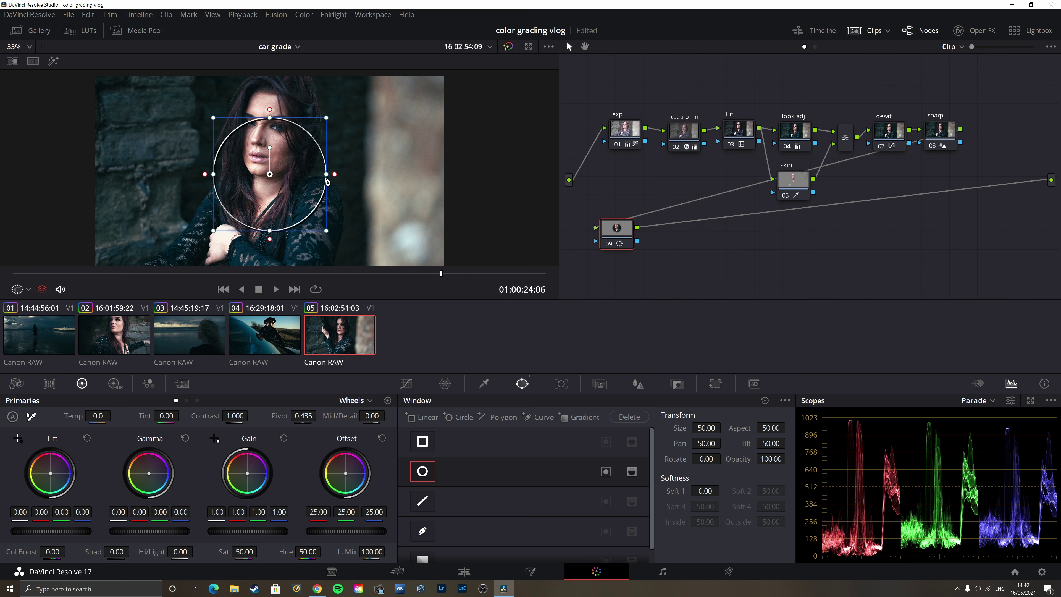
Step: Try a darkening curve point inside the circle, then remove it to straighten the curve
{"action": "left_click", "coordinate": [406, 383]}
{"action": "mouse_move", "coordinate": [516, 495]}
{"action": "left_mouse_down"}
{"action": "mouse_move", "coordinate": [544, 525]}
{"action": "mouse_move", "coordinate": [541, 510]}
{"action": "left_mouse_up"}
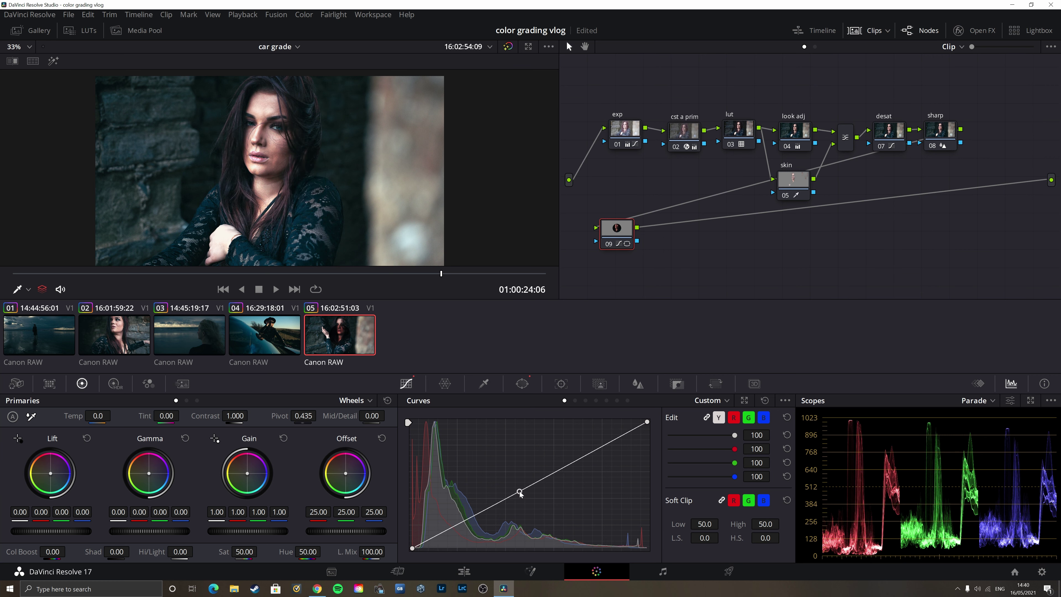
{"action": "right_click", "coordinate": [540, 508]}
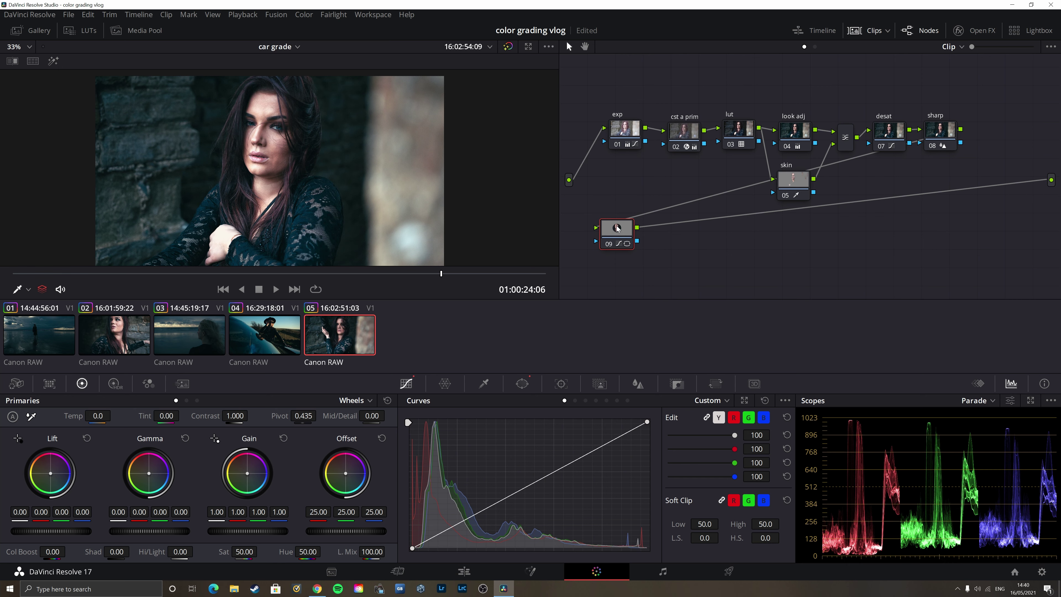
{"action": "scroll", "coordinate": [160, 237], "scroll_direction": "down", "scroll_amount": 2}
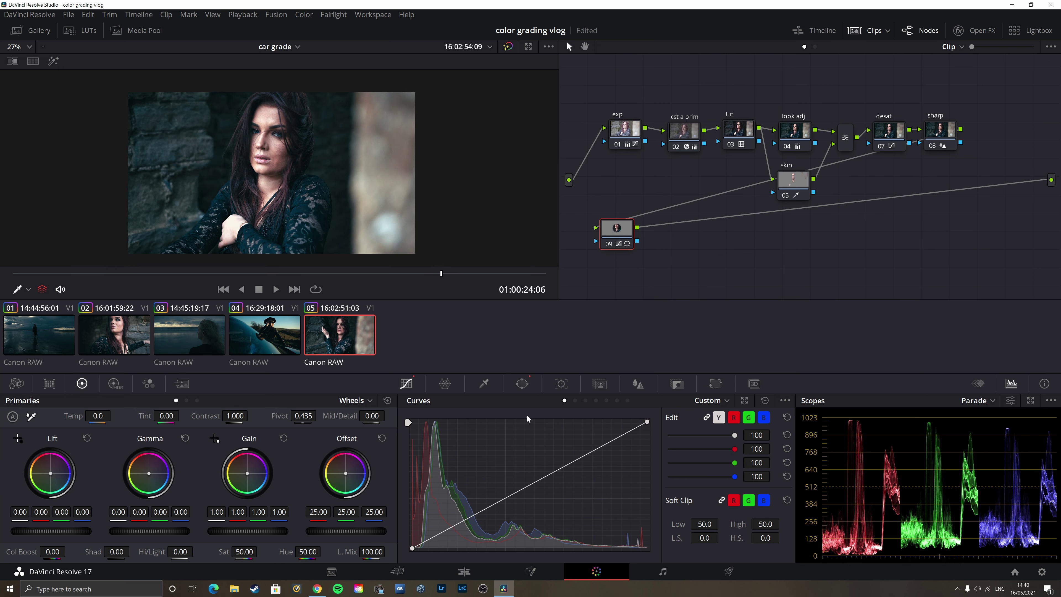
Step: Feather and reshape node 09's circle into a face-framing oval: Size 54.46, Pan 48.73, Tilt 52.43, softness 11.02
{"action": "left_click", "coordinate": [522, 383]}
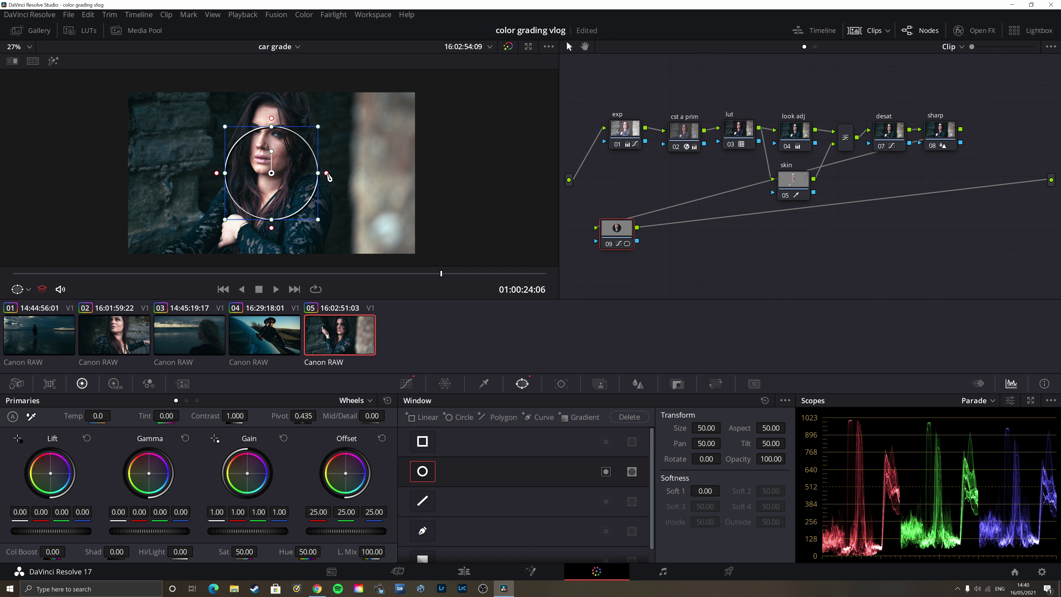
{"action": "left_click_drag", "start_coordinate": [327, 174], "coordinate": [335, 175]}
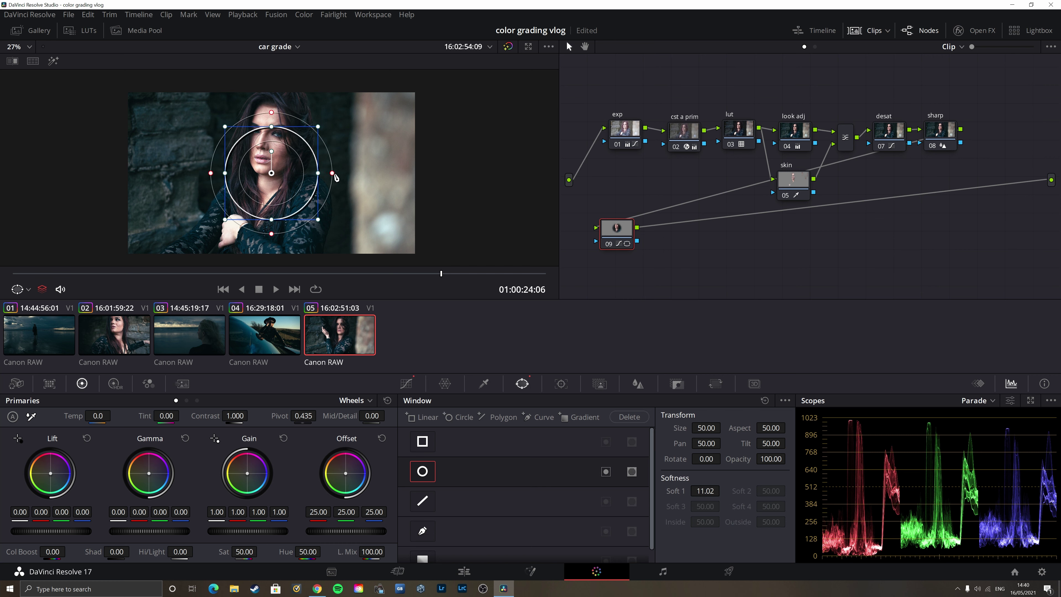
{"action": "left_click_drag", "start_coordinate": [320, 178], "coordinate": [379, 180]}
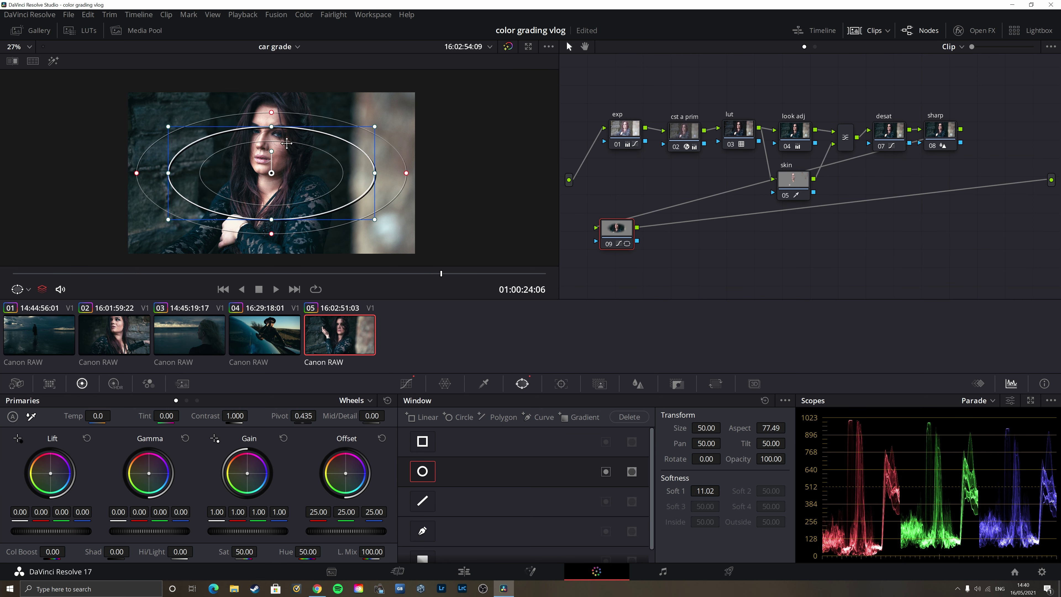
{"action": "left_click_drag", "start_coordinate": [278, 127], "coordinate": [278, 110]}
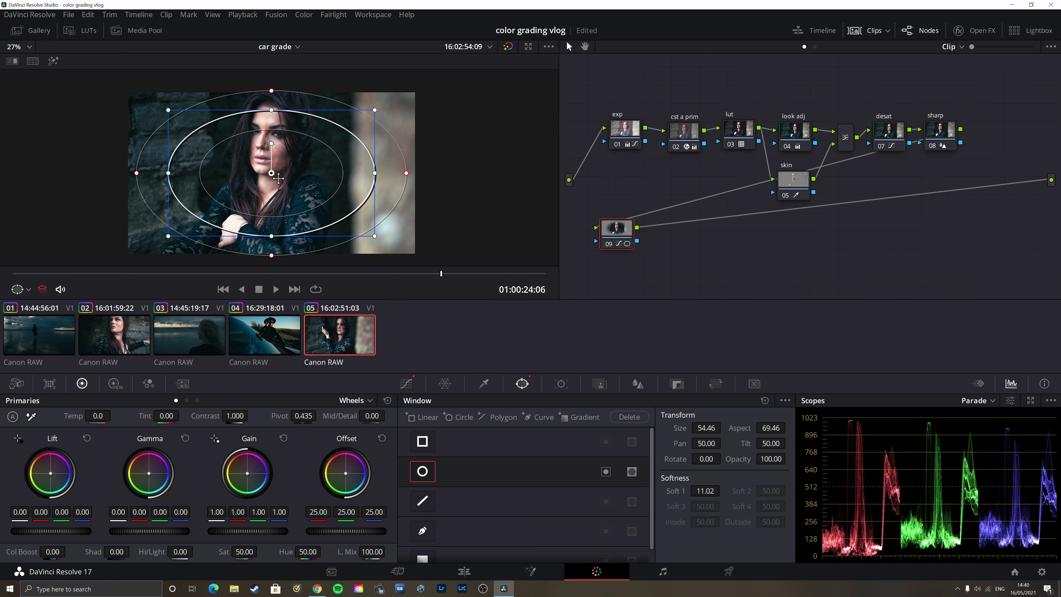
{"action": "left_click_drag", "start_coordinate": [278, 178], "coordinate": [277, 165]}
{"action": "left_click_drag", "start_coordinate": [171, 169], "coordinate": [195, 168]}
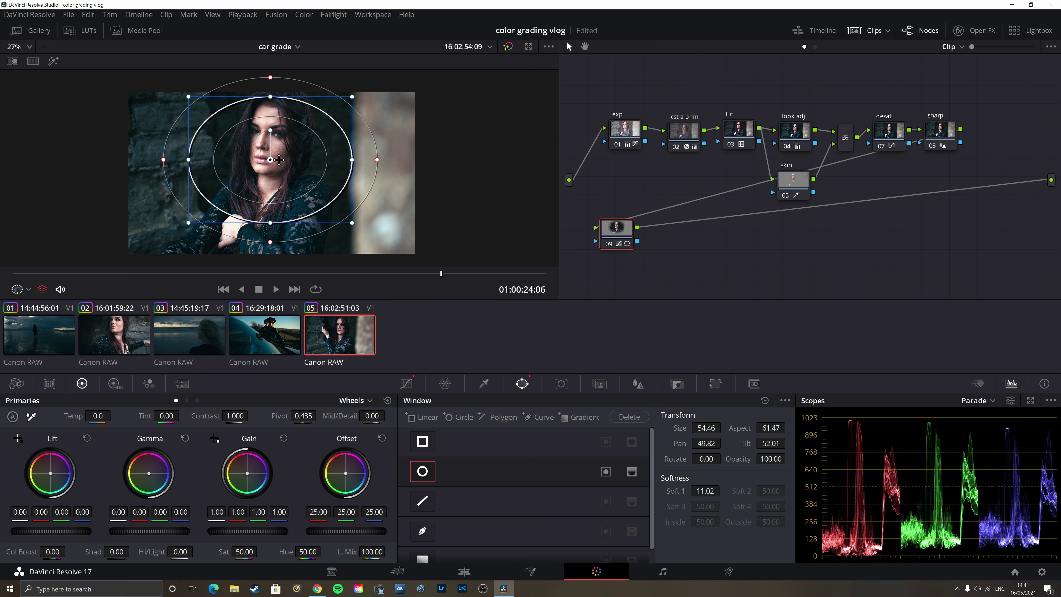
{"action": "left_click_drag", "start_coordinate": [279, 160], "coordinate": [279, 158]}
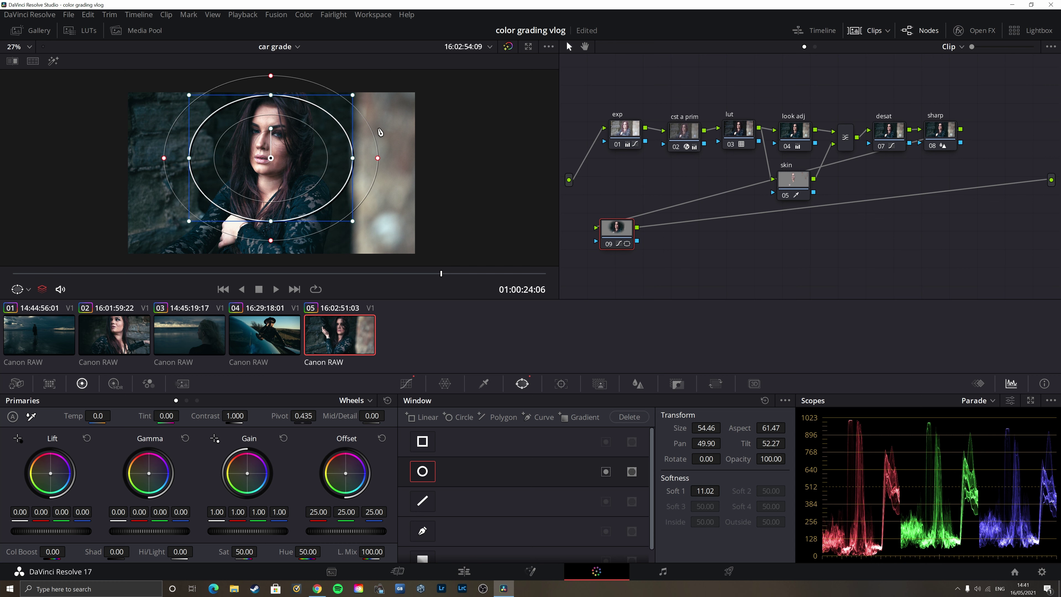
{"action": "left_click_drag", "start_coordinate": [277, 166], "coordinate": [272, 163]}
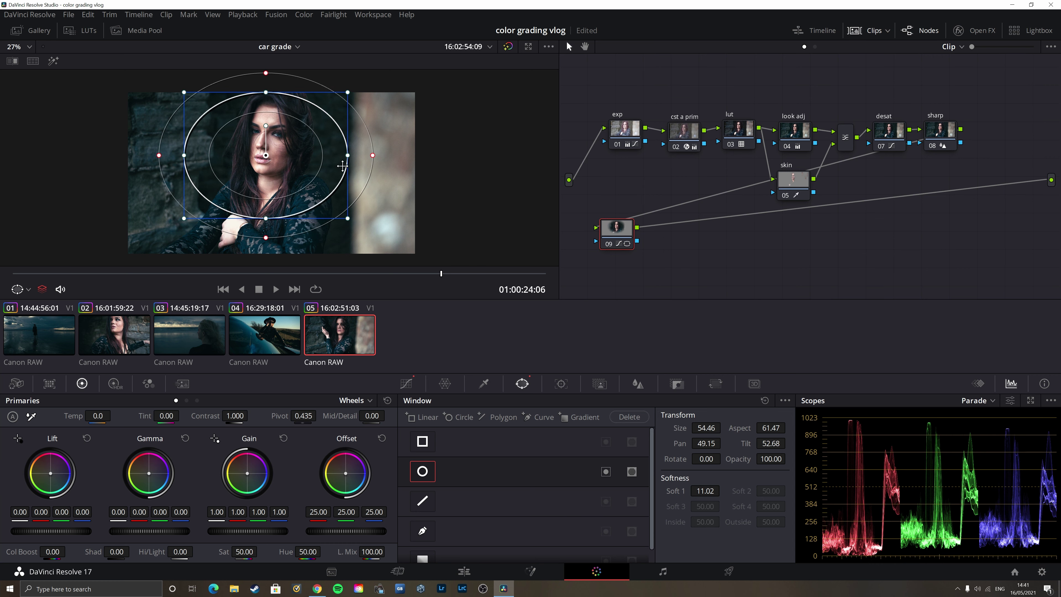
{"action": "left_click_drag", "start_coordinate": [353, 165], "coordinate": [344, 164]}
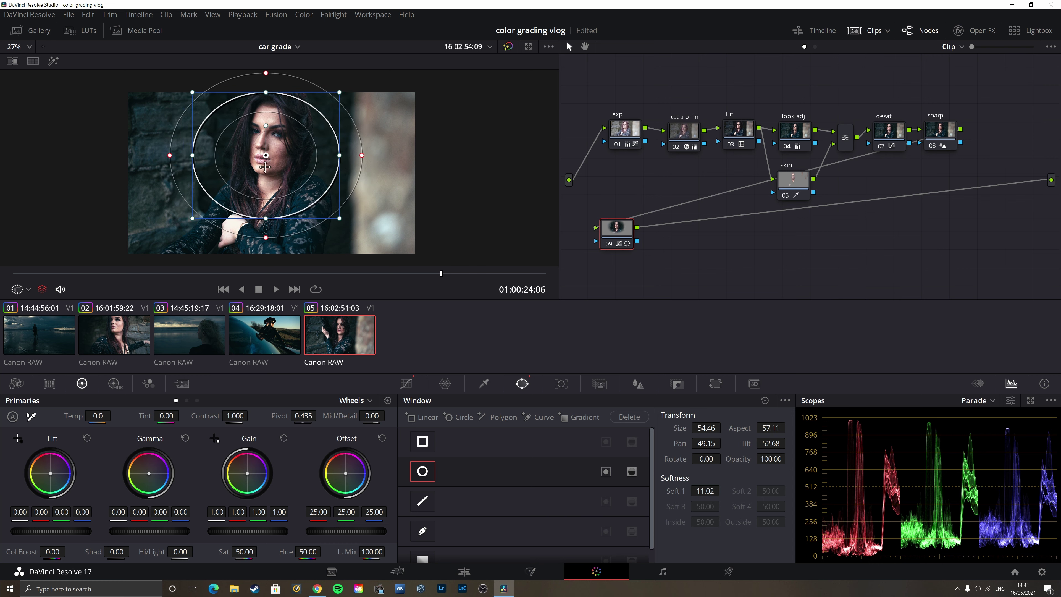
{"action": "left_click_drag", "start_coordinate": [276, 163], "coordinate": [273, 165]}
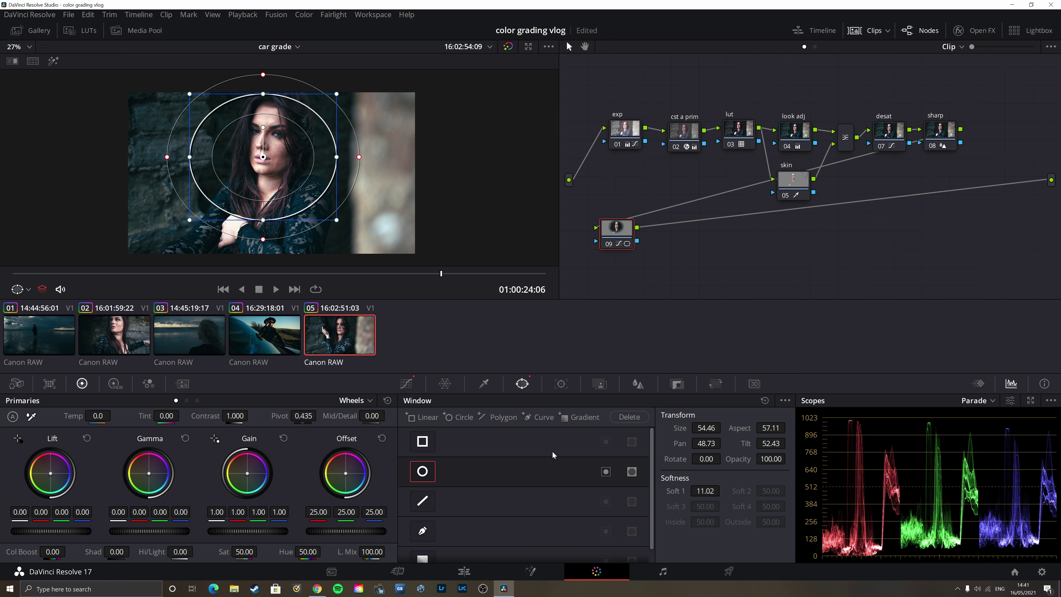
Step: Invert node 09's window, preview its isolated area, and pull the curve down to darken the surroundings
{"action": "left_click", "coordinate": [606, 471]}
{"action": "left_click", "coordinate": [53, 61]}
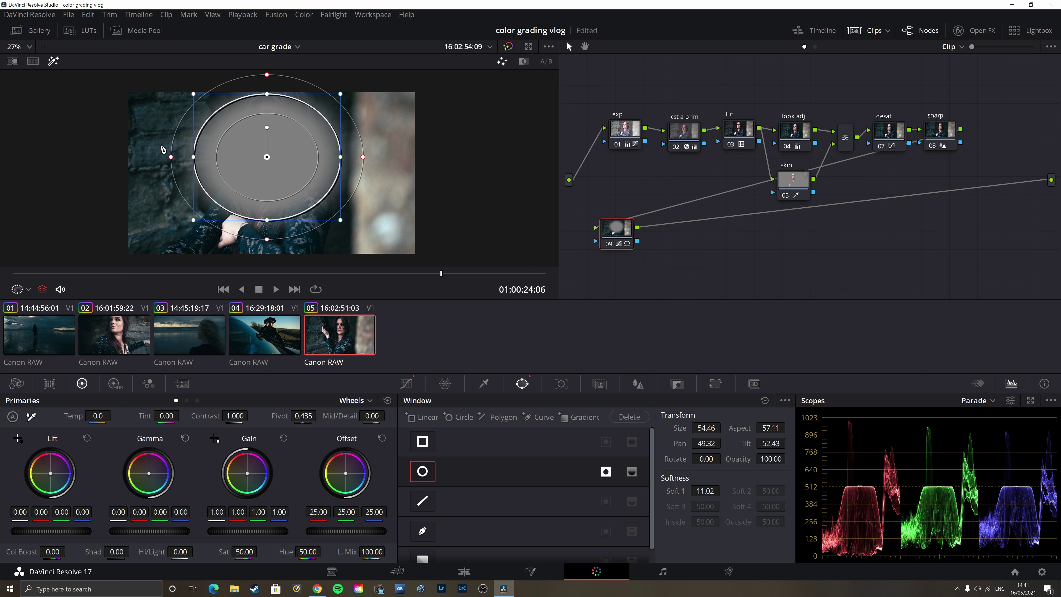
{"action": "left_click", "coordinate": [53, 61]}
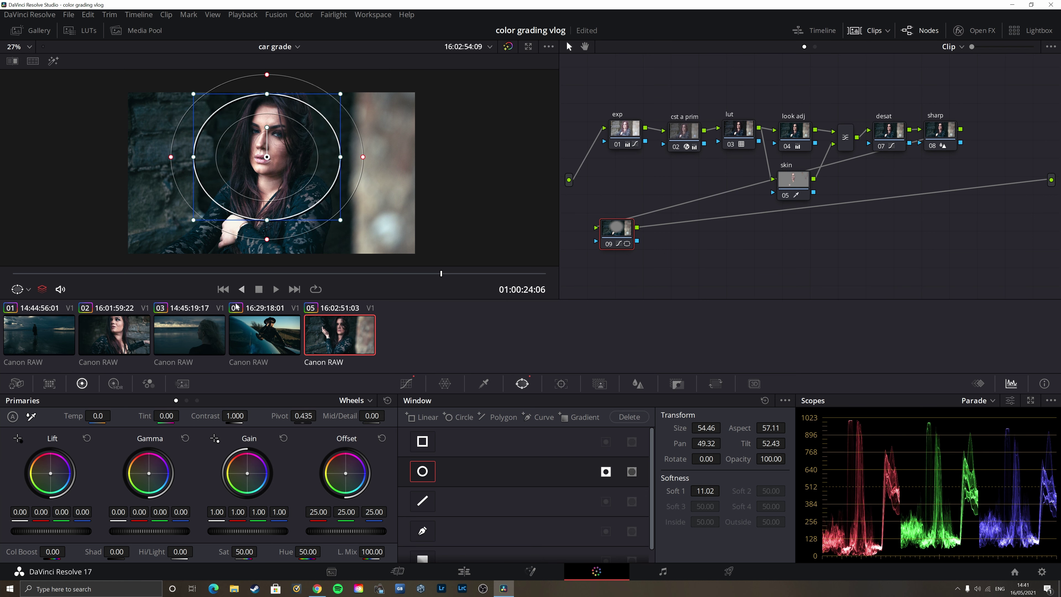
{"action": "left_click", "coordinate": [407, 383]}
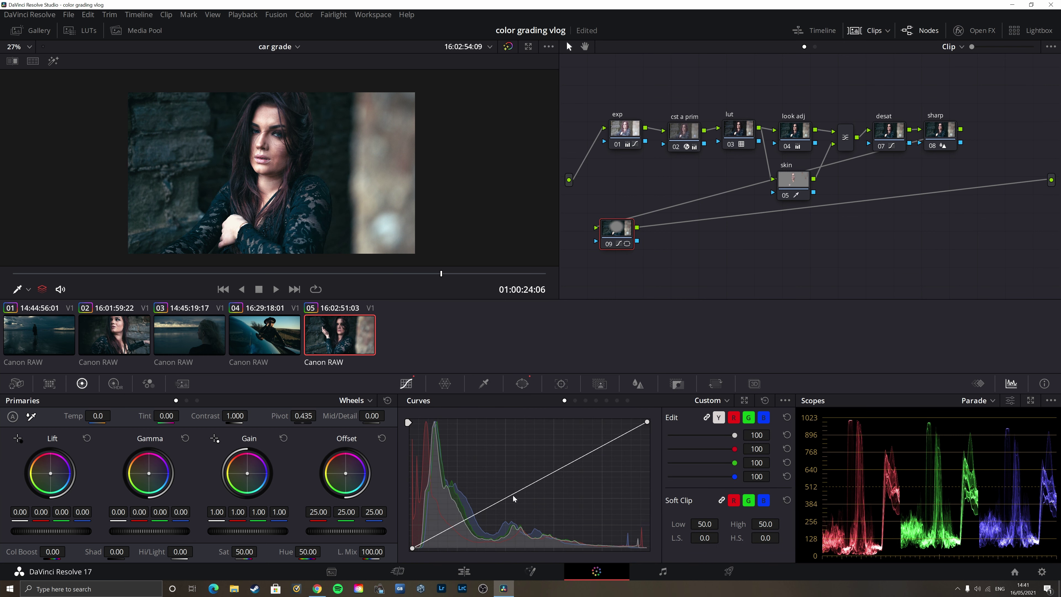
{"action": "left_click_drag", "start_coordinate": [515, 493], "coordinate": [529, 510]}
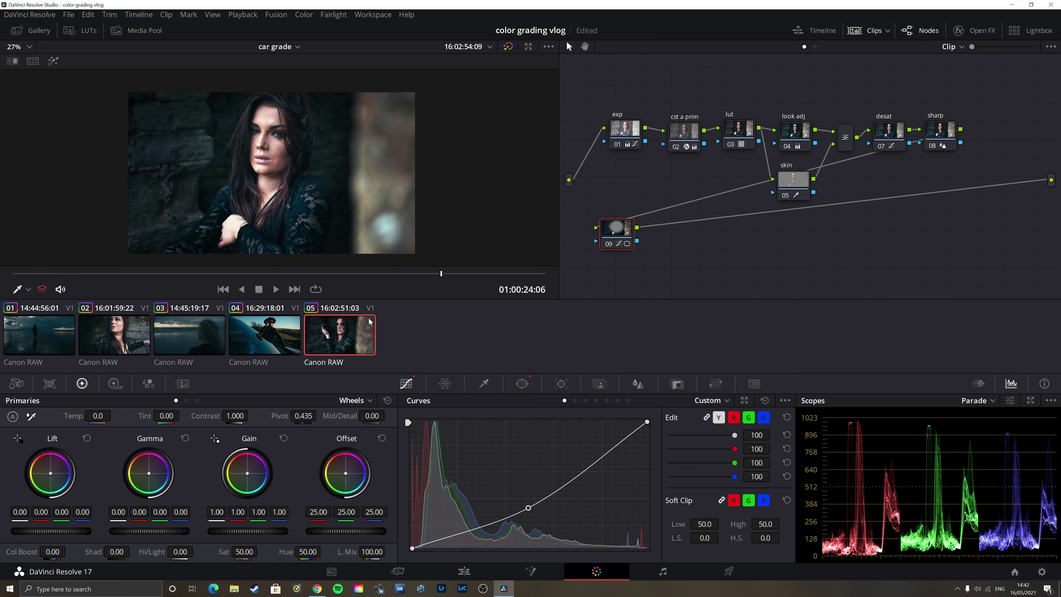
Step: Refine the window into a narrower, taller oval shifted left and recentred on the face
{"action": "left_click", "coordinate": [522, 384]}
{"action": "left_click_drag", "start_coordinate": [277, 165], "coordinate": [262, 163]}
{"action": "left_click_drag", "start_coordinate": [330, 156], "coordinate": [265, 164]}
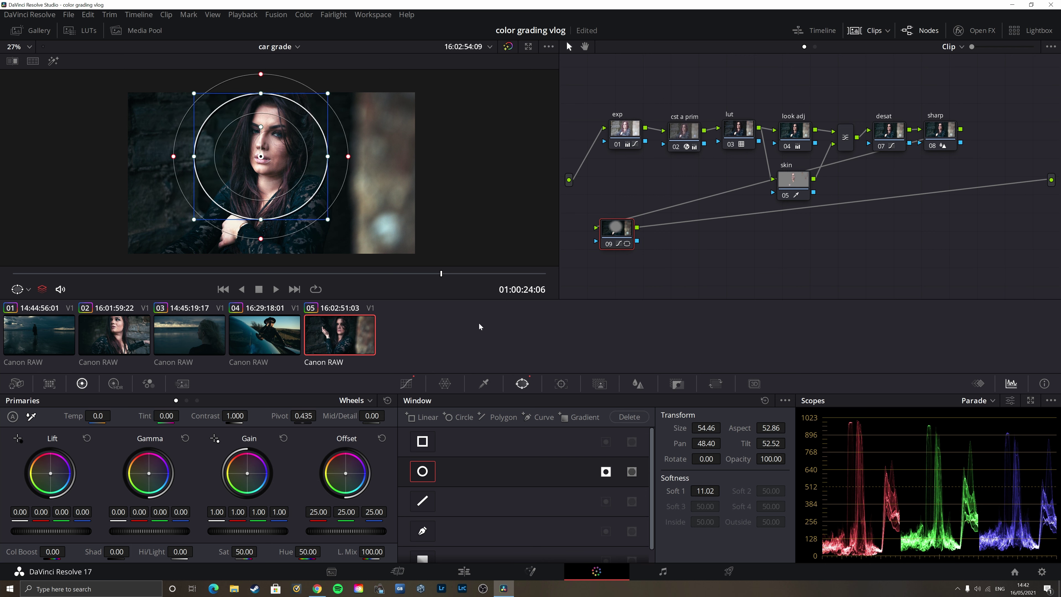
{"action": "left_click", "coordinate": [793, 181]}
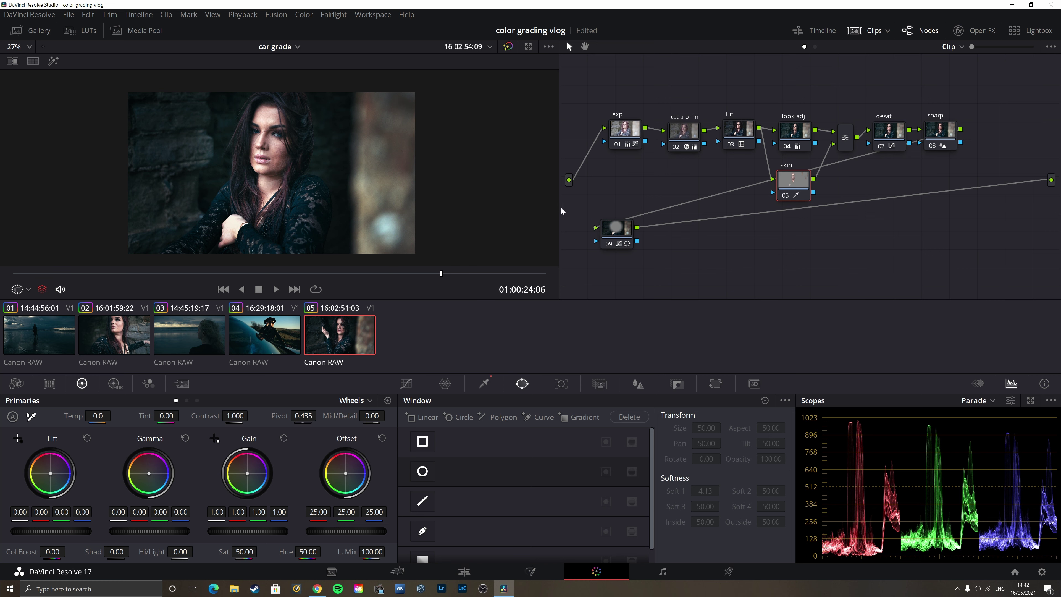
{"action": "left_click", "coordinate": [632, 237]}
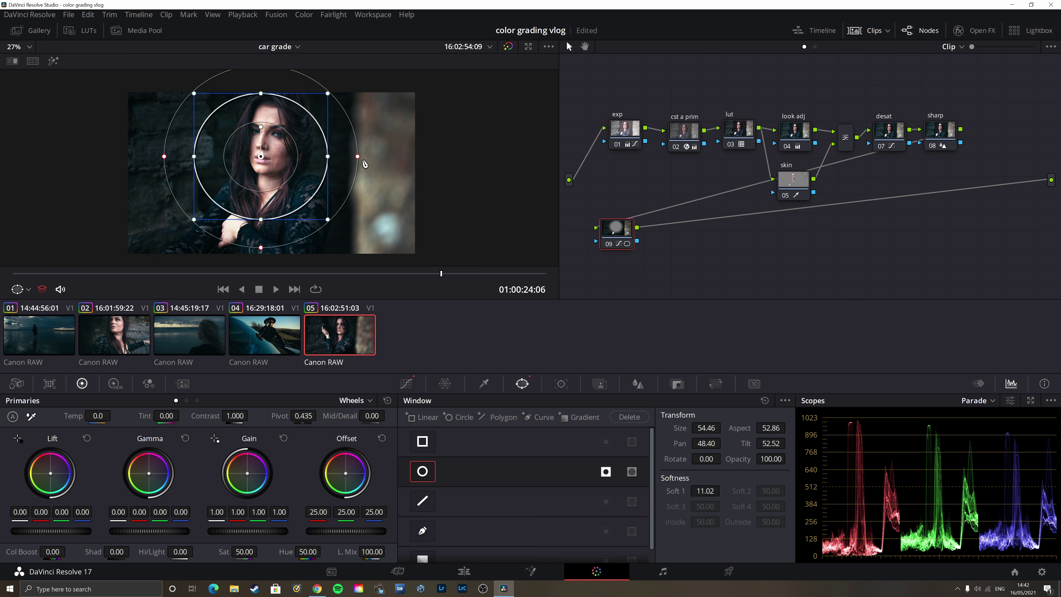
{"action": "left_click_drag", "start_coordinate": [261, 93], "coordinate": [260, 115]}
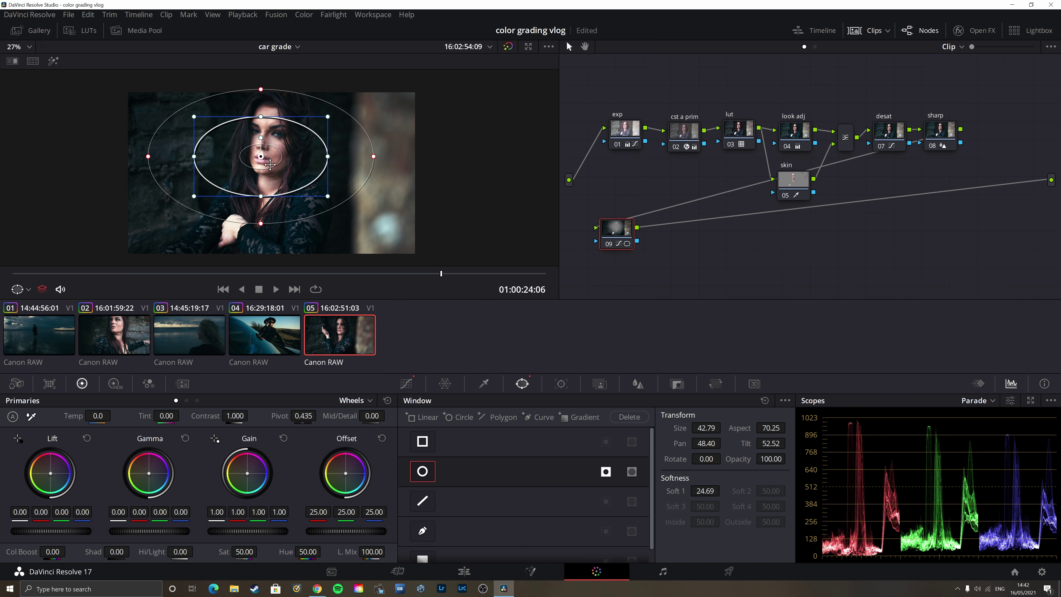
{"action": "mouse_move", "coordinate": [267, 159]}
{"action": "left_mouse_down"}
{"action": "mouse_move", "coordinate": [270, 148]}
{"action": "mouse_move", "coordinate": [317, 145]}
{"action": "mouse_move", "coordinate": [258, 151]}
{"action": "mouse_move", "coordinate": [270, 201]}
{"action": "left_mouse_up"}
{"action": "left_click_drag", "start_coordinate": [269, 147], "coordinate": [273, 148]}
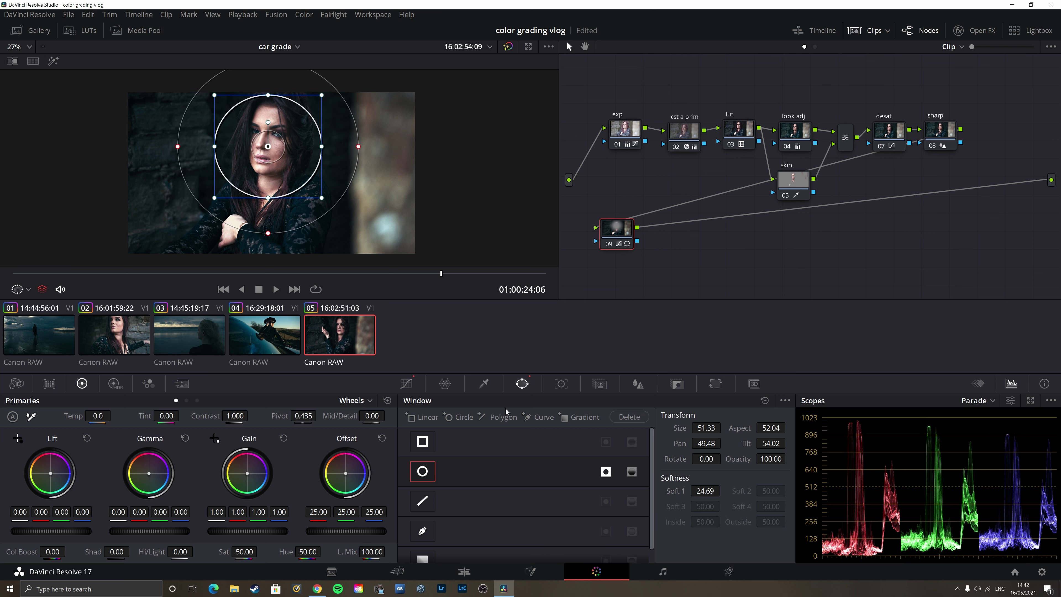
Step: Raise the curve point to soften the vignette, toggle node 09 to compare, and play back from earlier
{"action": "left_click", "coordinate": [406, 383]}
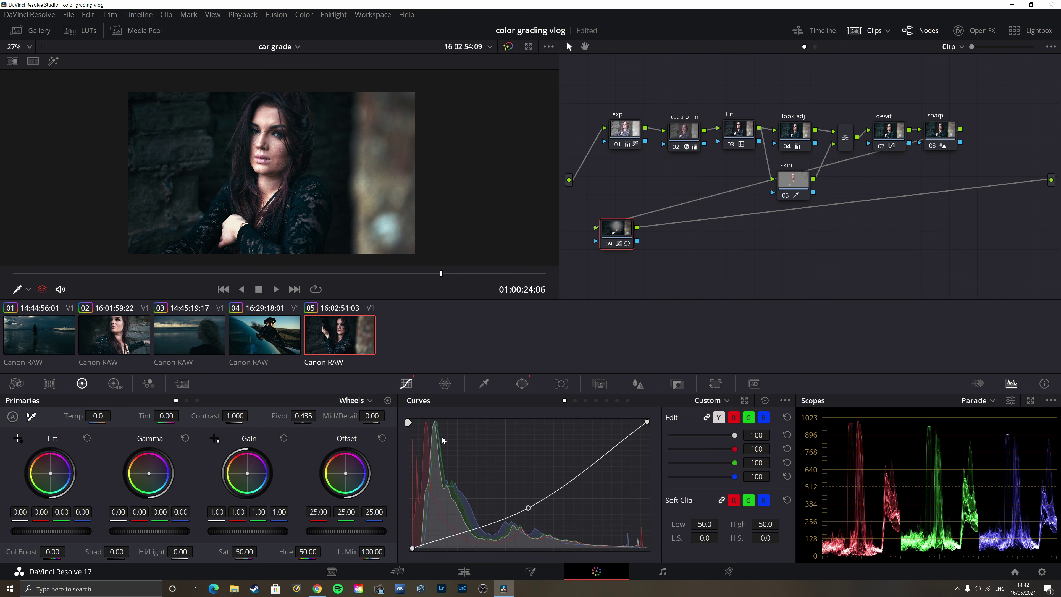
{"action": "left_click_drag", "start_coordinate": [528, 509], "coordinate": [528, 506]}
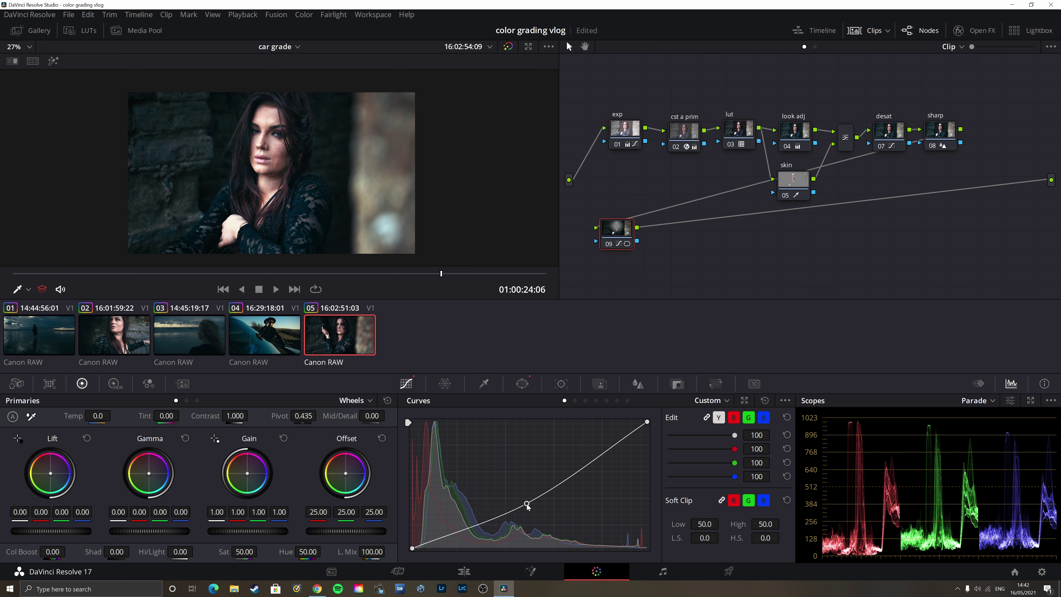
{"action": "left_click", "coordinate": [608, 247]}
{"action": "left_click", "coordinate": [607, 247]}
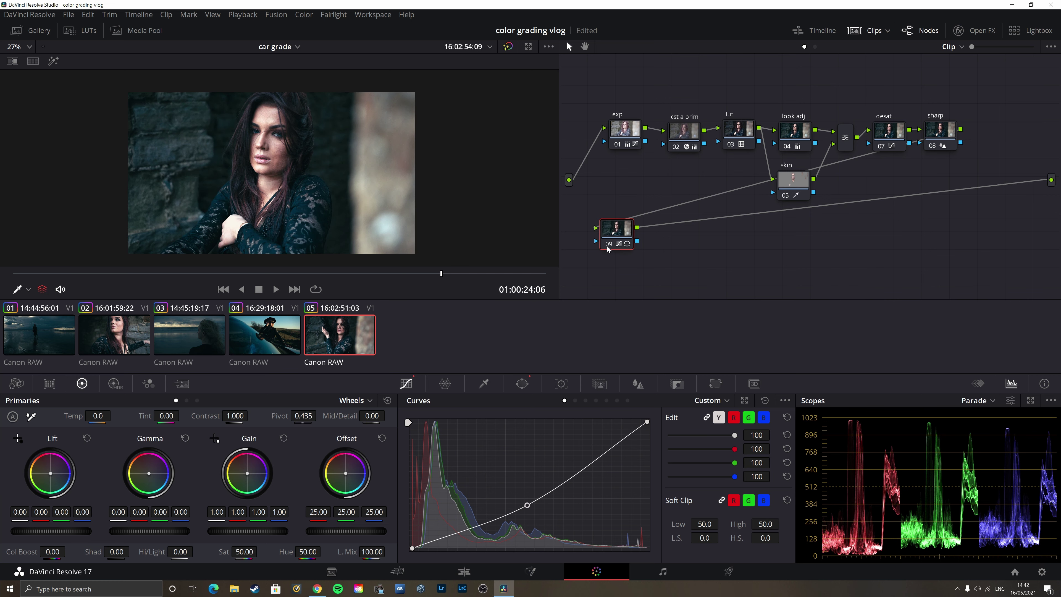
{"action": "scroll", "coordinate": [250, 199], "scroll_direction": "down", "scroll_amount": 2}
{"action": "scroll", "coordinate": [250, 200], "scroll_direction": "down", "scroll_amount": 1}
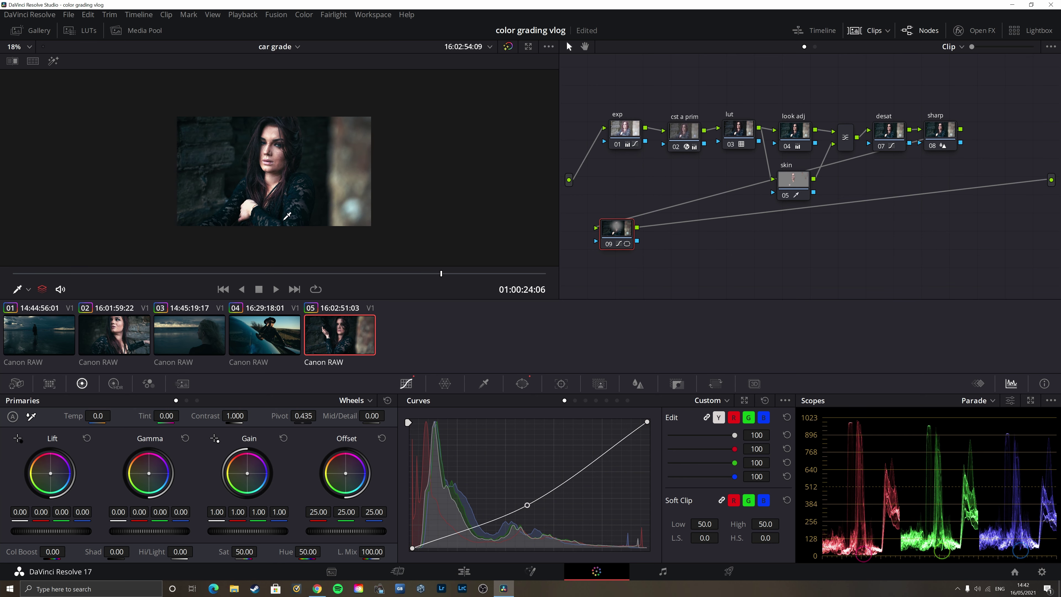
{"action": "left_click", "coordinate": [67, 273]}
{"action": "key", "text": "space"}
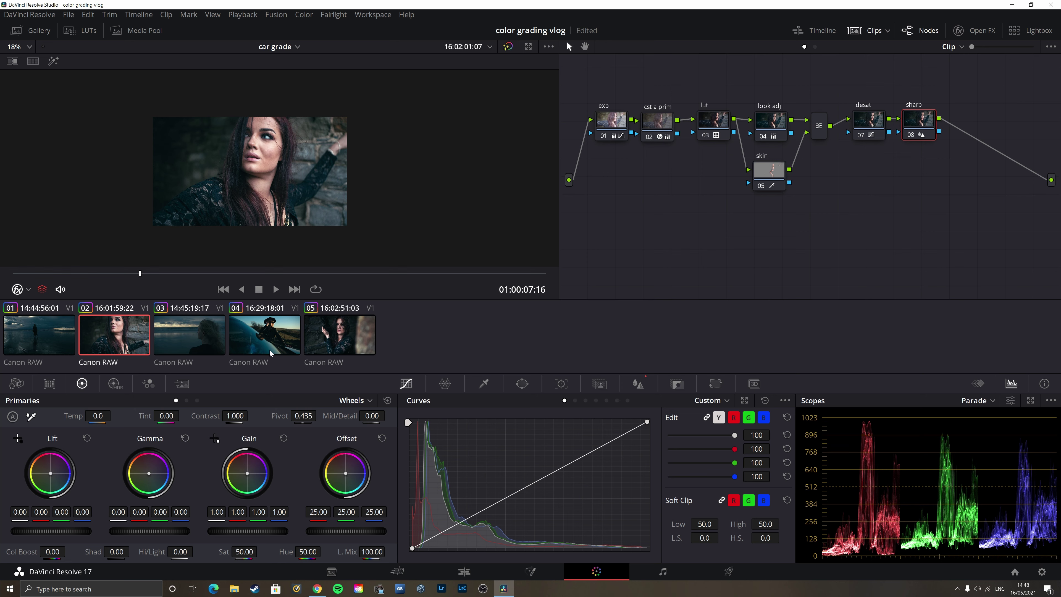
Step: Play clip 02, then add serial node 09 after sharp and move it to the graph's lower left
{"action": "key", "text": "space"}
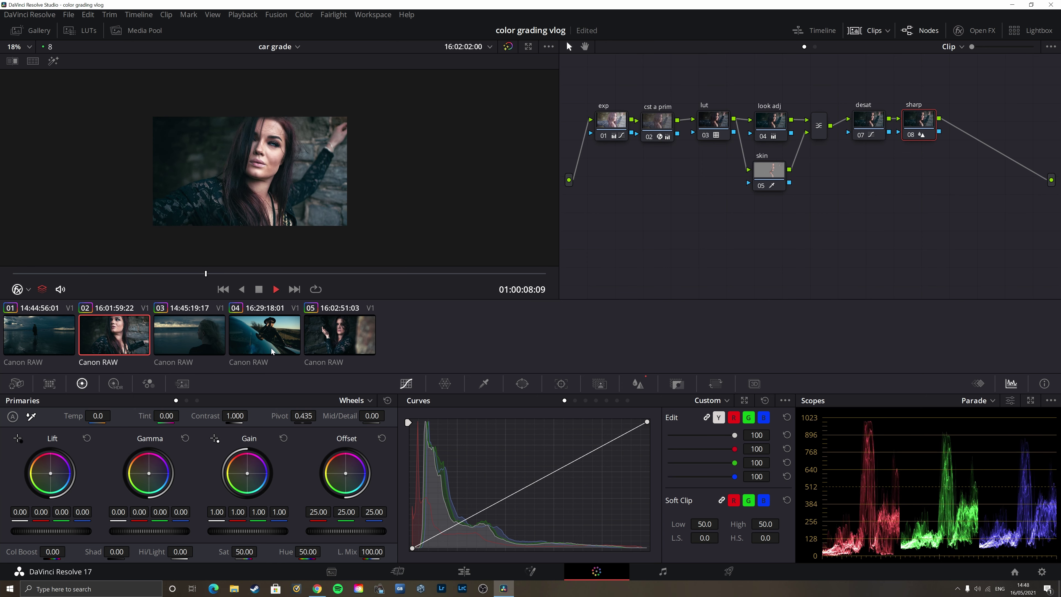
{"action": "key", "text": "space"}
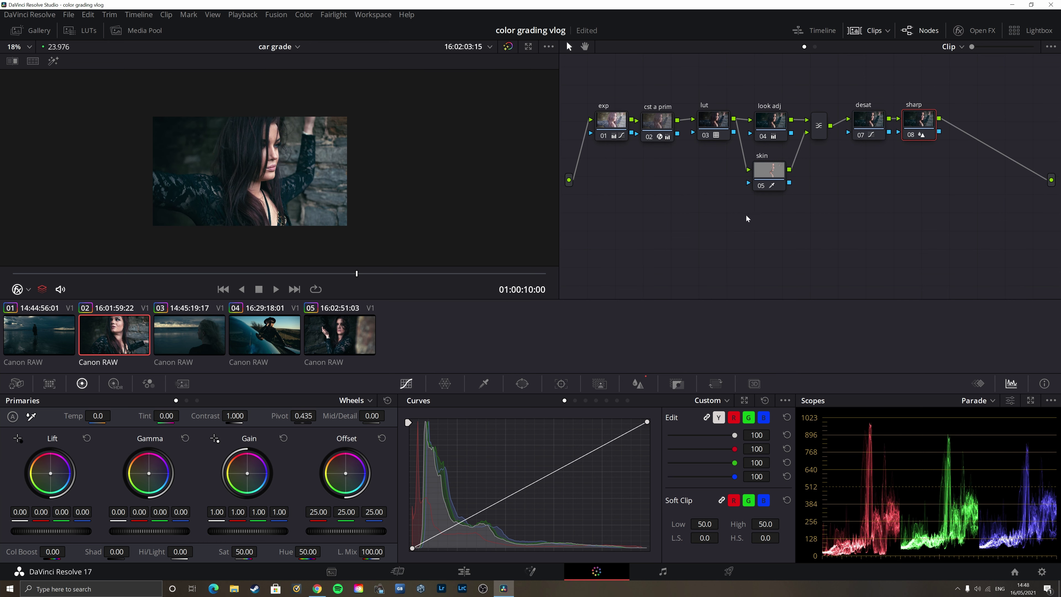
{"action": "key", "text": "alt+s"}
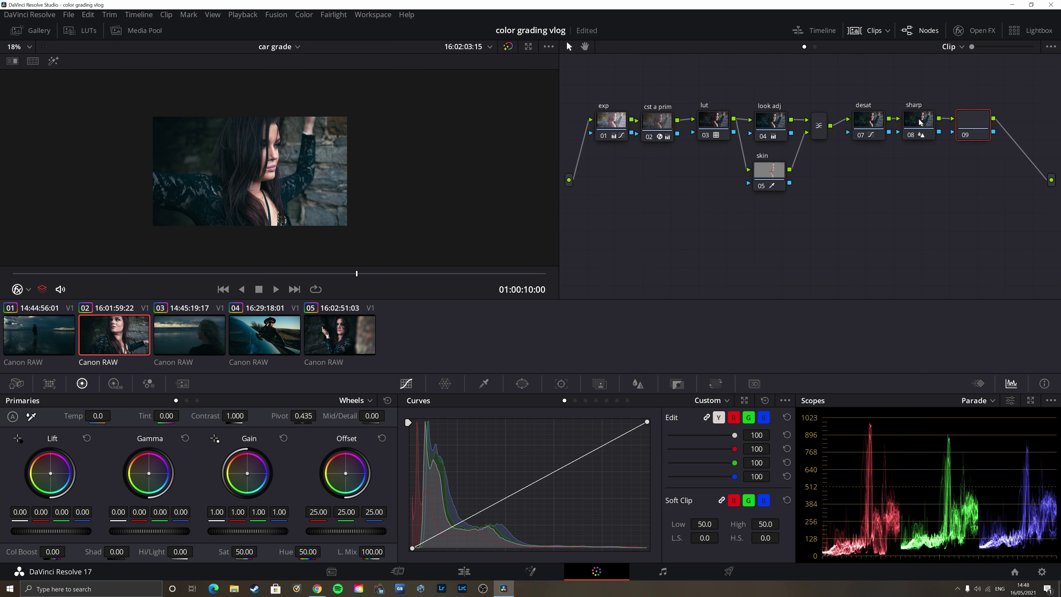
{"action": "left_click_drag", "start_coordinate": [975, 128], "coordinate": [611, 236]}
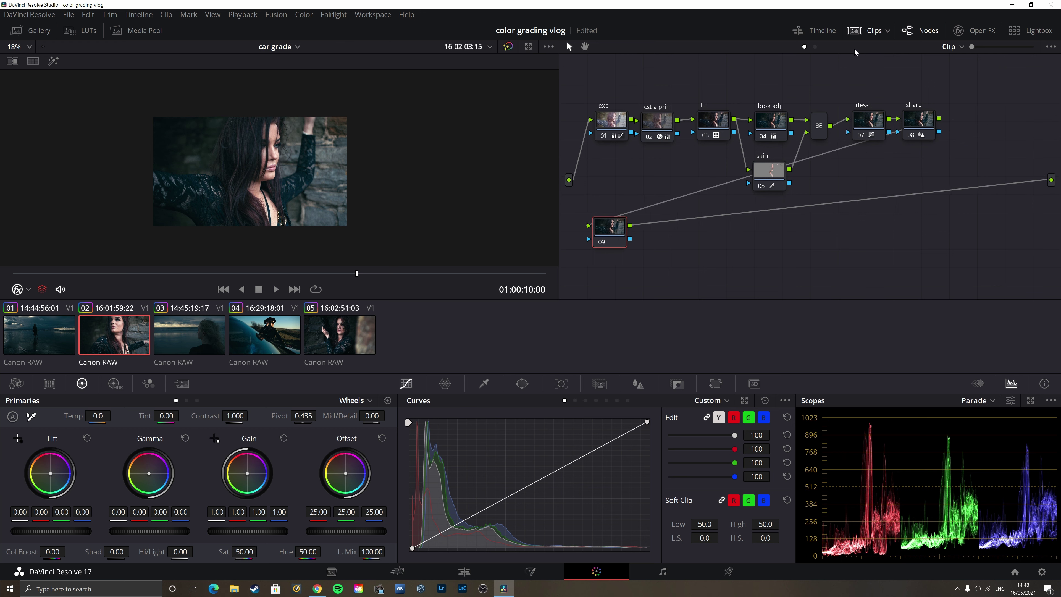
Step: Apply the Open FX Film Grain effect to node 09 using the 35mm 400T preset
{"action": "left_click", "coordinate": [983, 30]}
{"action": "left_click", "coordinate": [869, 68]}
{"action": "mouse_move", "coordinate": [864, 115]}
{"action": "left_mouse_down"}
{"action": "mouse_move", "coordinate": [594, 257]}
{"action": "mouse_move", "coordinate": [575, 241]}
{"action": "left_mouse_up"}
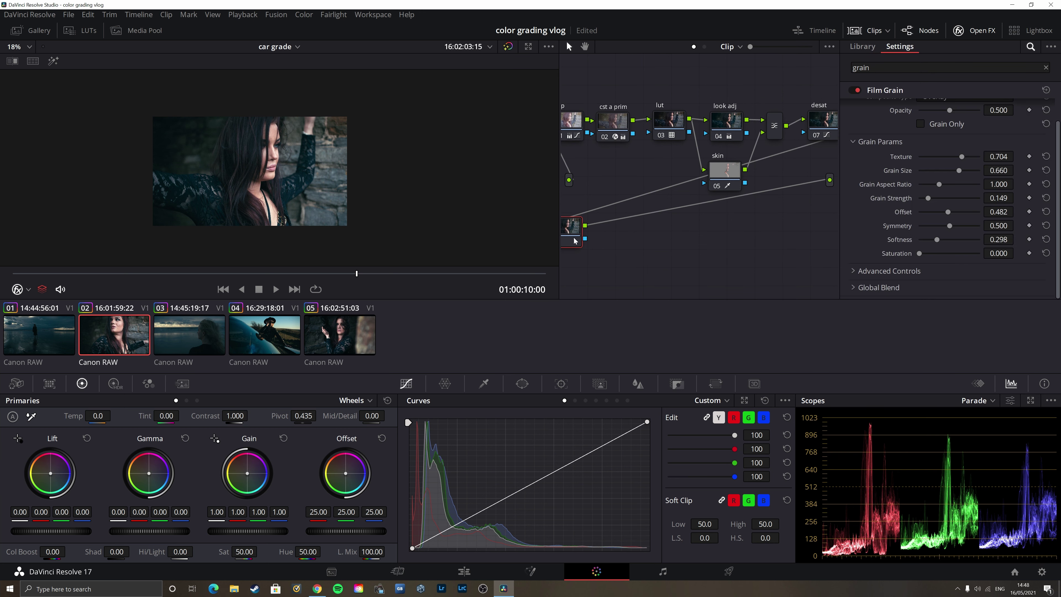
{"action": "scroll", "coordinate": [907, 184], "scroll_direction": "up", "scroll_amount": 1}
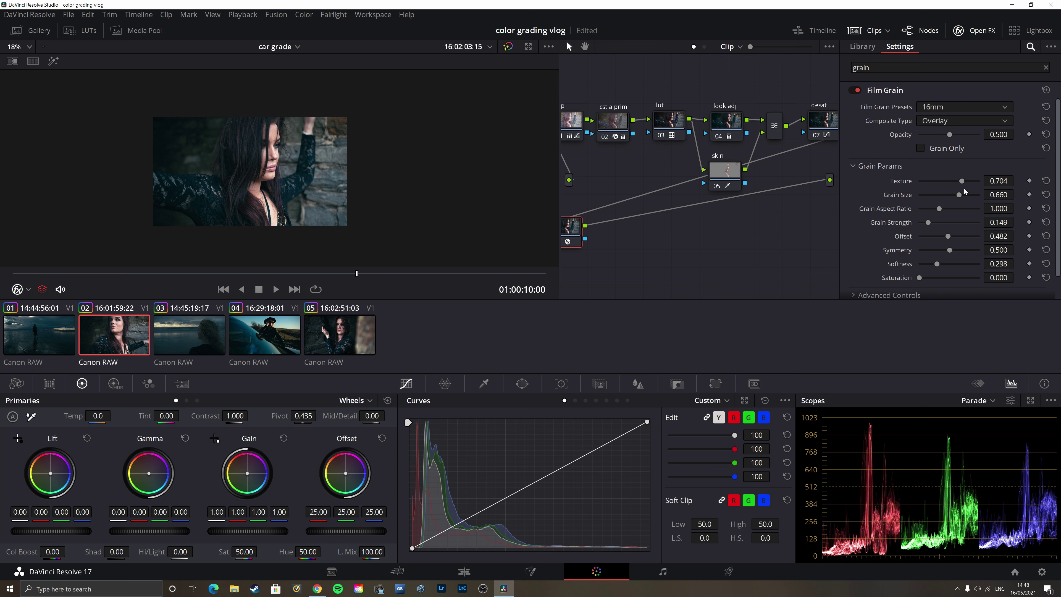
{"action": "left_click", "coordinate": [946, 106]}
{"action": "left_click", "coordinate": [960, 228]}
Step: Set Grain Size to 0.229, close Open FX, and move node 09 back to the right of sharp
{"action": "left_click", "coordinate": [933, 195]}
{"action": "scroll", "coordinate": [386, 188], "scroll_direction": "up", "scroll_amount": 5}
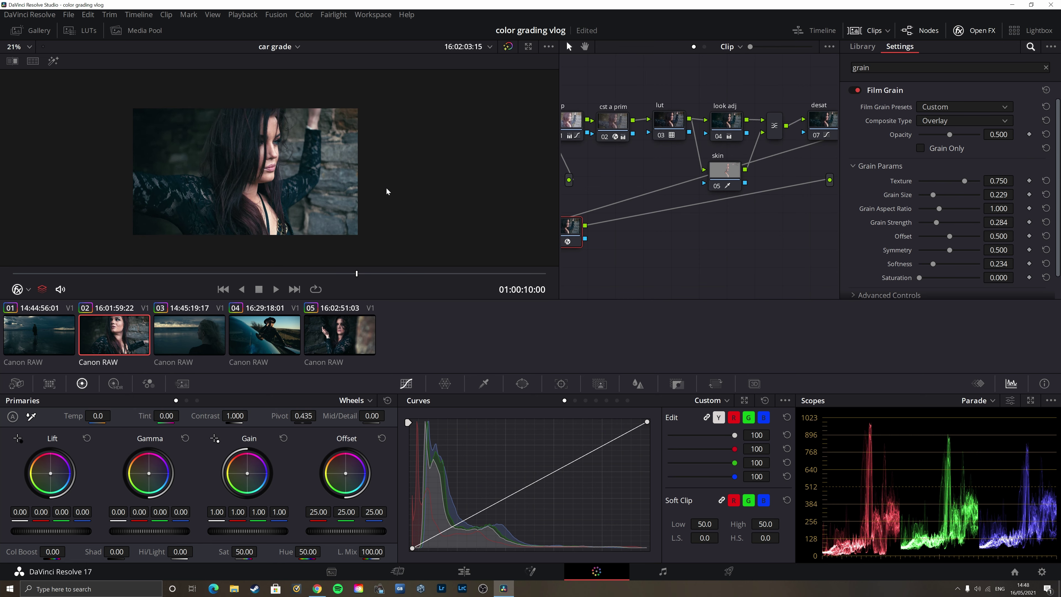
{"action": "scroll", "coordinate": [386, 188], "scroll_direction": "up", "scroll_amount": 5}
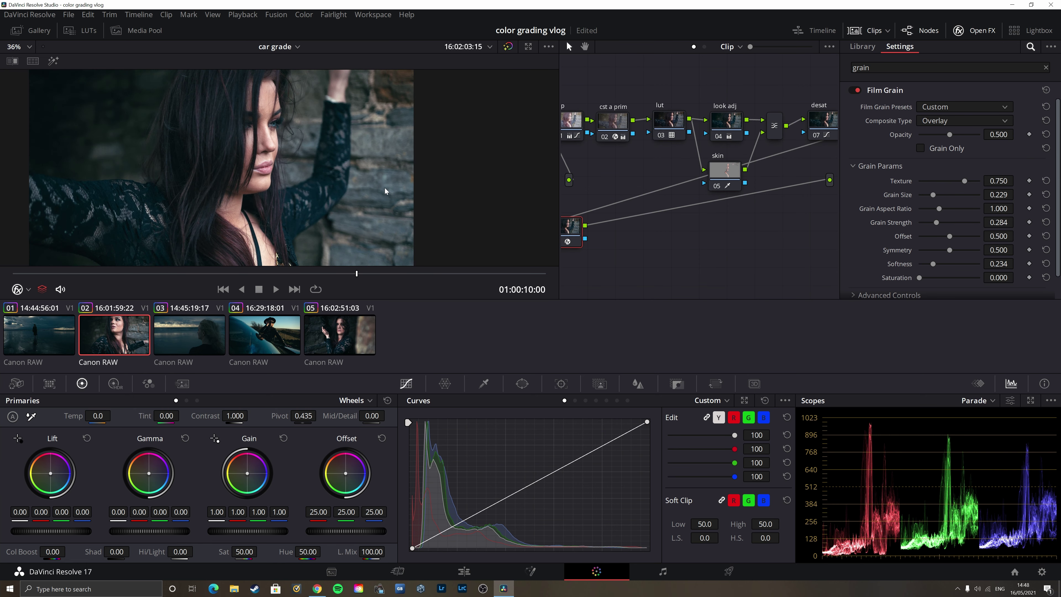
{"action": "scroll", "coordinate": [385, 187], "scroll_direction": "down", "scroll_amount": 3}
{"action": "scroll", "coordinate": [383, 178], "scroll_direction": "down", "scroll_amount": 3}
{"action": "scroll", "coordinate": [383, 175], "scroll_direction": "down", "scroll_amount": 2}
{"action": "scroll", "coordinate": [372, 194], "scroll_direction": "down", "scroll_amount": 2}
{"action": "left_click_drag", "start_coordinate": [289, 186], "coordinate": [297, 181]}
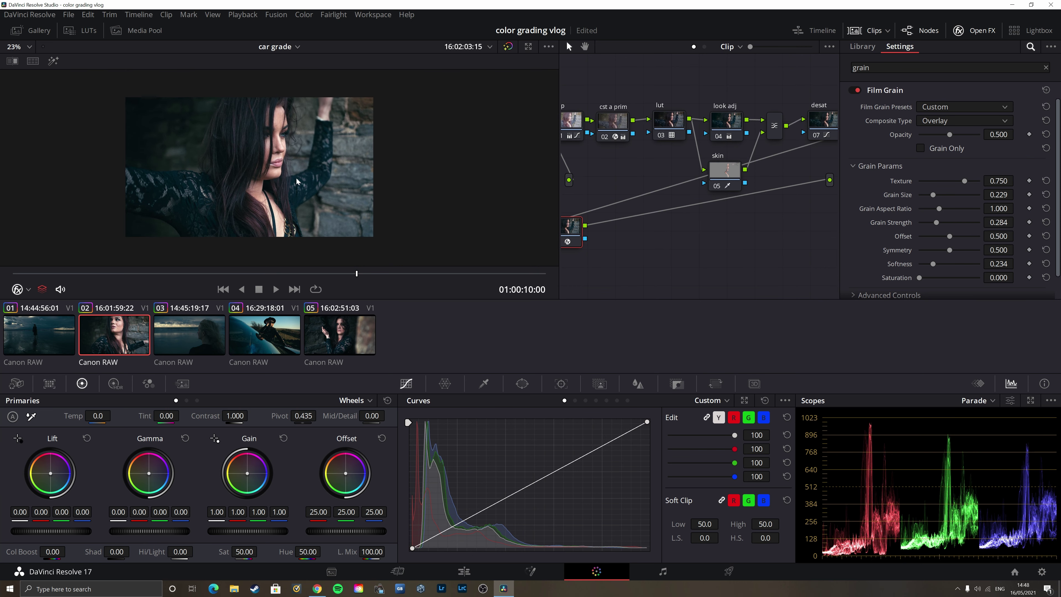
{"action": "left_click", "coordinate": [960, 31]}
{"action": "left_click_drag", "start_coordinate": [622, 236], "coordinate": [981, 126]}
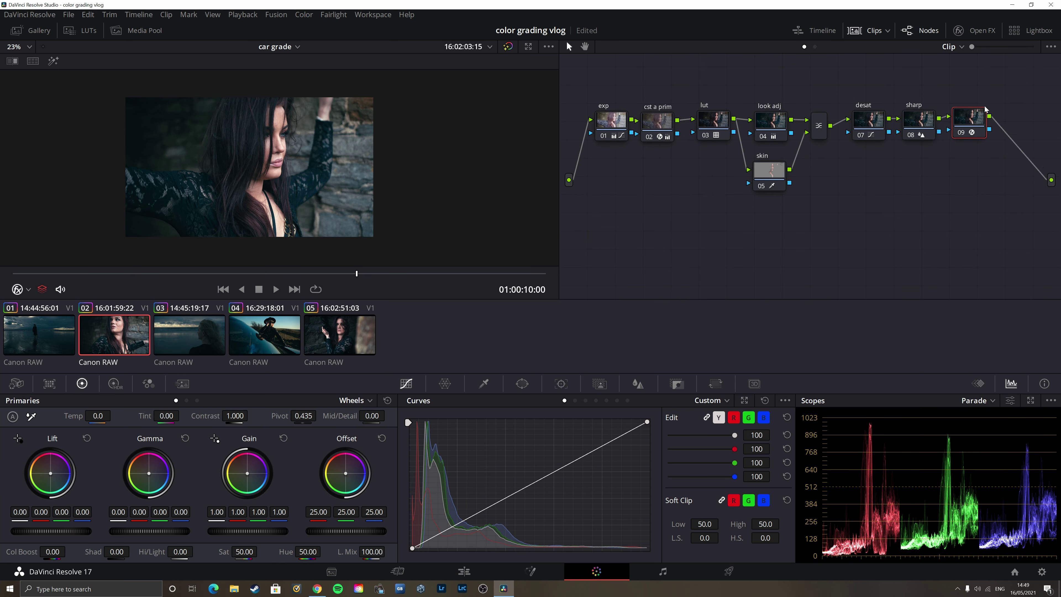
Step: Jump to another portrait frame and disable the exp, CST A Prim, LUT, look adj, desat, sharp and 09 nodes
{"action": "left_click_drag", "start_coordinate": [155, 274], "coordinate": [298, 274]}
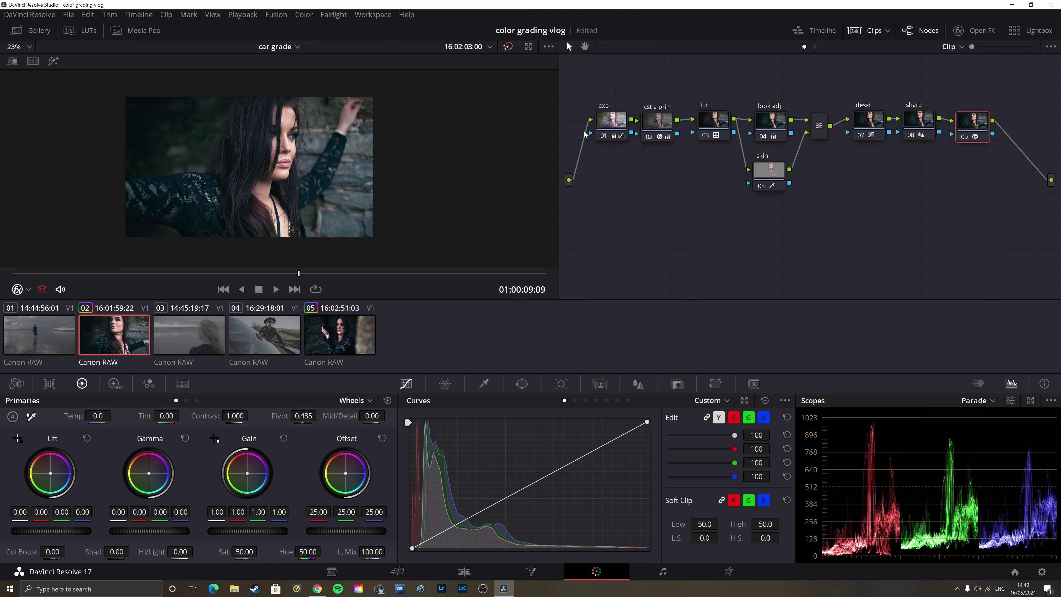
{"action": "left_click", "coordinate": [603, 136]}
{"action": "left_click", "coordinate": [648, 137]}
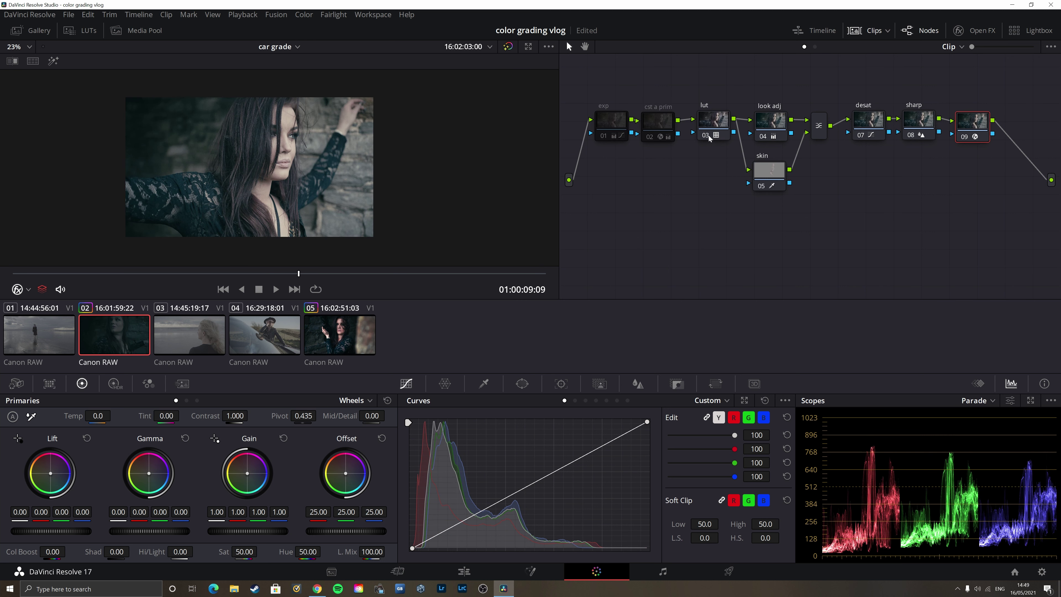
{"action": "left_click", "coordinate": [706, 136]}
{"action": "left_click", "coordinate": [763, 136]}
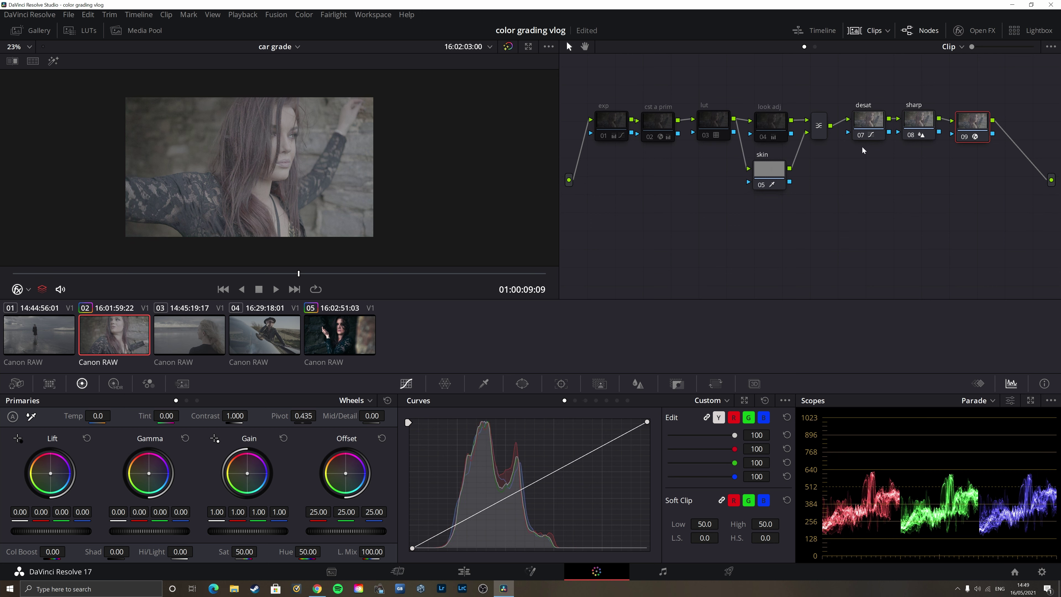
{"action": "left_click", "coordinate": [860, 135]}
{"action": "left_click", "coordinate": [910, 135]}
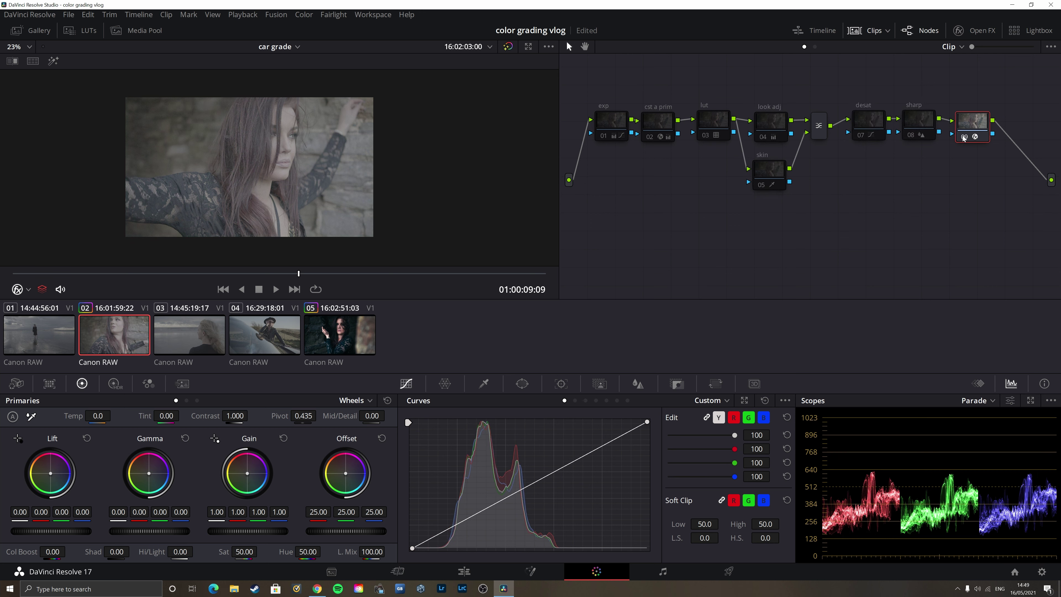
{"action": "left_click", "coordinate": [963, 137]}
{"action": "scroll", "coordinate": [240, 185], "scroll_direction": "up", "scroll_amount": 3}
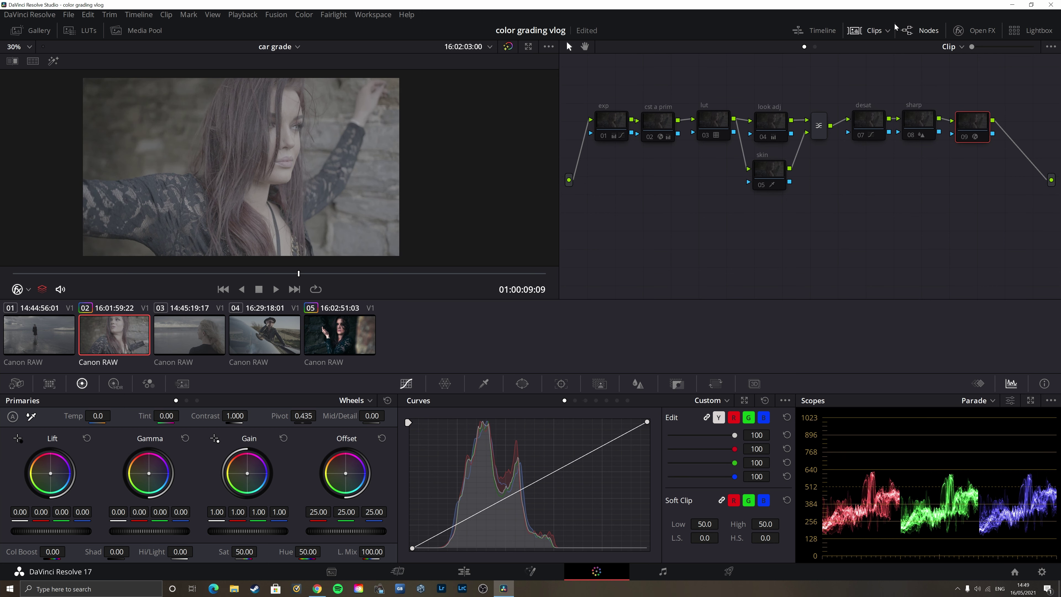
Step: Hide the clip thumbnails and re-enable the exp, LUT and CST A Prim nodes
{"action": "left_click", "coordinate": [895, 27]}
{"action": "scroll", "coordinate": [386, 259], "scroll_direction": "up", "scroll_amount": 1}
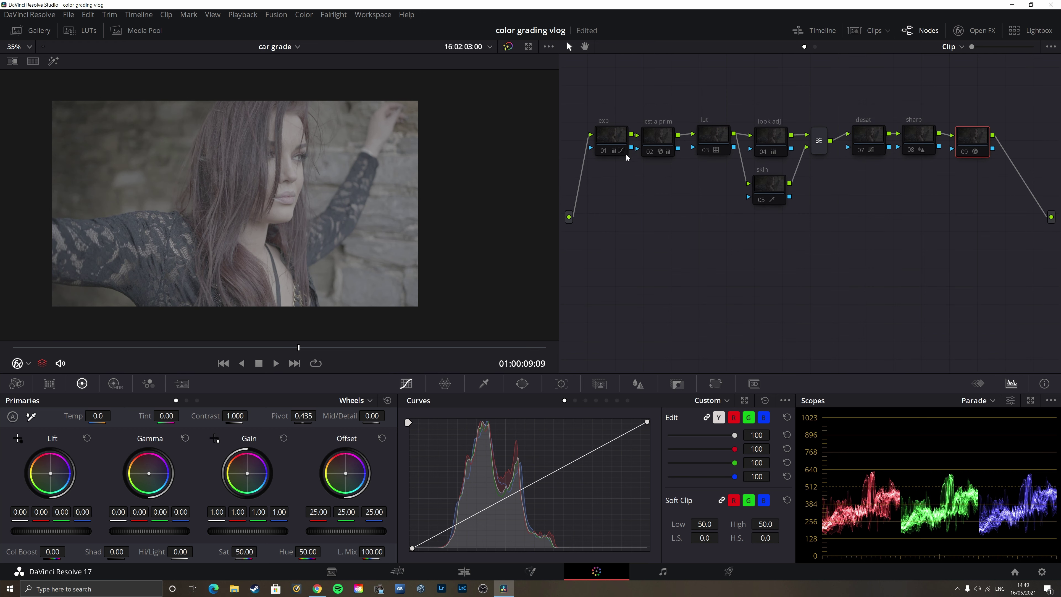
{"action": "left_click", "coordinate": [602, 152]}
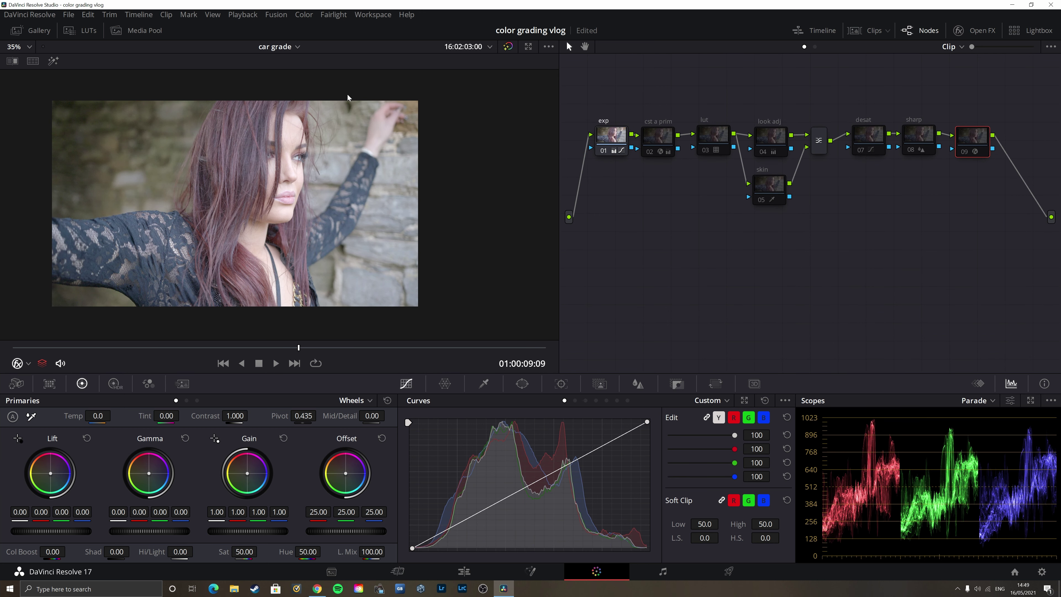
{"action": "scroll", "coordinate": [291, 184], "scroll_direction": "down", "scroll_amount": 1}
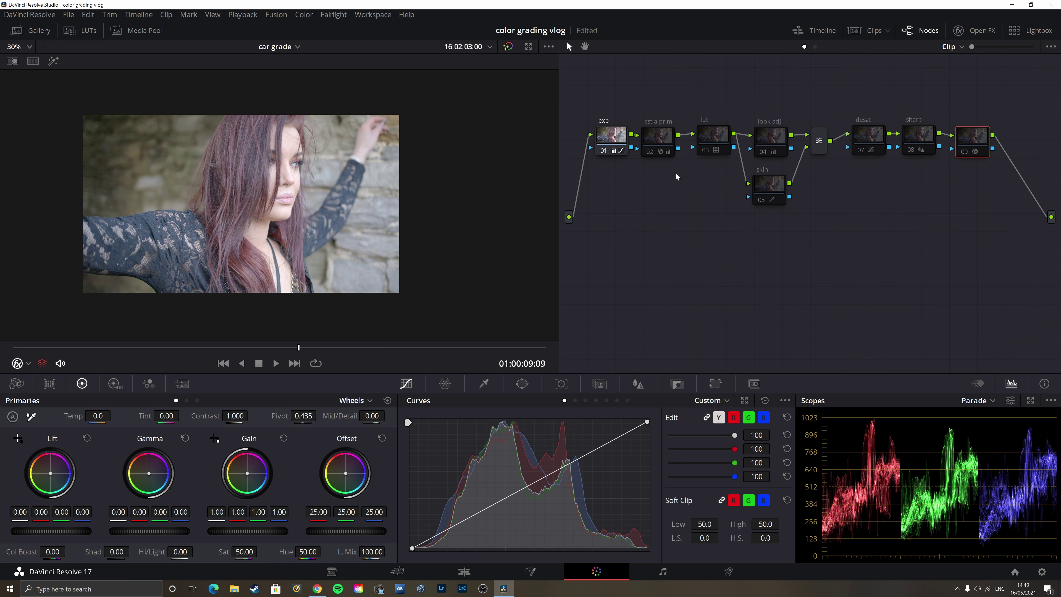
{"action": "left_click", "coordinate": [706, 151]}
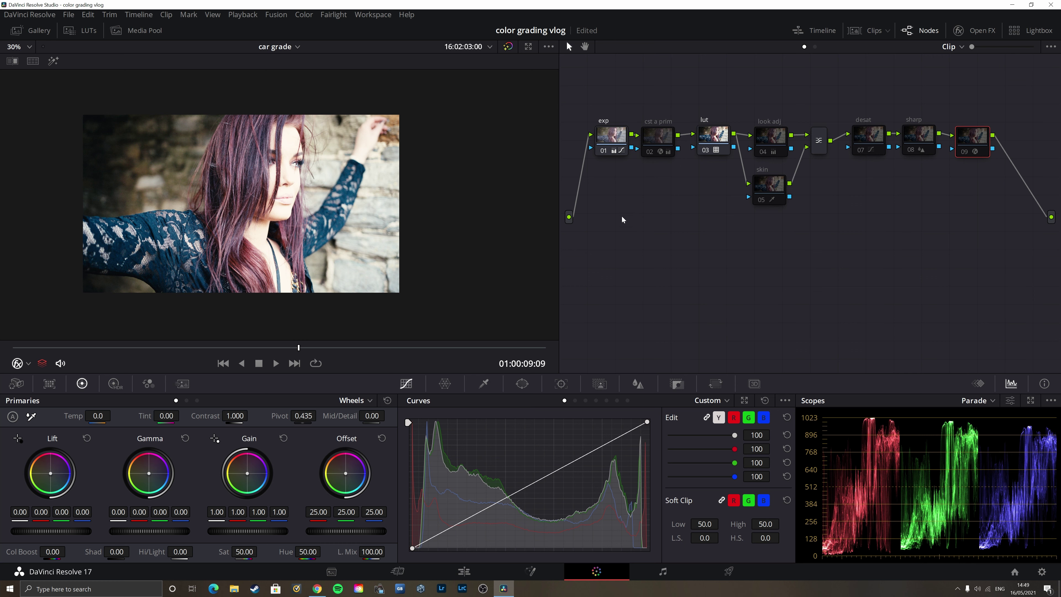
{"action": "left_click_drag", "start_coordinate": [651, 146], "coordinate": [657, 144]}
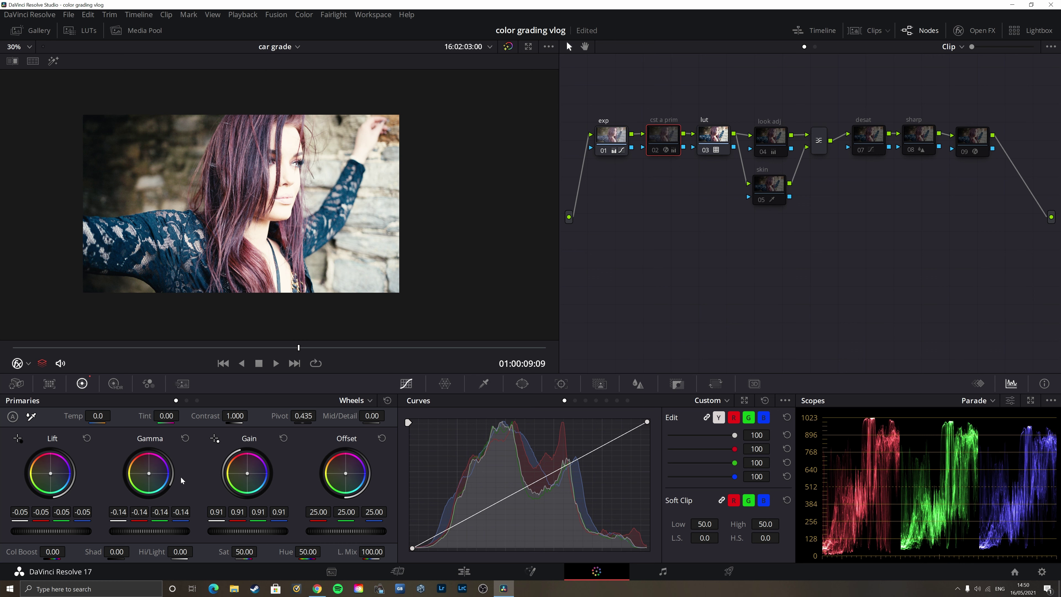
{"action": "left_click", "coordinate": [653, 150]}
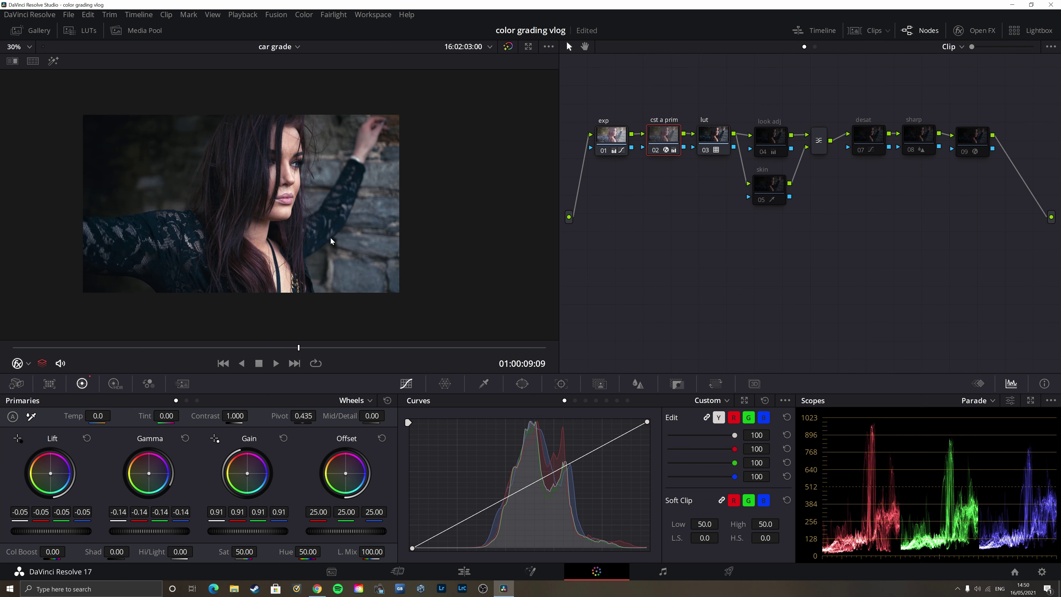
Step: Re-enable the look adj, desat, sharp and 09 nodes to restore the full grade
{"action": "left_click", "coordinate": [773, 140]}
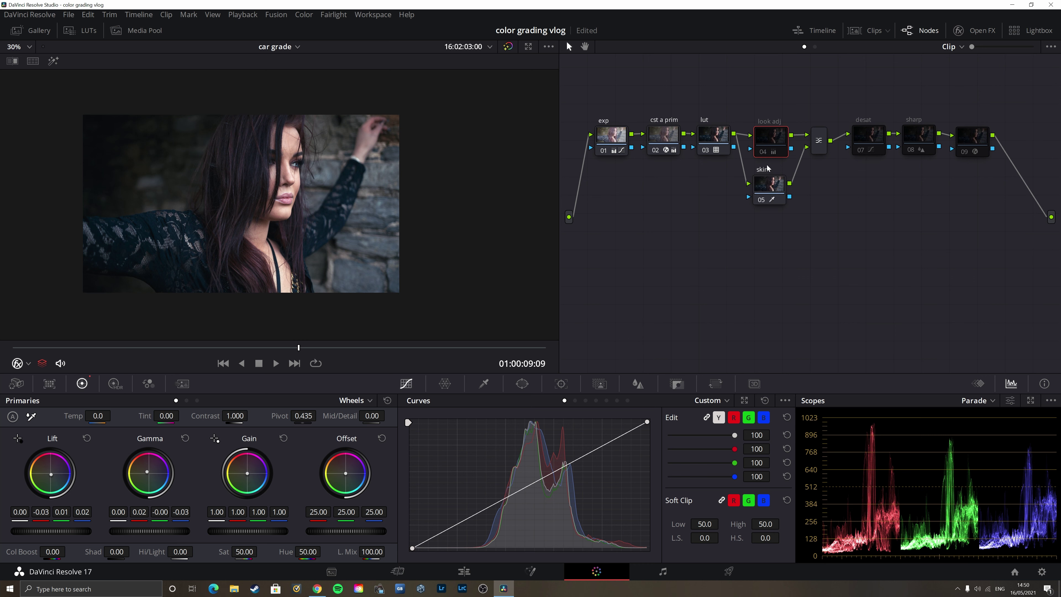
{"action": "left_click", "coordinate": [764, 153]}
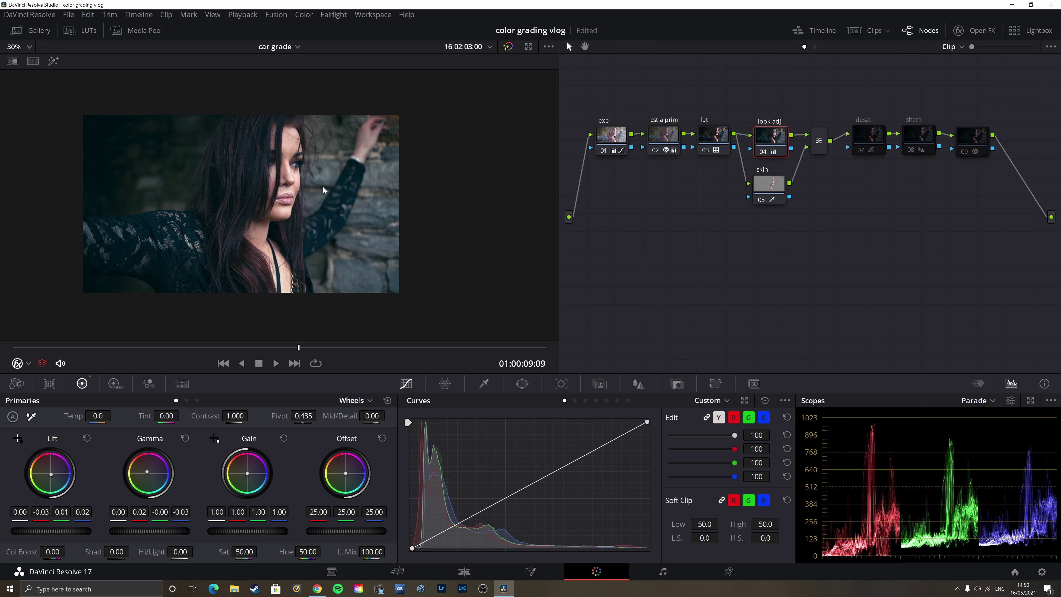
{"action": "scroll", "coordinate": [322, 186], "scroll_direction": "up", "scroll_amount": 1}
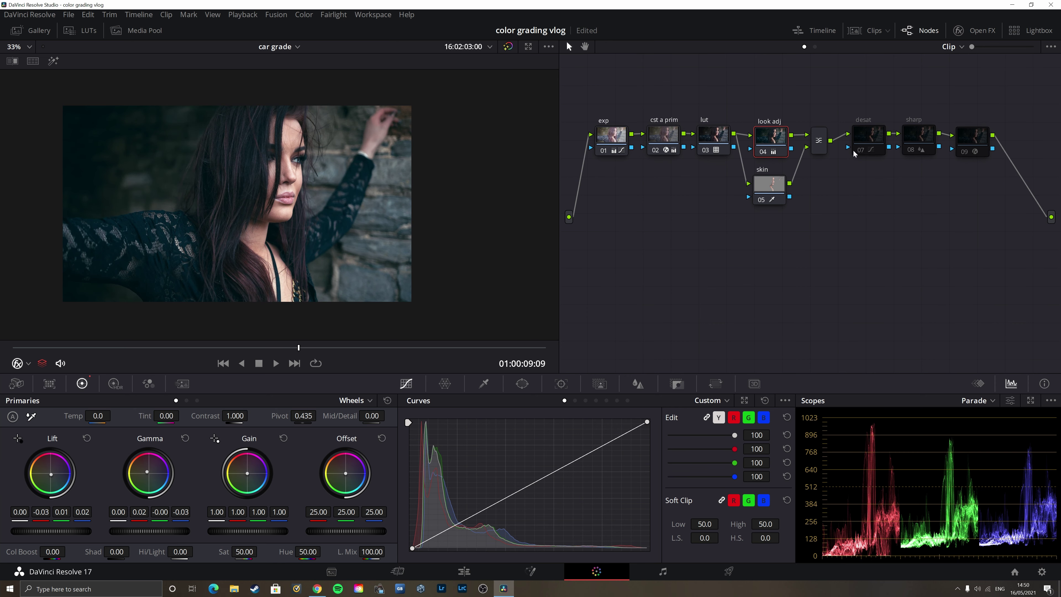
{"action": "left_click", "coordinate": [862, 153]}
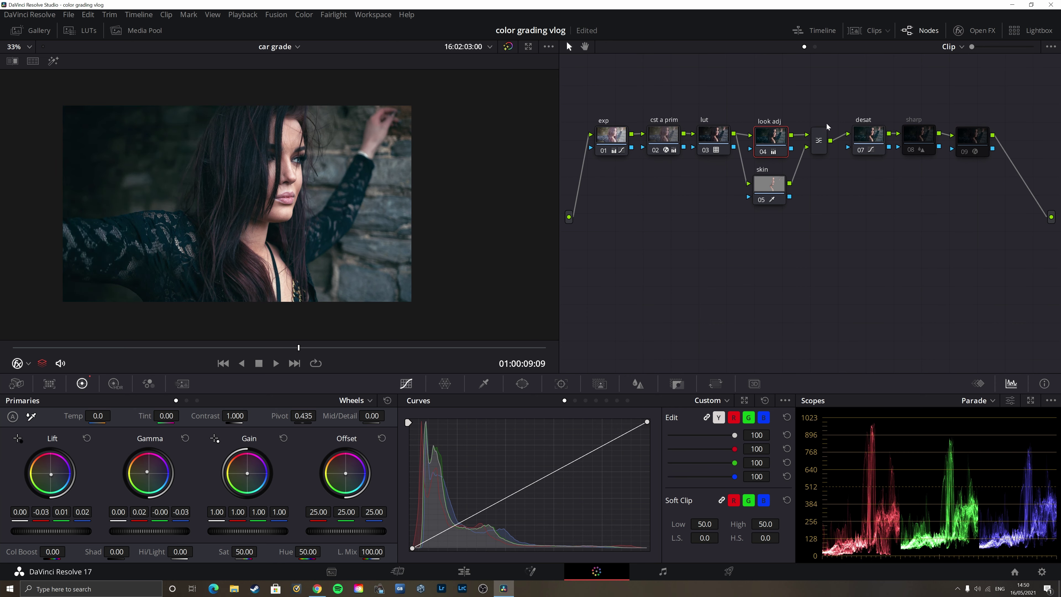
{"action": "left_click", "coordinate": [909, 154]}
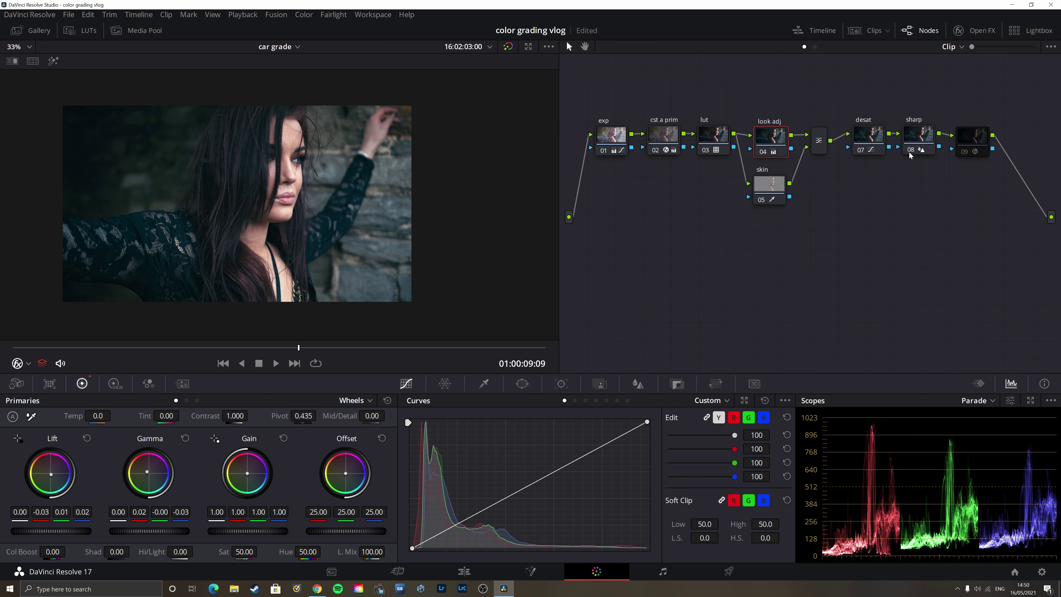
{"action": "left_click", "coordinate": [969, 154]}
{"action": "left_click", "coordinate": [969, 154]}
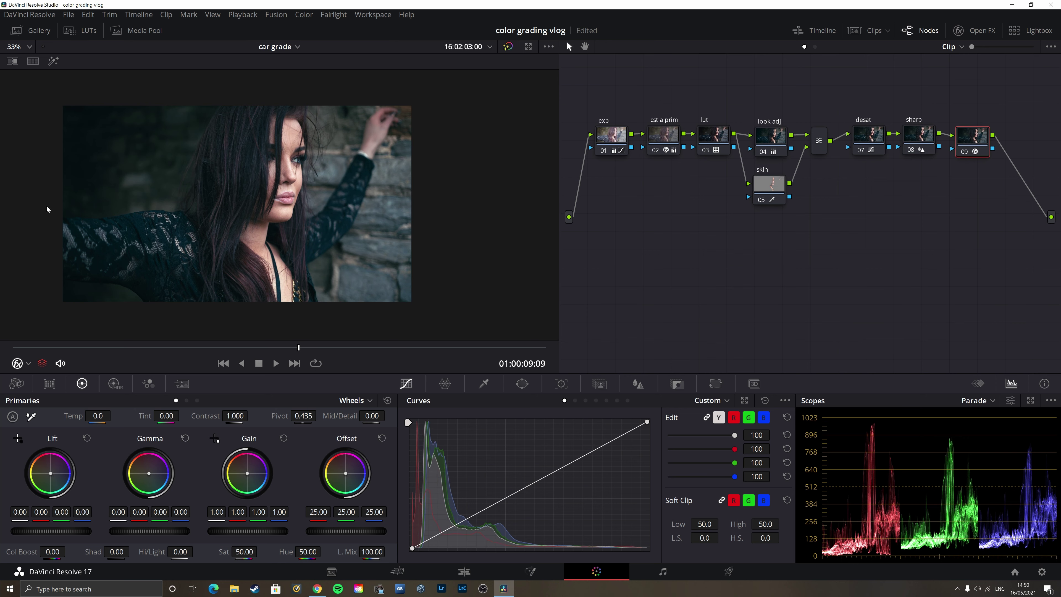
{"action": "scroll", "coordinate": [167, 212], "scroll_direction": "up", "scroll_amount": 2}
{"action": "scroll", "coordinate": [172, 206], "scroll_direction": "down", "scroll_amount": 3}
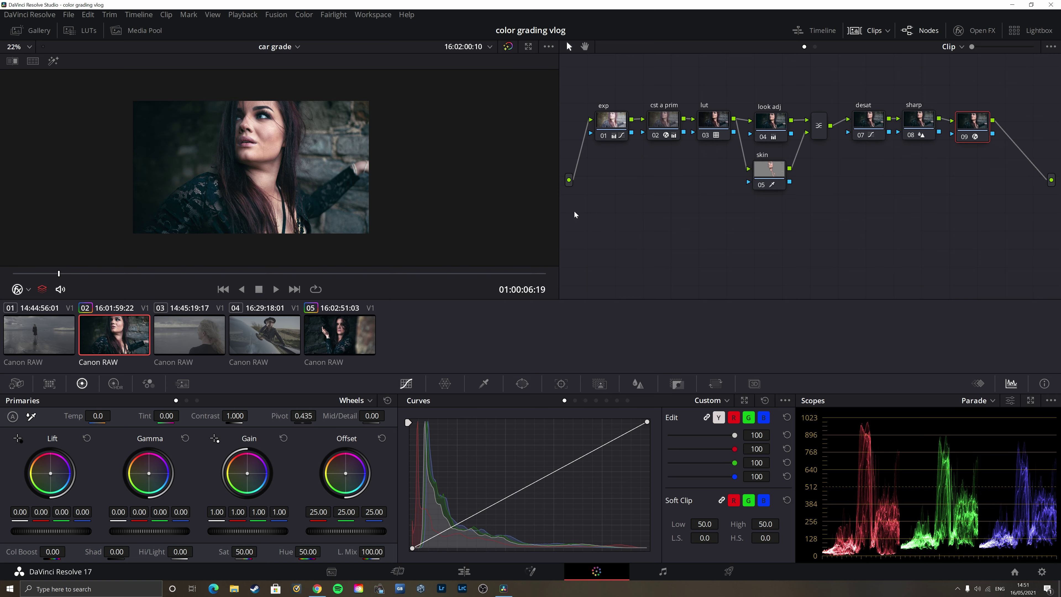
Step: Nudge node 09 up, deselect all nodes, and compare car clip 04 with clip 02
{"action": "left_click_drag", "start_coordinate": [972, 122], "coordinate": [972, 118]}
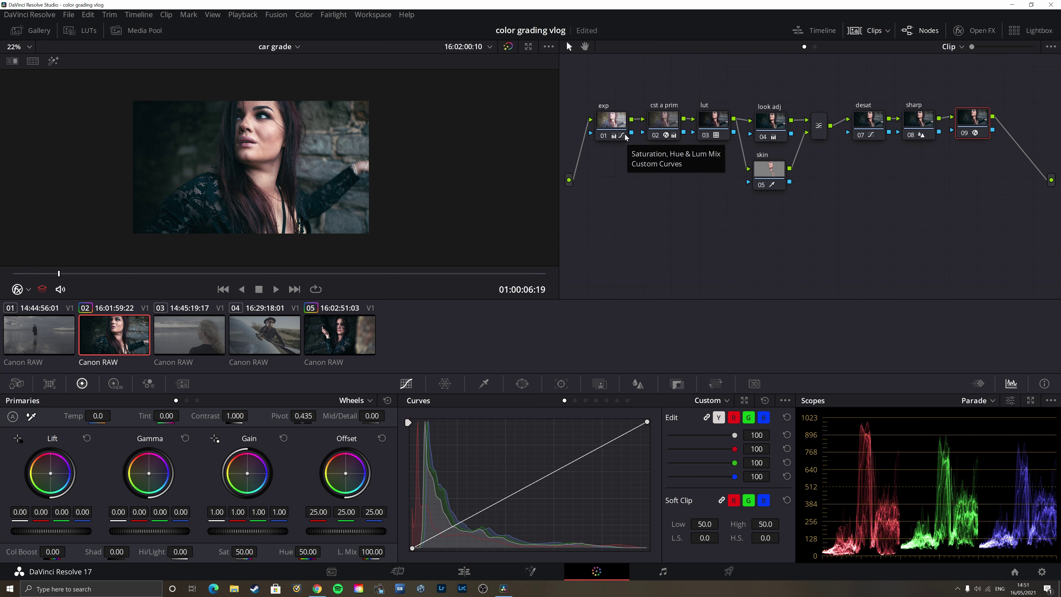
{"action": "left_click_drag", "start_coordinate": [599, 247], "coordinate": [624, 255]}
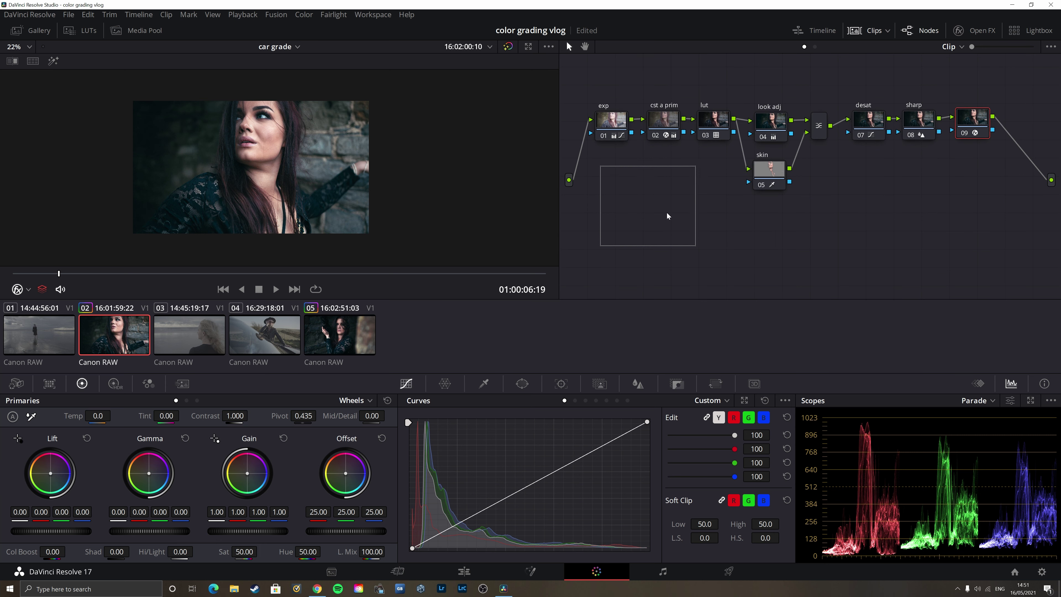
{"action": "left_click", "coordinate": [254, 337]}
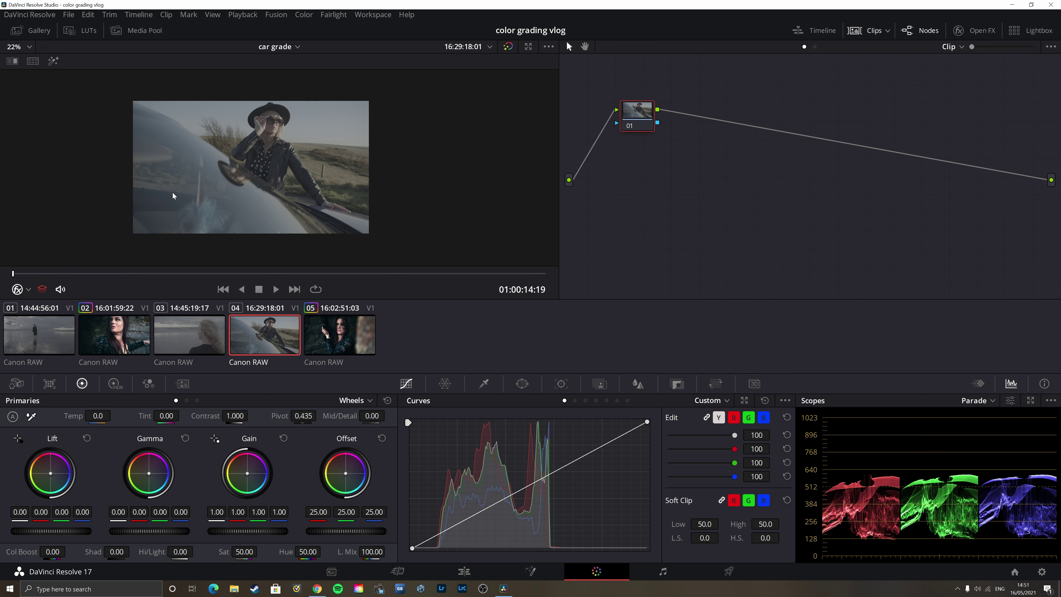
{"action": "left_click", "coordinate": [122, 330]}
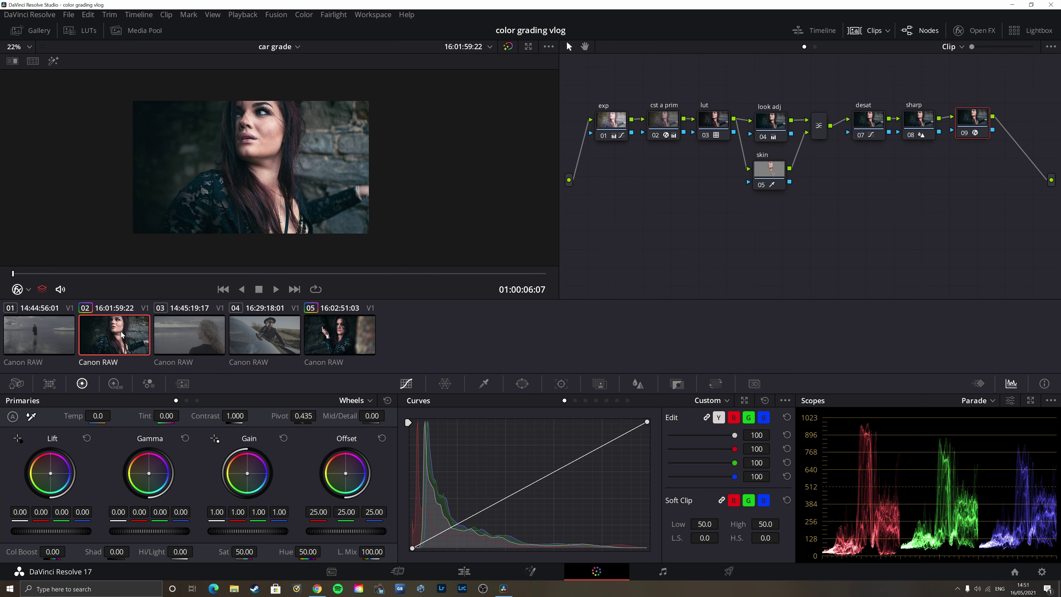
{"action": "left_click", "coordinate": [250, 335]}
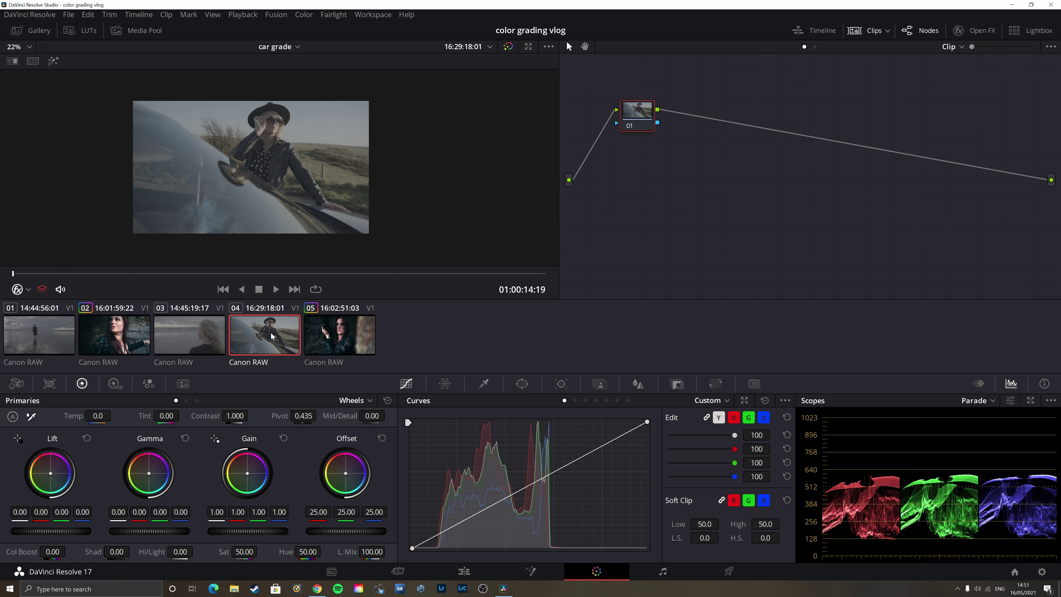
Step: Middle-click clip 02 to copy its grade onto clip 04, undo it, and return to clip 02
{"action": "middle_click", "coordinate": [146, 332]}
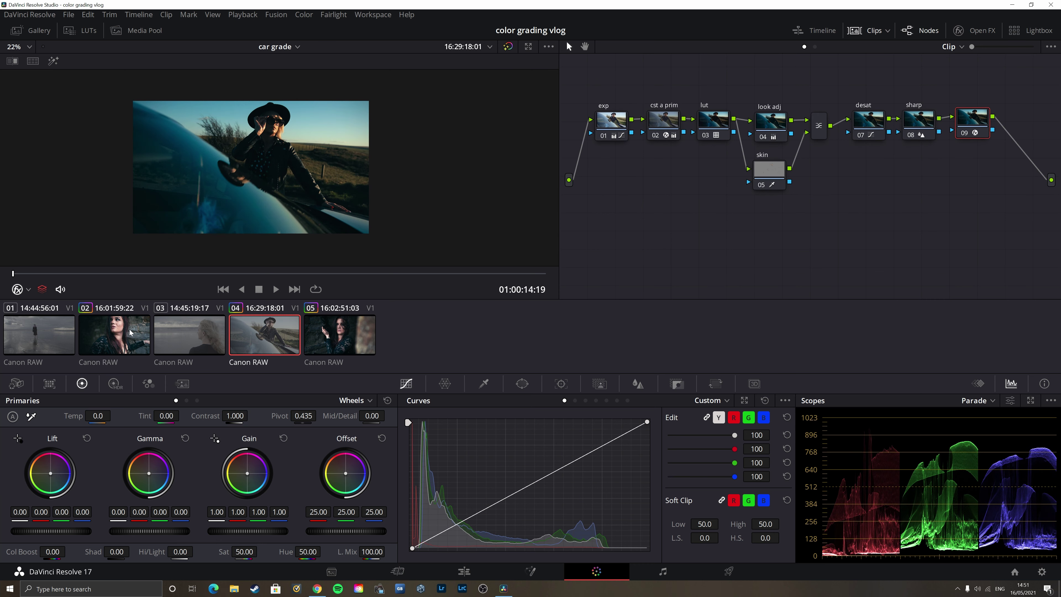
{"action": "key", "text": "ctrl+z"}
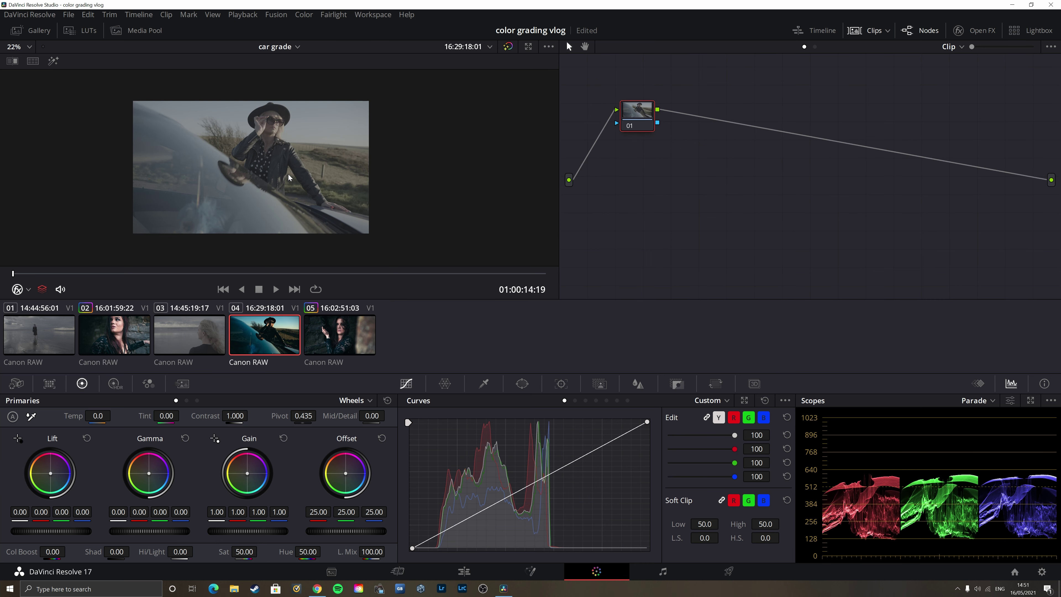
{"action": "left_click", "coordinate": [126, 343]}
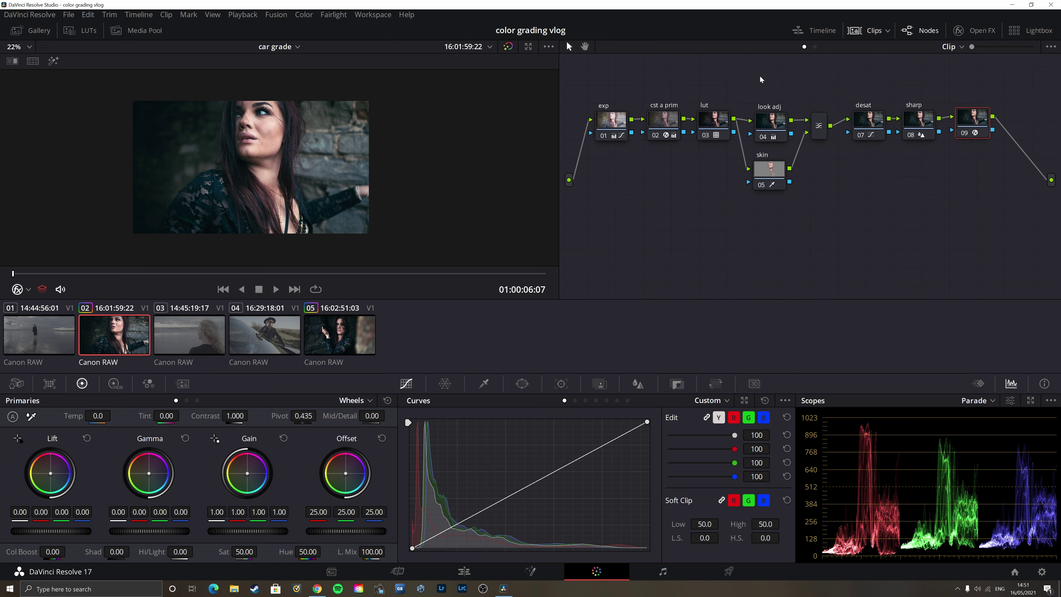
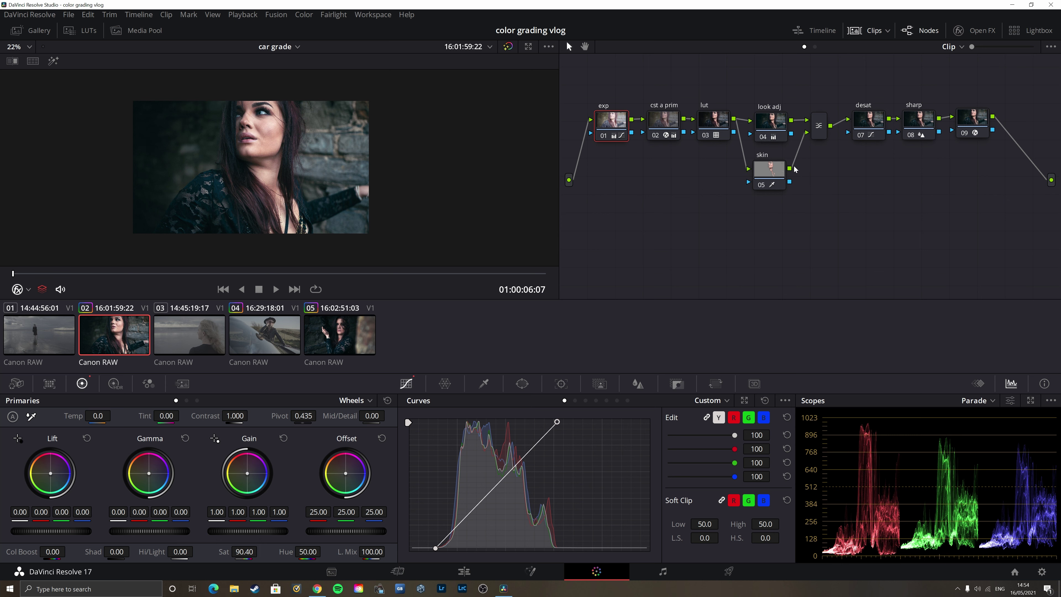
Step: Reset the grades on the exp, 02, lut and look adj nodes
{"action": "right_click", "coordinate": [619, 128]}
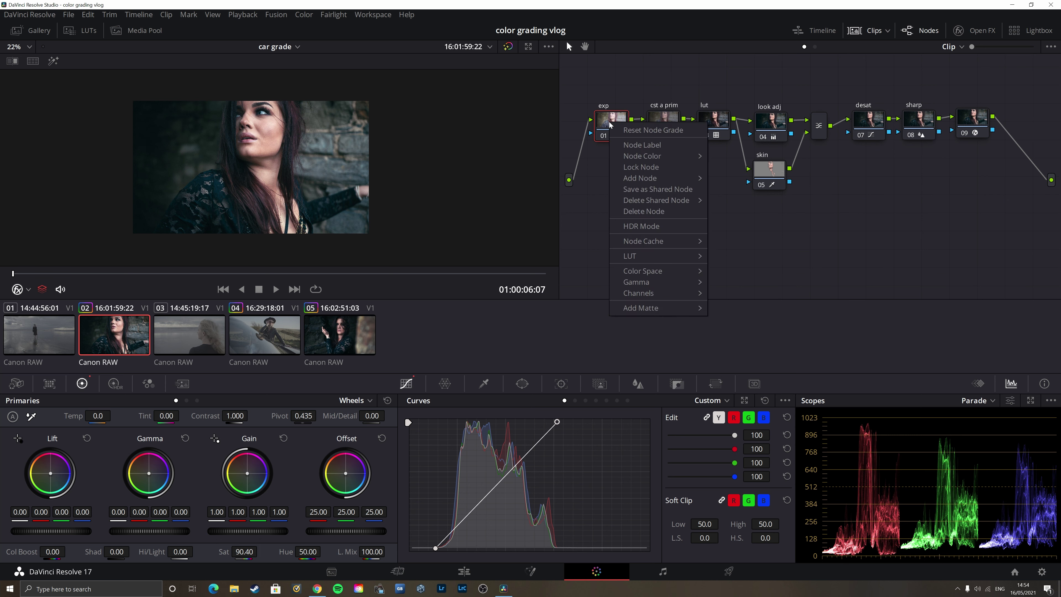
{"action": "left_click", "coordinate": [624, 130]}
{"action": "right_click", "coordinate": [674, 126]}
{"action": "left_click", "coordinate": [697, 134]}
{"action": "left_click", "coordinate": [711, 124]}
{"action": "right_click", "coordinate": [711, 124]}
{"action": "left_click", "coordinate": [719, 132]}
{"action": "right_click", "coordinate": [769, 126]}
{"action": "left_click", "coordinate": [776, 133]}
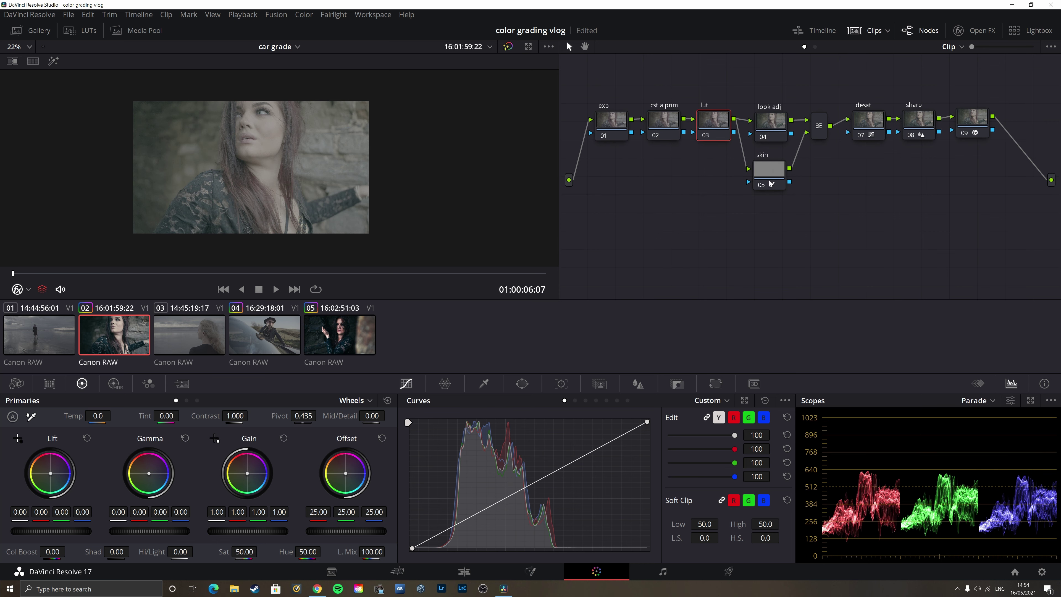
Step: Reset the grades on the skin, desat, sharp and 09 nodes
{"action": "right_click", "coordinate": [768, 179]}
{"action": "left_click", "coordinate": [776, 184]}
{"action": "left_click", "coordinate": [874, 125]}
{"action": "right_click", "coordinate": [874, 125]}
{"action": "left_click", "coordinate": [881, 130]}
{"action": "left_click", "coordinate": [912, 124]}
{"action": "right_click", "coordinate": [912, 124]}
{"action": "left_click", "coordinate": [919, 130]}
{"action": "left_click", "coordinate": [965, 125]}
{"action": "right_click", "coordinate": [965, 126]}
{"action": "left_click", "coordinate": [1005, 134]}
{"action": "left_click", "coordinate": [779, 121]}
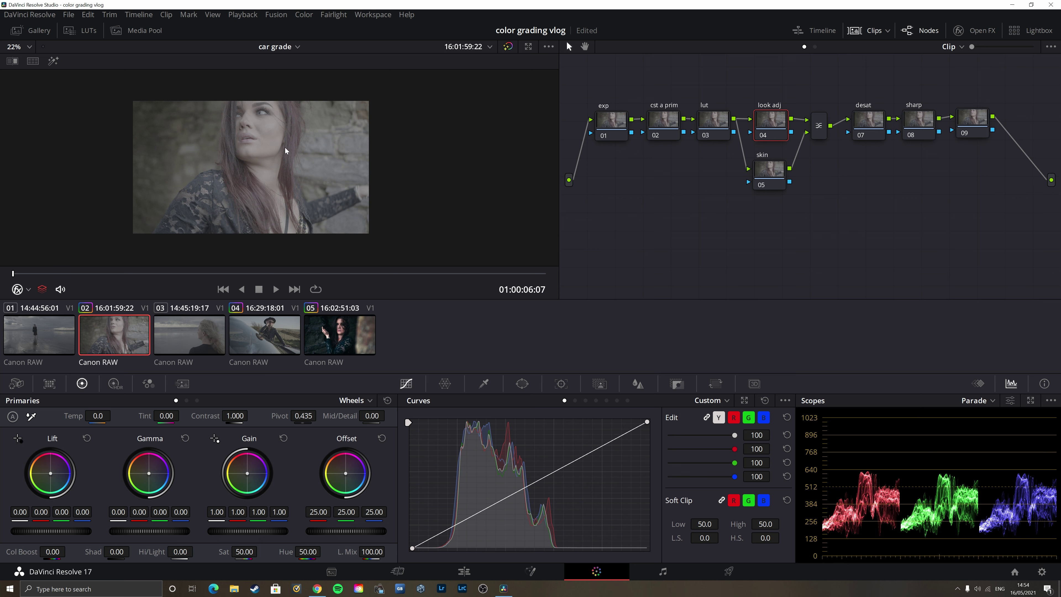
Step: Grab a still of the reset portrait grade and show the stills Gallery
{"action": "right_click", "coordinate": [305, 135]}
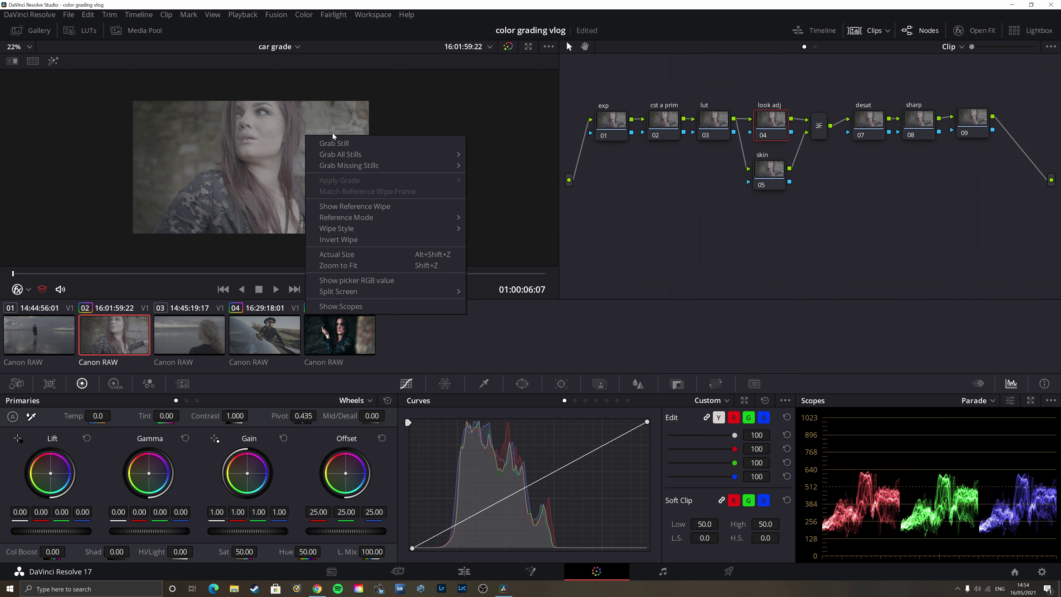
{"action": "left_click", "coordinate": [366, 142]}
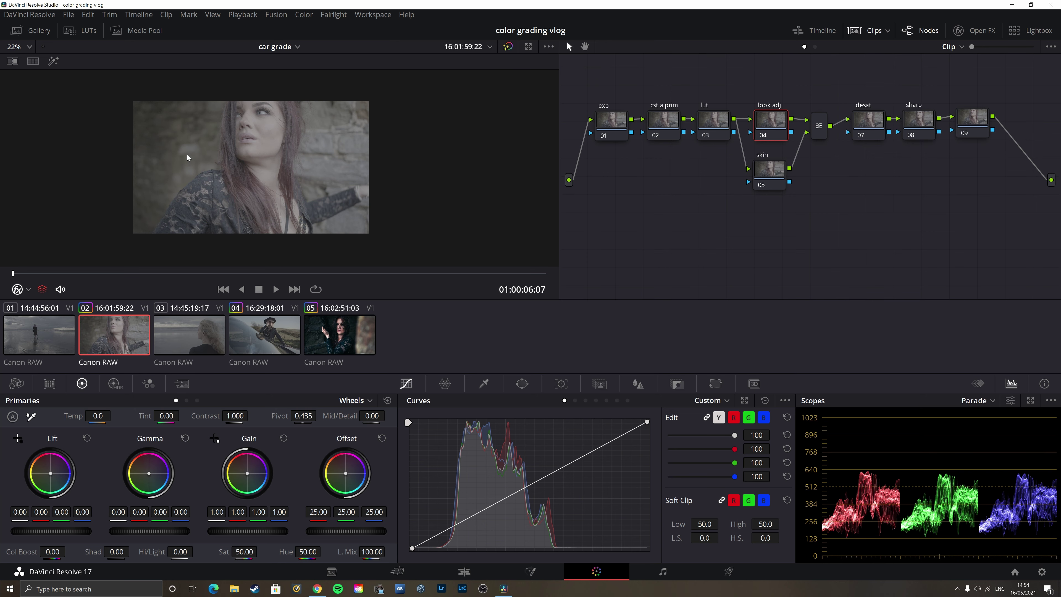
{"action": "left_click", "coordinate": [40, 32]}
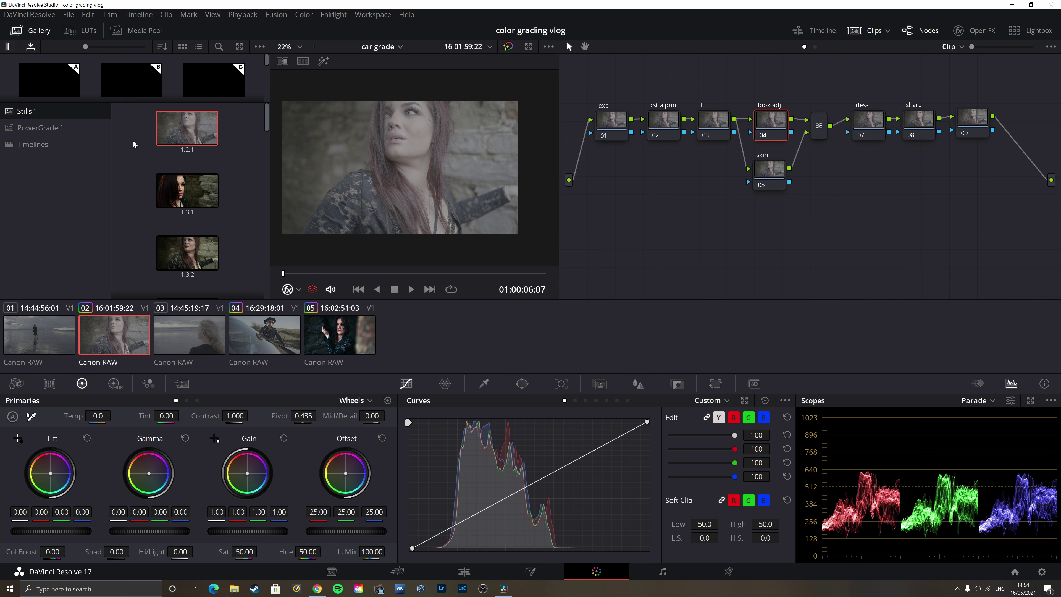
Step: Apply still 1.2.1's nine-node grade to car clip 04
{"action": "left_click", "coordinate": [282, 333]}
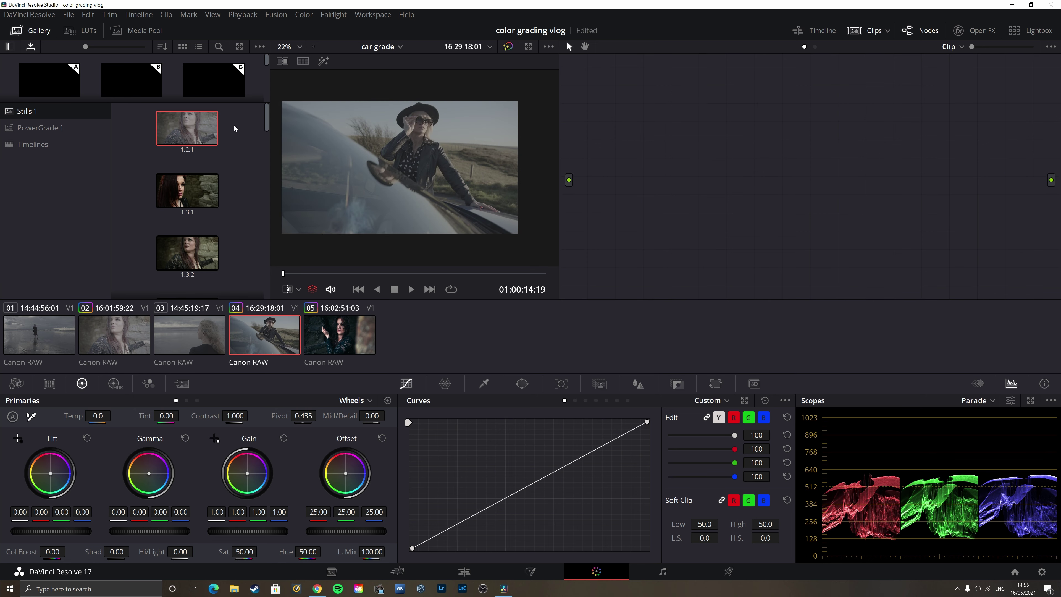
{"action": "right_click", "coordinate": [184, 126]}
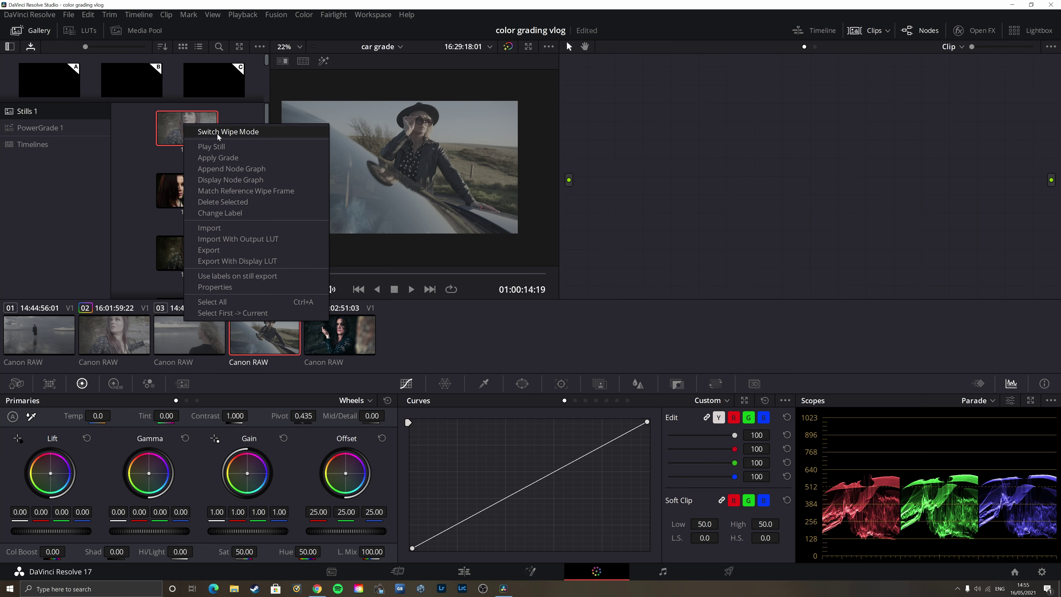
{"action": "left_click", "coordinate": [235, 157]}
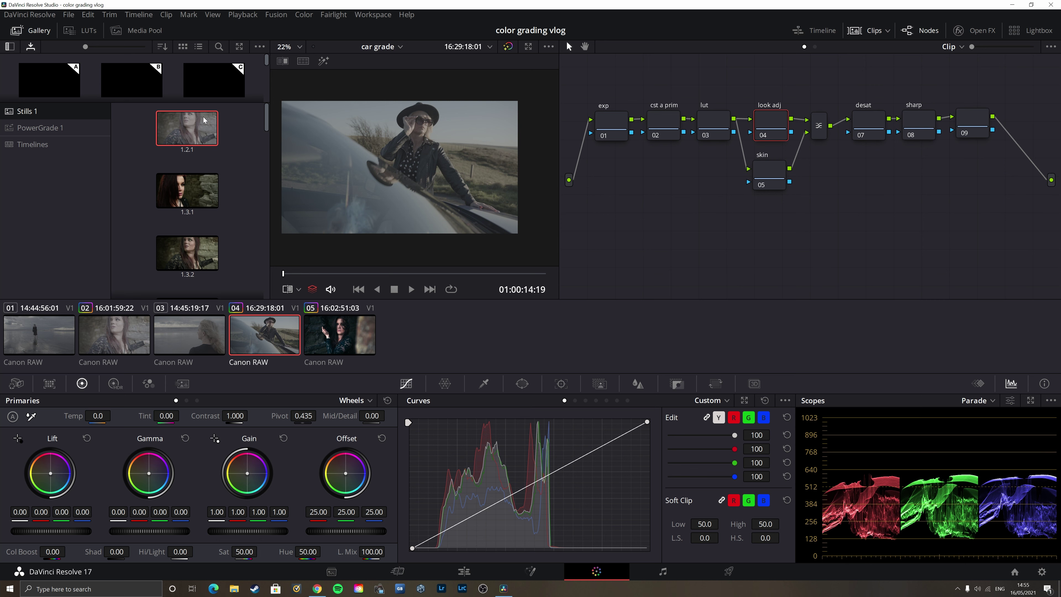
Step: Store still 1.2.1 in the PowerGrade 1 album and close the Gallery
{"action": "mouse_move", "coordinate": [192, 123]}
{"action": "left_mouse_down"}
{"action": "mouse_move", "coordinate": [200, 146]}
{"action": "mouse_move", "coordinate": [84, 155]}
{"action": "left_mouse_up"}
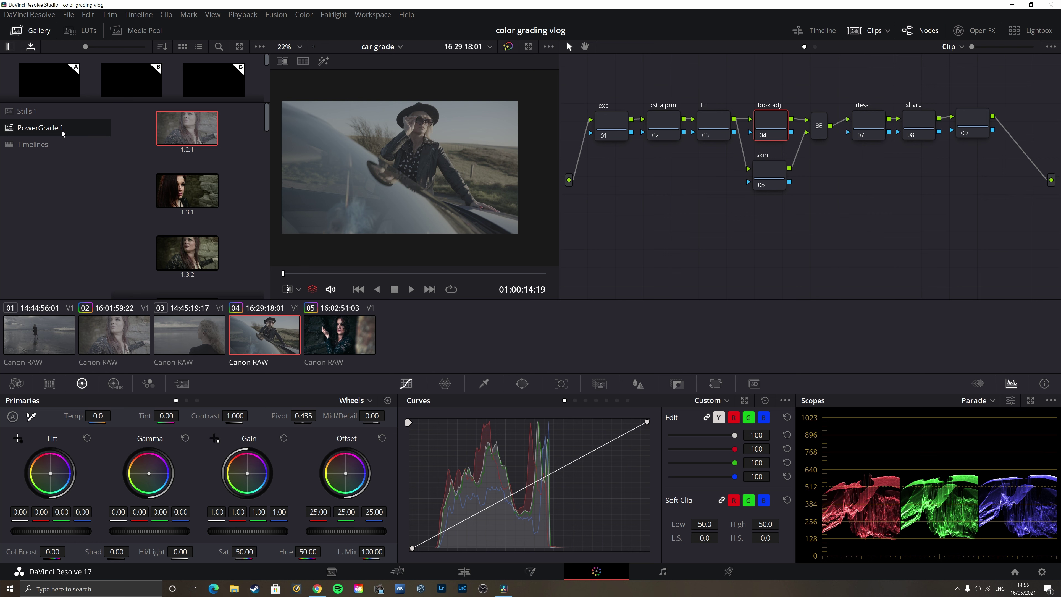
{"action": "left_click_drag", "start_coordinate": [83, 152], "coordinate": [62, 129]}
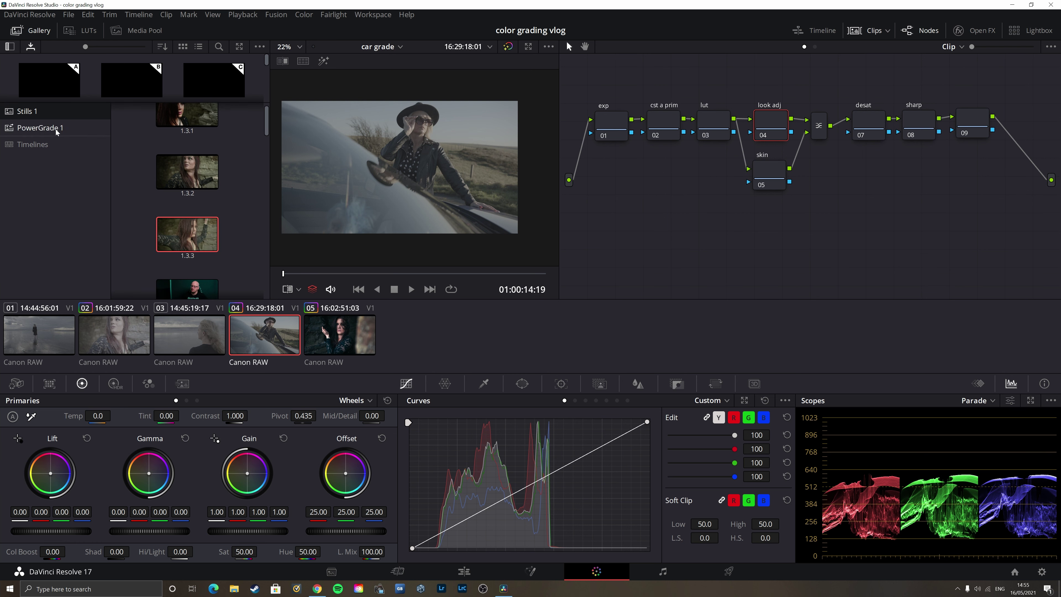
{"action": "left_click", "coordinate": [55, 129]}
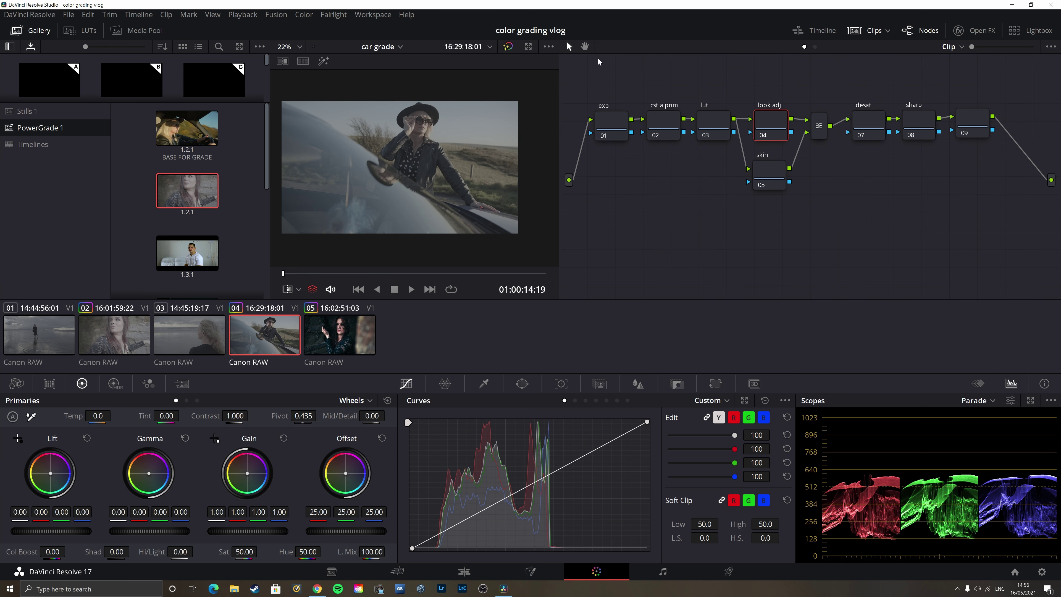
{"action": "left_click", "coordinate": [37, 30]}
{"action": "scroll", "coordinate": [348, 169], "scroll_direction": "up", "scroll_amount": 2}
{"action": "left_click_drag", "start_coordinate": [327, 173], "coordinate": [380, 182]}
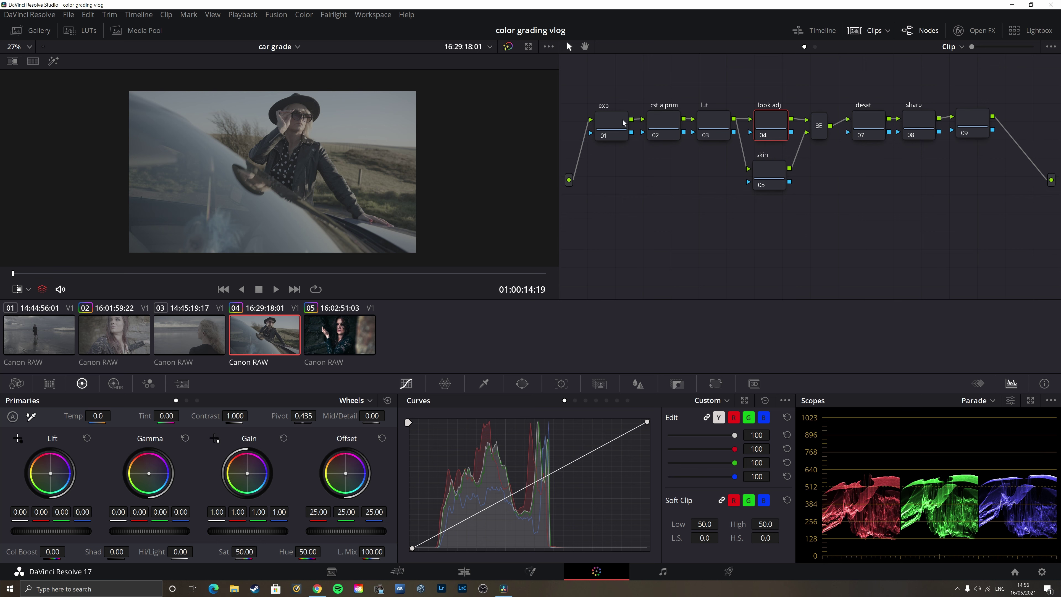
Step: On the car clip's exp node, move the curve's black and white points inward for contrast
{"action": "left_click", "coordinate": [612, 121]}
{"action": "left_click_drag", "start_coordinate": [412, 548], "coordinate": [431, 551]}
{"action": "left_click_drag", "start_coordinate": [645, 422], "coordinate": [555, 416]}
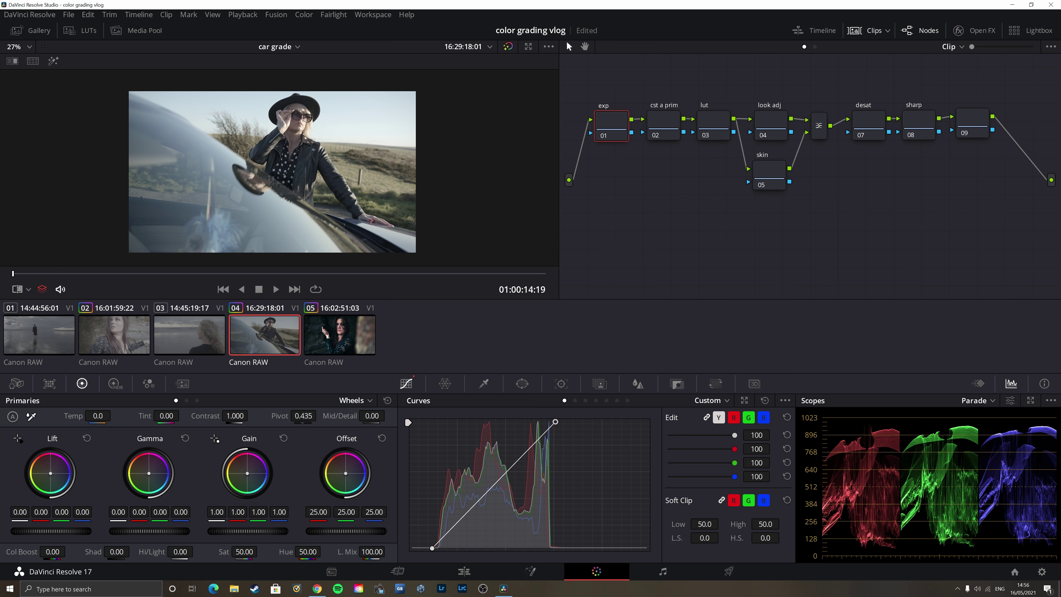
Step: Set saturation to 90.40 and warm the temperature to 140.0
{"action": "left_click_drag", "start_coordinate": [244, 551], "coordinate": [260, 551]}
{"action": "left_click_drag", "start_coordinate": [244, 552], "coordinate": [241, 551]}
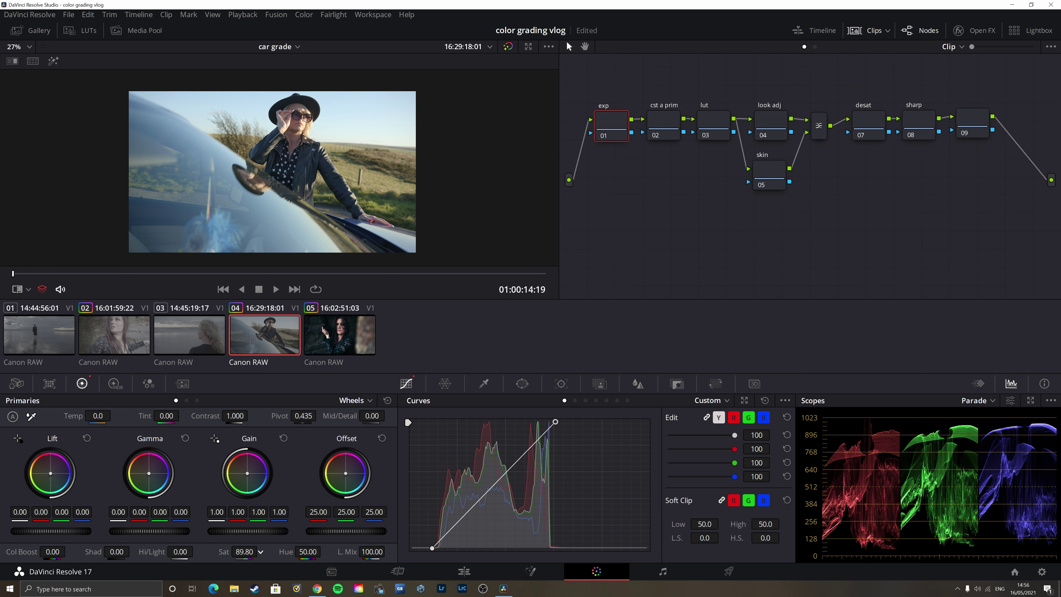
{"action": "left_click_drag", "start_coordinate": [244, 551], "coordinate": [245, 552]}
{"action": "scroll", "coordinate": [304, 175], "scroll_direction": "up", "scroll_amount": 1}
{"action": "scroll", "coordinate": [304, 175], "scroll_direction": "down", "scroll_amount": 2}
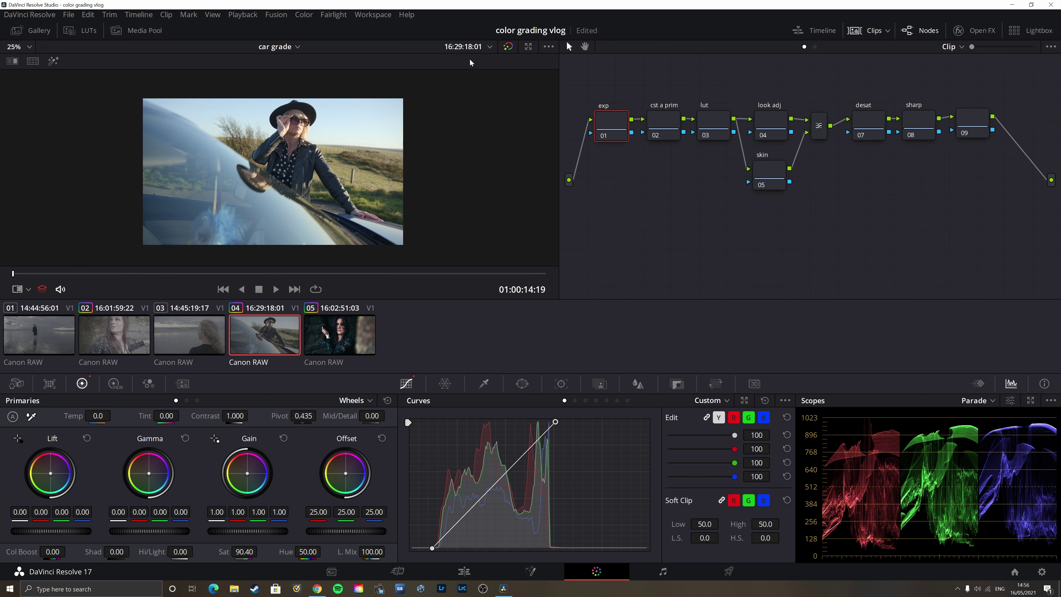
{"action": "left_click", "coordinate": [509, 46]}
{"action": "left_click", "coordinate": [508, 46]}
{"action": "left_click_drag", "start_coordinate": [110, 423], "coordinate": [114, 415]}
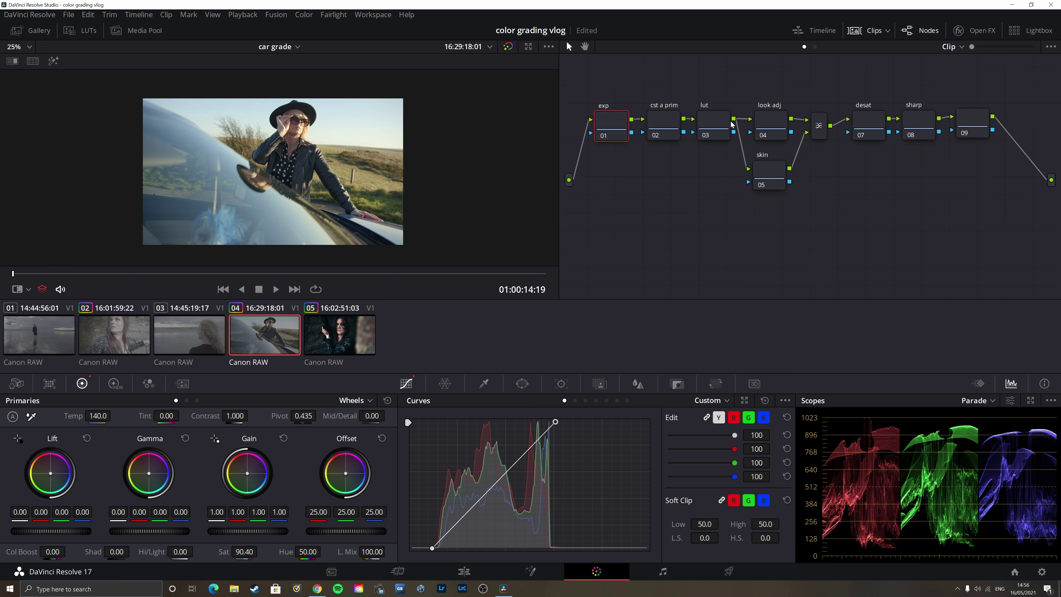
{"action": "left_click", "coordinate": [716, 124]}
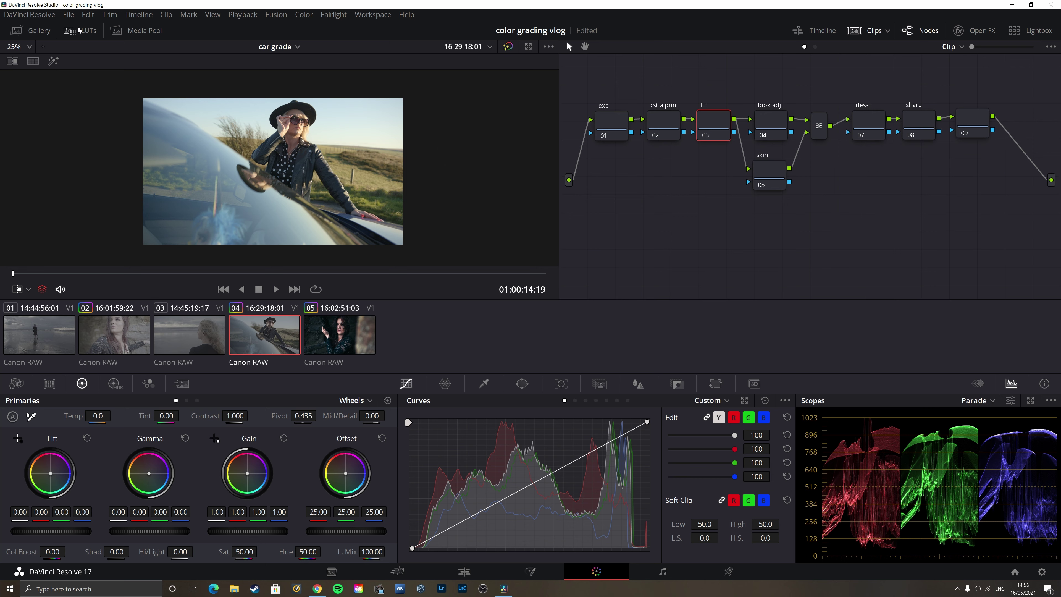
Step: Apply the Rec709 Kodak 2383 D60 film-look LUT to the lut node
{"action": "left_click", "coordinate": [80, 30]}
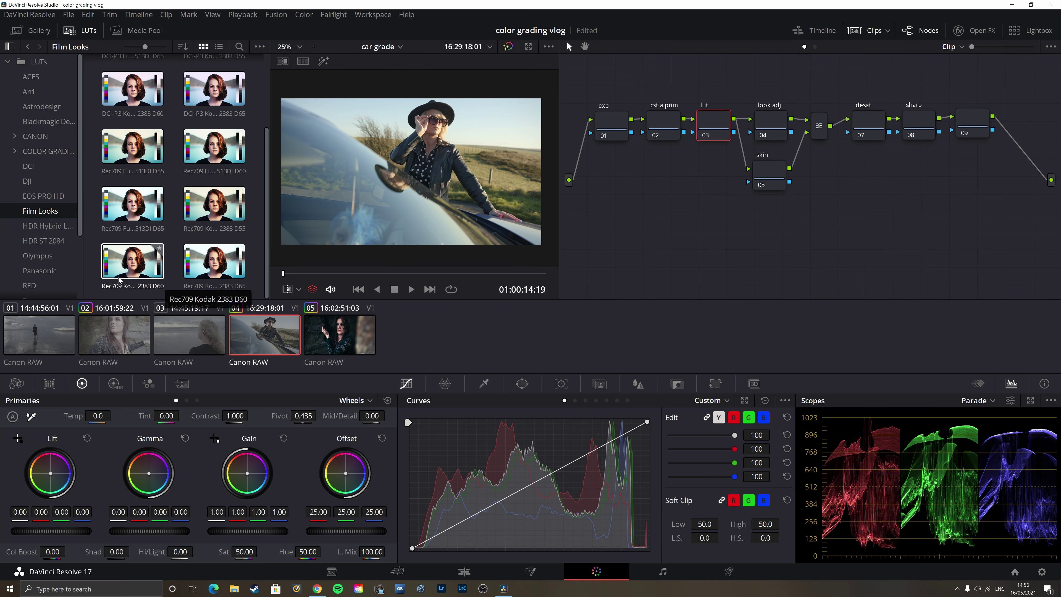
{"action": "double_click", "coordinate": [124, 266]}
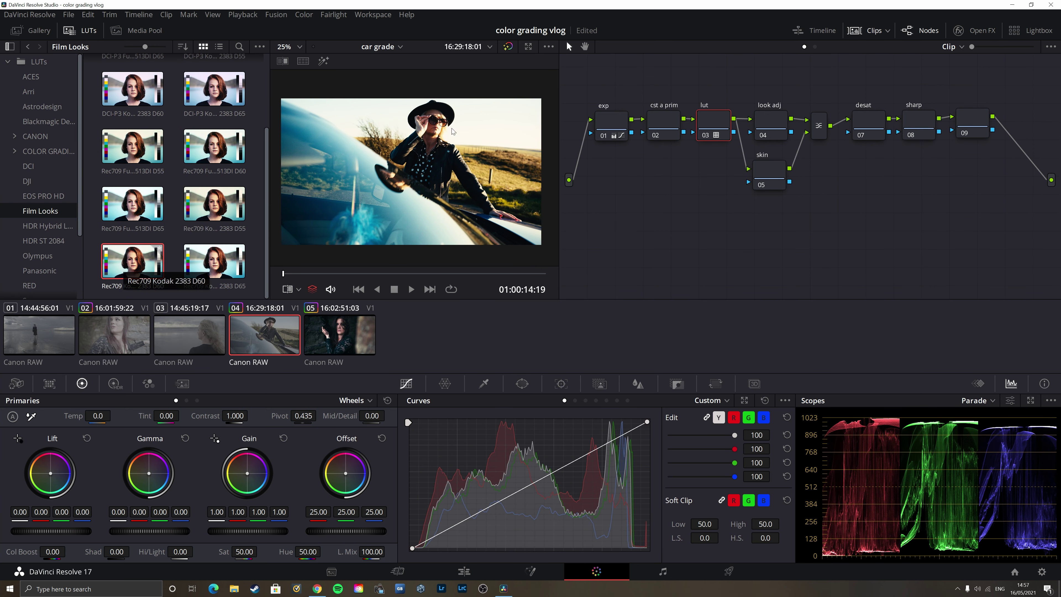
{"action": "left_click", "coordinate": [80, 30]}
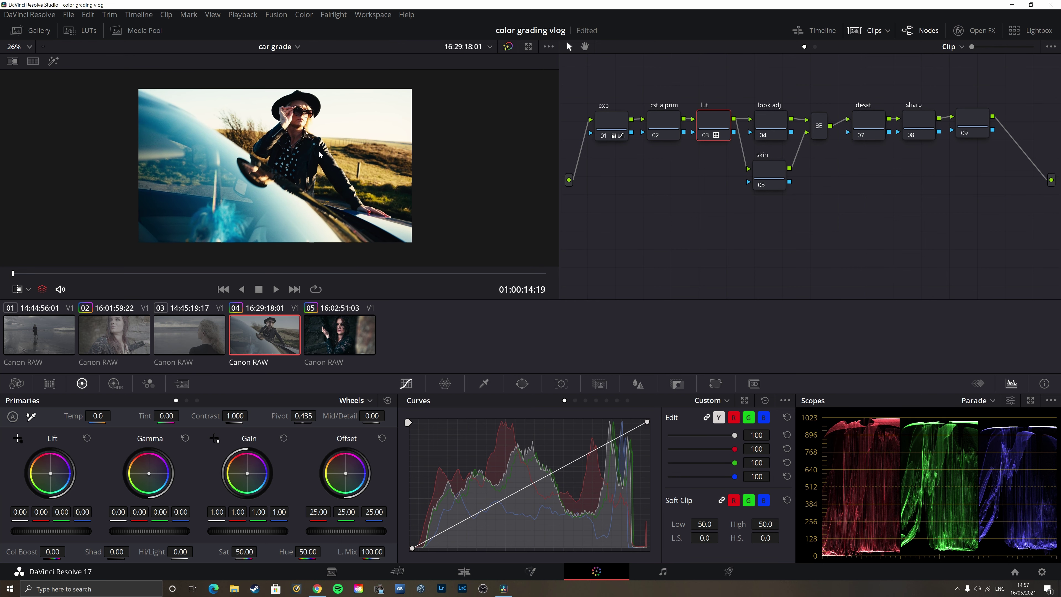
{"action": "left_click", "coordinate": [672, 122]}
{"action": "left_click", "coordinate": [981, 30]}
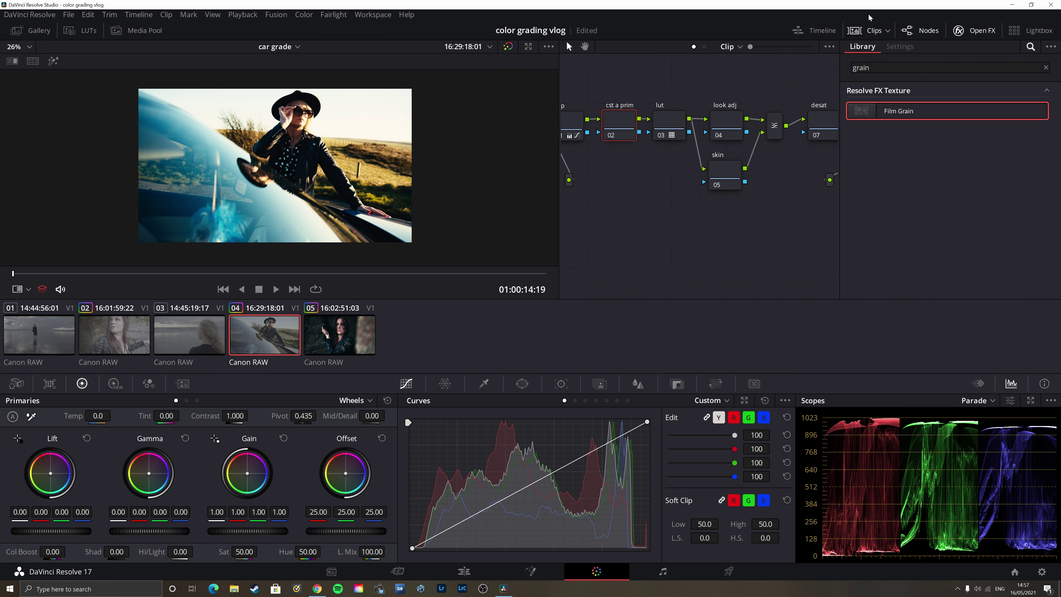
Step: Add a Color Space Transform to the cst a prim node with Cineon Film Log output gamma
{"action": "left_click", "coordinate": [894, 67]}
{"action": "key", "text": "BackSpace"}
{"action": "key", "text": "BackSpace"}
{"action": "key", "text": "BackSpace"}
{"action": "type", "text": "color"}
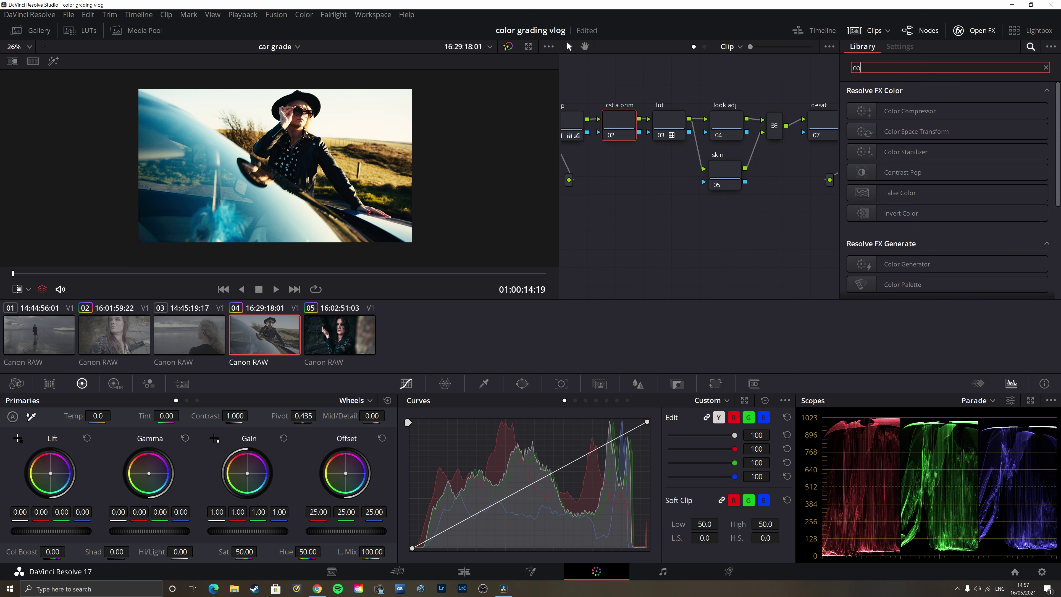
{"action": "left_click_drag", "start_coordinate": [915, 131], "coordinate": [626, 124]}
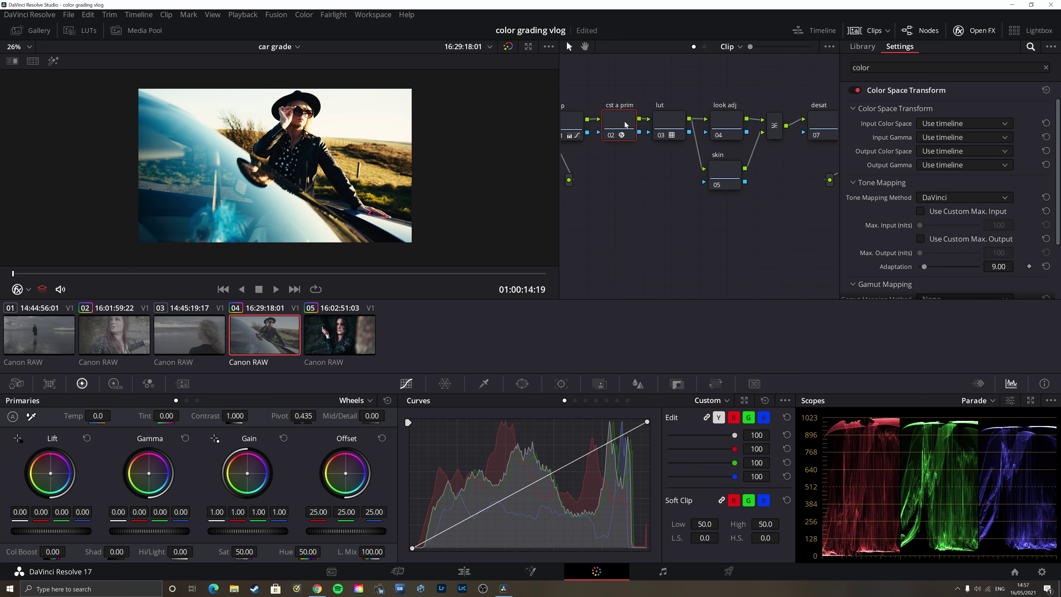
{"action": "left_click", "coordinate": [933, 167]}
{"action": "scroll", "coordinate": [964, 231], "scroll_direction": "down", "scroll_amount": 5}
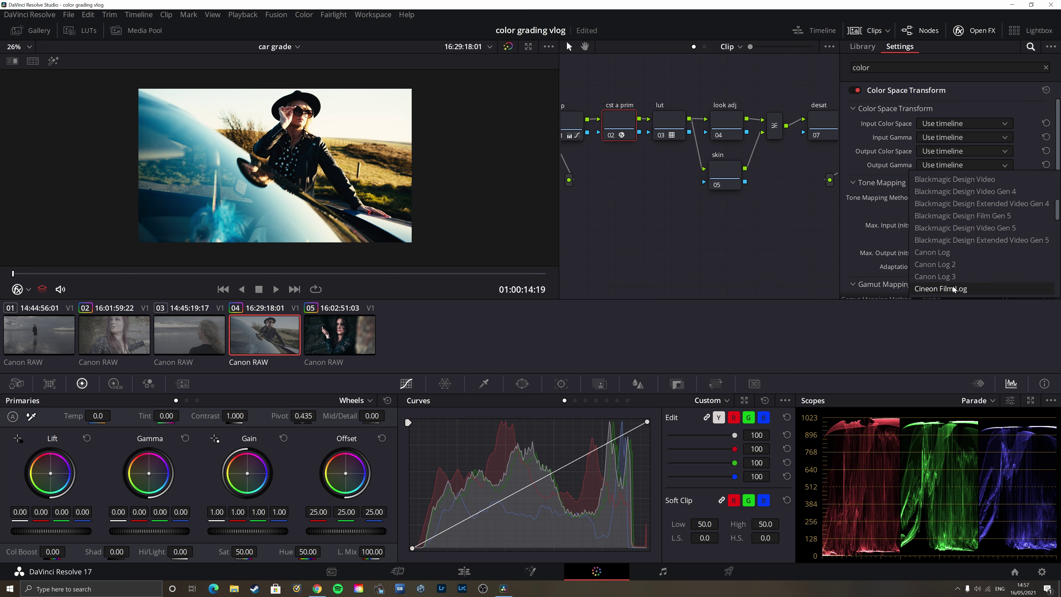
{"action": "left_click", "coordinate": [969, 290]}
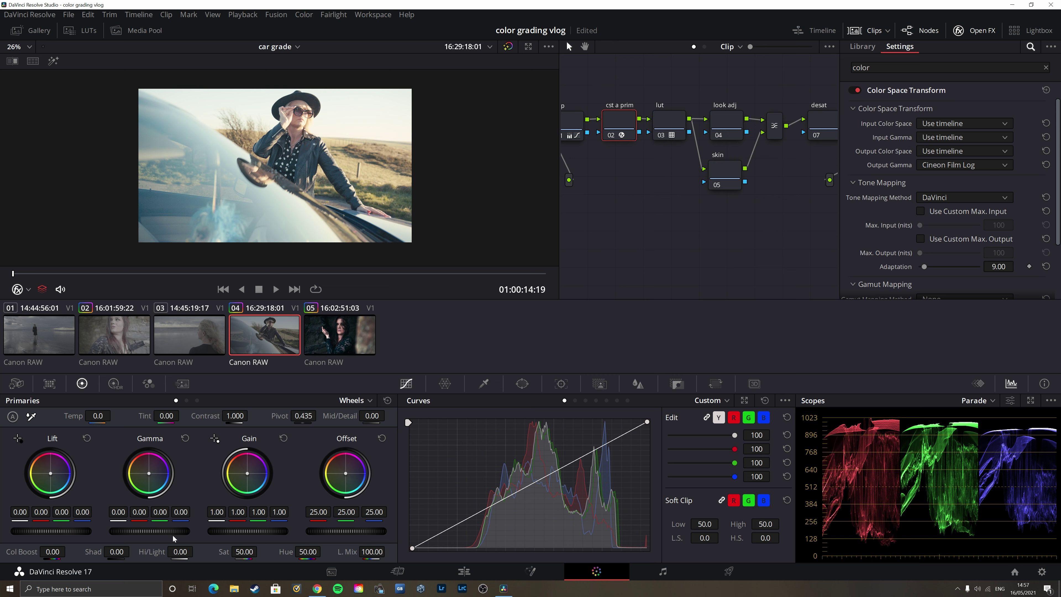
Step: Lower the lift, gamma and gain master wheels slightly and view the clip full-screen
{"action": "left_click_drag", "start_coordinate": [51, 530], "coordinate": [48, 531]}
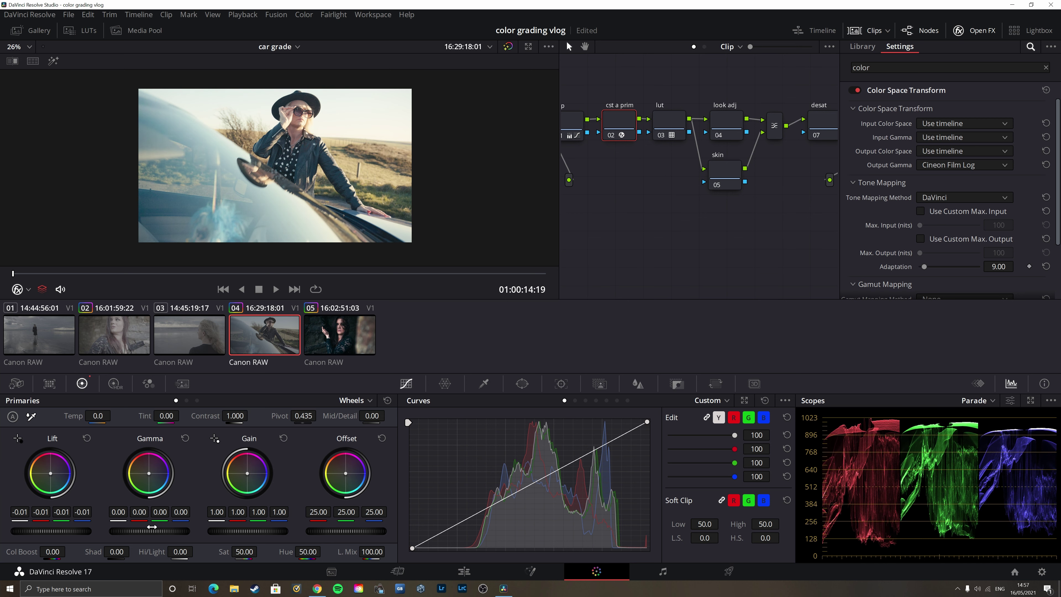
{"action": "left_click_drag", "start_coordinate": [152, 530], "coordinate": [138, 531]}
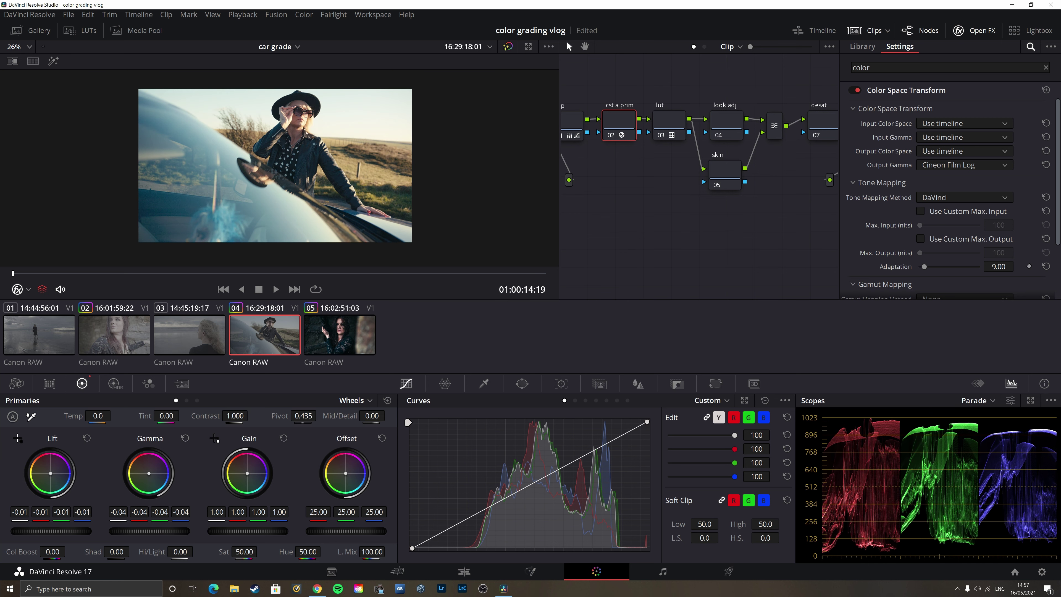
{"action": "left_click_drag", "start_coordinate": [138, 530], "coordinate": [137, 531]}
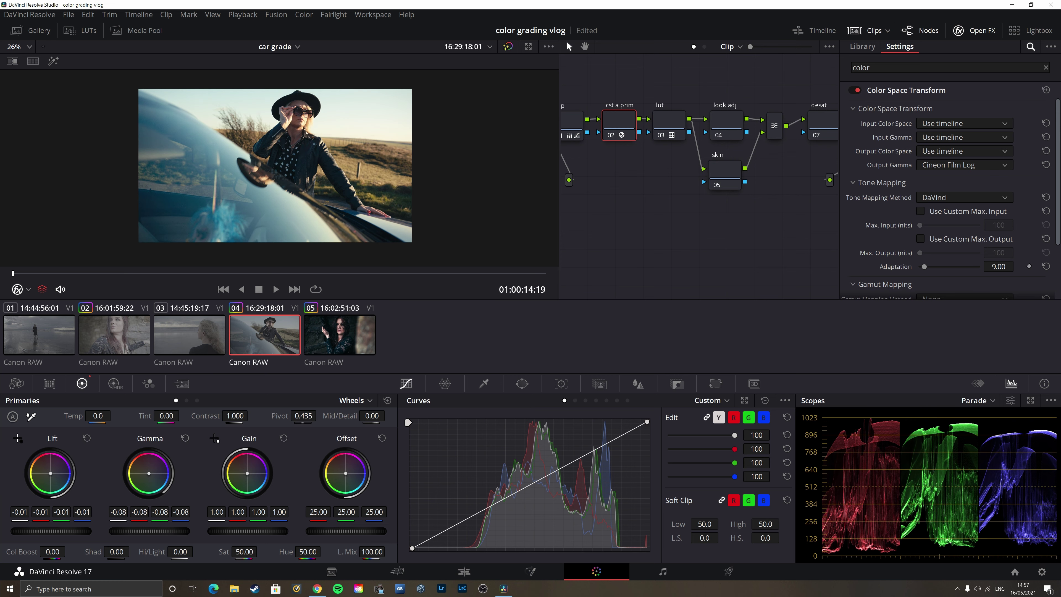
{"action": "left_click_drag", "start_coordinate": [248, 530], "coordinate": [238, 531]}
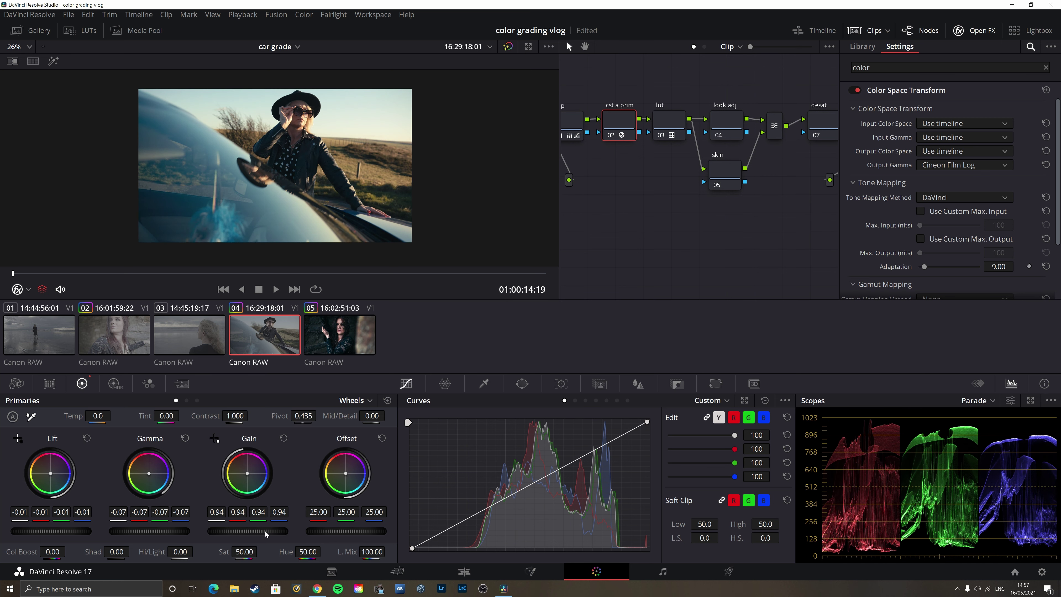
{"action": "left_click_drag", "start_coordinate": [167, 530], "coordinate": [177, 530]}
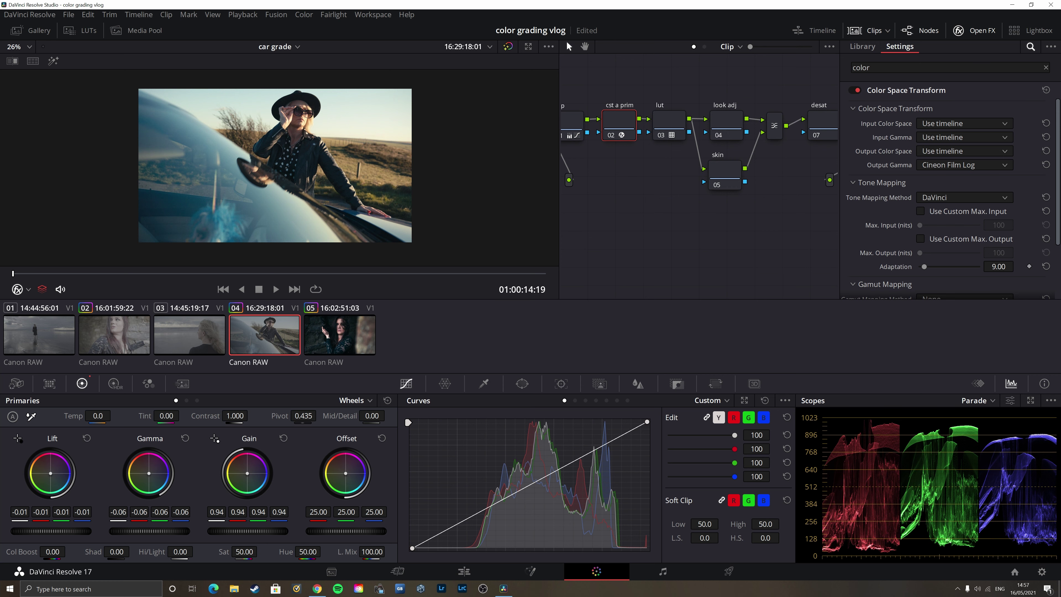
{"action": "left_click_drag", "start_coordinate": [52, 530], "coordinate": [46, 531]}
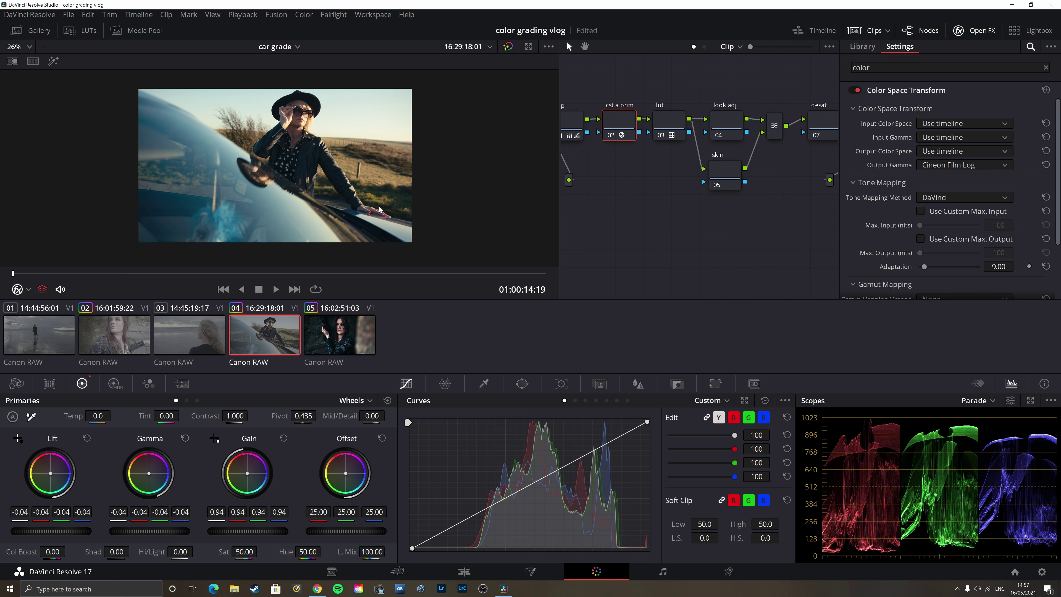
{"action": "scroll", "coordinate": [380, 208], "scroll_direction": "down", "scroll_amount": 1}
{"action": "key", "text": "ctrl+f"}
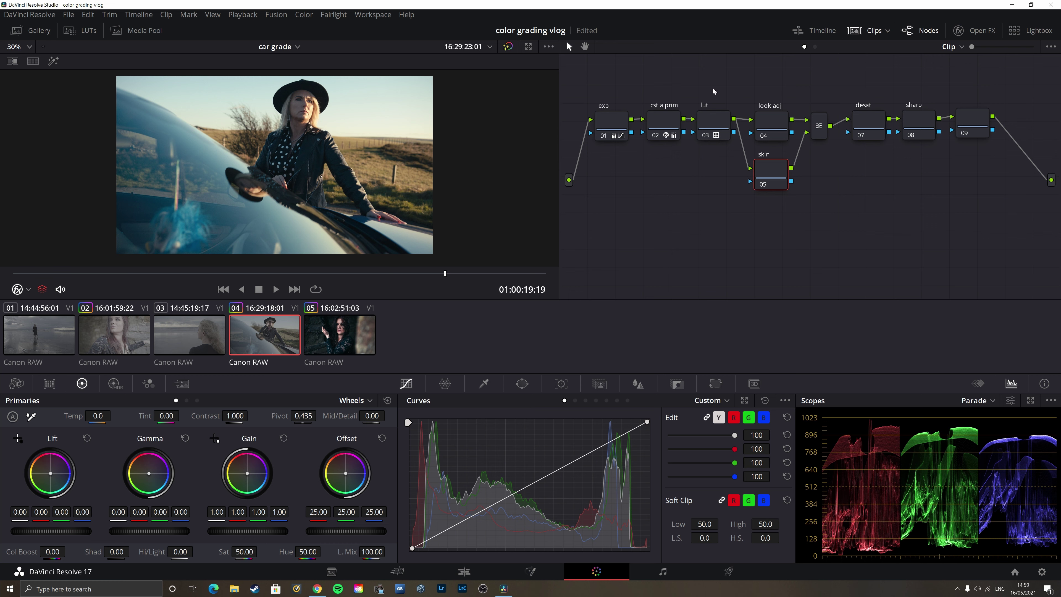
Step: Disable the skin node, then on look adj push shadows toward blue and midtones warmer
{"action": "left_click", "coordinate": [770, 118]}
{"action": "left_click", "coordinate": [762, 185]}
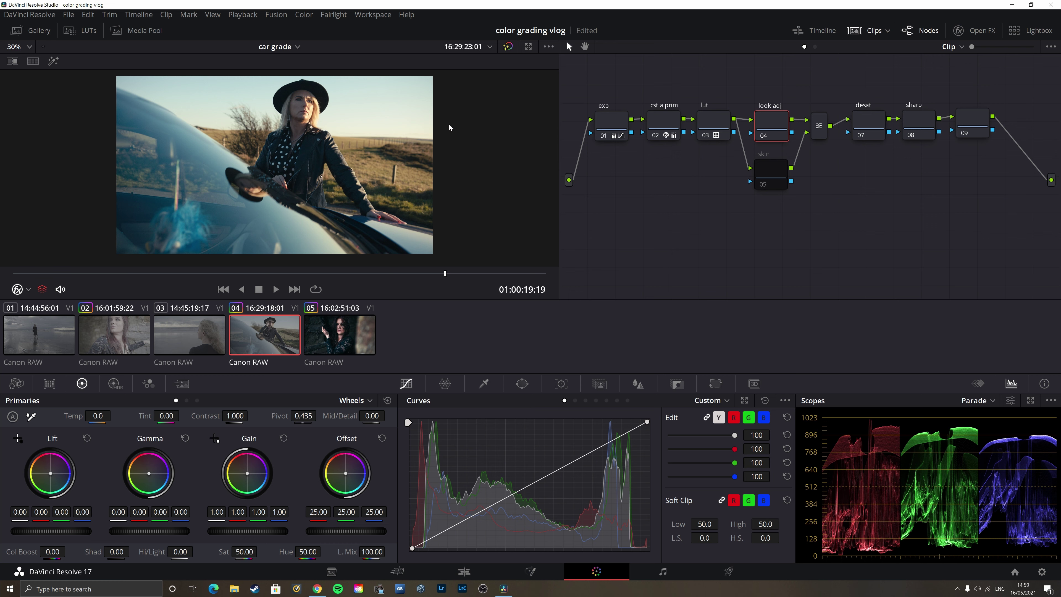
{"action": "left_click_drag", "start_coordinate": [51, 473], "coordinate": [51, 474]}
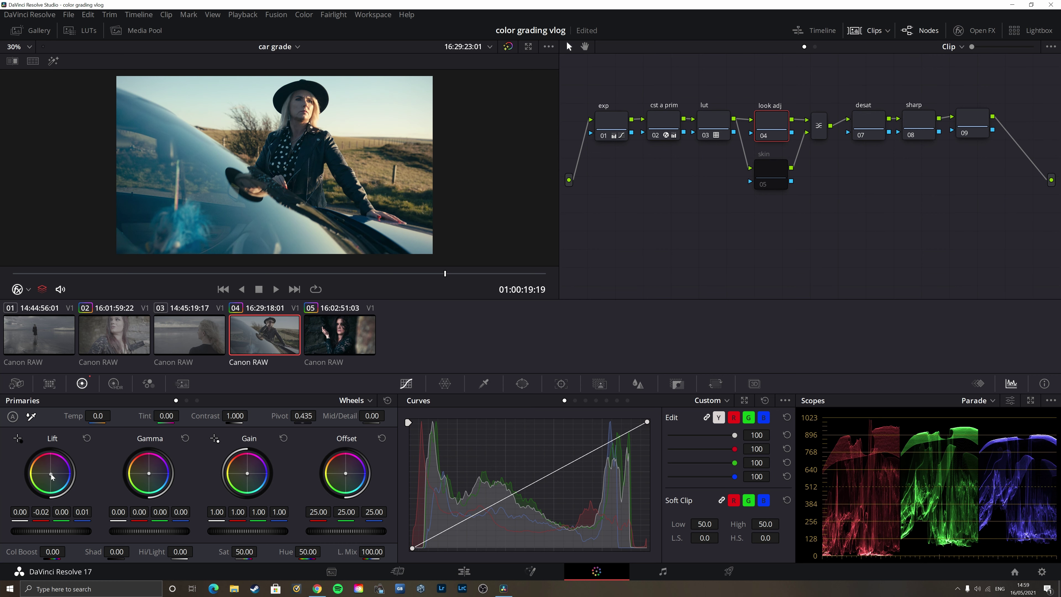
{"action": "left_click_drag", "start_coordinate": [148, 473], "coordinate": [146, 471]}
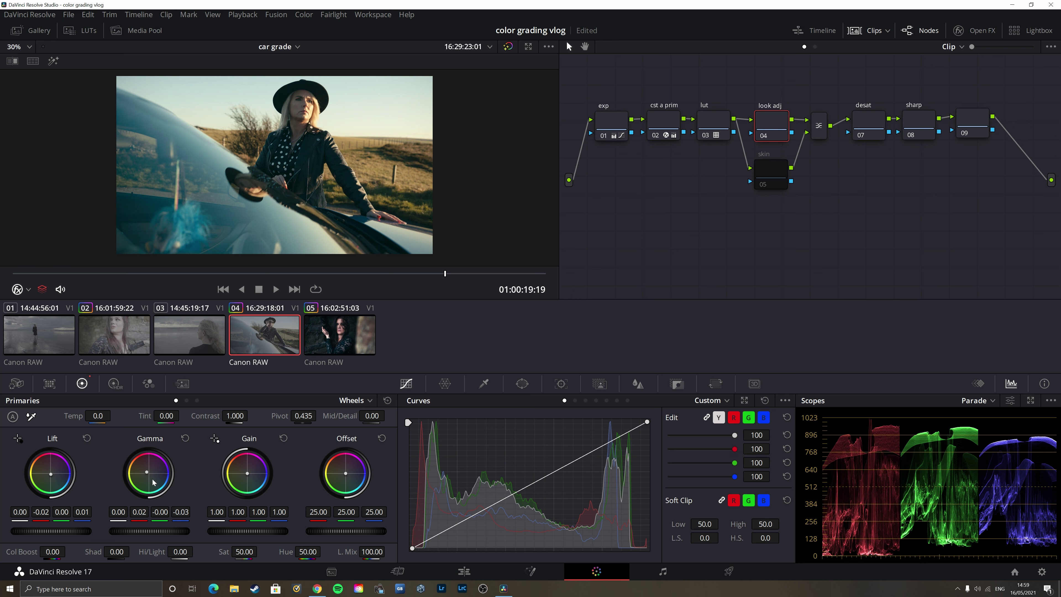
{"action": "left_click_drag", "start_coordinate": [146, 474], "coordinate": [147, 475]}
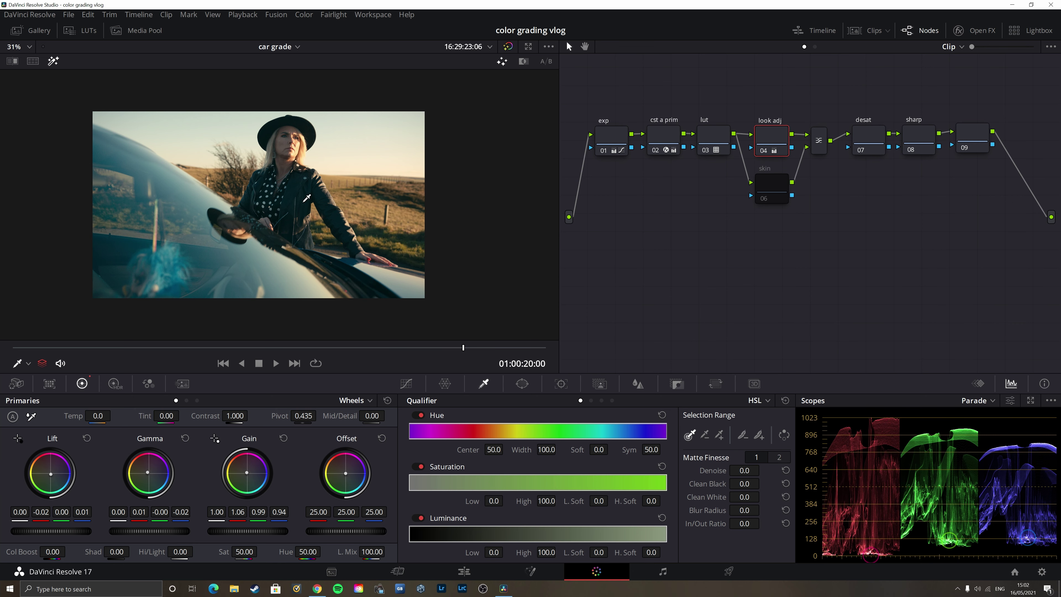
{"action": "scroll", "coordinate": [279, 172], "scroll_direction": "up", "scroll_amount": 2}
{"action": "scroll", "coordinate": [279, 172], "scroll_direction": "up", "scroll_amount": 3}
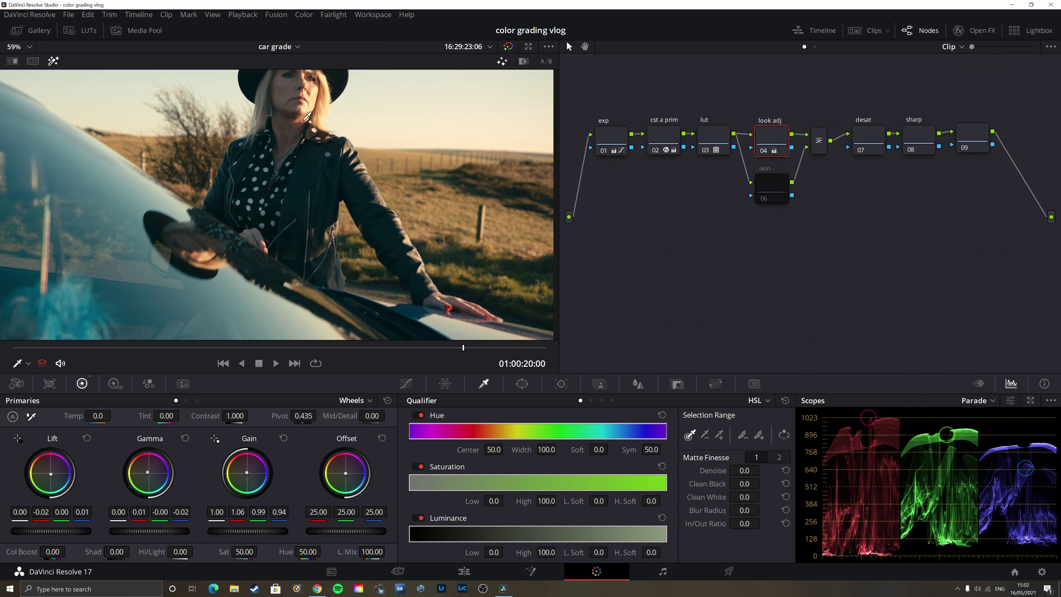
Step: Delete the skin node together with its mixer
{"action": "scroll", "coordinate": [282, 209], "scroll_direction": "up", "scroll_amount": 3}
{"action": "scroll", "coordinate": [287, 251], "scroll_direction": "up", "scroll_amount": 3}
{"action": "scroll", "coordinate": [288, 283], "scroll_direction": "down", "scroll_amount": 3}
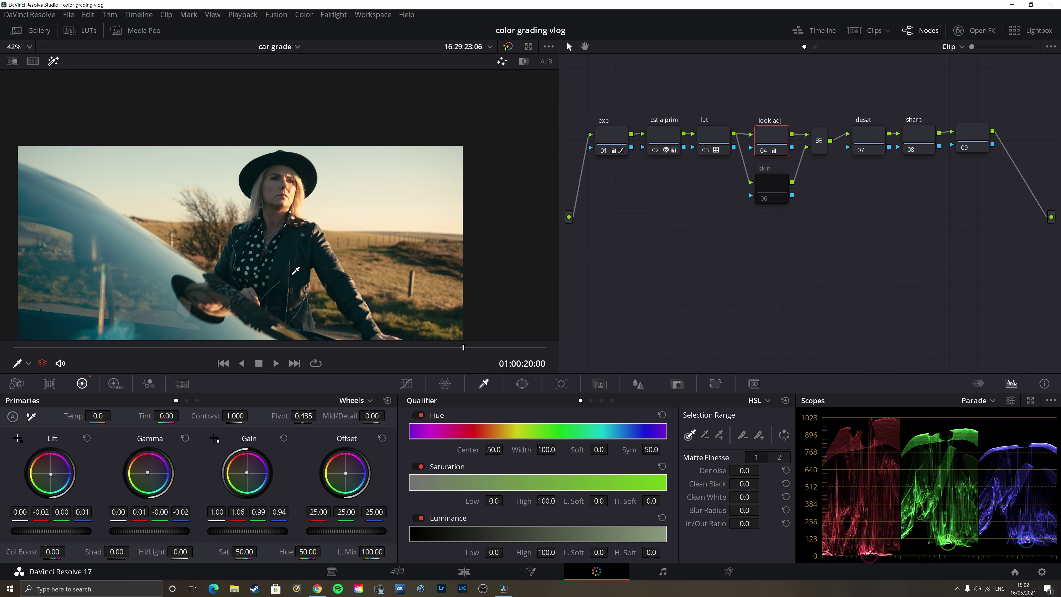
{"action": "scroll", "coordinate": [292, 259], "scroll_direction": "down", "scroll_amount": 2}
{"action": "scroll", "coordinate": [305, 216], "scroll_direction": "down", "scroll_amount": 2}
{"action": "scroll", "coordinate": [305, 216], "scroll_direction": "down", "scroll_amount": 1}
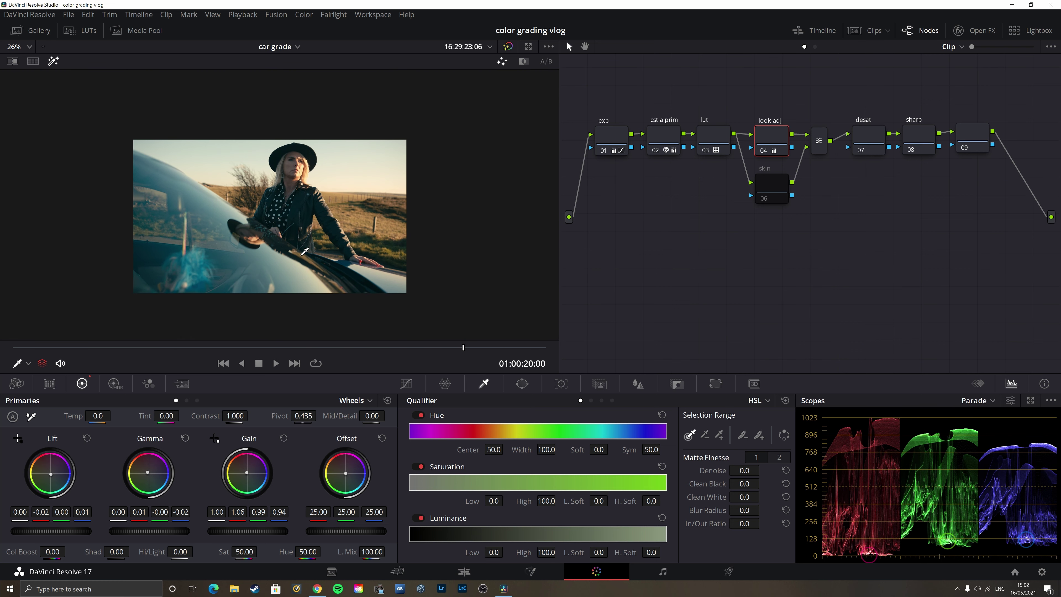
{"action": "left_click", "coordinate": [778, 190]}
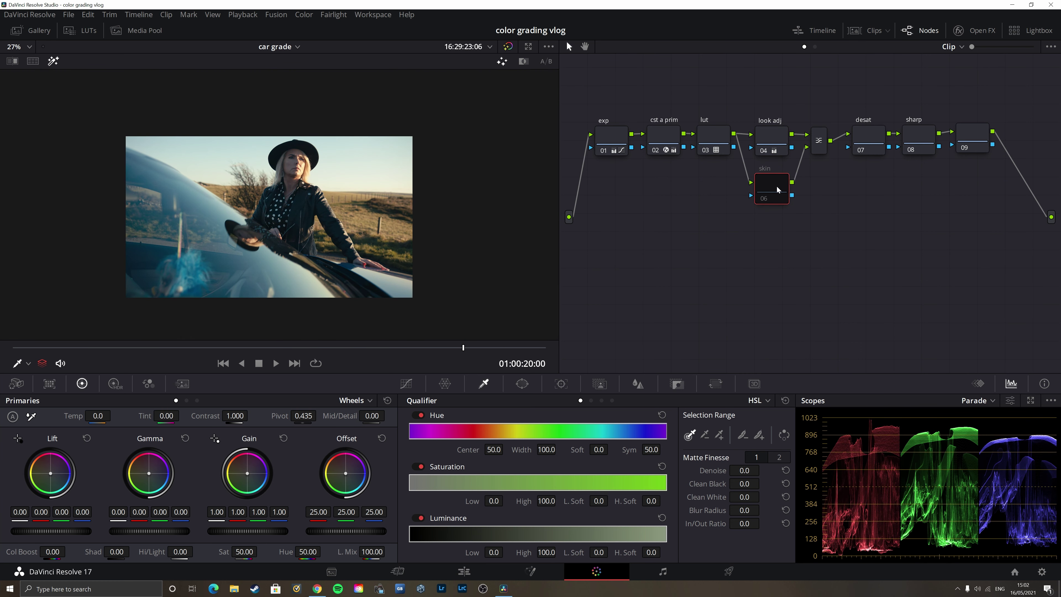
{"action": "key", "text": "Delete"}
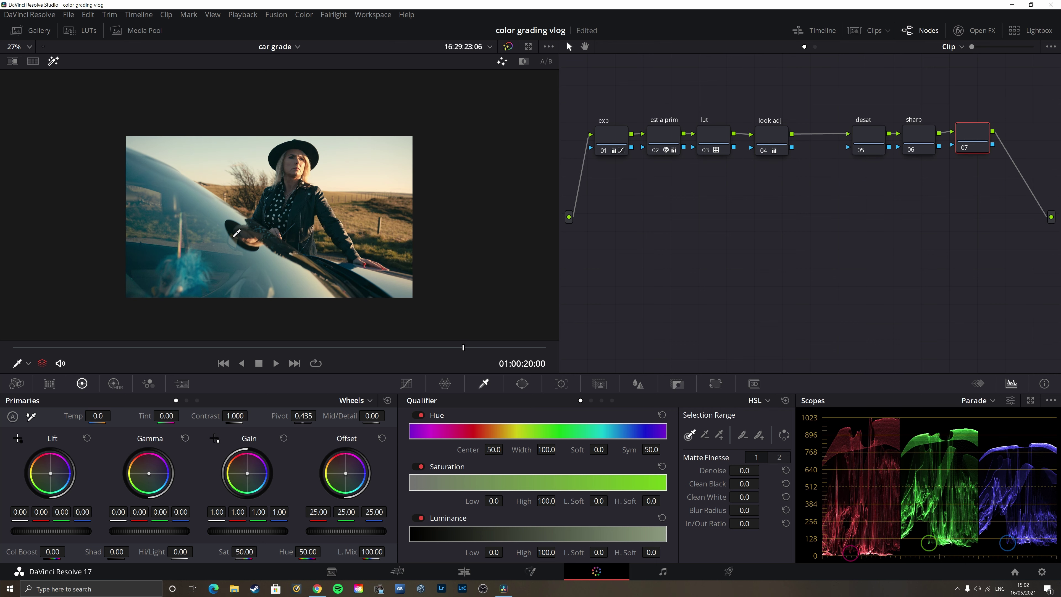
Step: Close the gap so desat follows look adj directly, with desat selected
{"action": "scroll", "coordinate": [237, 233], "scroll_direction": "up", "scroll_amount": 3}
{"action": "scroll", "coordinate": [236, 233], "scroll_direction": "down", "scroll_amount": 2}
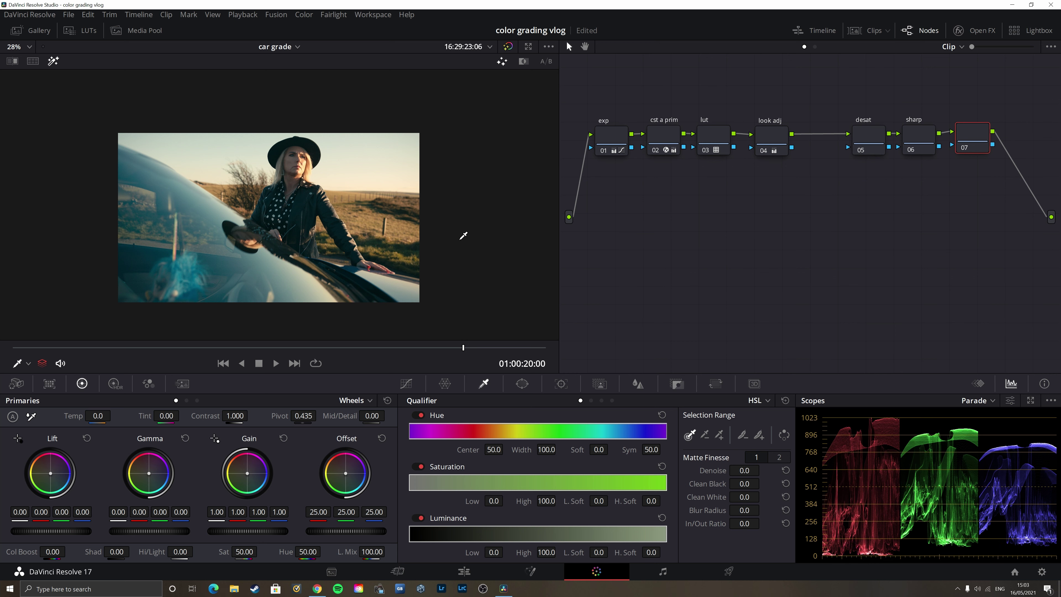
{"action": "left_click", "coordinate": [884, 130]}
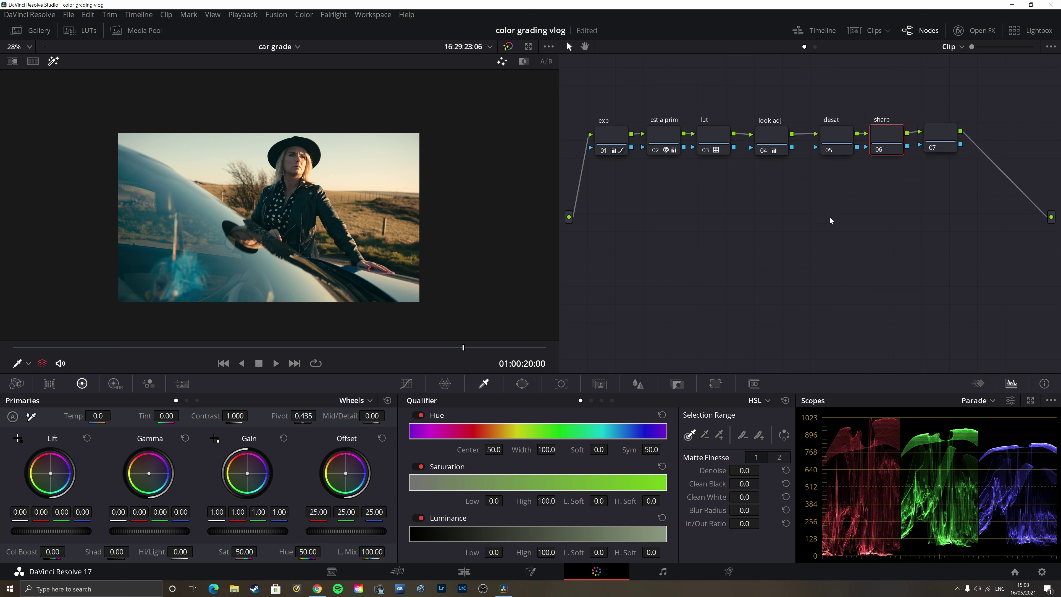
{"action": "left_click_drag", "start_coordinate": [837, 133], "coordinate": [830, 129]}
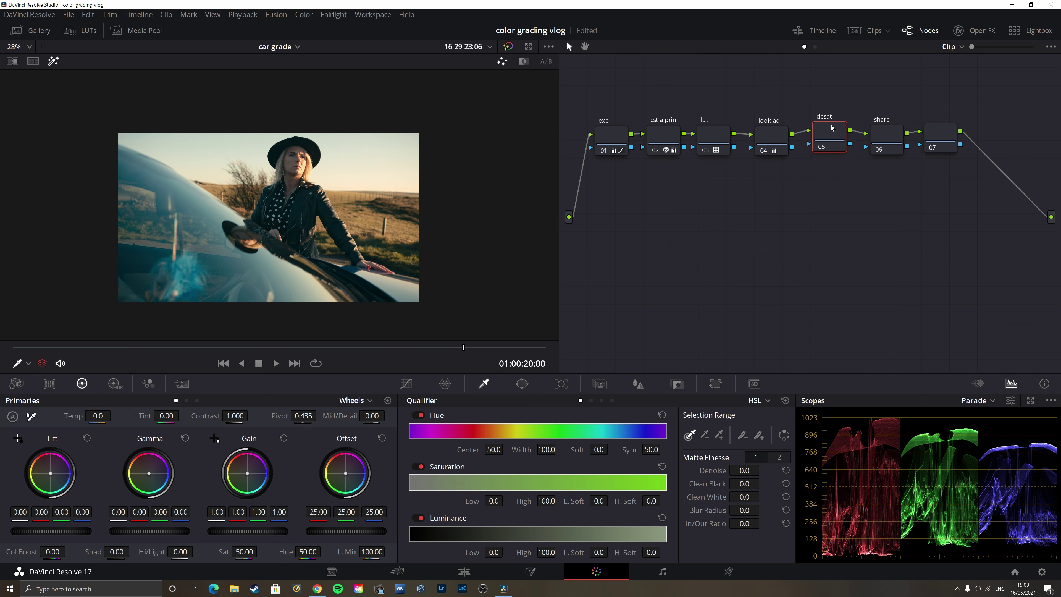
{"action": "scroll", "coordinate": [411, 130], "scroll_direction": "up", "scroll_amount": 2}
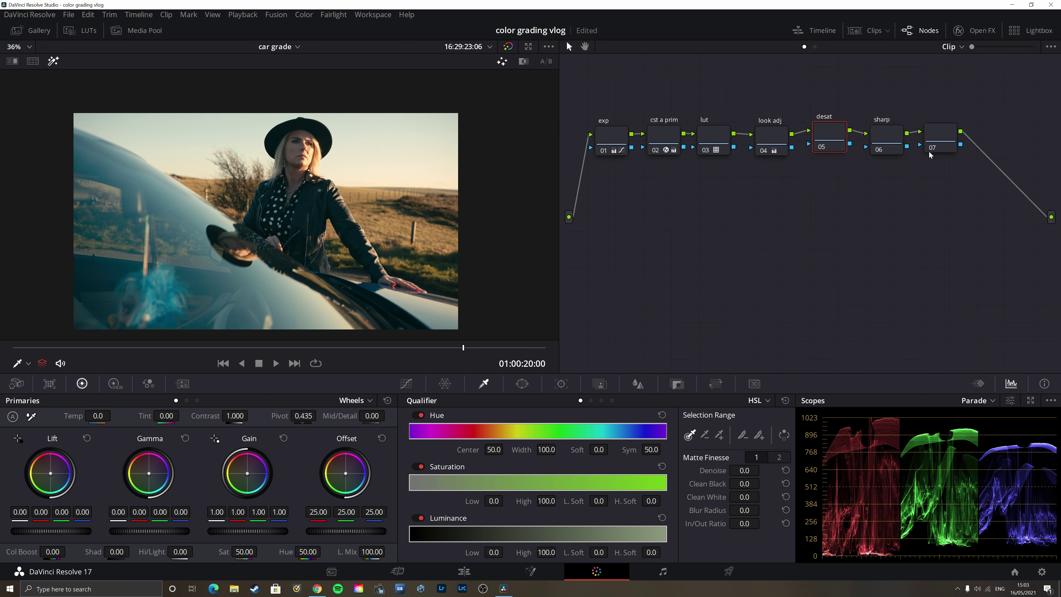
{"action": "left_click", "coordinate": [406, 383]}
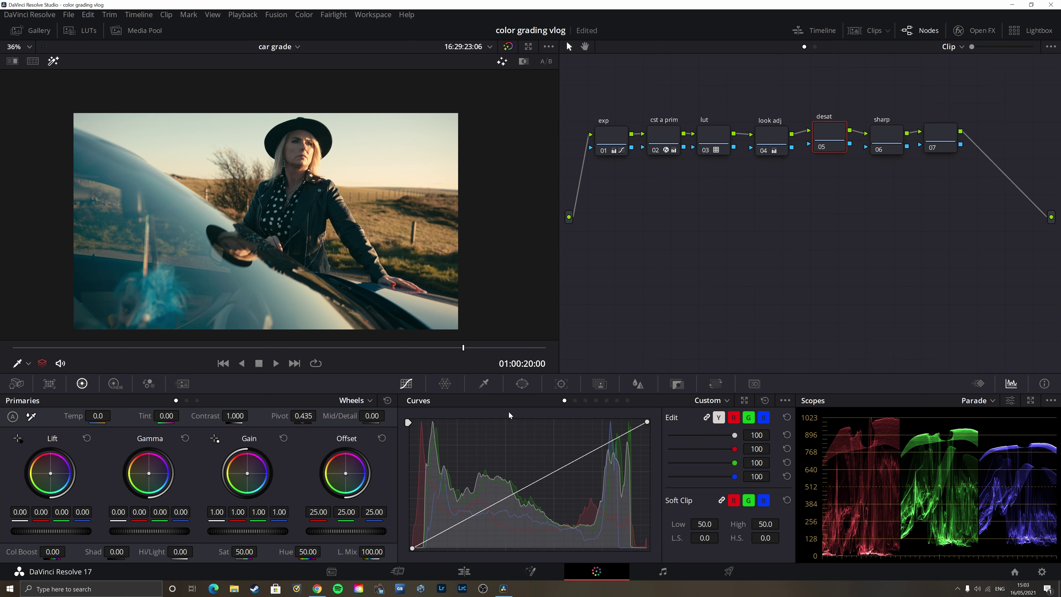
Step: On the desat node, desaturate the deepest shadows with a Lum vs Sat curve
{"action": "left_click", "coordinate": [607, 400]}
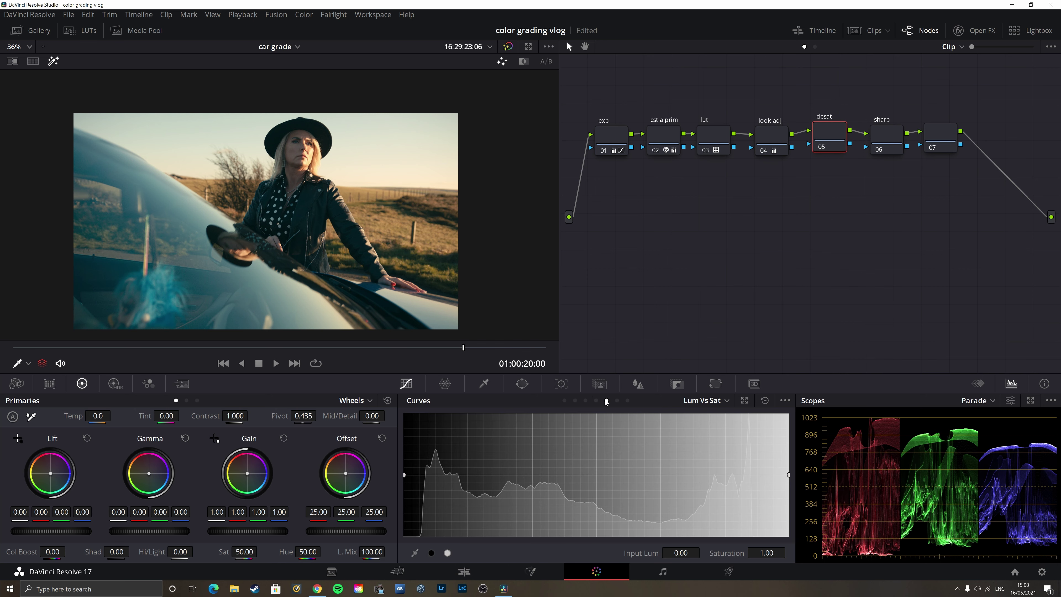
{"action": "mouse_move", "coordinate": [404, 475]}
{"action": "left_mouse_down"}
{"action": "mouse_move", "coordinate": [397, 546]}
{"action": "mouse_move", "coordinate": [477, 468]}
{"action": "mouse_move", "coordinate": [471, 477]}
{"action": "left_mouse_up"}
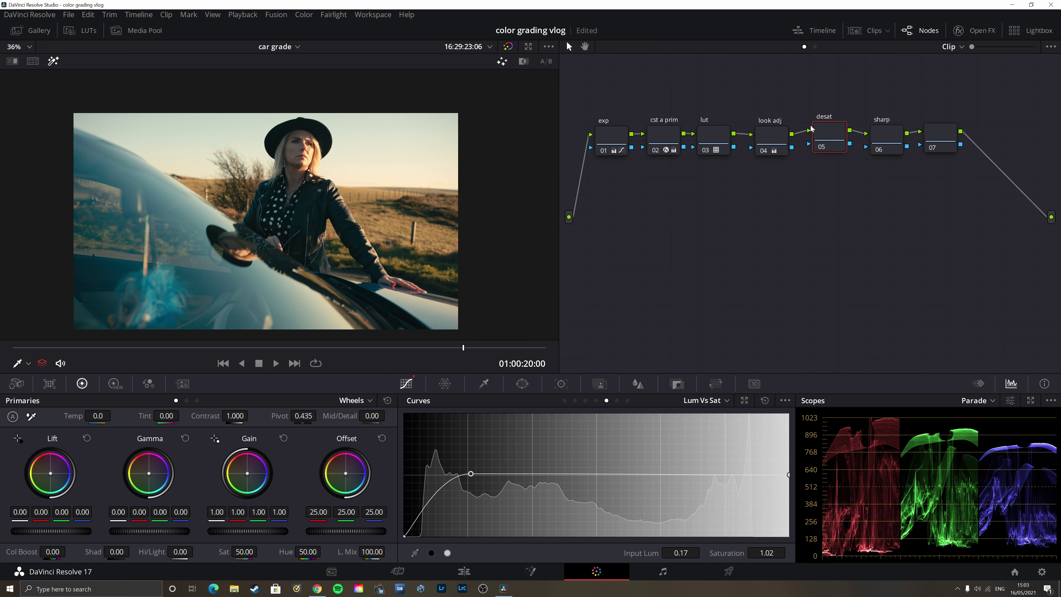
{"action": "key", "text": "ctrl+d"}
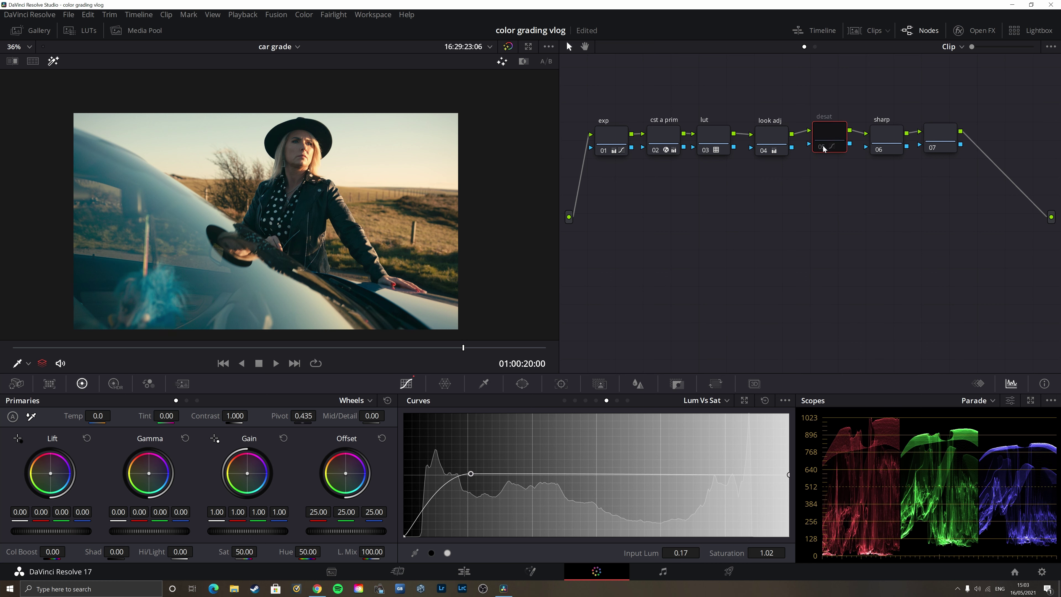
{"action": "key", "text": "ctrl+d"}
Step: Compare the clip with desat off and on, leave it enabled, and select node 07
{"action": "scroll", "coordinate": [368, 259], "scroll_direction": "up", "scroll_amount": 3}
{"action": "scroll", "coordinate": [369, 259], "scroll_direction": "up", "scroll_amount": 3}
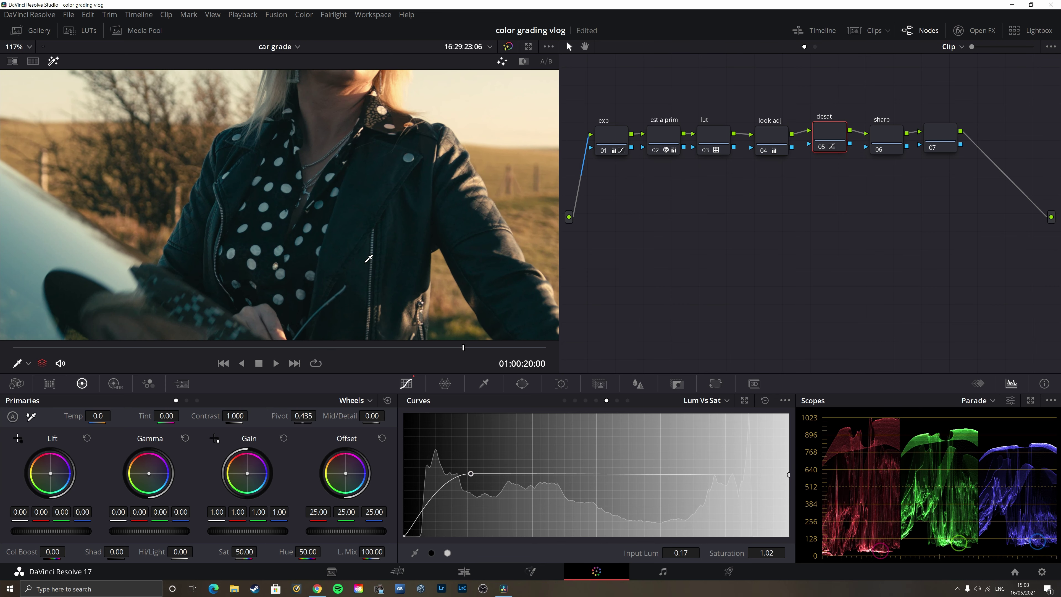
{"action": "scroll", "coordinate": [287, 241], "scroll_direction": "up", "scroll_amount": 2}
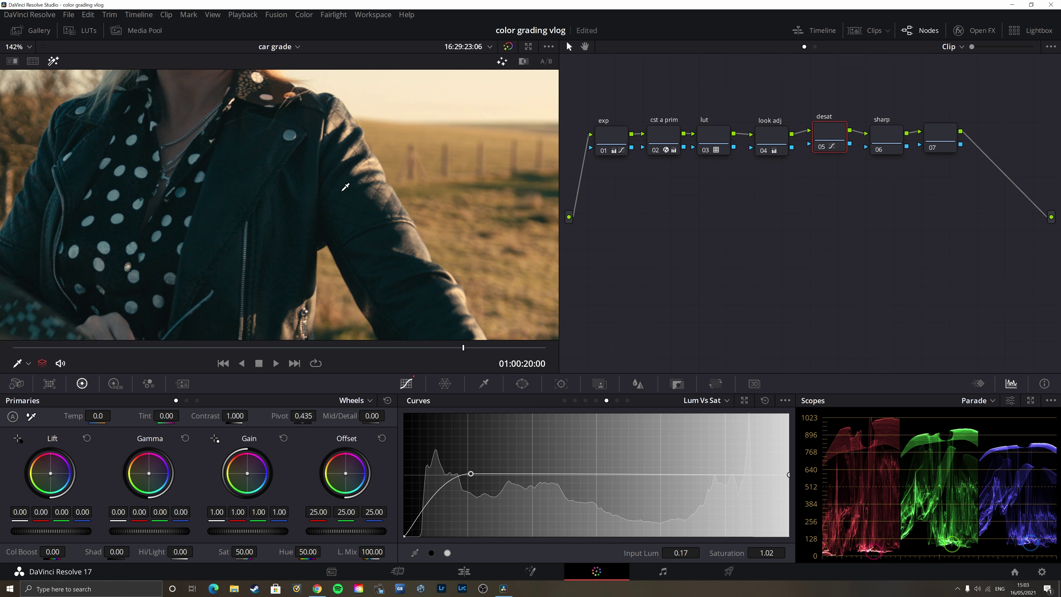
{"action": "left_click", "coordinate": [821, 147]}
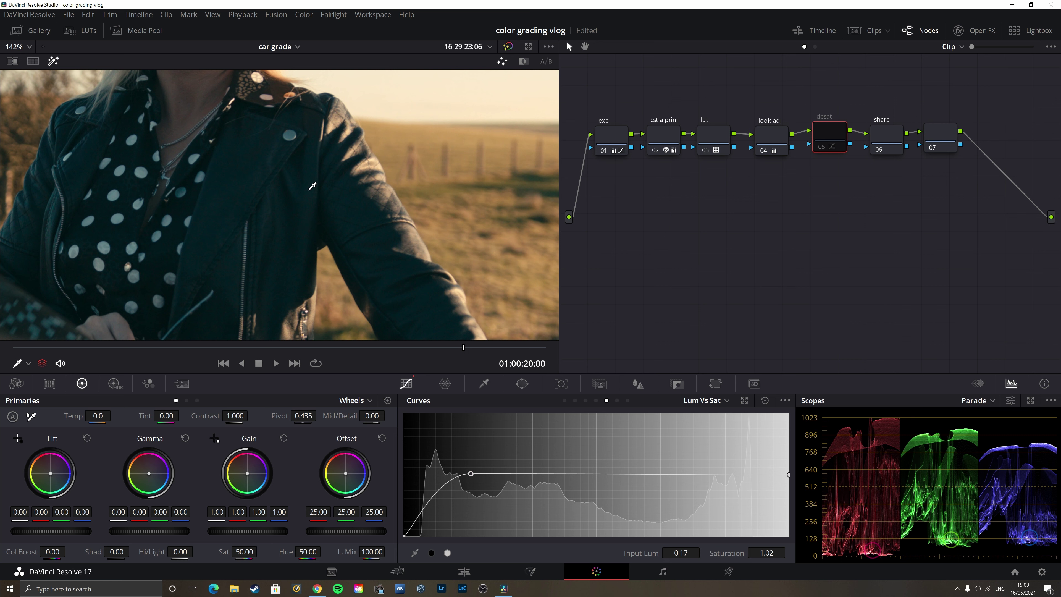
{"action": "left_click", "coordinate": [822, 145]}
{"action": "scroll", "coordinate": [358, 222], "scroll_direction": "down", "scroll_amount": 3}
{"action": "scroll", "coordinate": [359, 222], "scroll_direction": "down", "scroll_amount": 2}
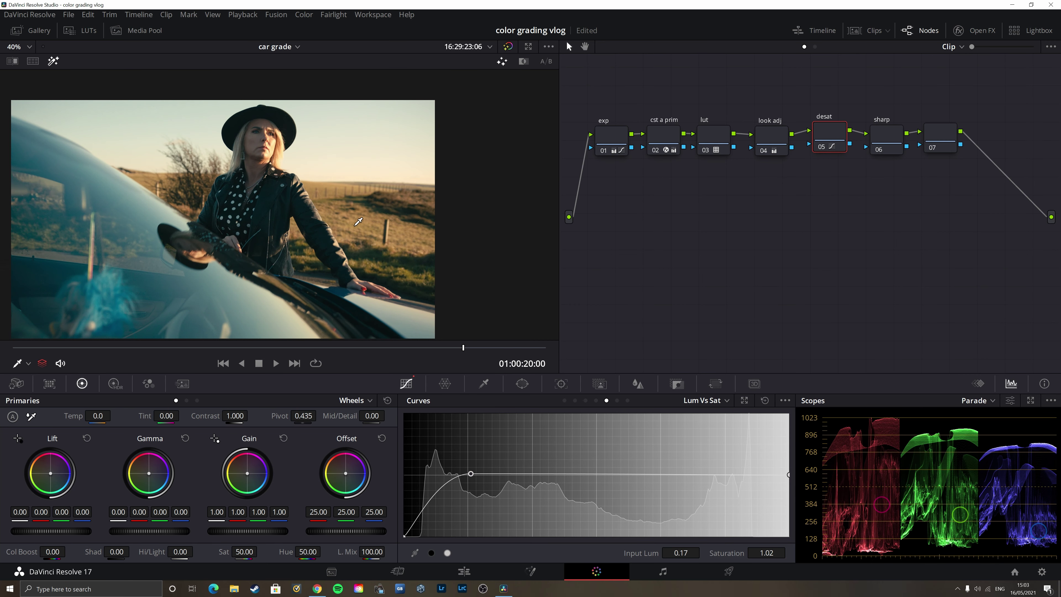
{"action": "scroll", "coordinate": [358, 221], "scroll_direction": "down", "scroll_amount": 1}
{"action": "left_click", "coordinate": [949, 136]}
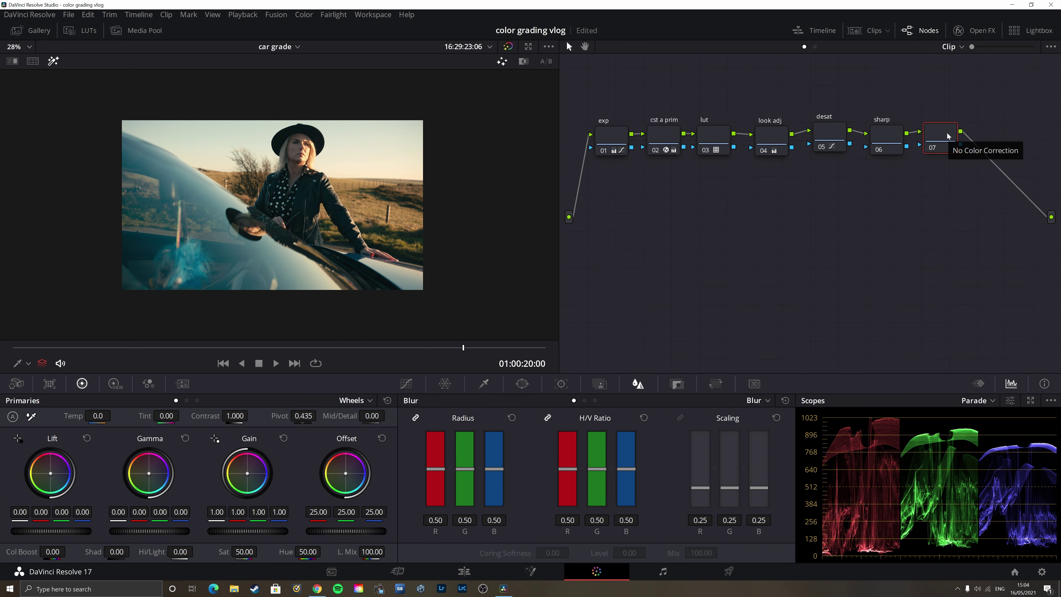
Step: Add an inverted, softened circular window on node 07 and squash it into an ellipse over the woman
{"action": "key", "text": "Left"}
{"action": "key", "text": "Left"}
{"action": "key", "text": "Left"}
{"action": "left_click", "coordinate": [522, 384]}
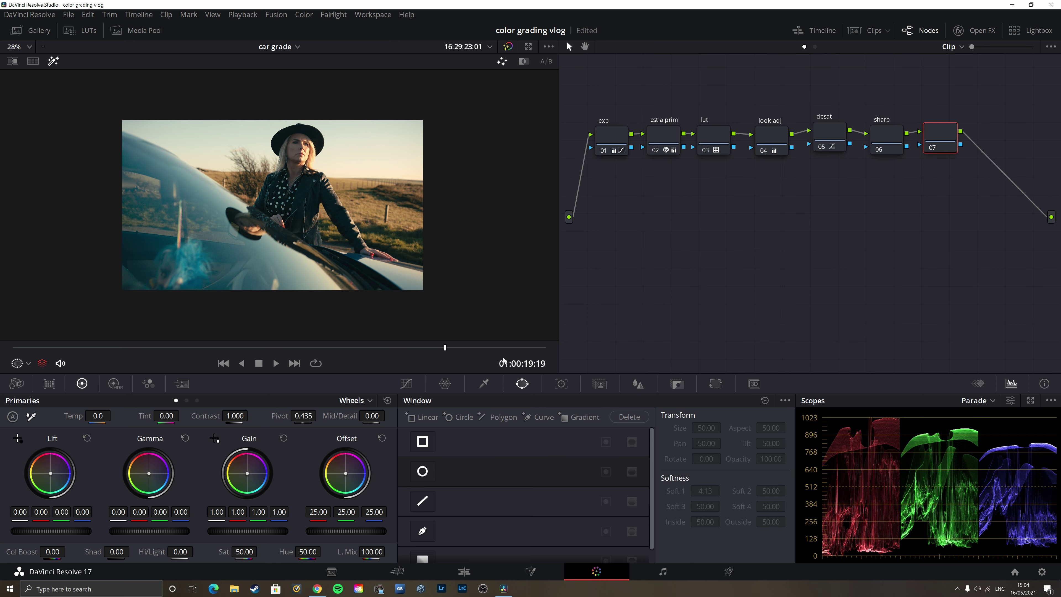
{"action": "left_click", "coordinate": [426, 472]}
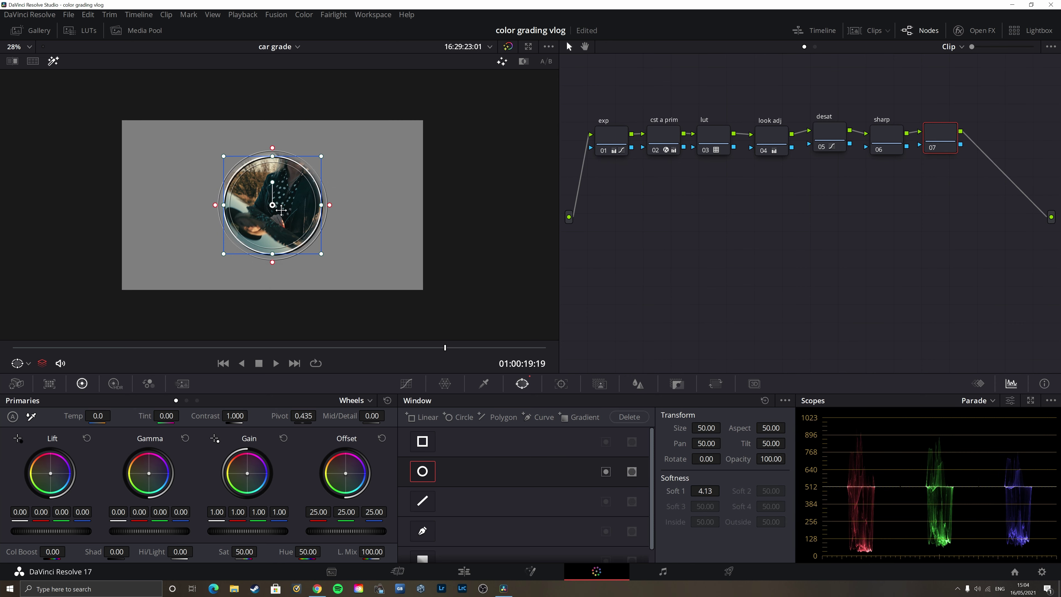
{"action": "left_click_drag", "start_coordinate": [280, 211], "coordinate": [309, 174]}
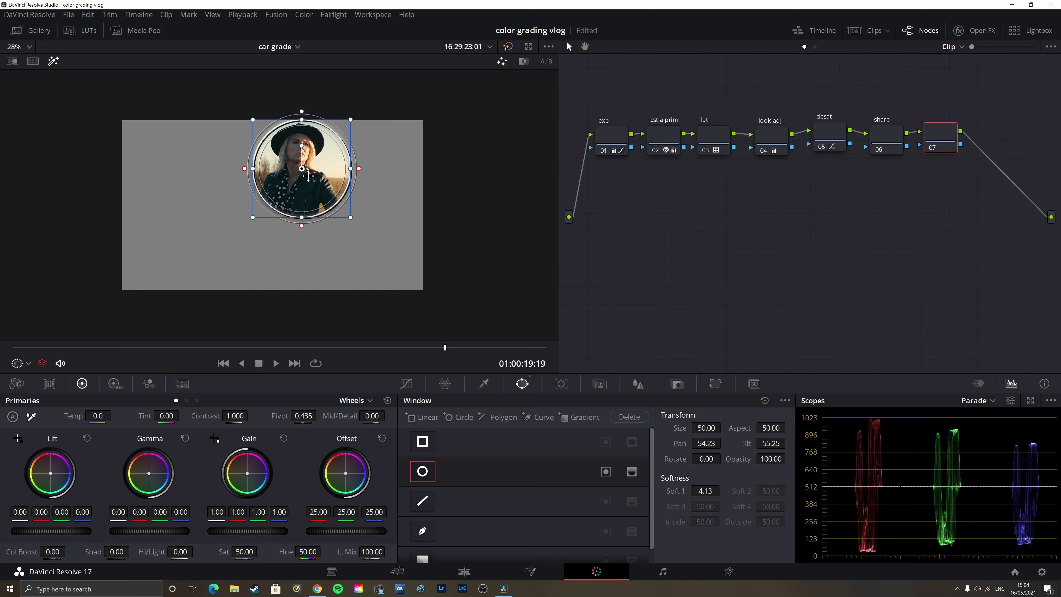
{"action": "left_click", "coordinate": [604, 471]}
{"action": "left_click_drag", "start_coordinate": [244, 171], "coordinate": [230, 171]}
{"action": "left_click_drag", "start_coordinate": [308, 124], "coordinate": [308, 135]}
{"action": "left_click_drag", "start_coordinate": [309, 175], "coordinate": [305, 169]}
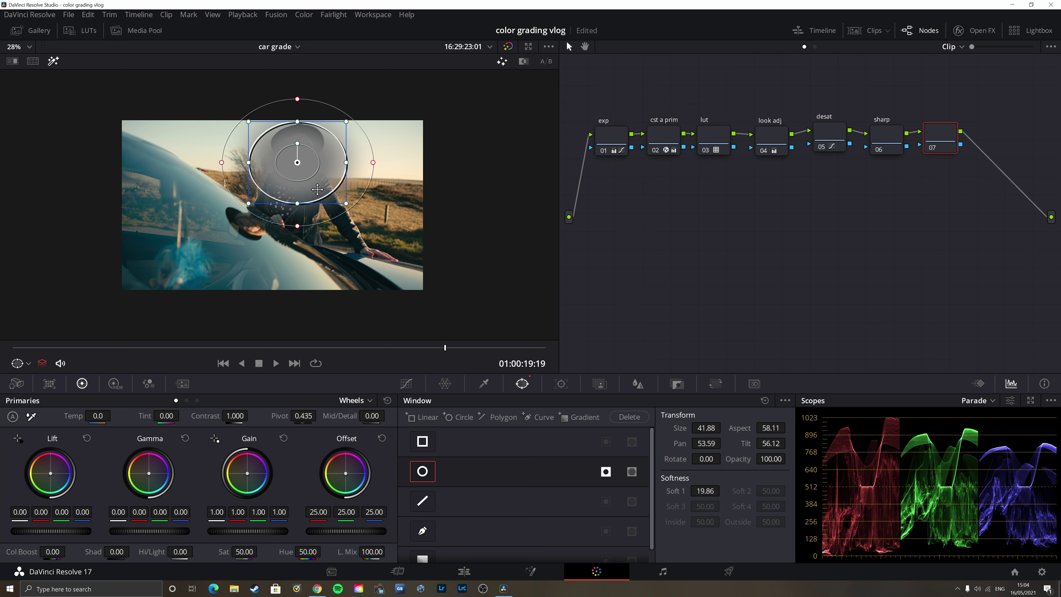
Step: Stretch the ellipse taller over her body and widen its feathered falloff
{"action": "left_click", "coordinate": [54, 63]}
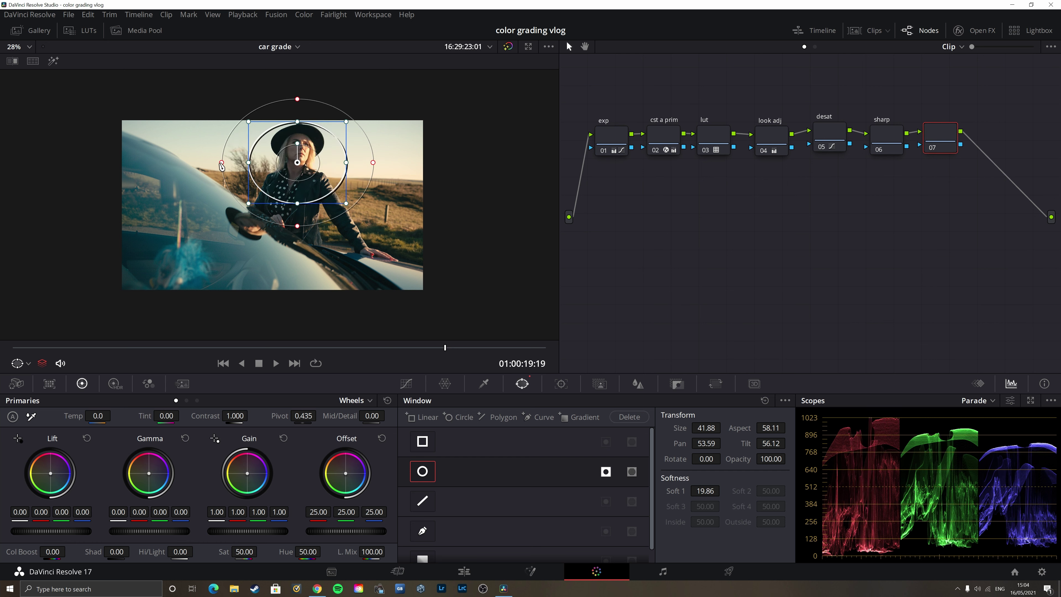
{"action": "left_click_drag", "start_coordinate": [224, 166], "coordinate": [215, 166]}
{"action": "left_click_drag", "start_coordinate": [300, 209], "coordinate": [301, 225]}
{"action": "left_click_drag", "start_coordinate": [304, 163], "coordinate": [304, 242]}
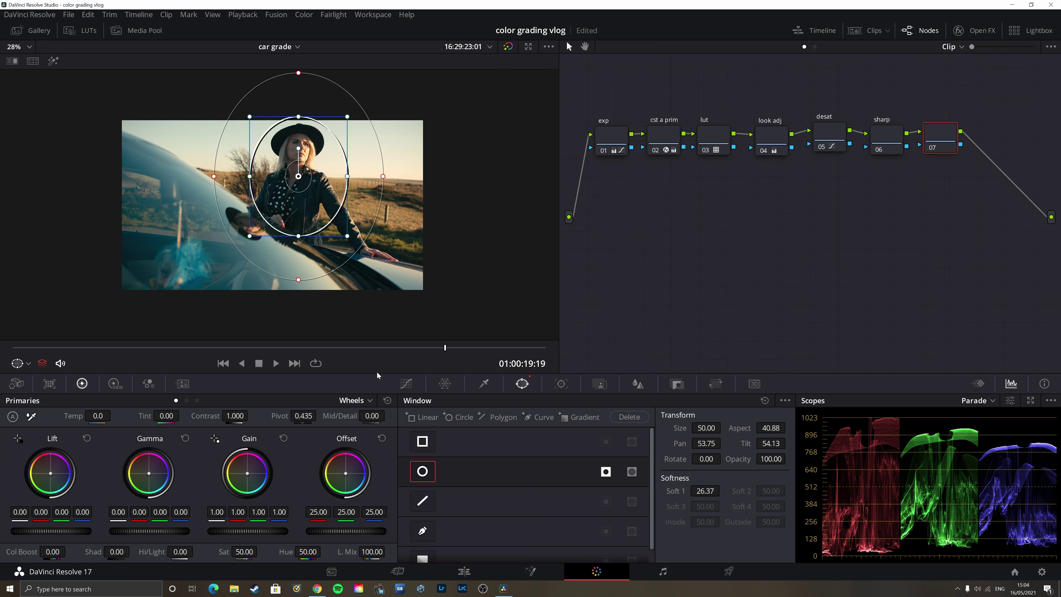
{"action": "left_click_drag", "start_coordinate": [214, 178], "coordinate": [201, 179]}
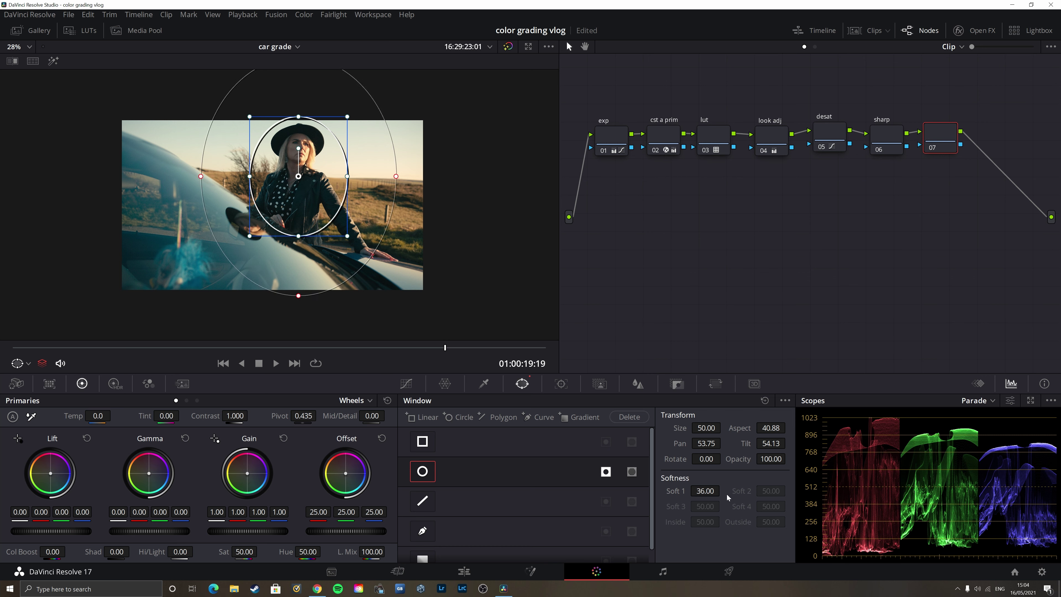
{"action": "left_click_drag", "start_coordinate": [201, 176], "coordinate": [176, 176]}
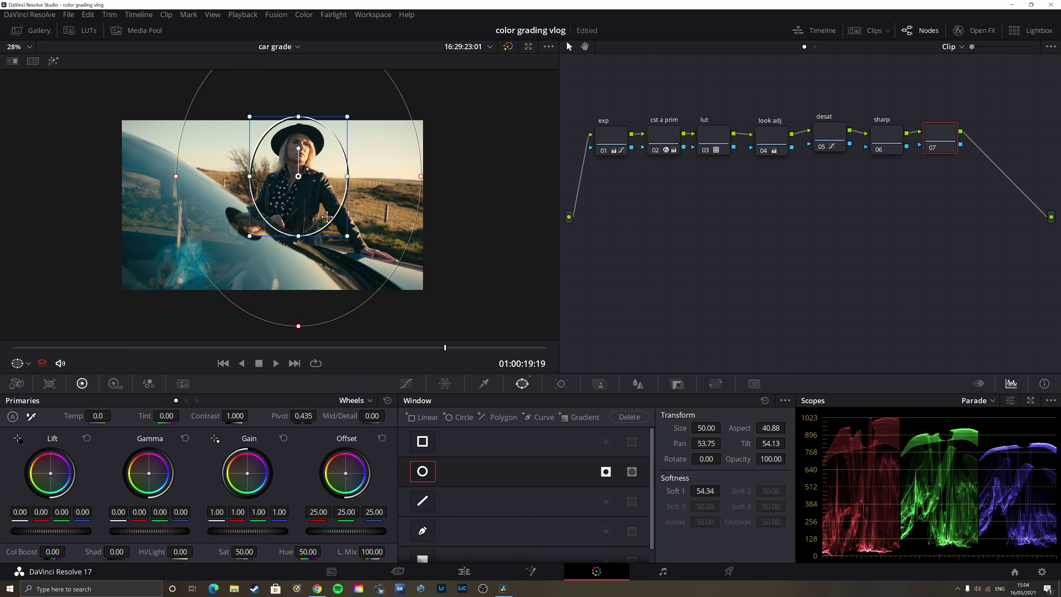
{"action": "left_click_drag", "start_coordinate": [308, 181], "coordinate": [298, 183]}
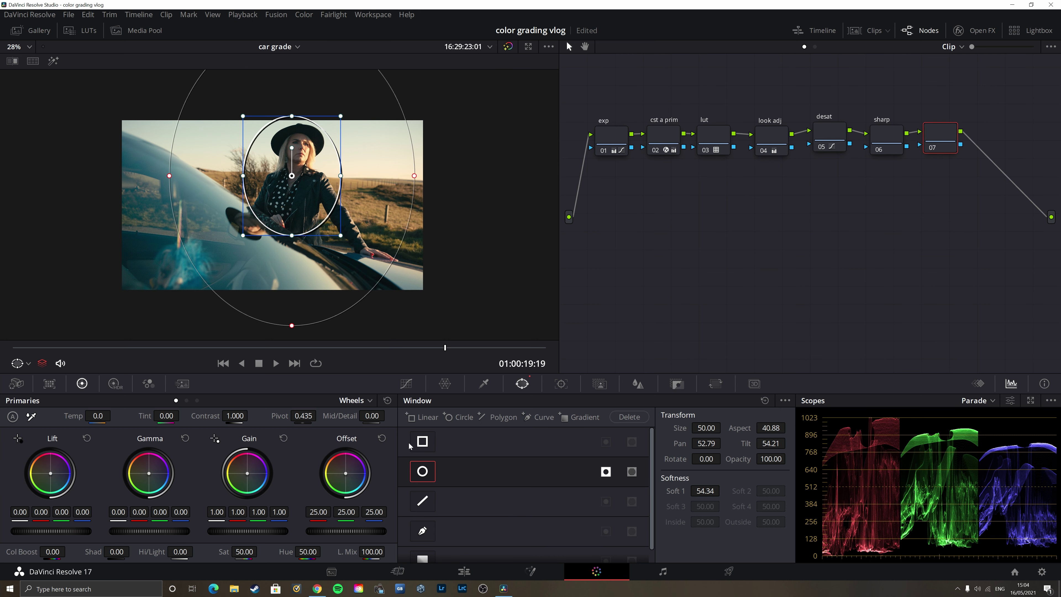
Step: Pull down the Custom curve midpoint to darken outside the ellipse, then compare
{"action": "left_click", "coordinate": [406, 383]}
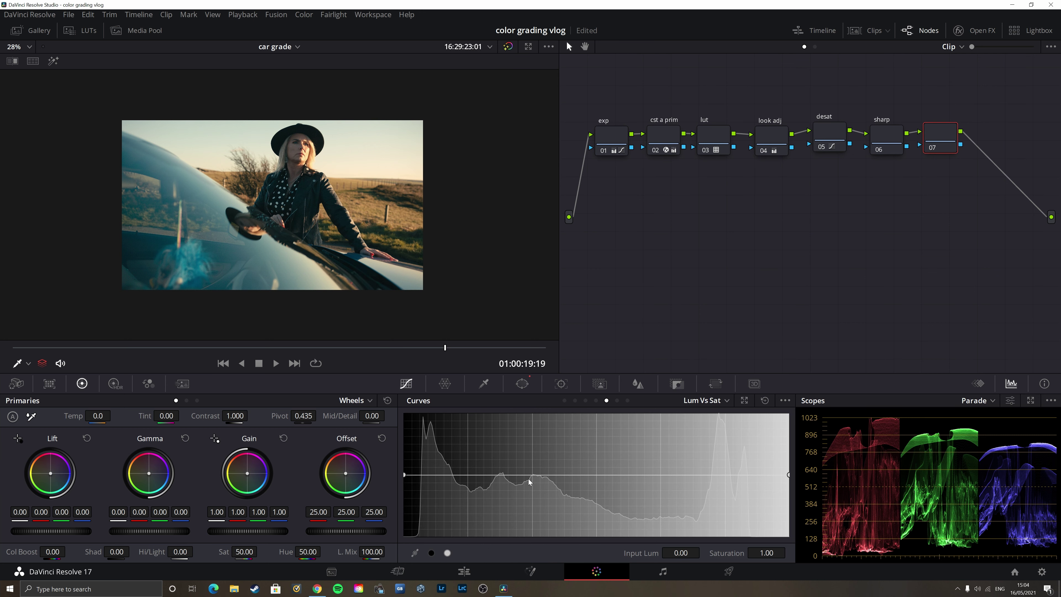
{"action": "left_click", "coordinate": [564, 402]}
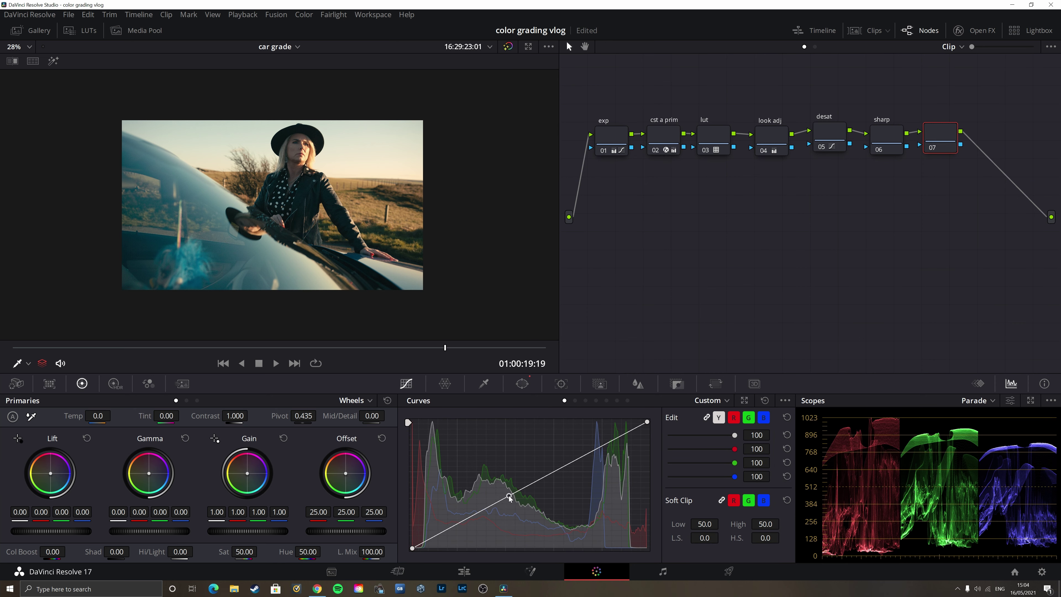
{"action": "left_click_drag", "start_coordinate": [510, 498], "coordinate": [521, 513]}
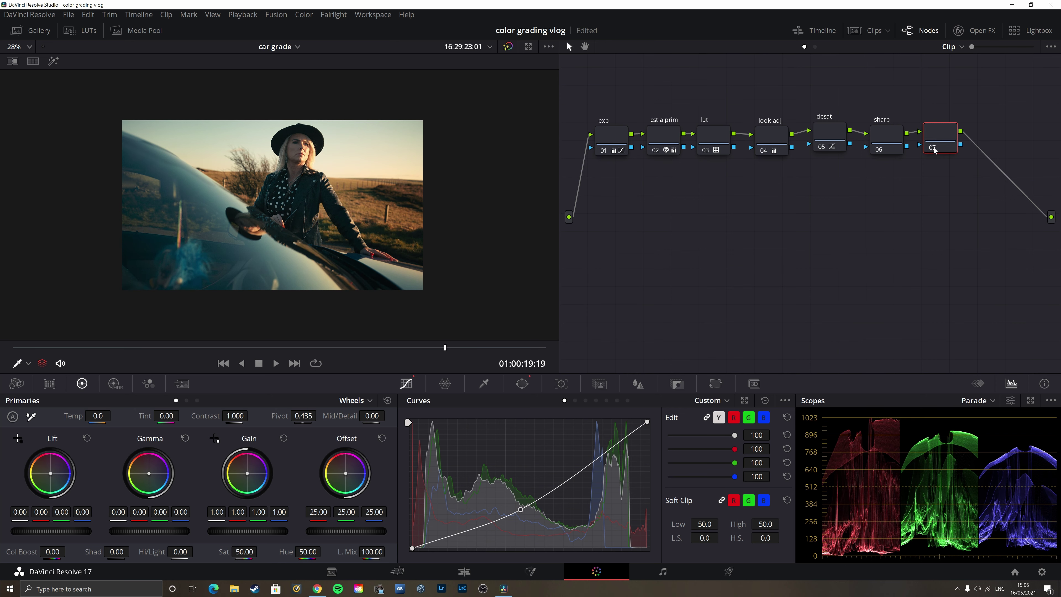
{"action": "key", "text": "ctrl+d"}
{"action": "key", "text": "ctrl+d"}
{"action": "scroll", "coordinate": [288, 149], "scroll_direction": "up", "scroll_amount": 3}
{"action": "scroll", "coordinate": [288, 149], "scroll_direction": "down", "scroll_amount": 3}
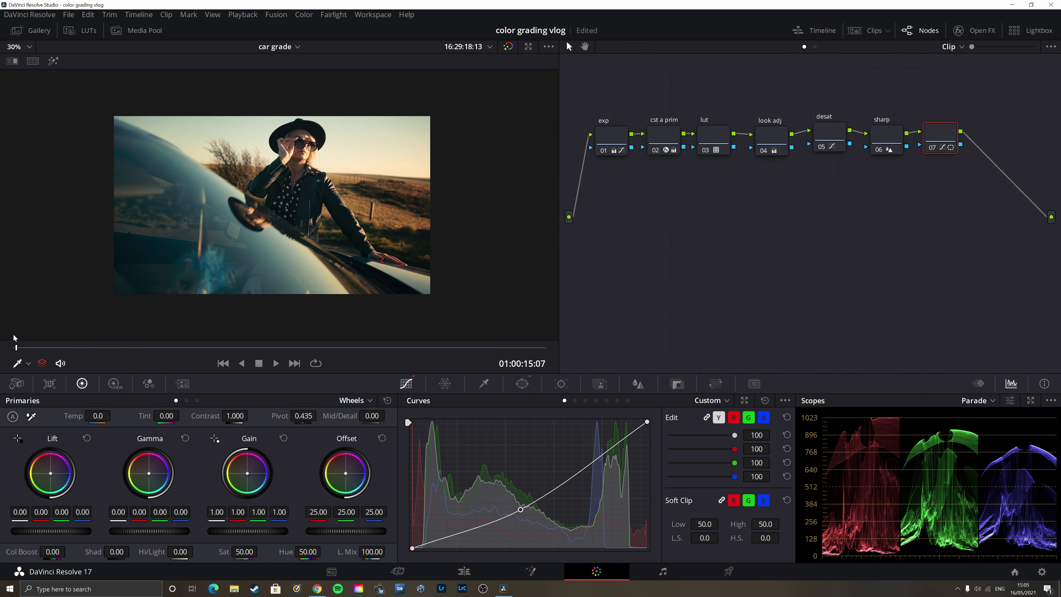
{"action": "scroll", "coordinate": [164, 204], "scroll_direction": "down", "scroll_amount": 2}
{"action": "scroll", "coordinate": [163, 204], "scroll_direction": "down", "scroll_amount": 1}
{"action": "key", "text": "space"}
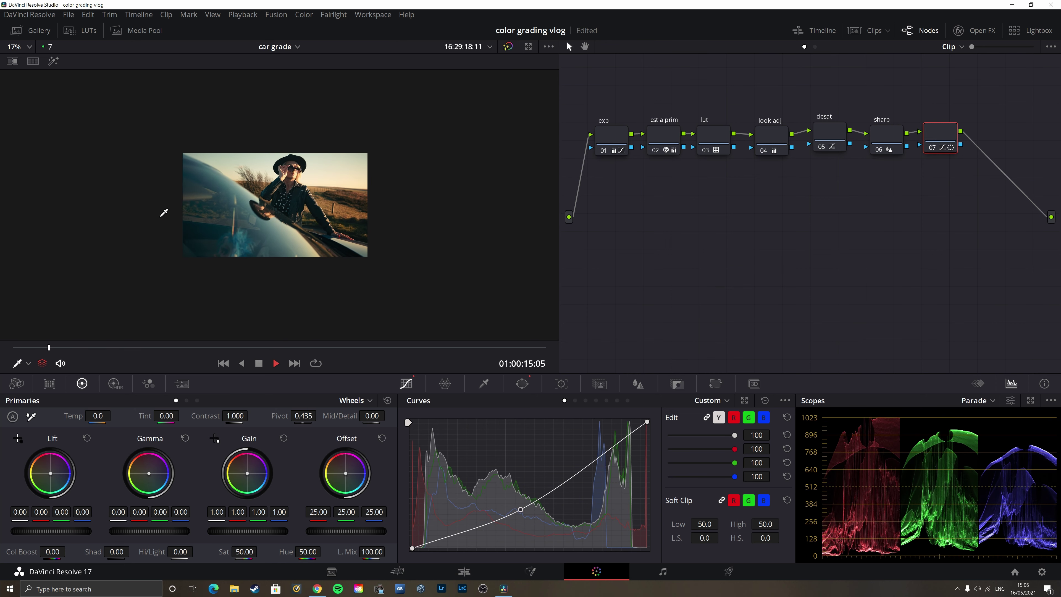
{"action": "key", "text": "space"}
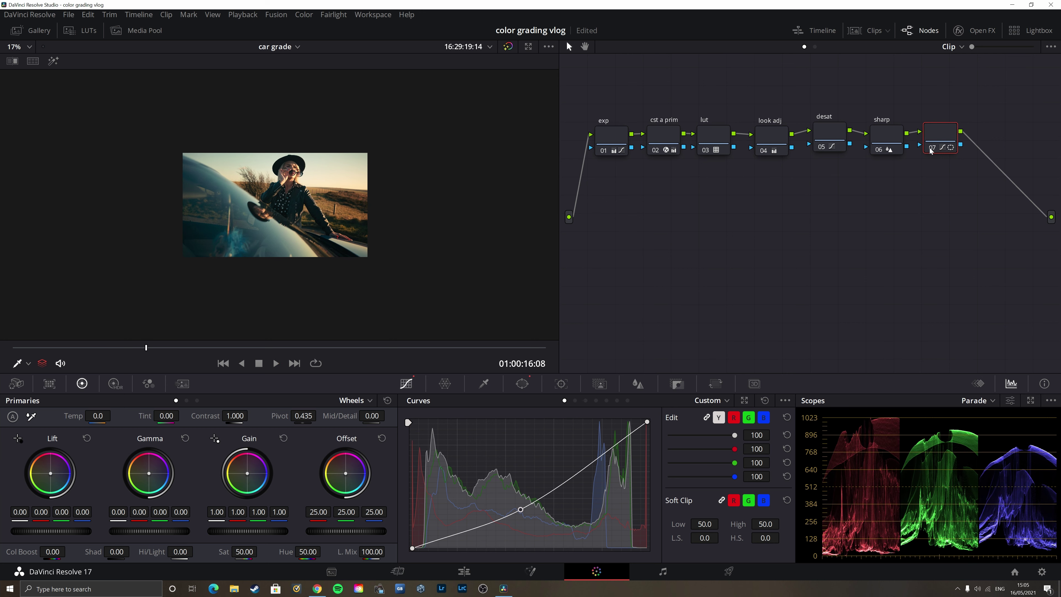
{"action": "key", "text": "space"}
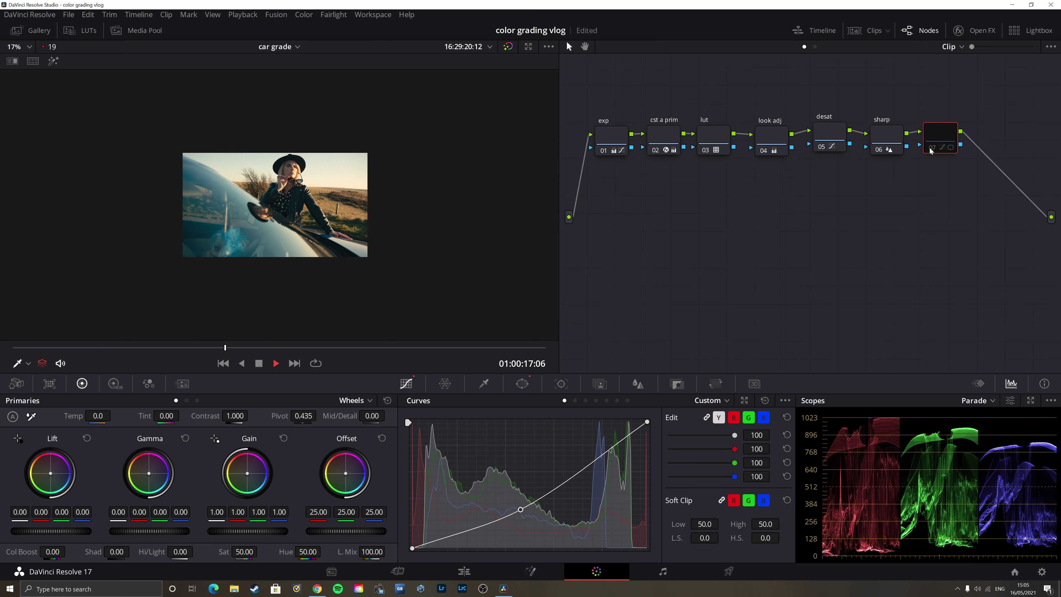
{"action": "key", "text": "space"}
{"action": "key", "text": "space"}
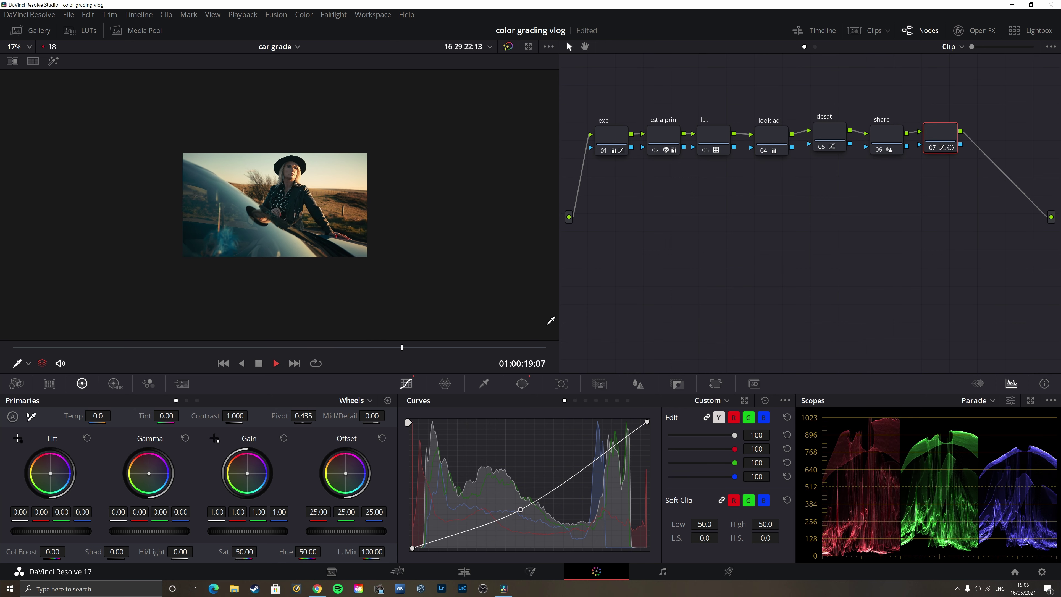
{"action": "key", "text": "space"}
{"action": "scroll", "coordinate": [292, 180], "scroll_direction": "up", "scroll_amount": 4}
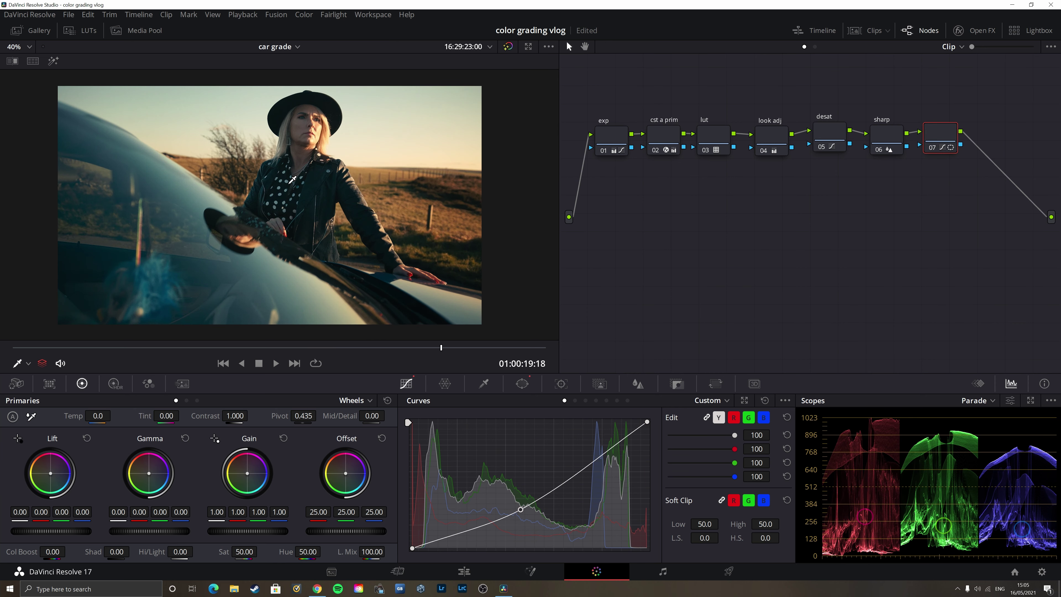
{"action": "scroll", "coordinate": [292, 179], "scroll_direction": "down", "scroll_amount": 2}
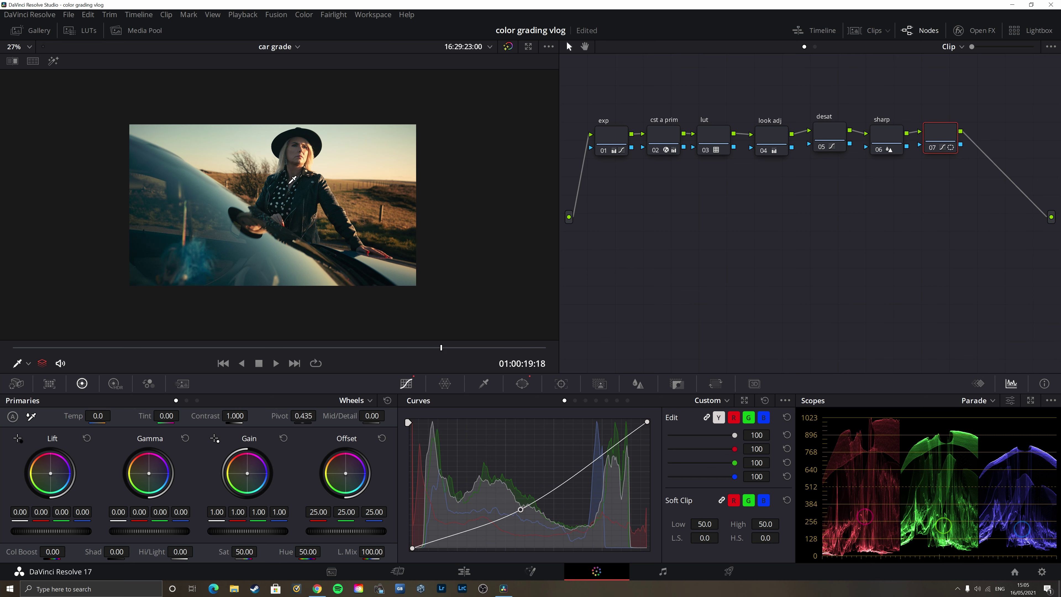